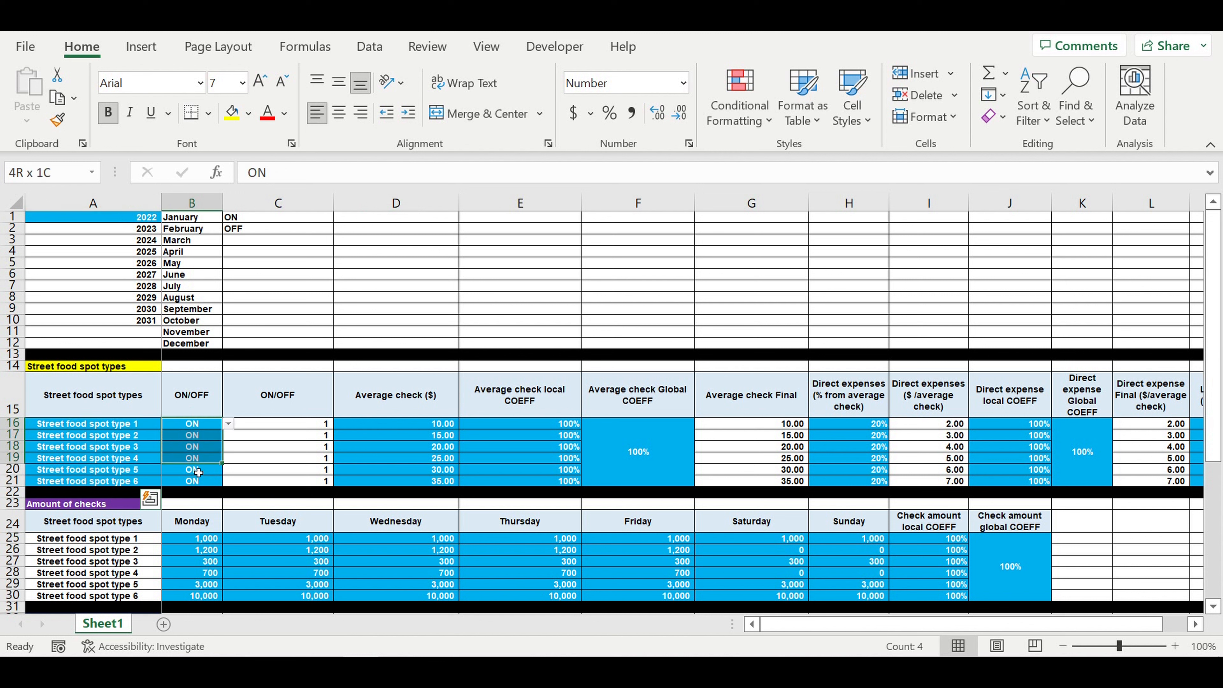
Review the Street food spot types table: the ON/OFF switches, type names, average checks, average check coefficients and direct expense percentages
{"action": "left_click", "coordinate": [207, 447]}
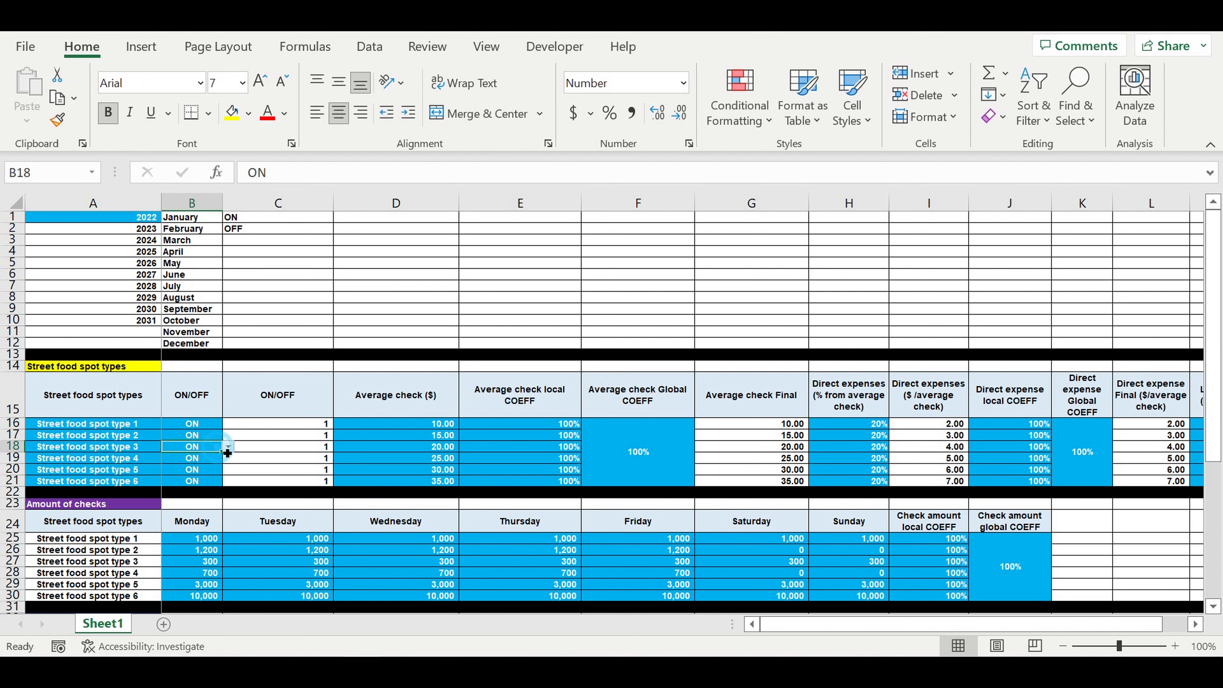
{"action": "left_click", "coordinate": [228, 447]}
{"action": "left_click", "coordinate": [134, 452]}
{"action": "left_click", "coordinate": [107, 448]}
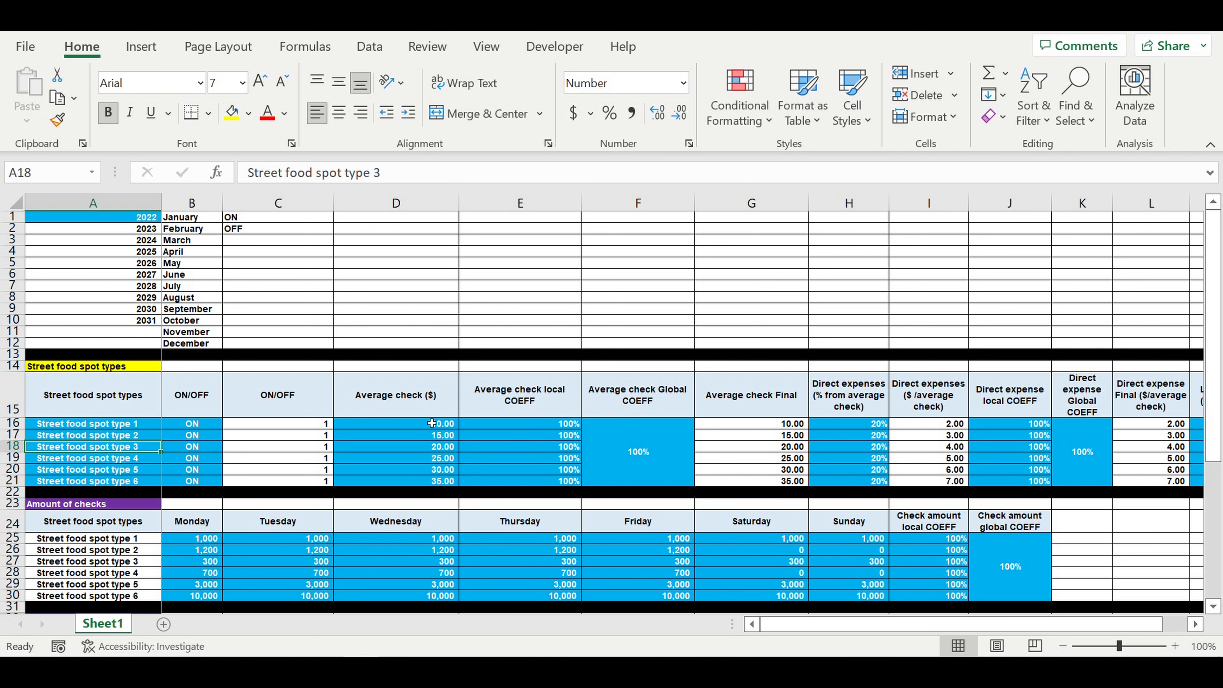
{"action": "left_click_drag", "start_coordinate": [432, 428], "coordinate": [455, 477]}
{"action": "left_click_drag", "start_coordinate": [558, 424], "coordinate": [634, 486]}
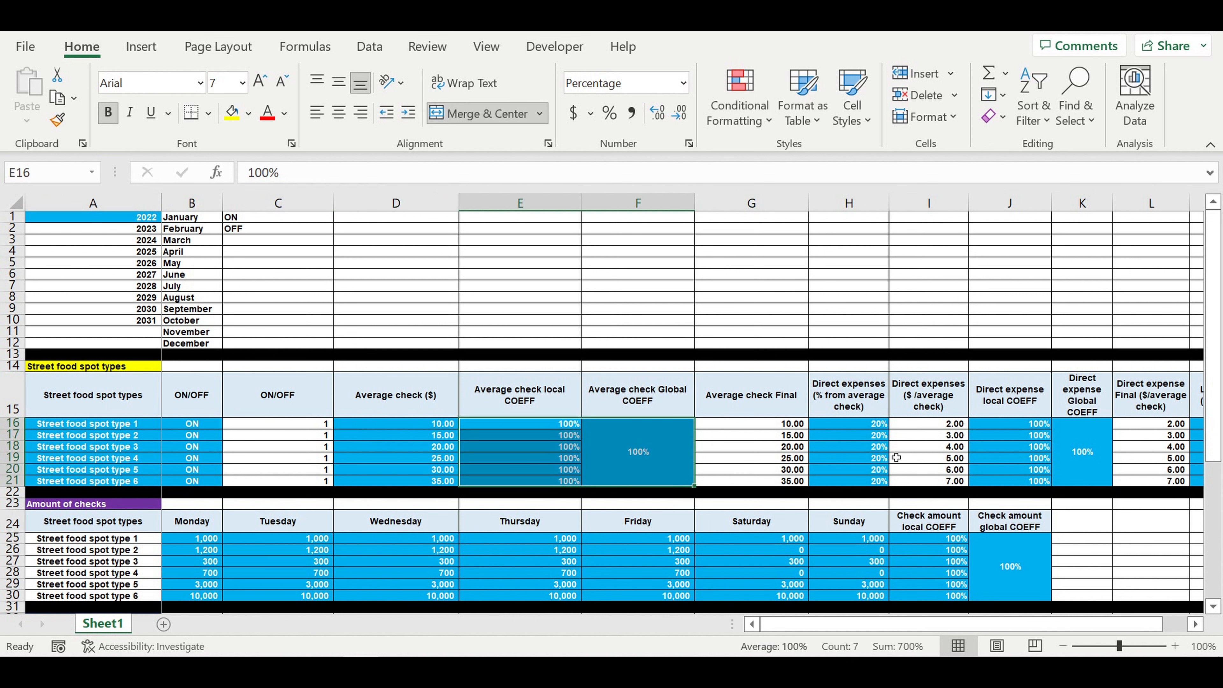
{"action": "left_click_drag", "start_coordinate": [866, 426], "coordinate": [862, 484]}
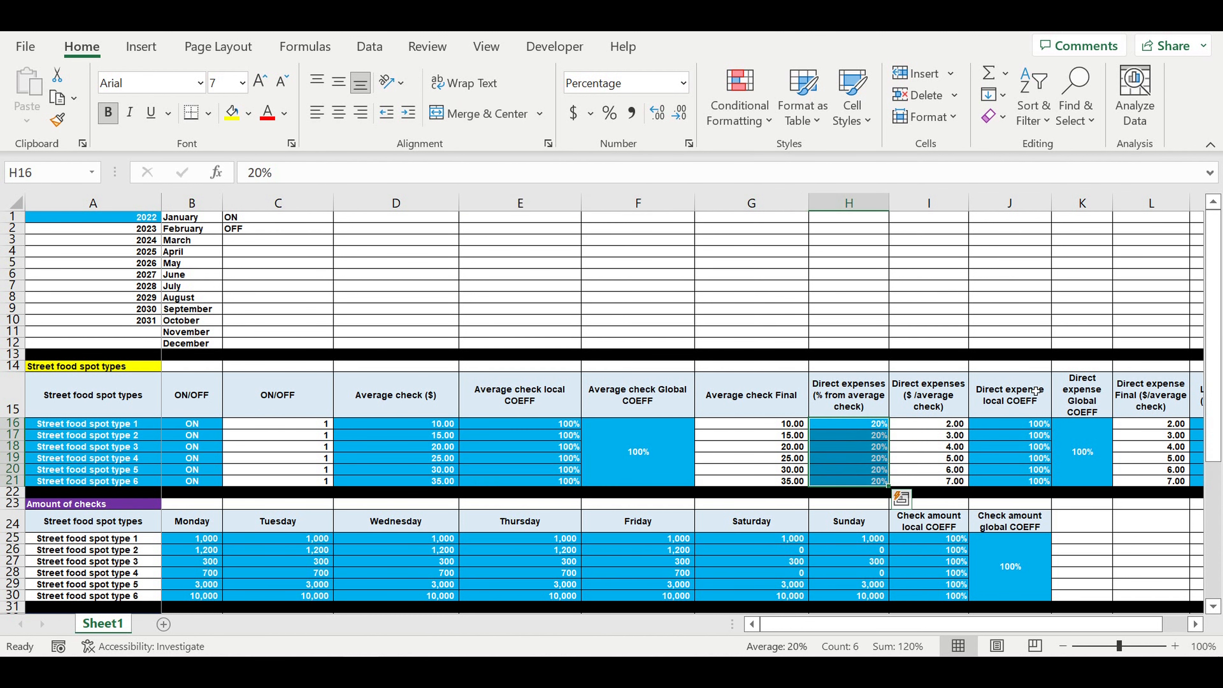
Examine the direct expense coefficients and the lifecycle months for the six street food spot types
{"action": "left_click", "coordinate": [1195, 625]}
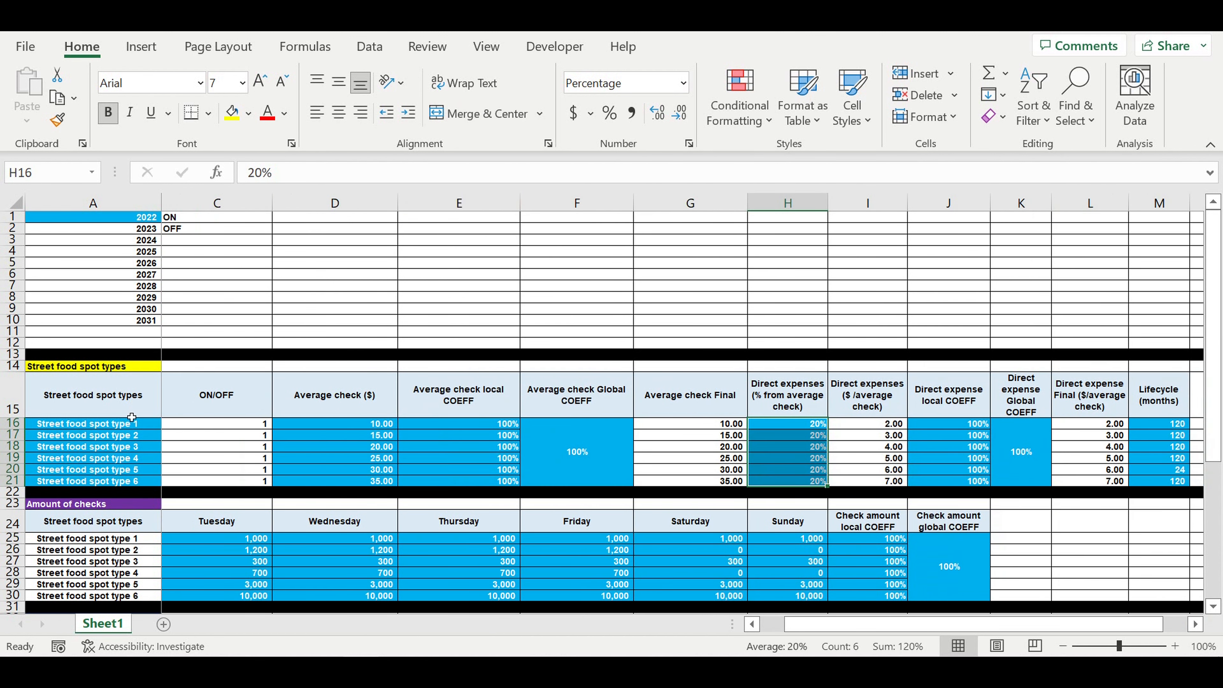
{"action": "left_click", "coordinate": [71, 423]}
{"action": "left_click_drag", "start_coordinate": [72, 432], "coordinate": [78, 482]}
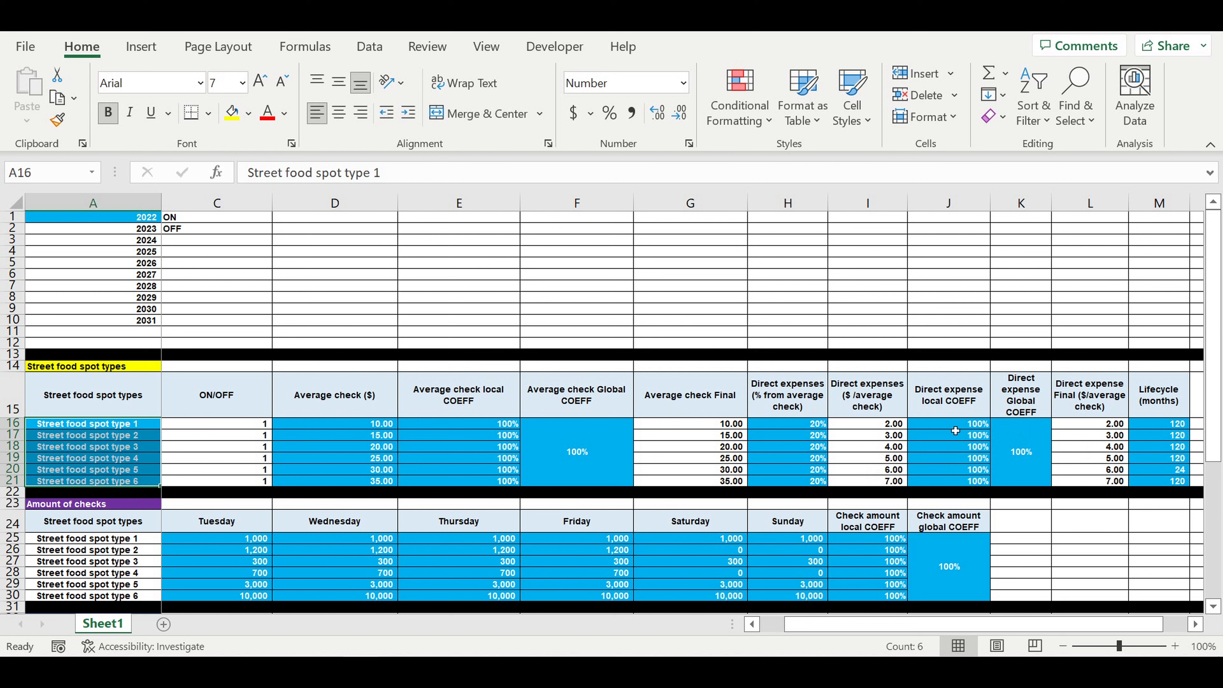
{"action": "left_click_drag", "start_coordinate": [955, 427], "coordinate": [1017, 484]}
{"action": "left_click", "coordinate": [1162, 427]}
{"action": "left_click_drag", "start_coordinate": [1162, 430], "coordinate": [1158, 485]}
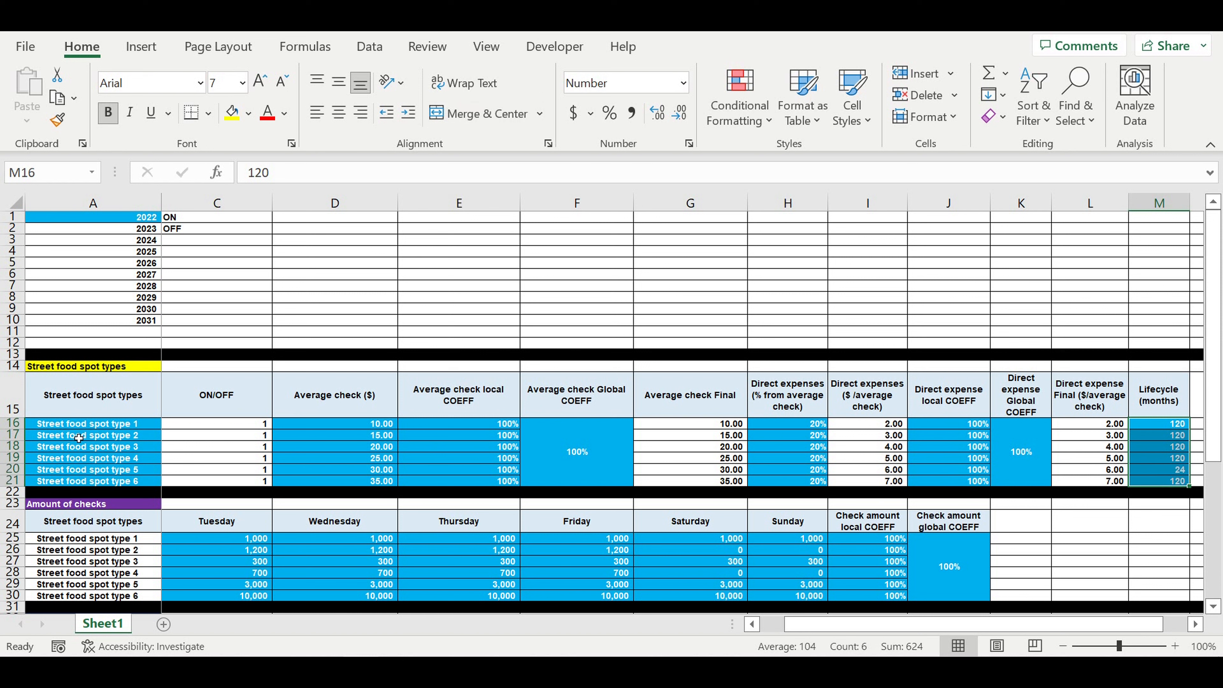
{"action": "left_click_drag", "start_coordinate": [101, 431], "coordinate": [104, 478]}
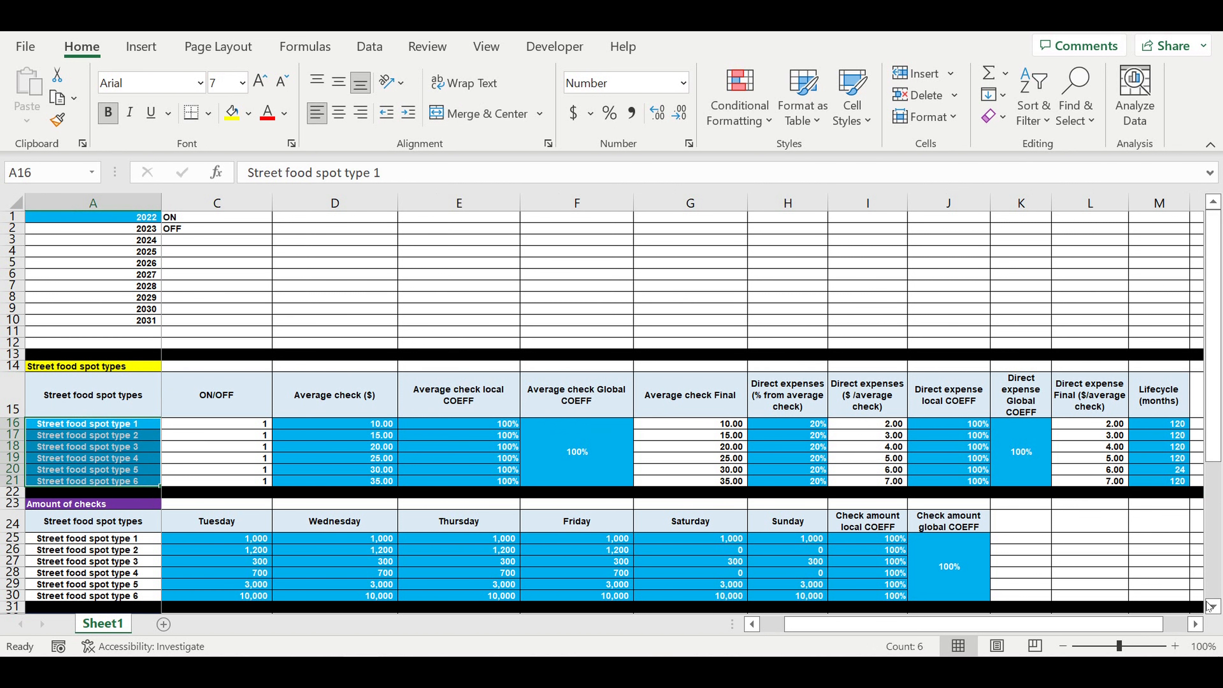
{"action": "left_click", "coordinate": [1194, 625]}
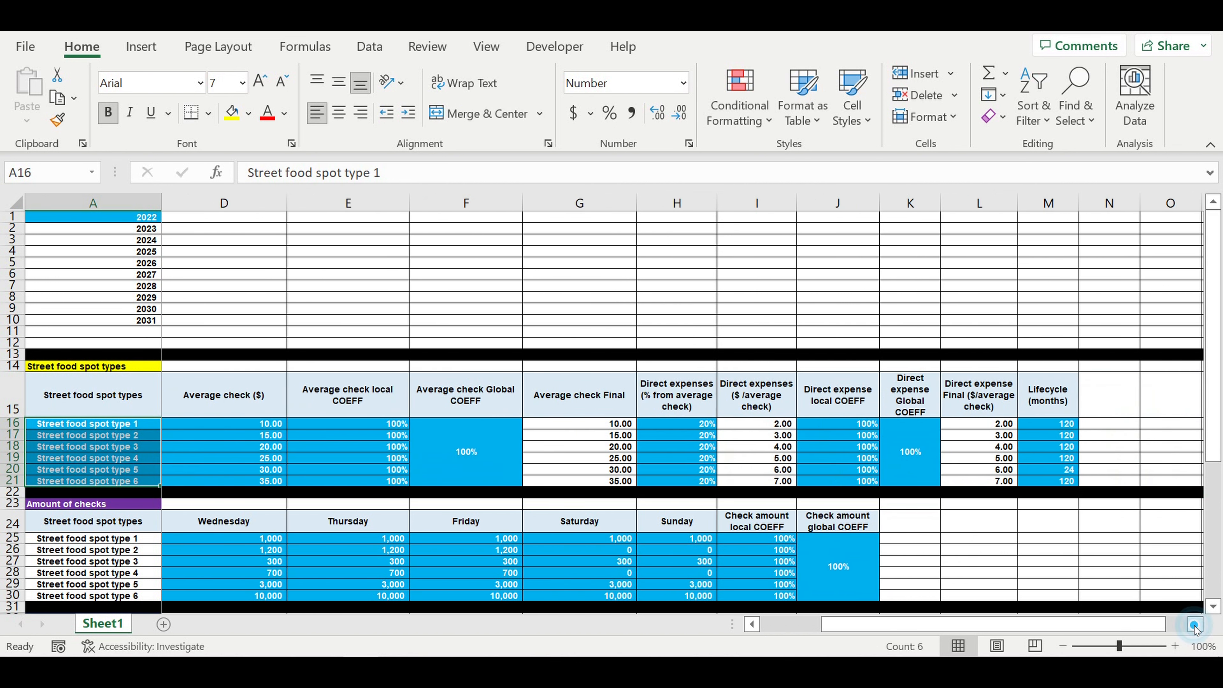
{"action": "left_click", "coordinate": [1195, 626]}
{"action": "left_click_drag", "start_coordinate": [1082, 627], "coordinate": [895, 627]}
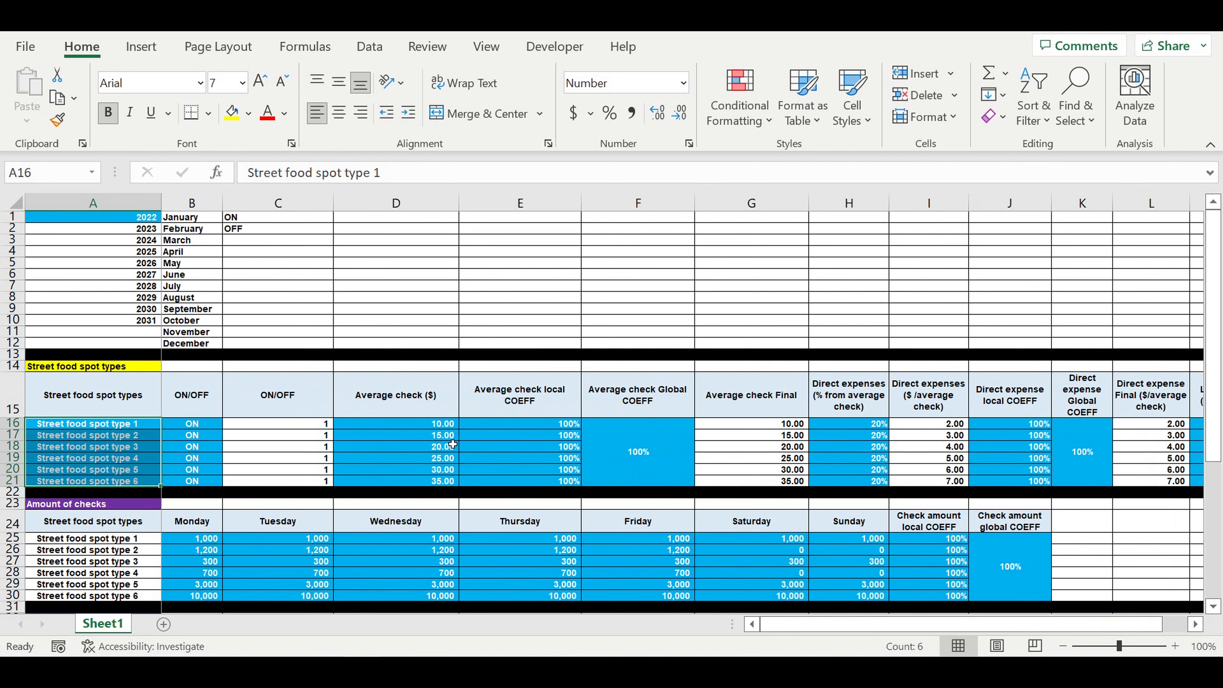
Examine the Amount of checks input table by weekday, including the weekend values and the local and global check amount coefficients
{"action": "scroll", "coordinate": [455, 441], "scroll_direction": "down", "scroll_amount": 2}
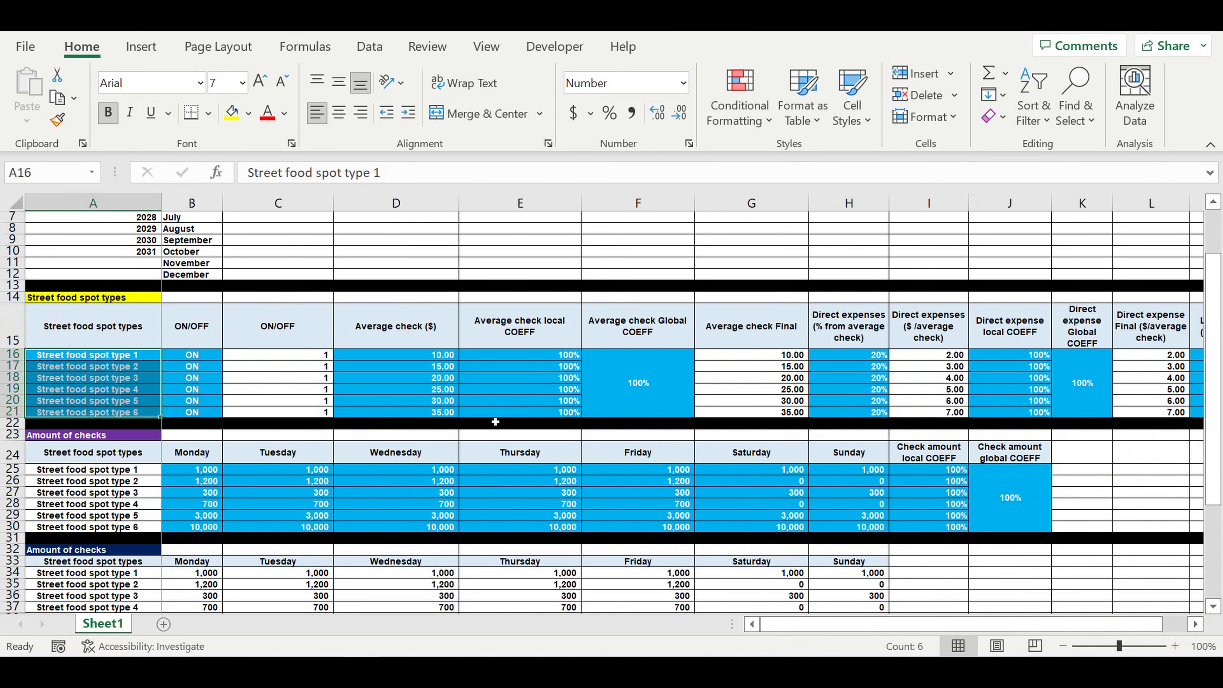
{"action": "left_click", "coordinate": [303, 494]}
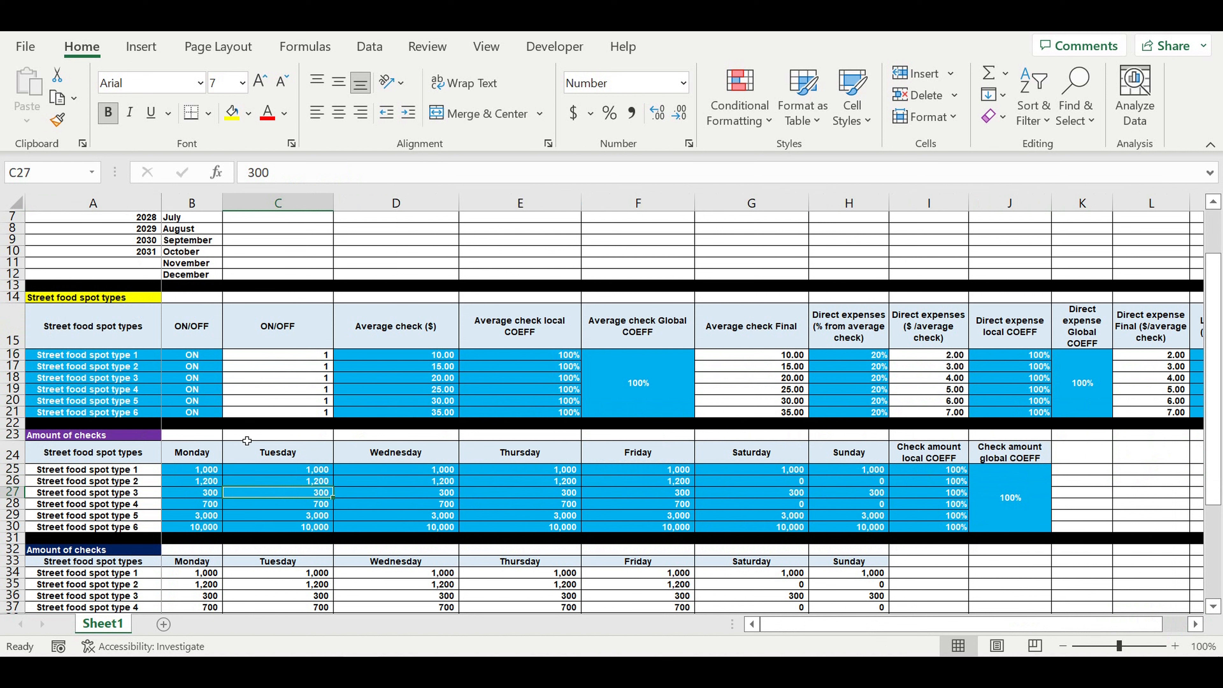
{"action": "left_click_drag", "start_coordinate": [193, 471], "coordinate": [1011, 529]}
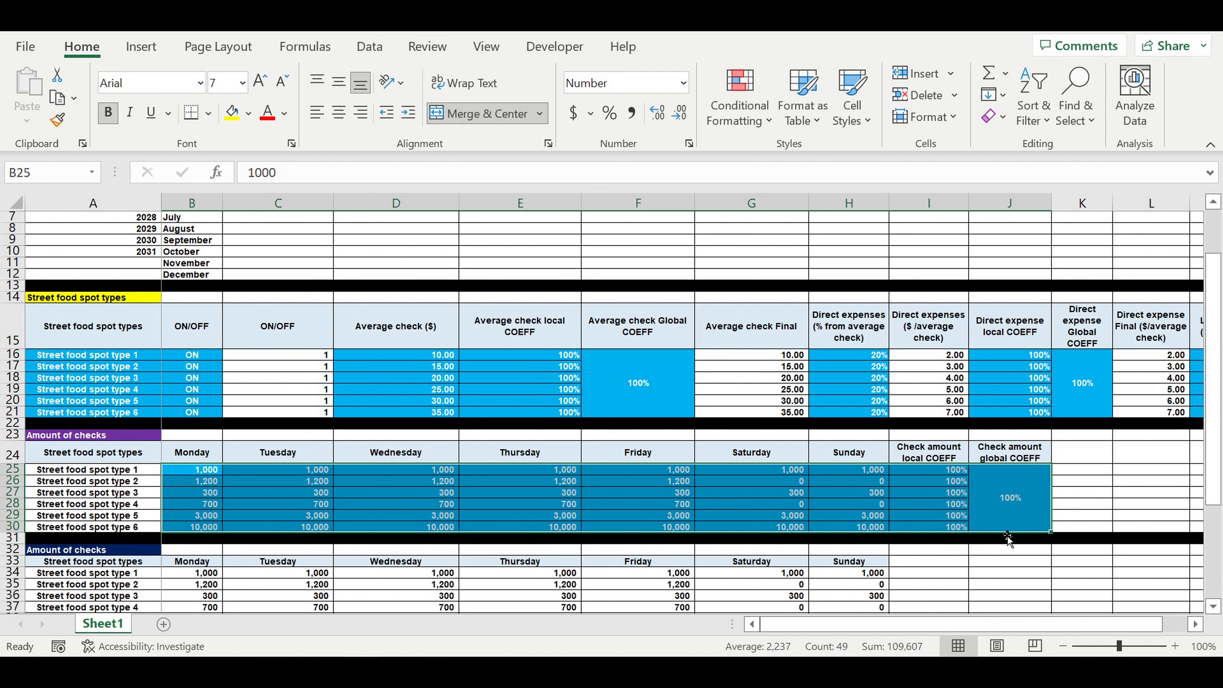
{"action": "left_click", "coordinate": [71, 472]}
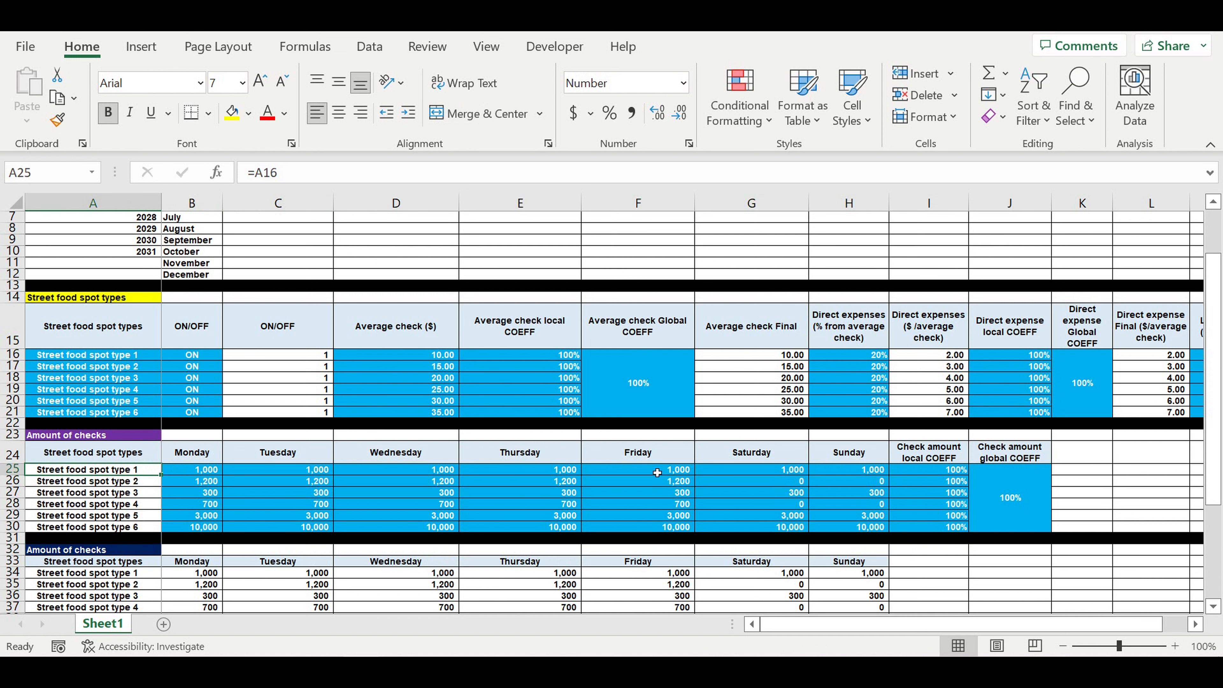
{"action": "left_click", "coordinate": [774, 472]}
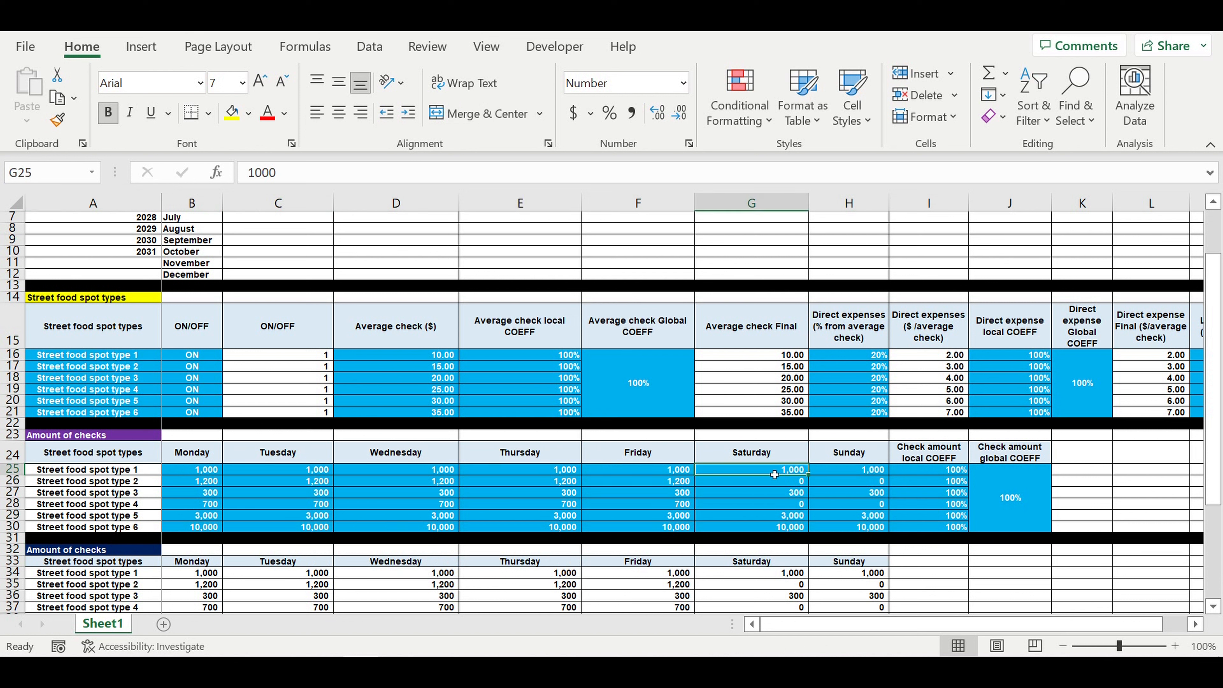
{"action": "left_click_drag", "start_coordinate": [768, 475], "coordinate": [850, 482]}
{"action": "left_click", "coordinate": [783, 484]}
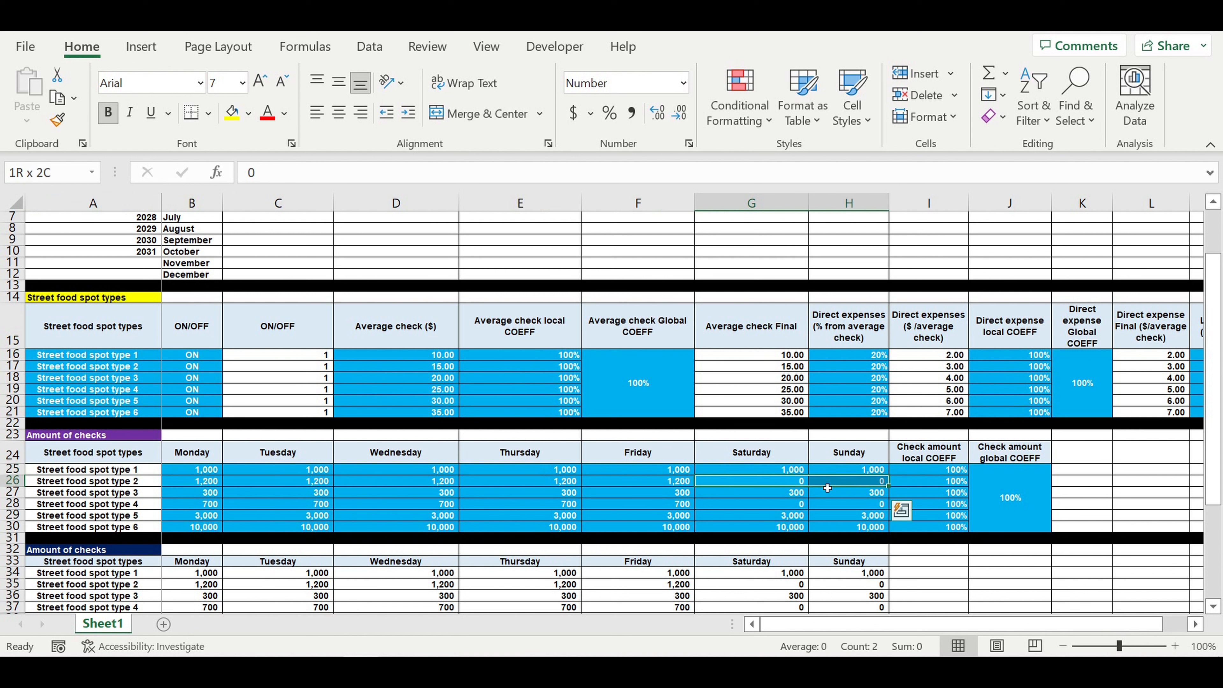
{"action": "left_click_drag", "start_coordinate": [203, 472], "coordinate": [942, 532]}
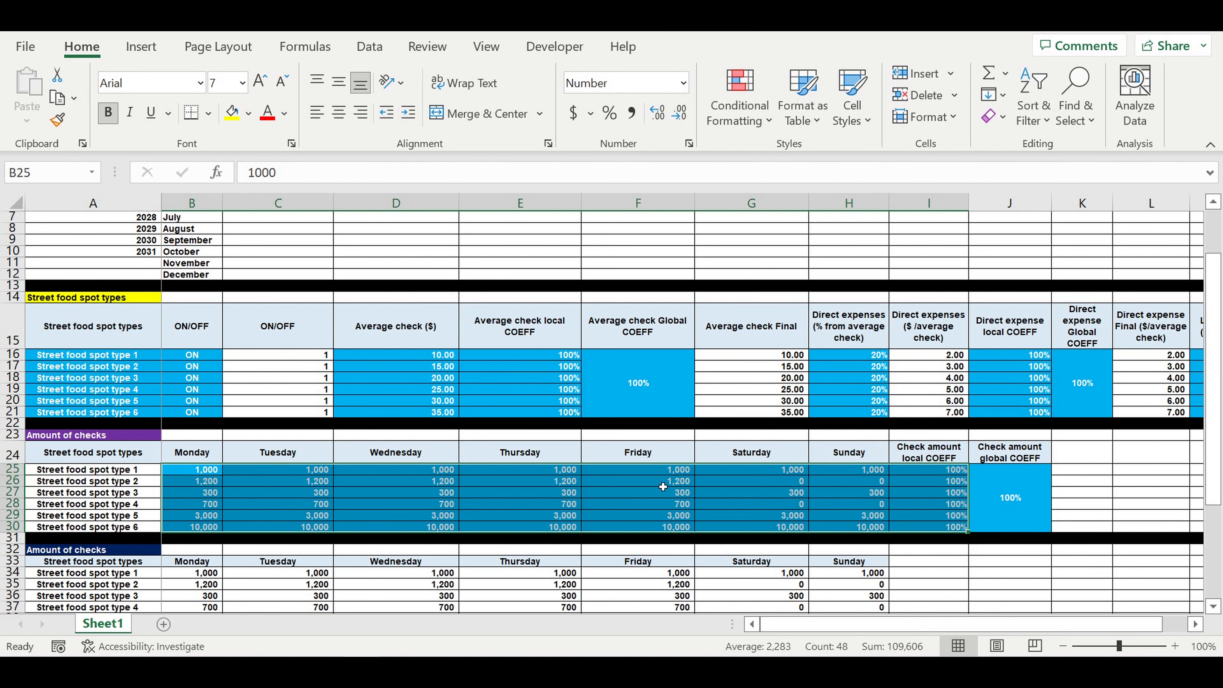
{"action": "scroll", "coordinate": [626, 486], "scroll_direction": "down", "scroll_amount": 2}
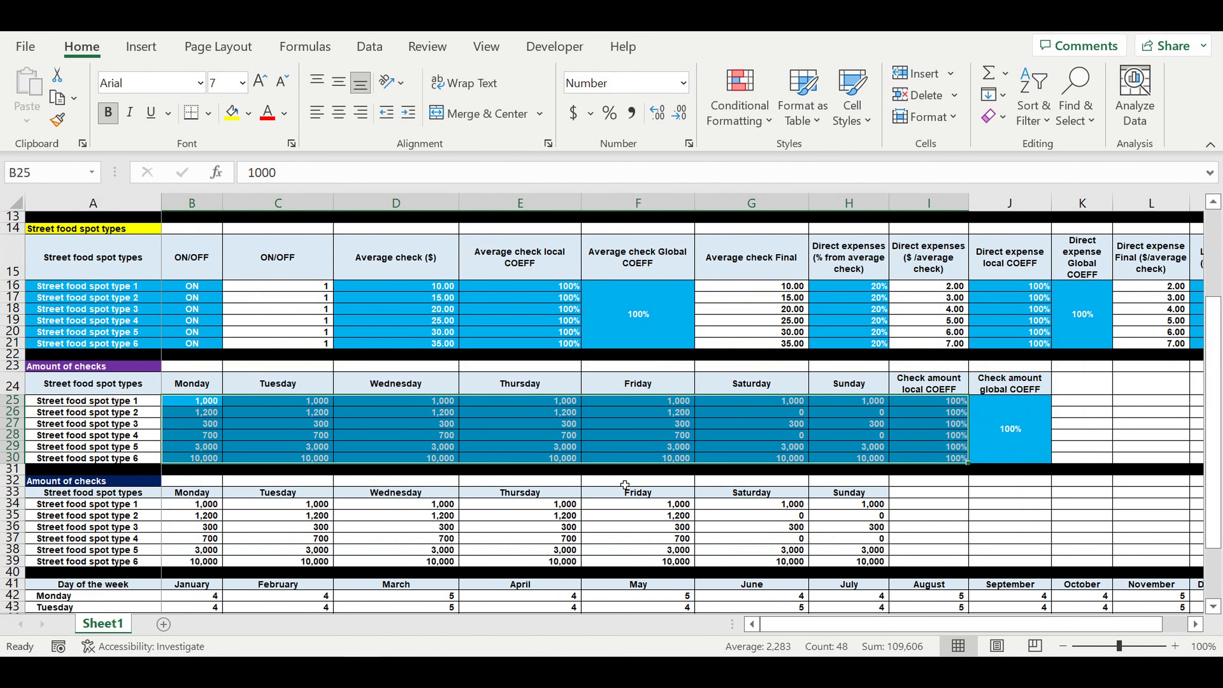
{"action": "scroll", "coordinate": [625, 485], "scroll_direction": "down", "scroll_amount": 2}
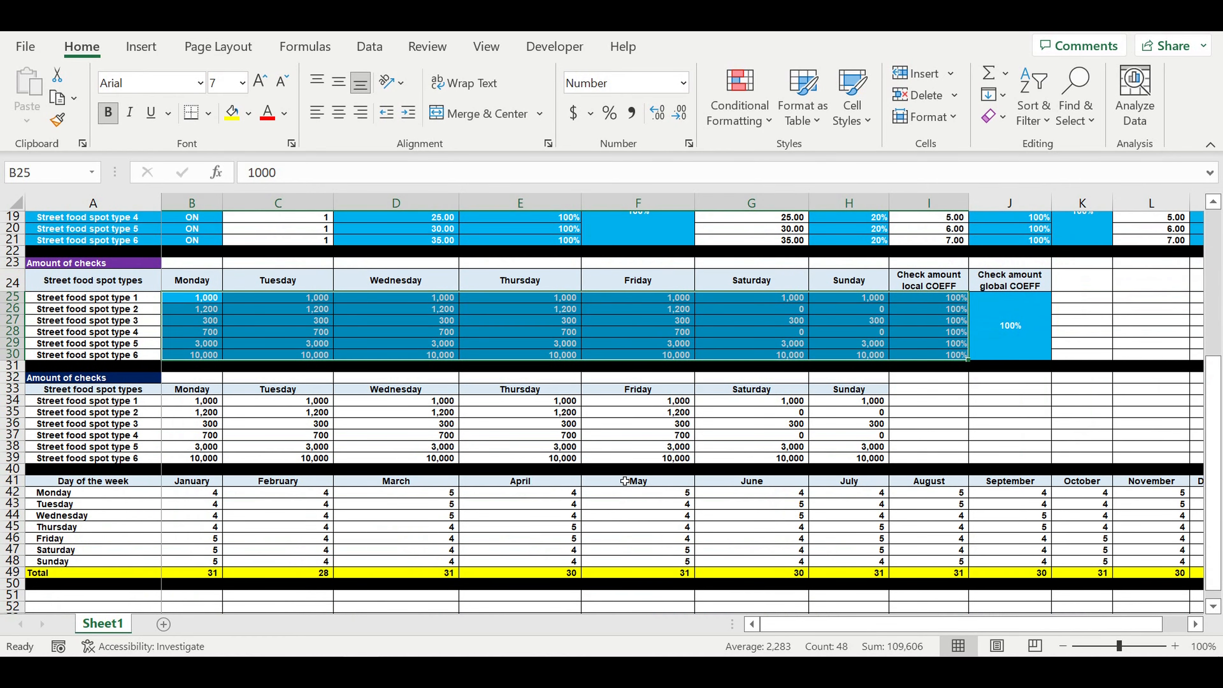
{"action": "left_click_drag", "start_coordinate": [948, 302], "coordinate": [986, 347]}
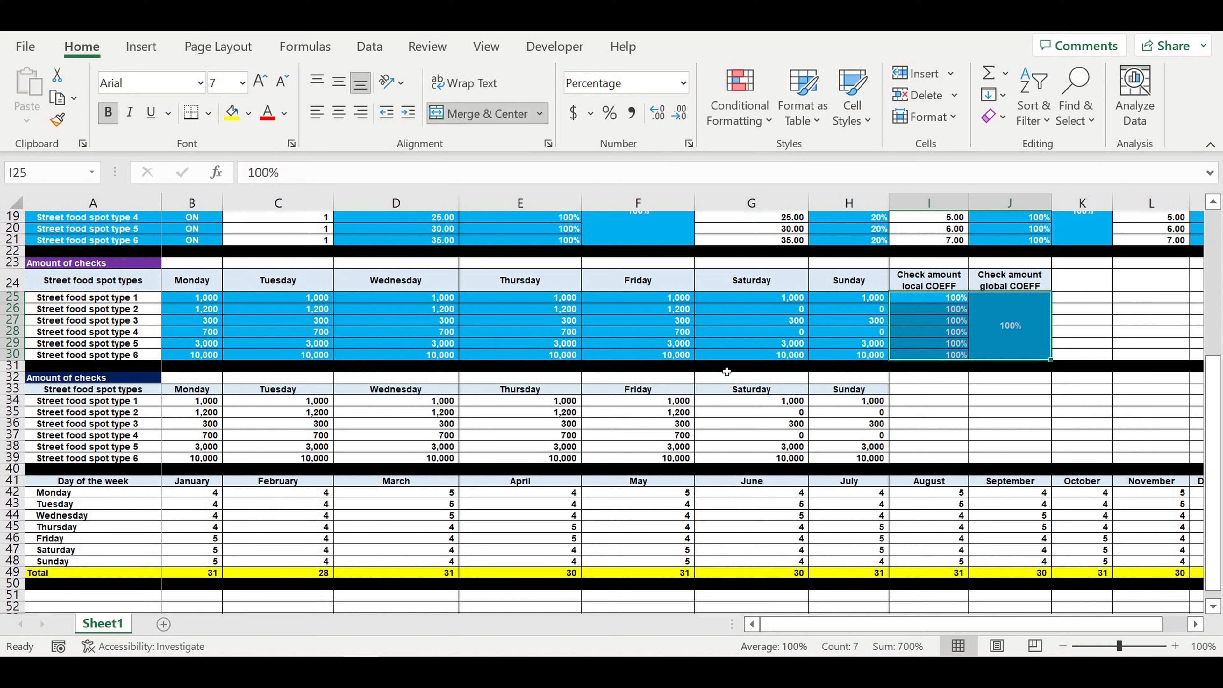
Examine the calculated Amount of checks table with its formulas and the table counting each day of the week per month
{"action": "left_click_drag", "start_coordinate": [213, 406], "coordinate": [842, 459]}
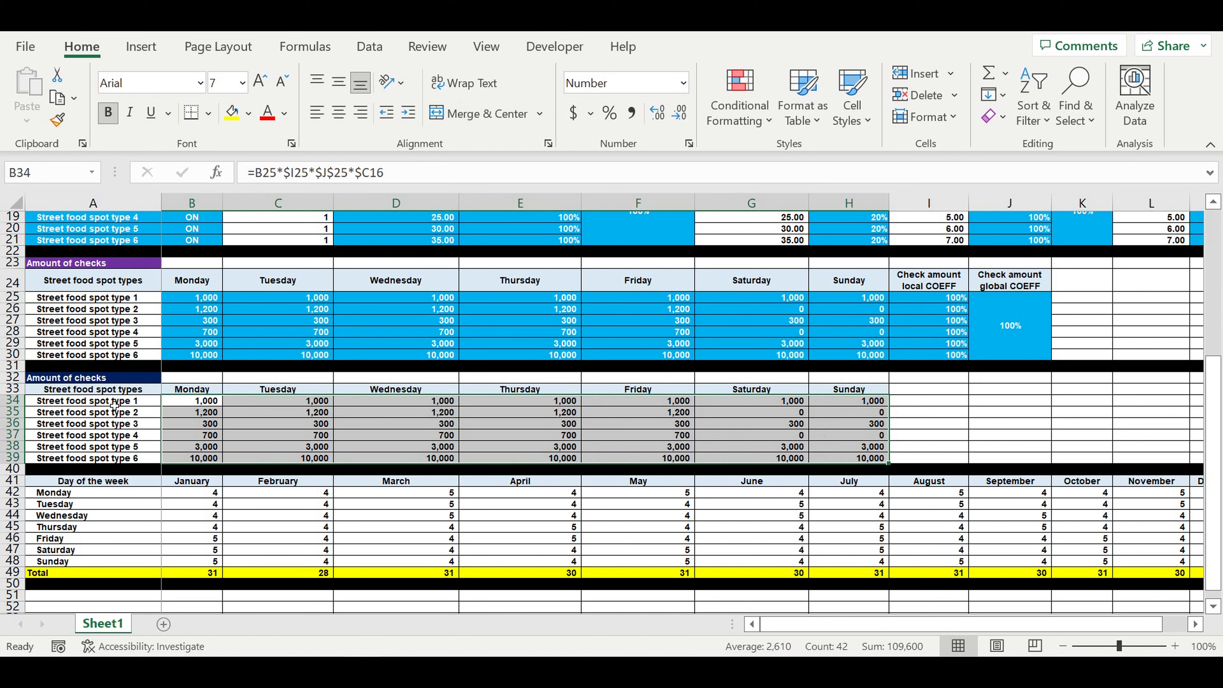
{"action": "left_click_drag", "start_coordinate": [114, 406], "coordinate": [113, 458]}
{"action": "left_click_drag", "start_coordinate": [196, 393], "coordinate": [854, 402]}
{"action": "scroll", "coordinate": [284, 520], "scroll_direction": "down", "scroll_amount": 2}
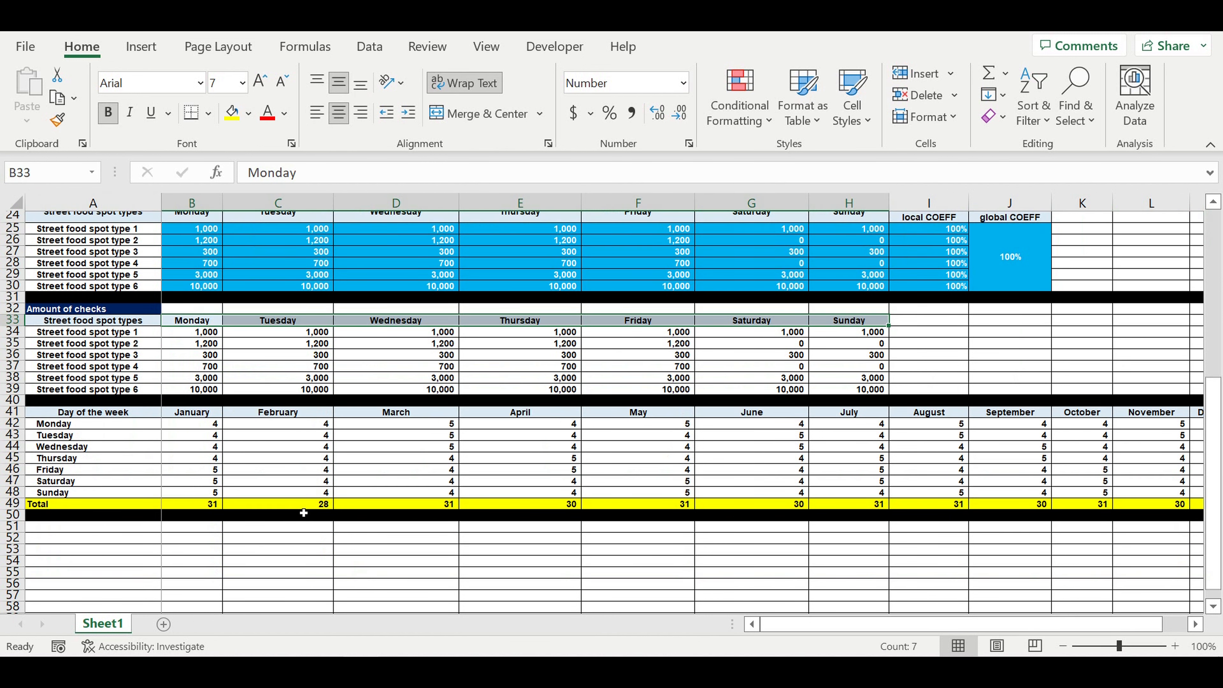
{"action": "left_click_drag", "start_coordinate": [194, 414], "coordinate": [1058, 509]}
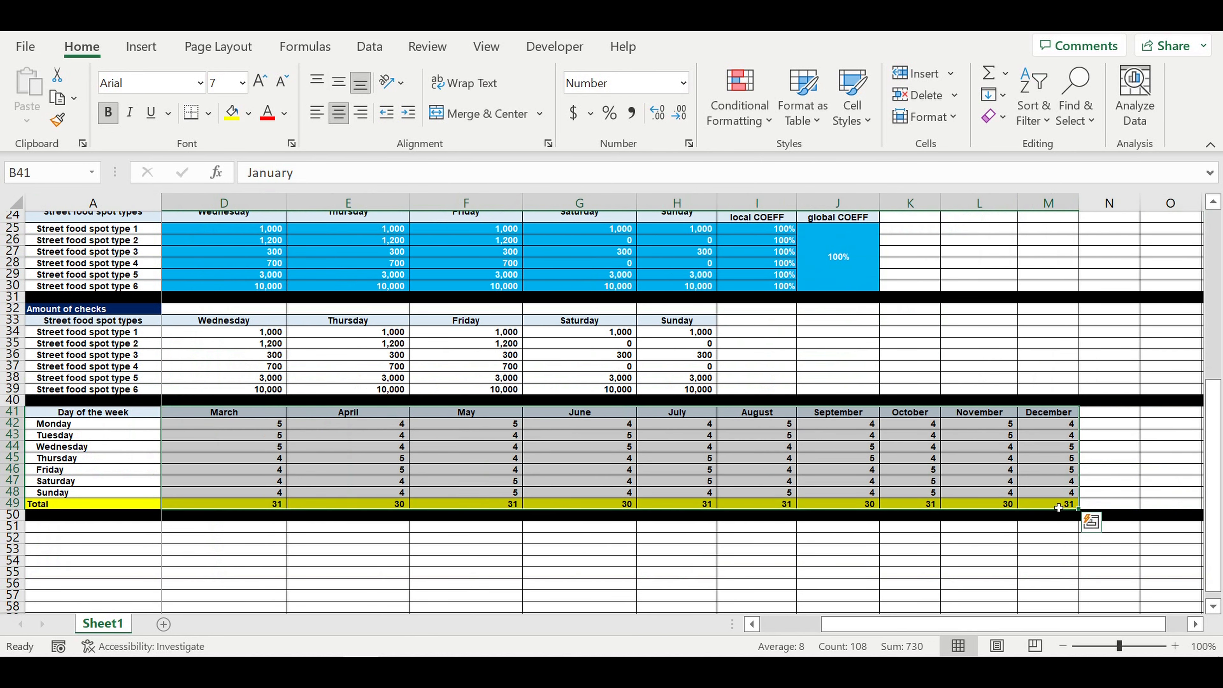
{"action": "left_click_drag", "start_coordinate": [1060, 497], "coordinate": [58, 413]}
{"action": "left_click", "coordinate": [72, 449]}
{"action": "left_click", "coordinate": [73, 461]}
{"action": "left_click_drag", "start_coordinate": [192, 417], "coordinate": [202, 482]}
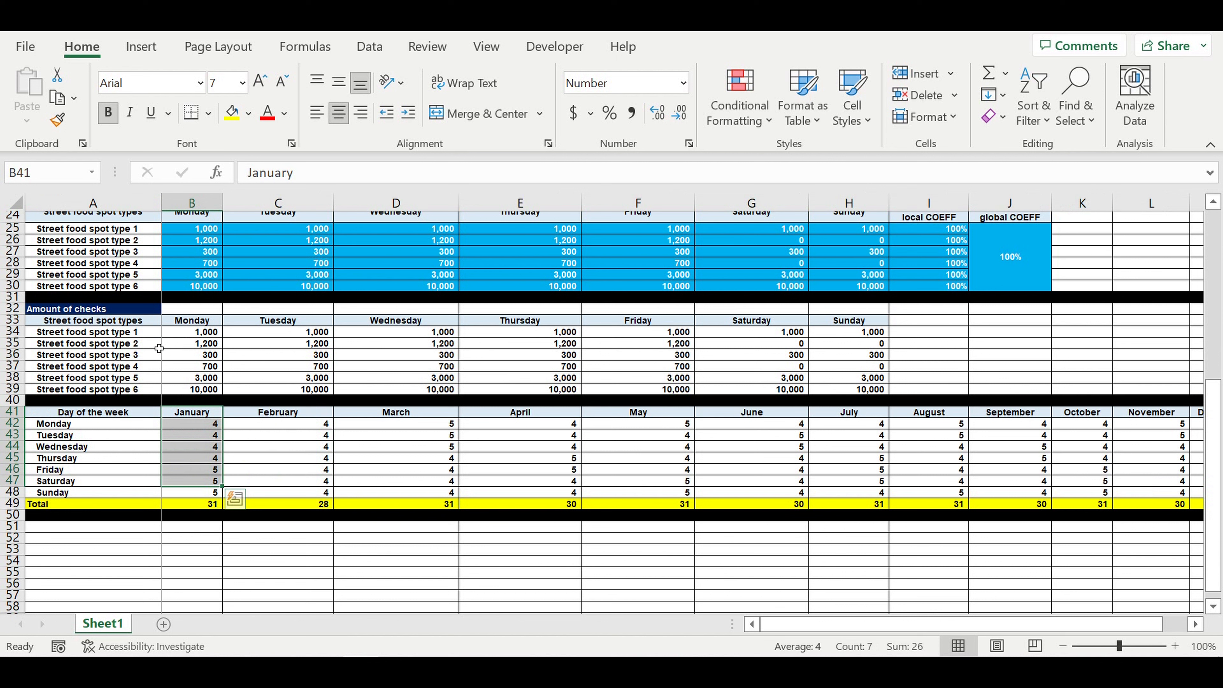
{"action": "left_click", "coordinate": [105, 334]}
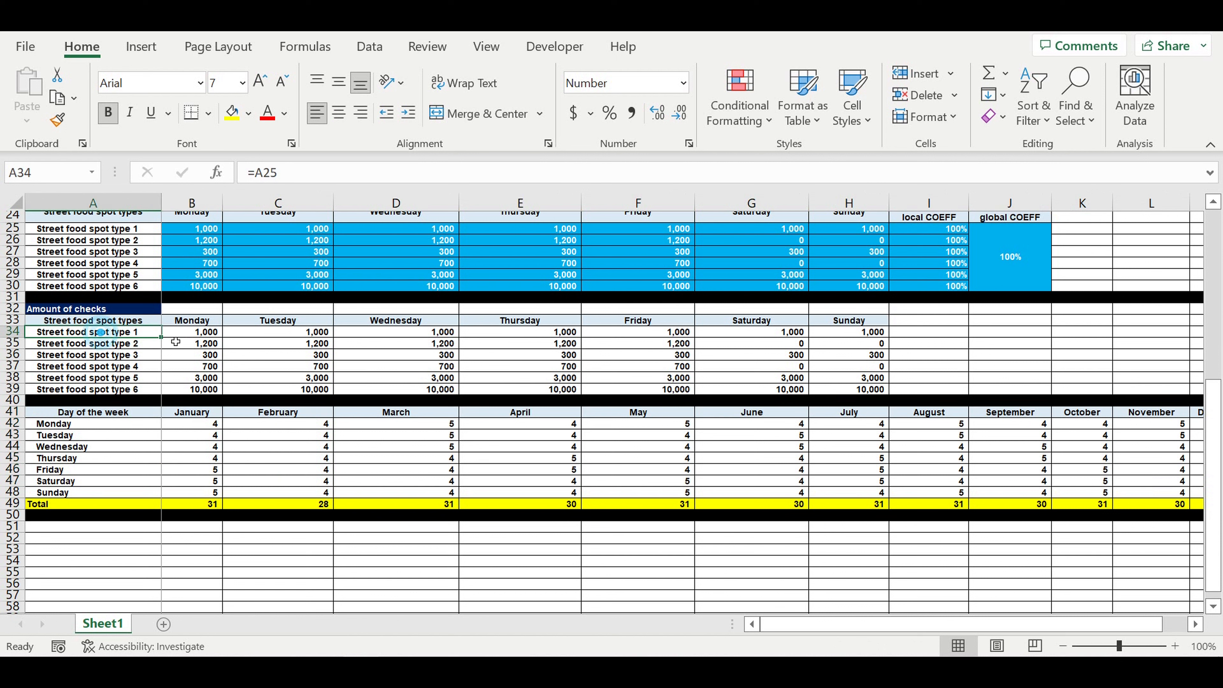
{"action": "left_click", "coordinate": [181, 336]}
{"action": "left_click_drag", "start_coordinate": [283, 352], "coordinate": [864, 393]}
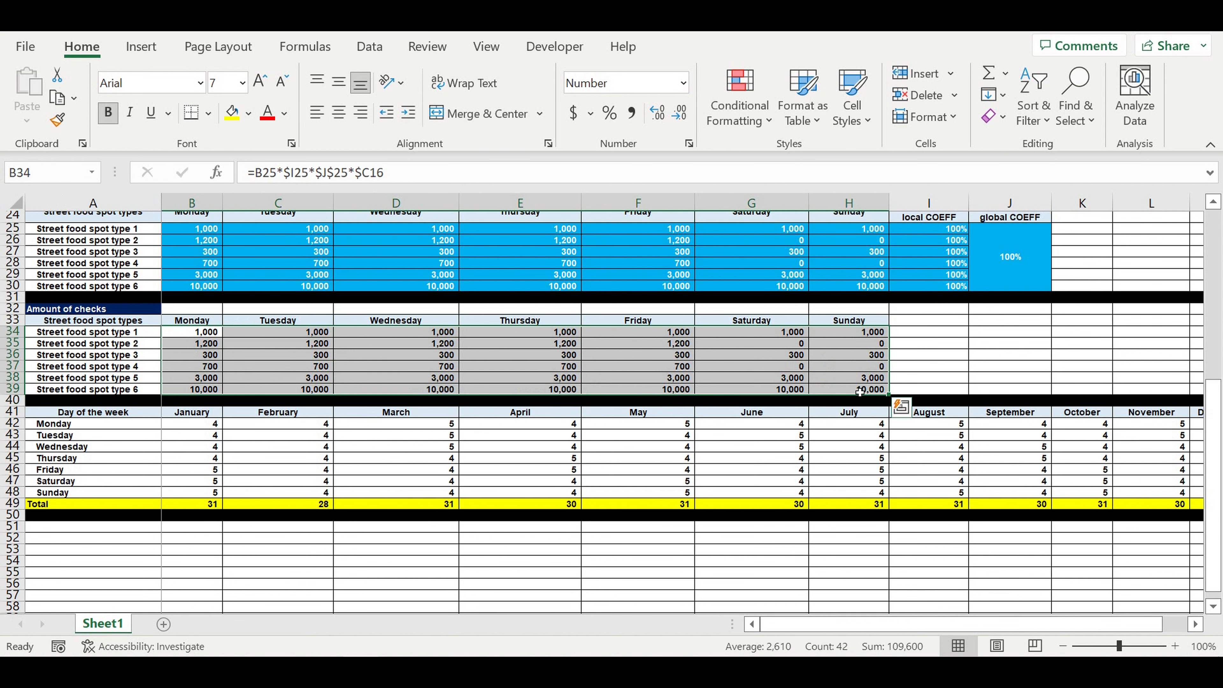
{"action": "left_click", "coordinate": [329, 345]}
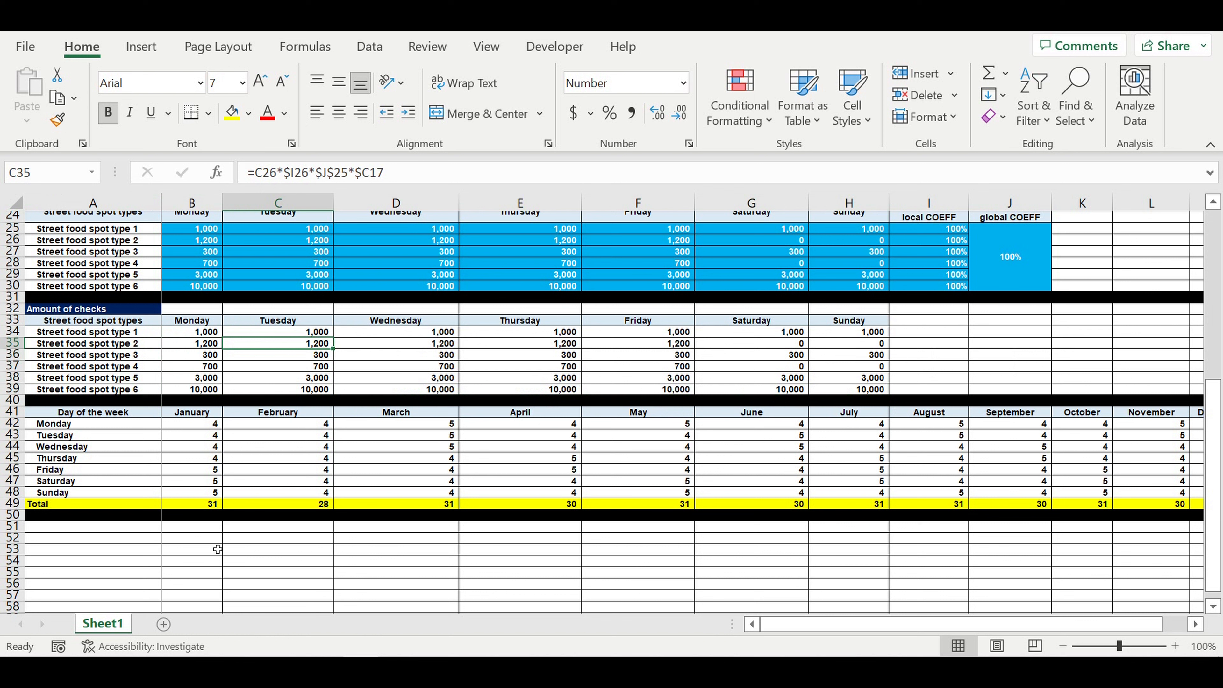
Enter the title "Amount of checks monthly / type" in cell A51 and fit column A's width to it
{"action": "left_click", "coordinate": [198, 527]}
{"action": "left_click", "coordinate": [120, 528]}
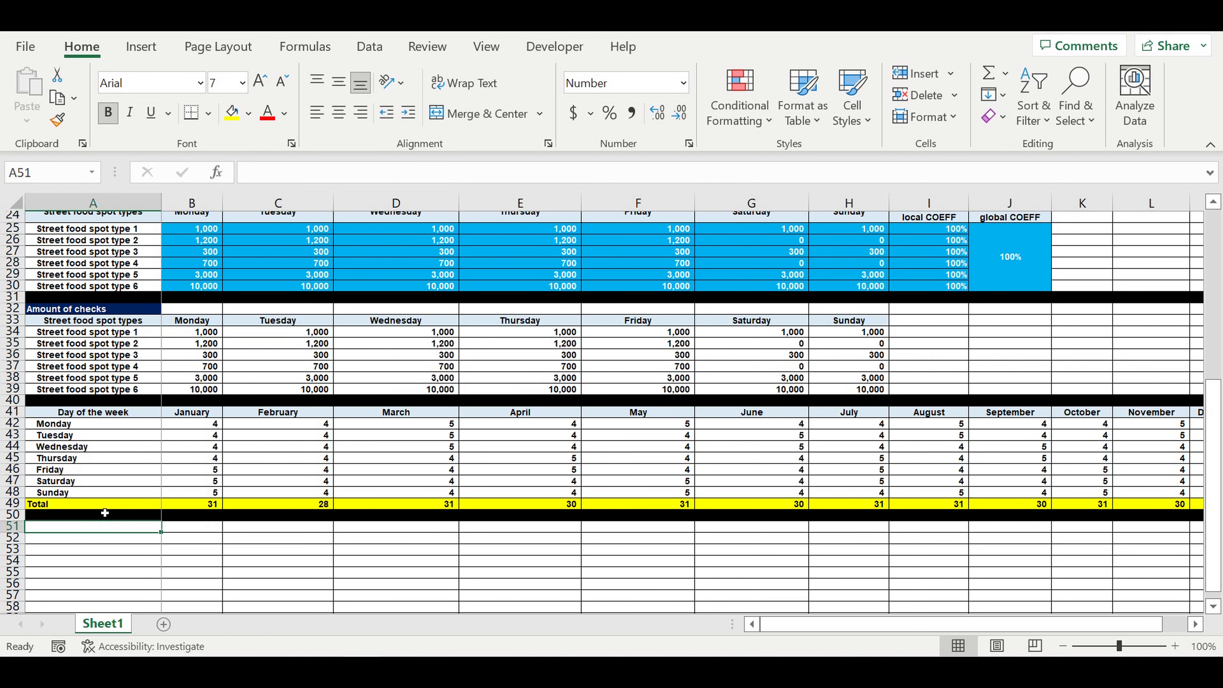
{"action": "type", "text": "Amouny"}
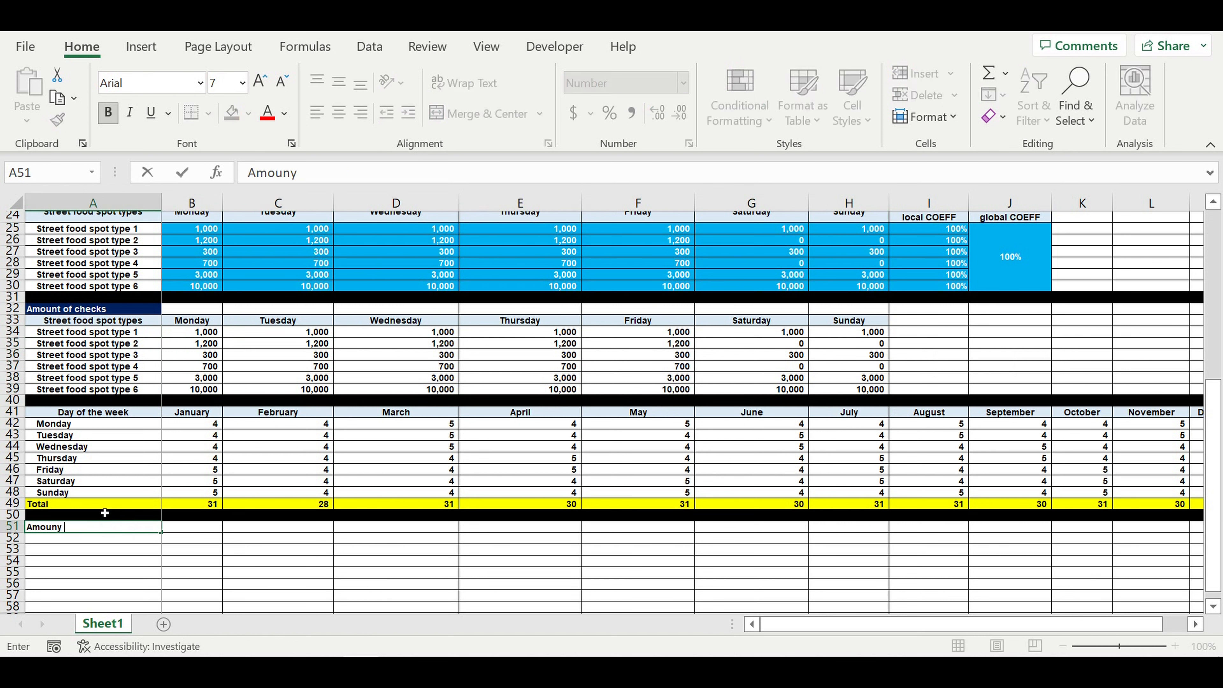
{"action": "key", "text": "BackSpace"}
{"action": "key", "text": "BackSpace"}
{"action": "type", "text": "cks monthl"}
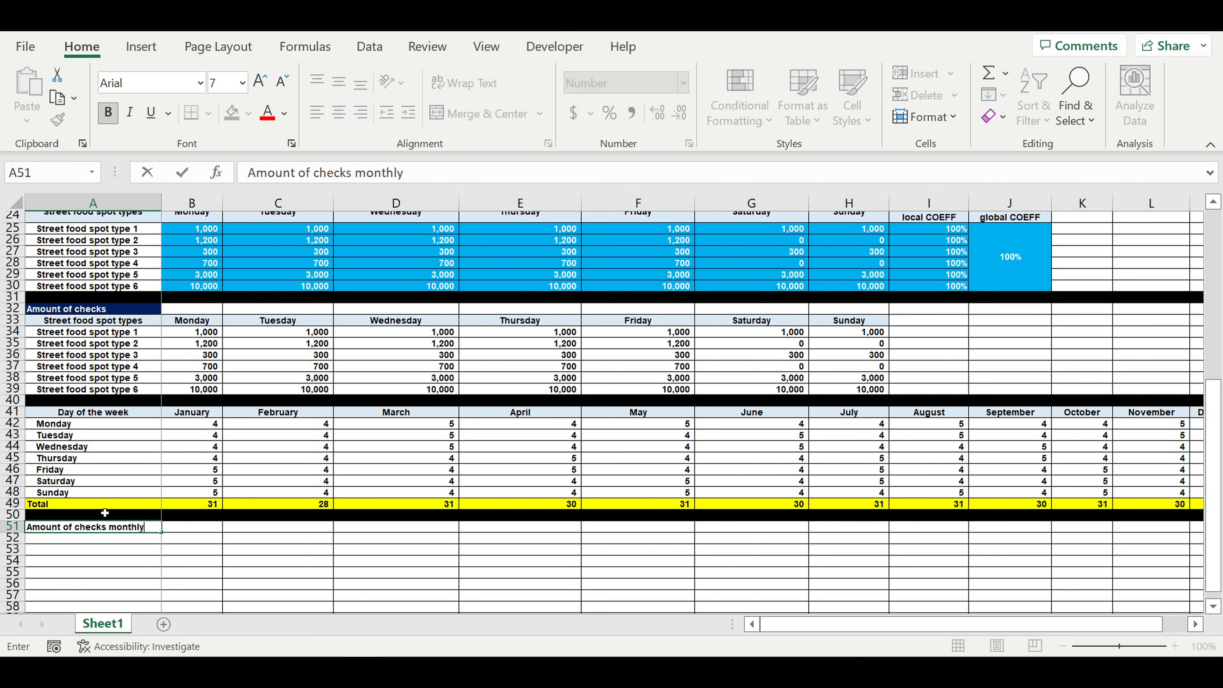
{"action": "type", "text": "y / type"}
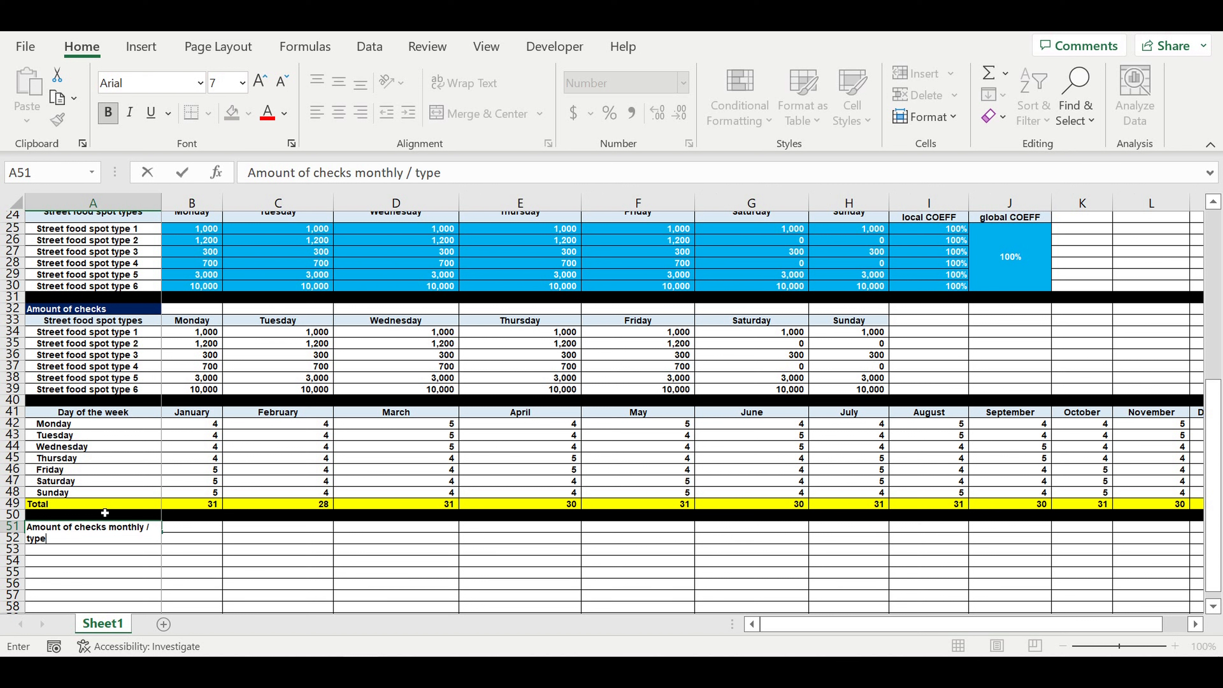
{"action": "key", "text": "Return"}
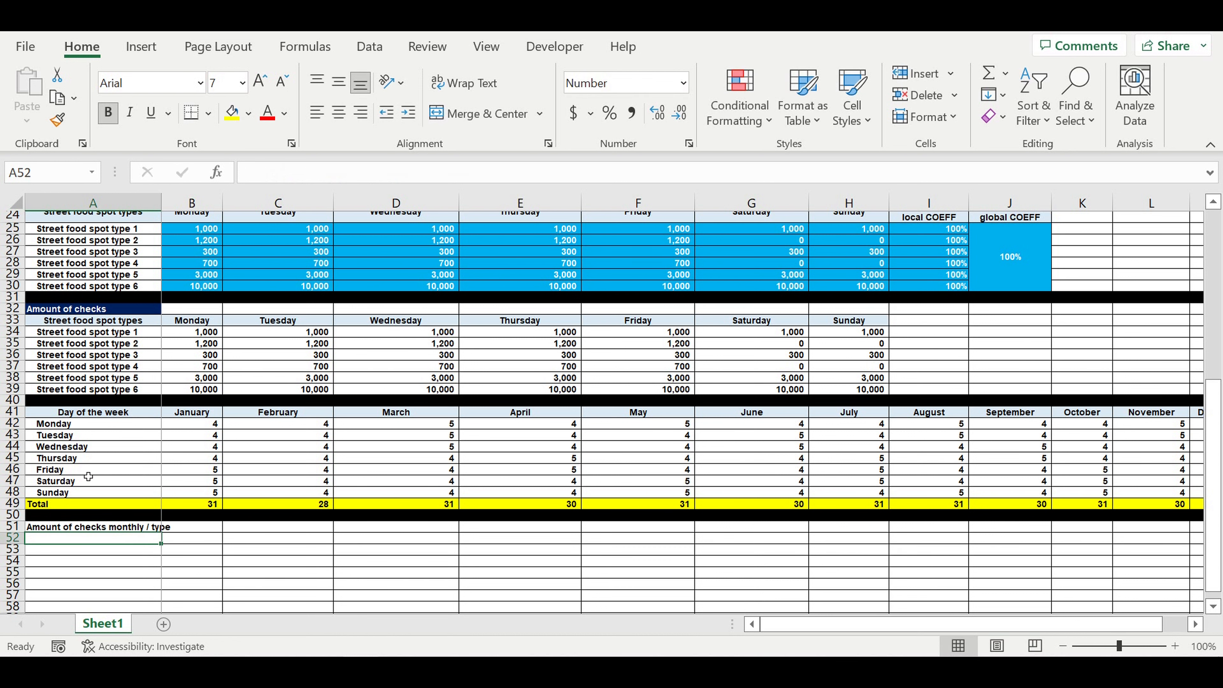
{"action": "double_click", "coordinate": [162, 203]}
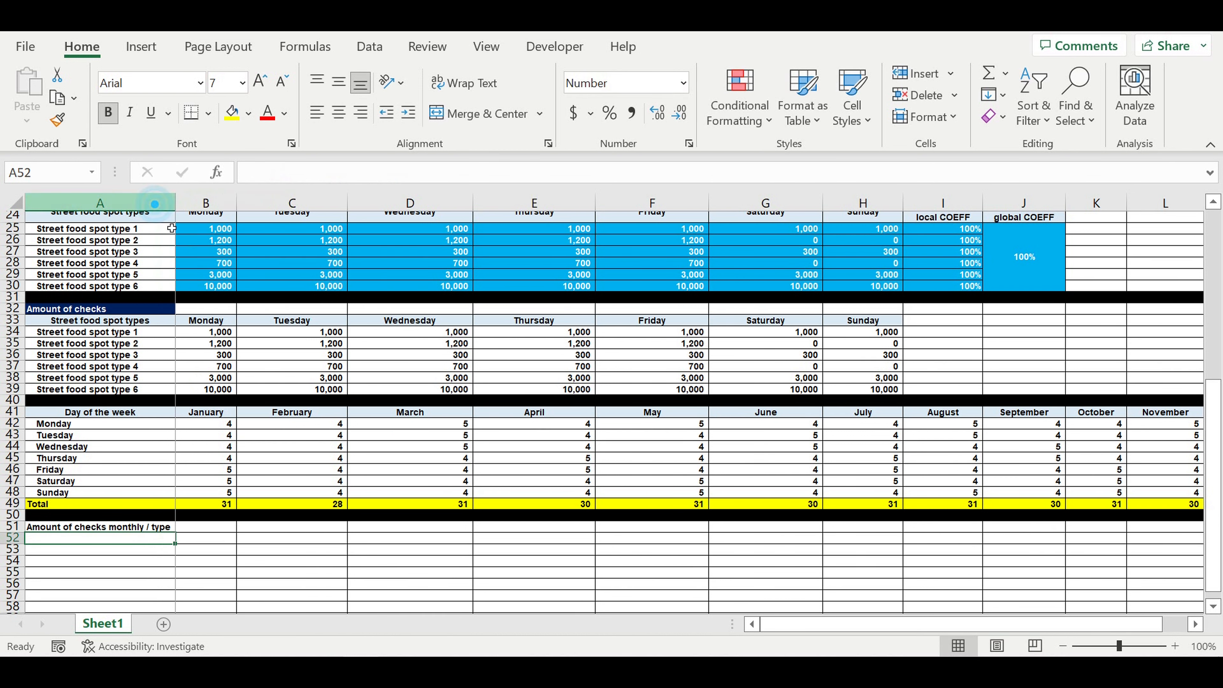
Link cell B52 to the January header with =B41 and extend the formula across to M52 for all twelve months
{"action": "left_click", "coordinate": [210, 539]}
{"action": "type", "text": "="}
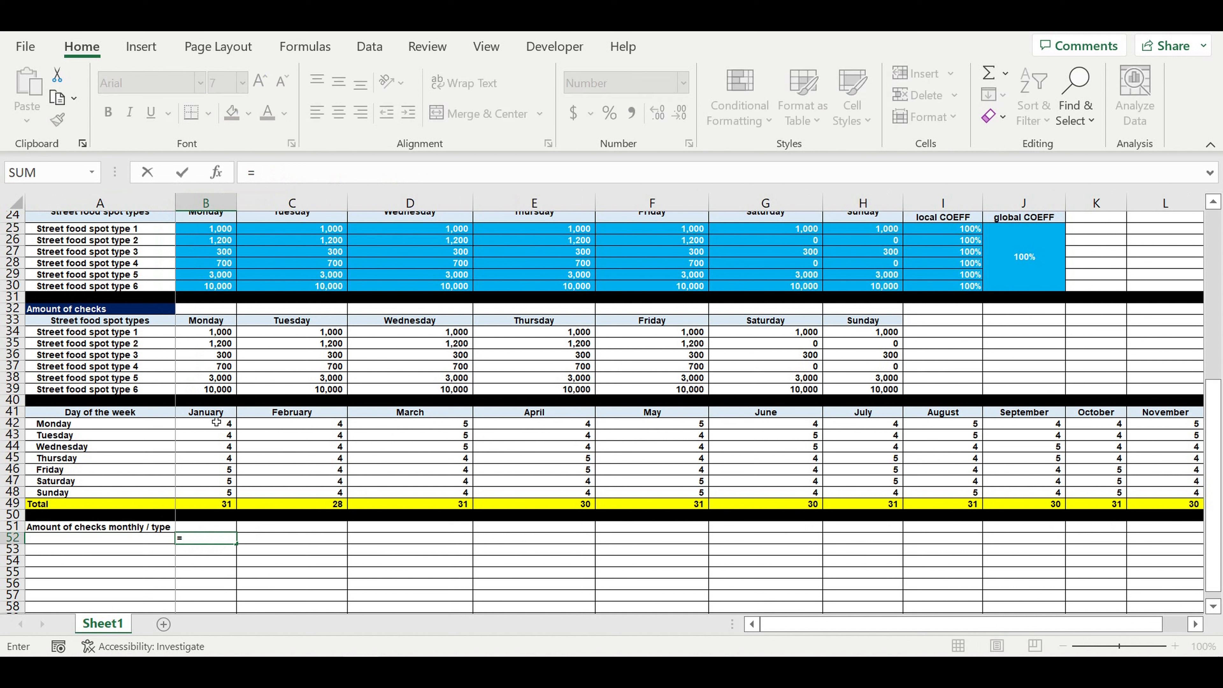
{"action": "left_click", "coordinate": [211, 417]}
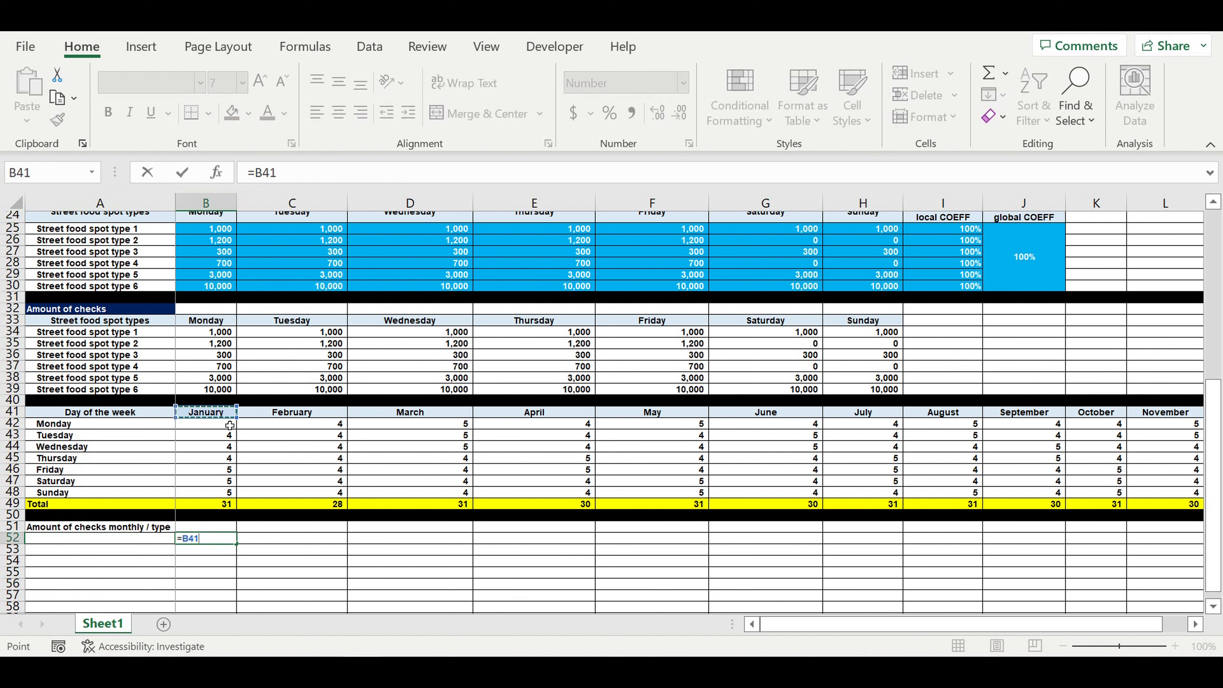
{"action": "key", "text": "Return"}
{"action": "left_click", "coordinate": [215, 540]}
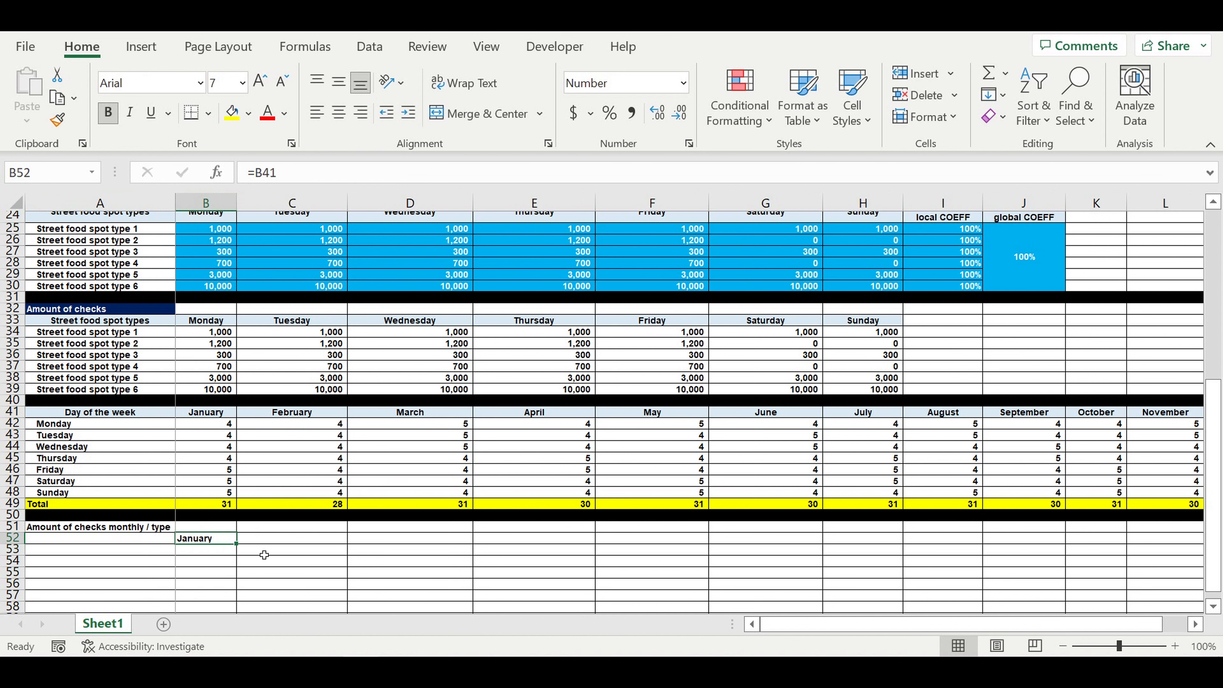
{"action": "left_click_drag", "start_coordinate": [237, 545], "coordinate": [1091, 591]}
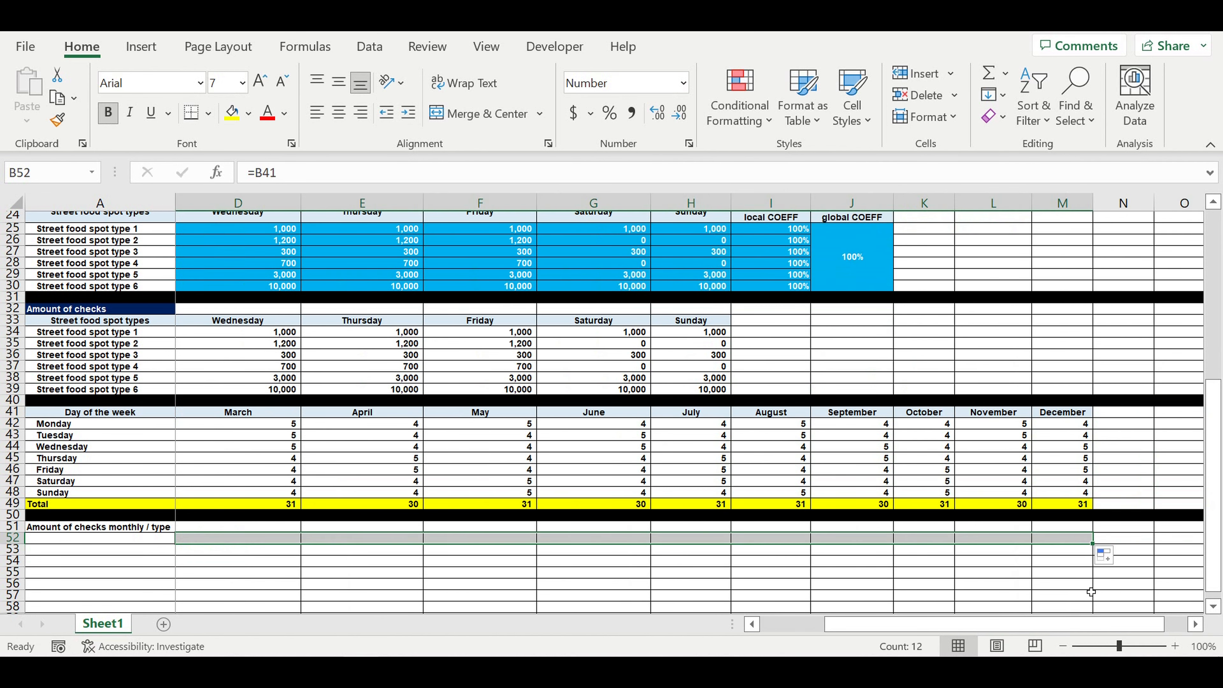
Center the month headers in B52:M52 and fill them with light blue
{"action": "left_click", "coordinate": [339, 113]}
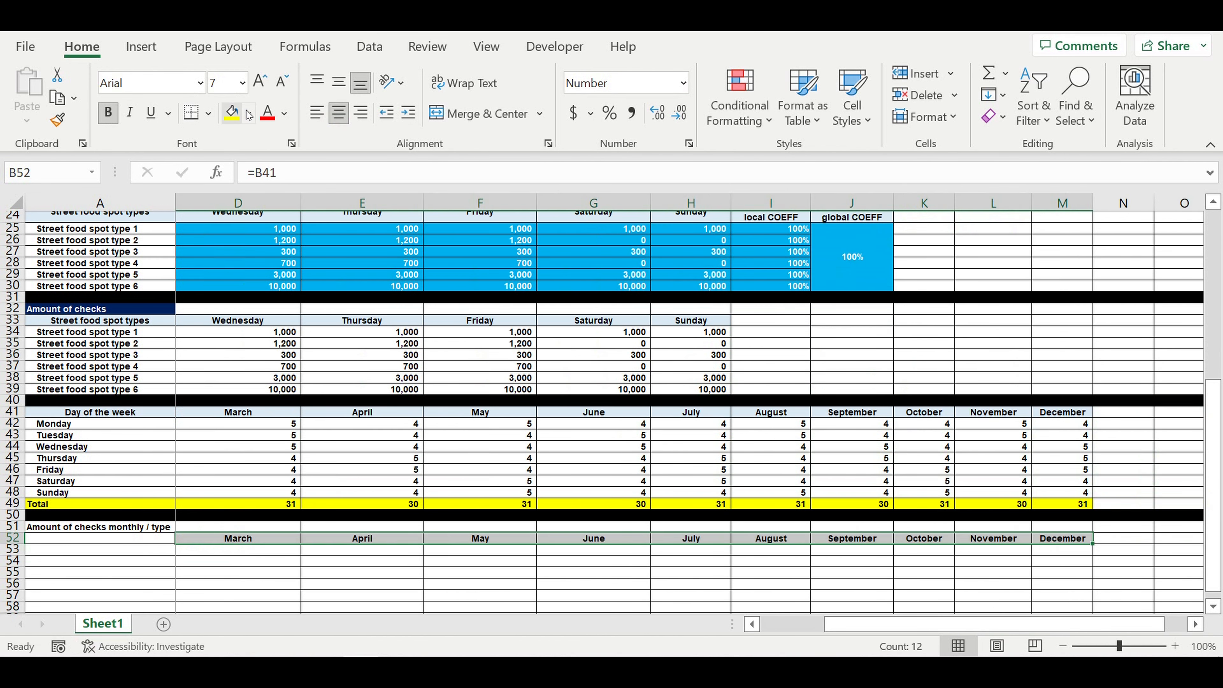
{"action": "left_click", "coordinate": [248, 113]}
{"action": "left_click", "coordinate": [249, 113]}
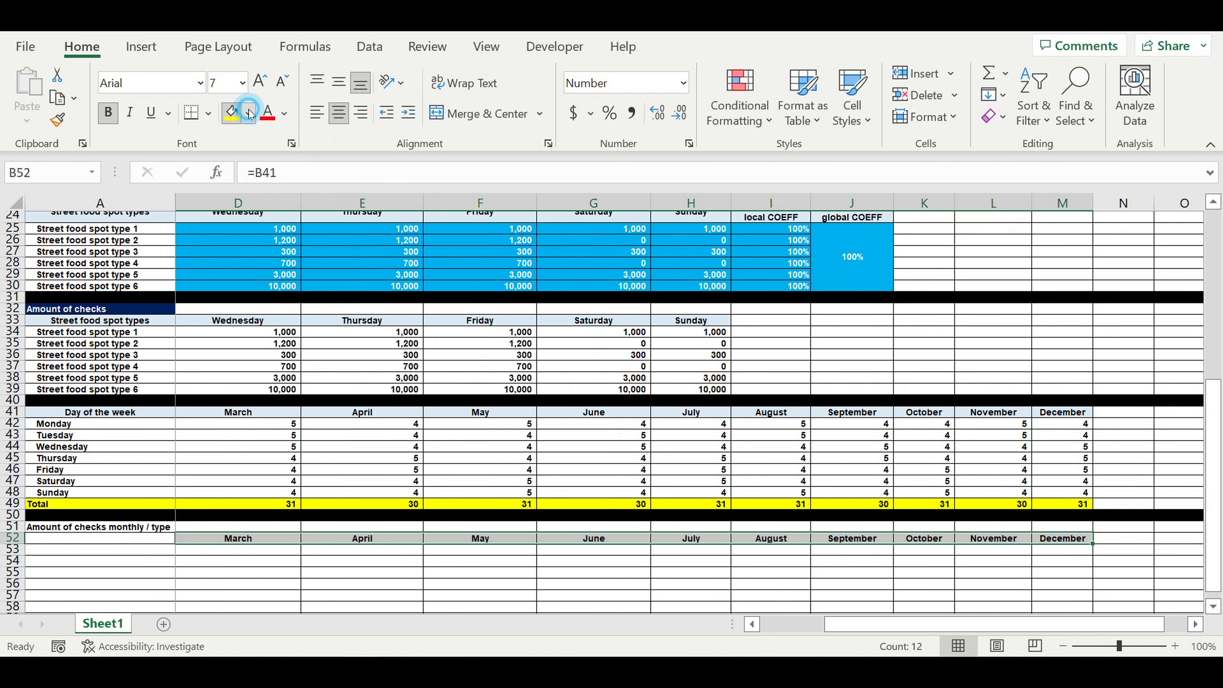
{"action": "left_click", "coordinate": [369, 211]}
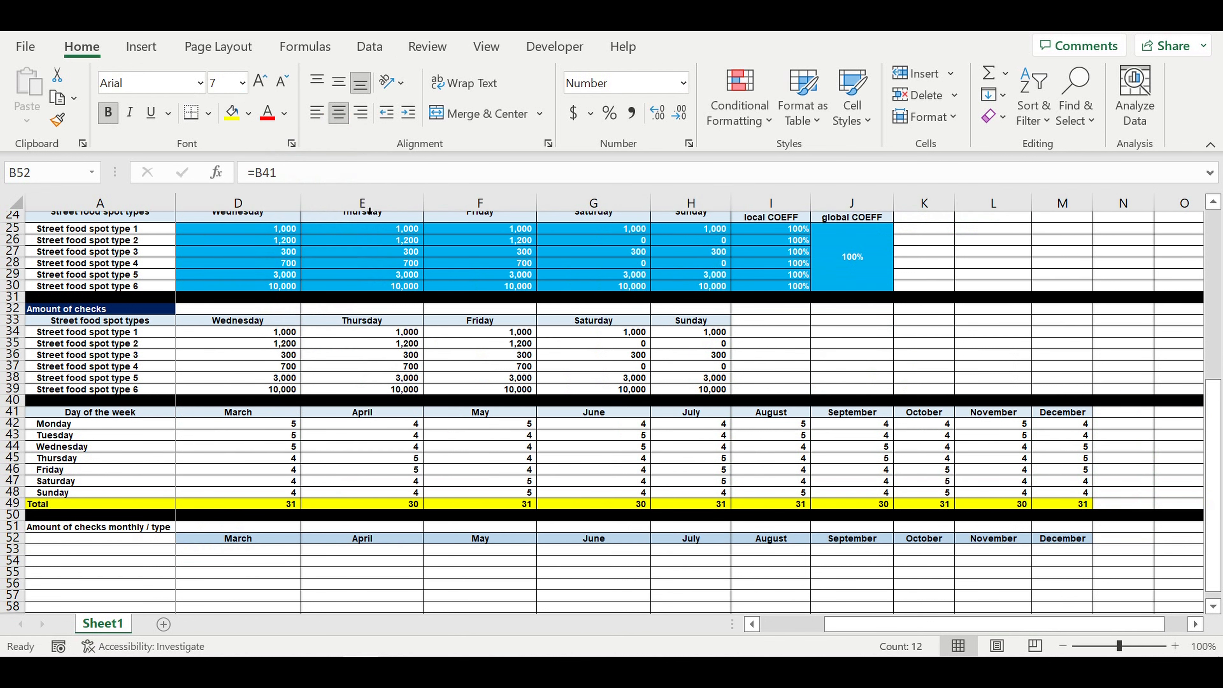
Merge and center cells B51:M51 and enter the heading "Typical year" in the merged cell
{"action": "left_click_drag", "start_coordinate": [1065, 530], "coordinate": [200, 528]}
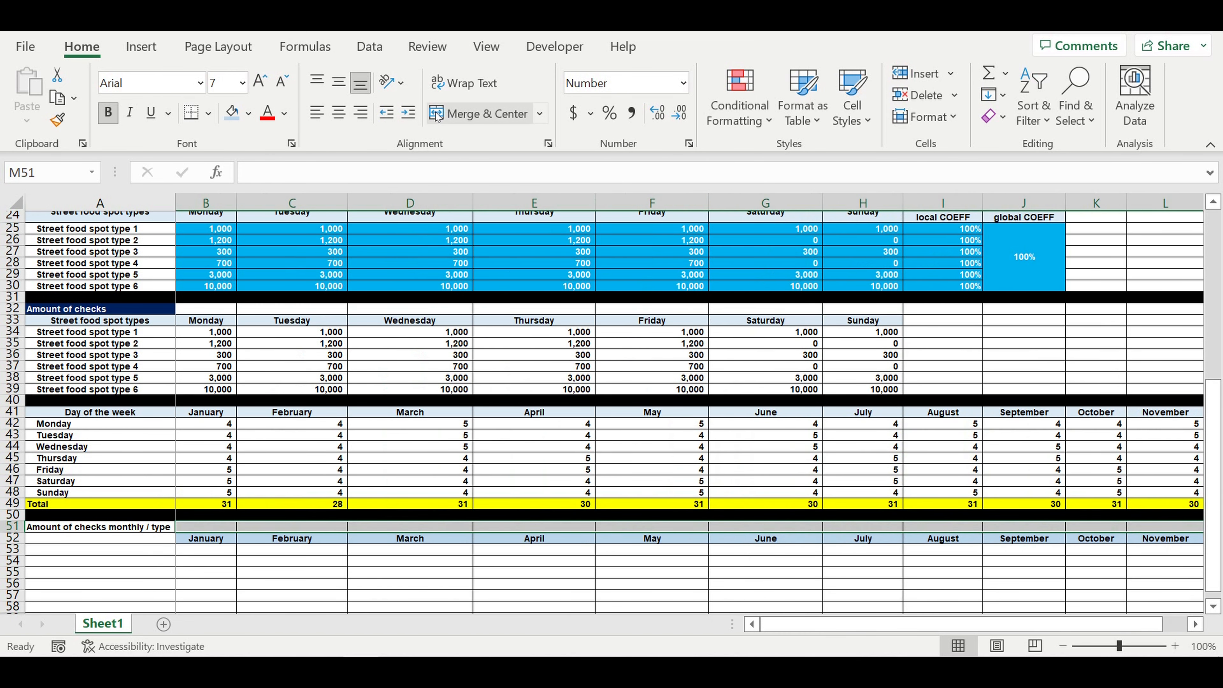
{"action": "left_click", "coordinate": [486, 114]}
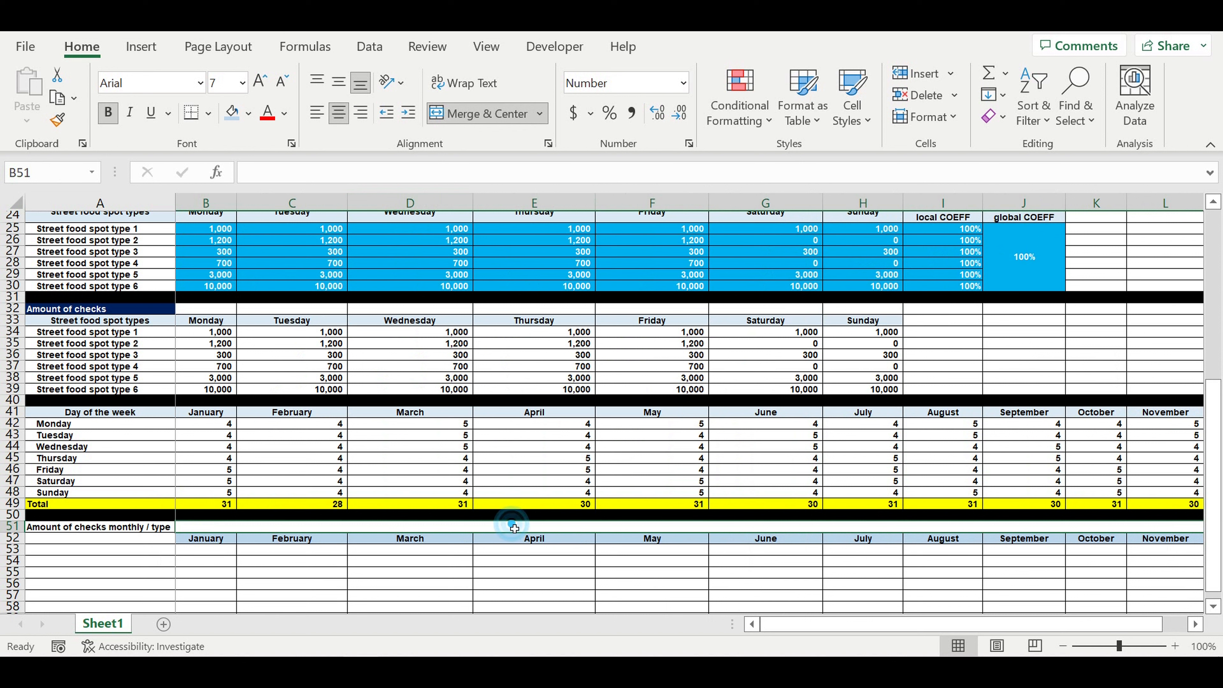
{"action": "type", "text": "Typik"}
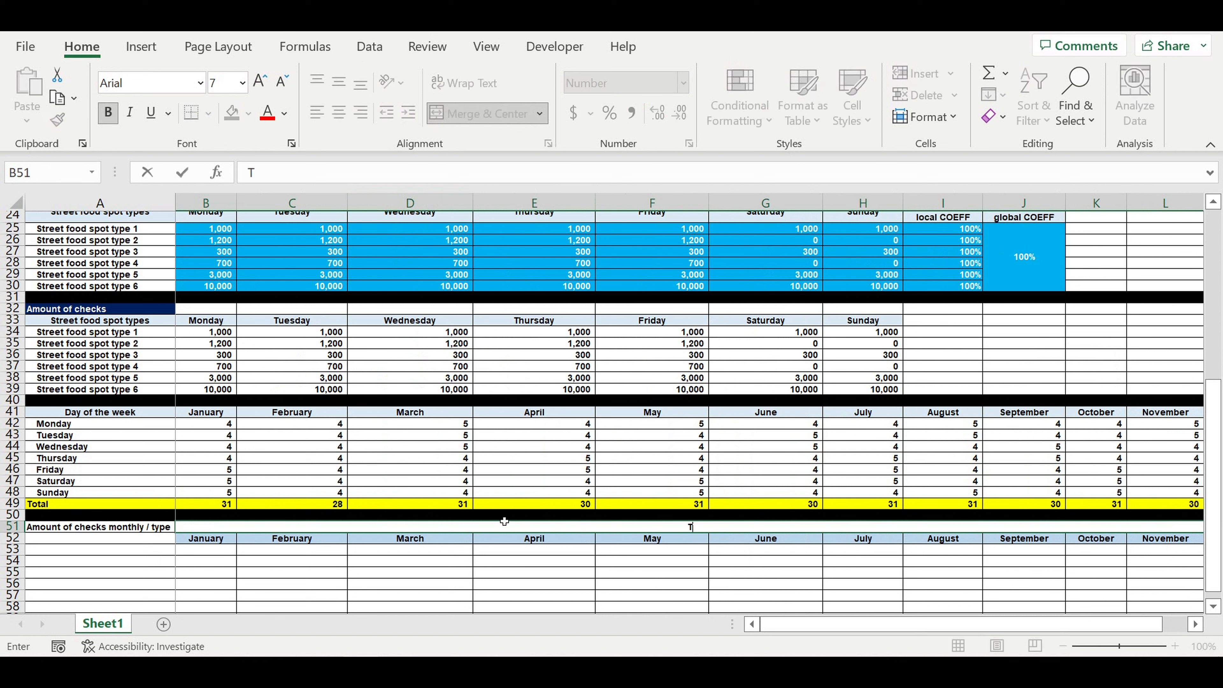
{"action": "key", "text": "BackSpace"}
{"action": "type", "text": "cal year"}
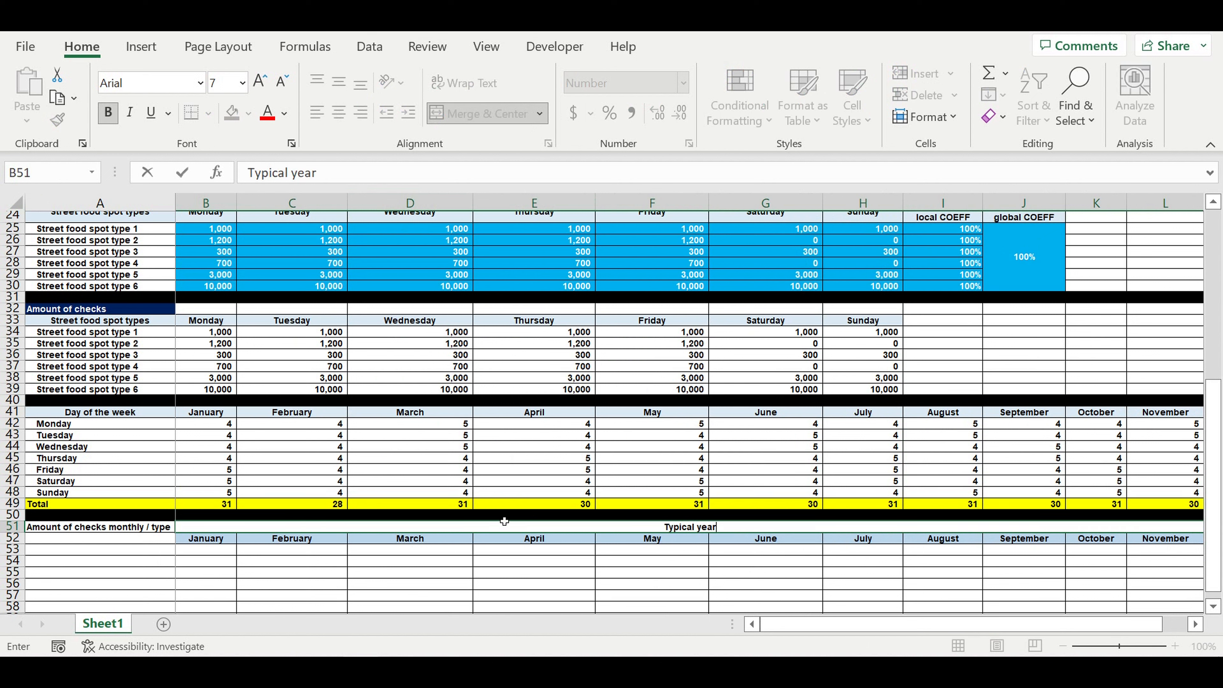
{"action": "key", "text": "Return"}
Fill the merged "Typical year" heading with a slightly darker shade of blue than the month headers
{"action": "left_click", "coordinate": [525, 526]}
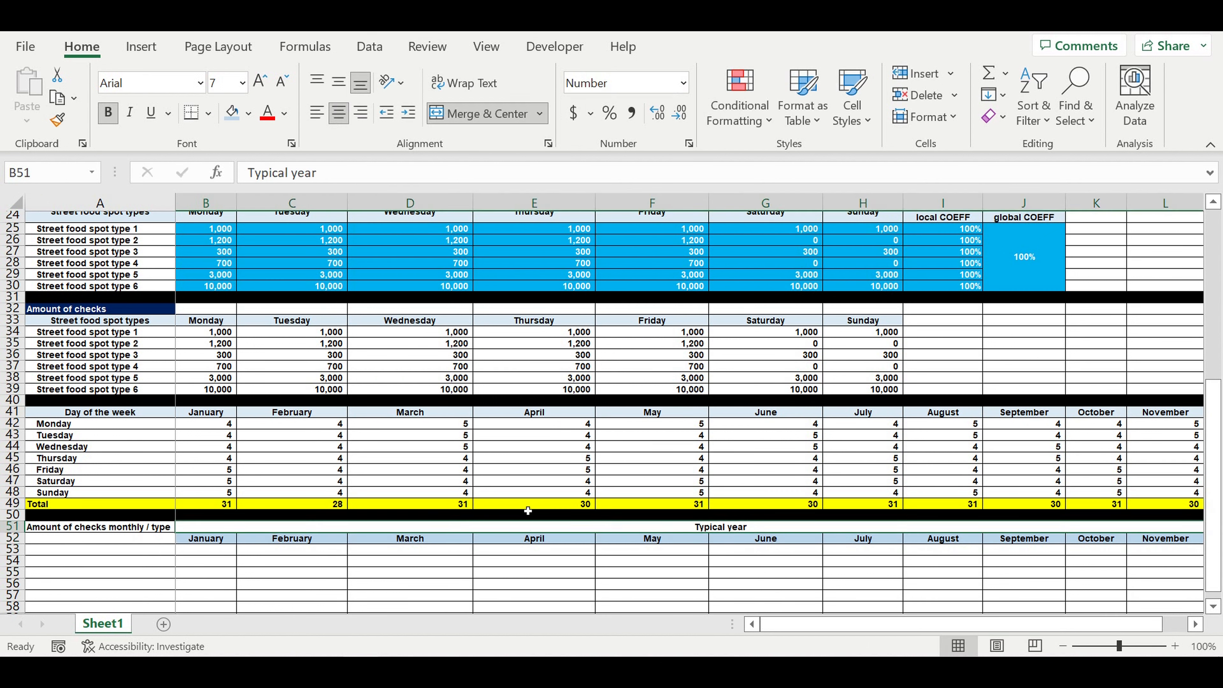
{"action": "left_click", "coordinate": [249, 114]}
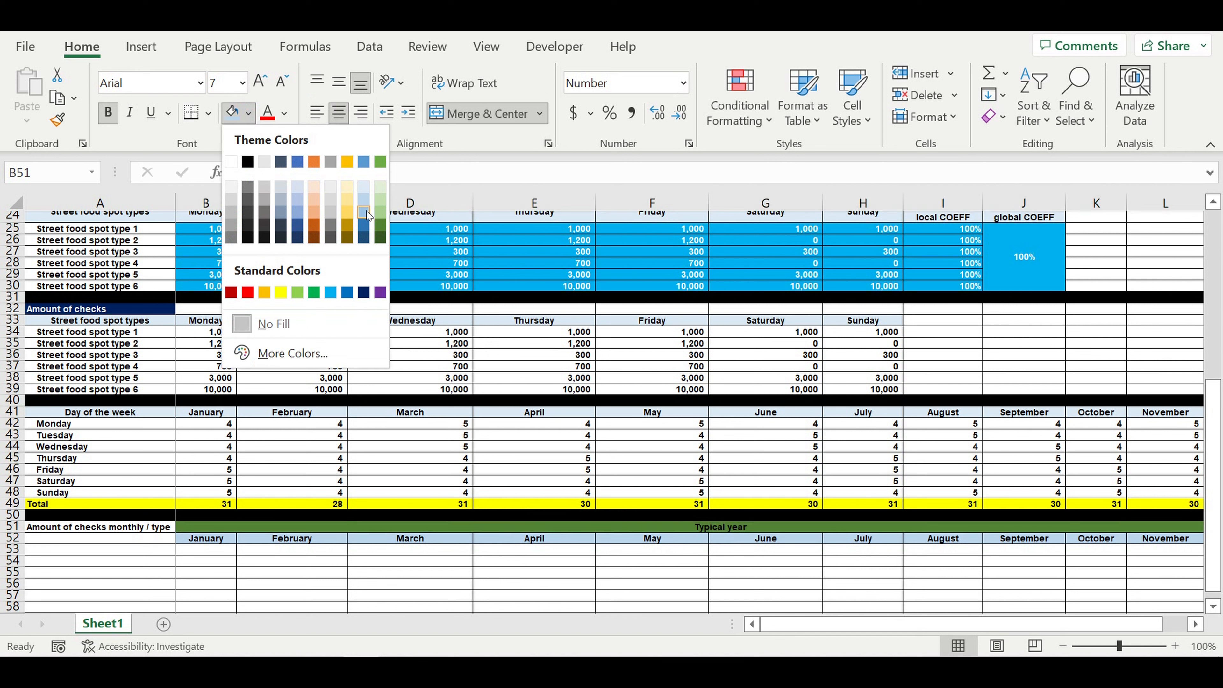
{"action": "left_click", "coordinate": [365, 212]}
{"action": "left_click", "coordinate": [218, 554]}
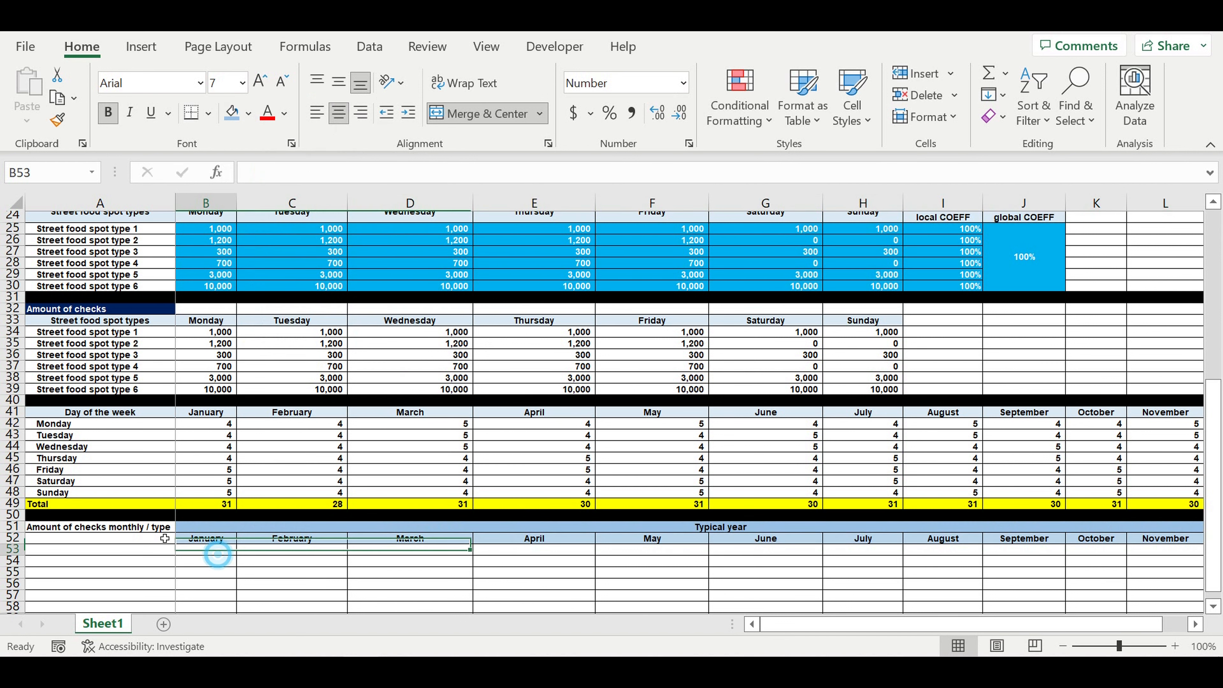
Link cell A52 to the first street food spot type with =A34 and fill it with orange
{"action": "left_click", "coordinate": [137, 535]}
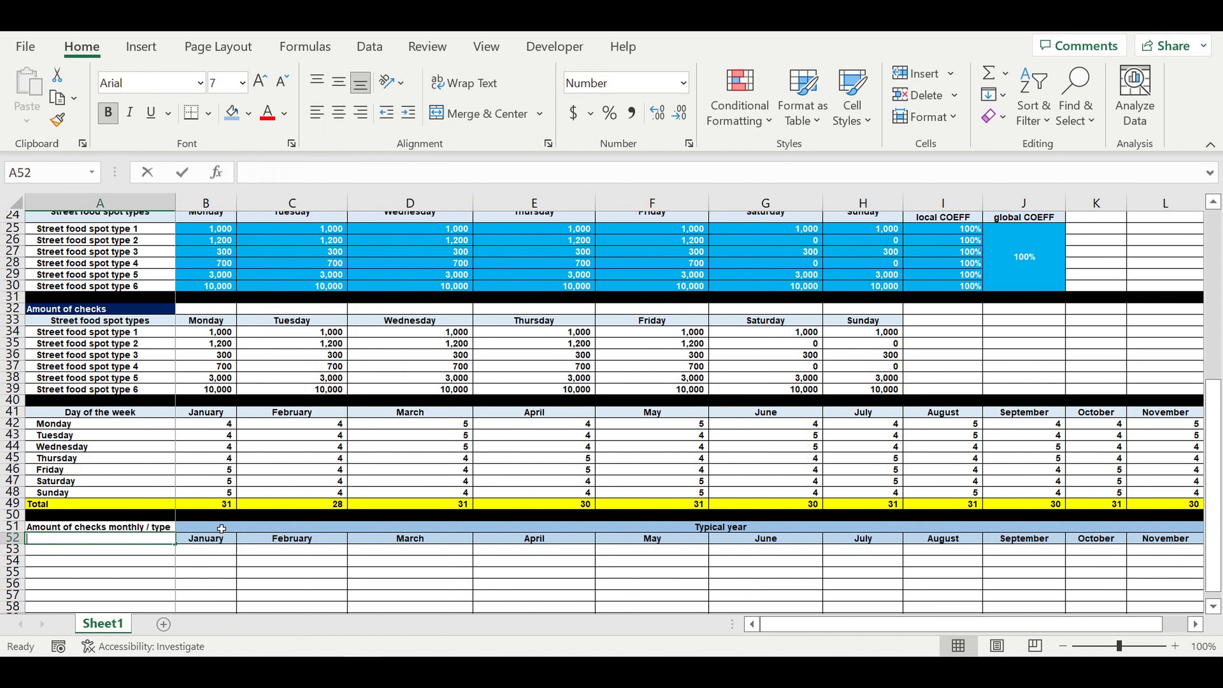
{"action": "type", "text": "="}
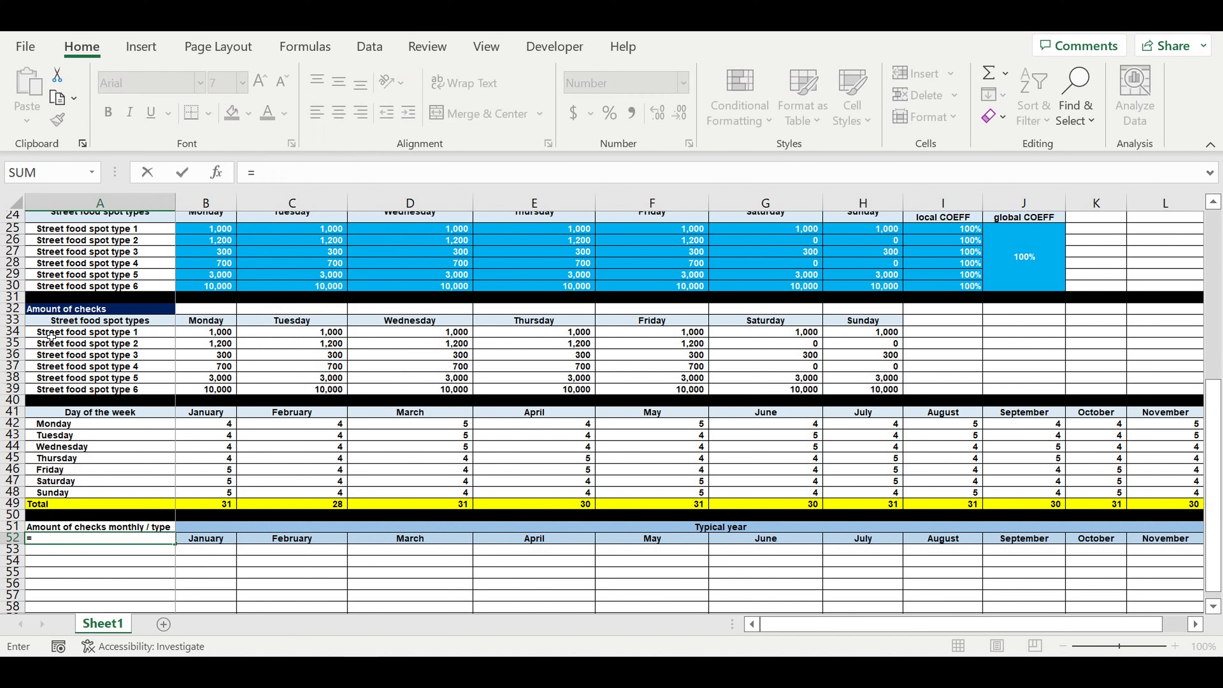
{"action": "left_click", "coordinate": [62, 335]}
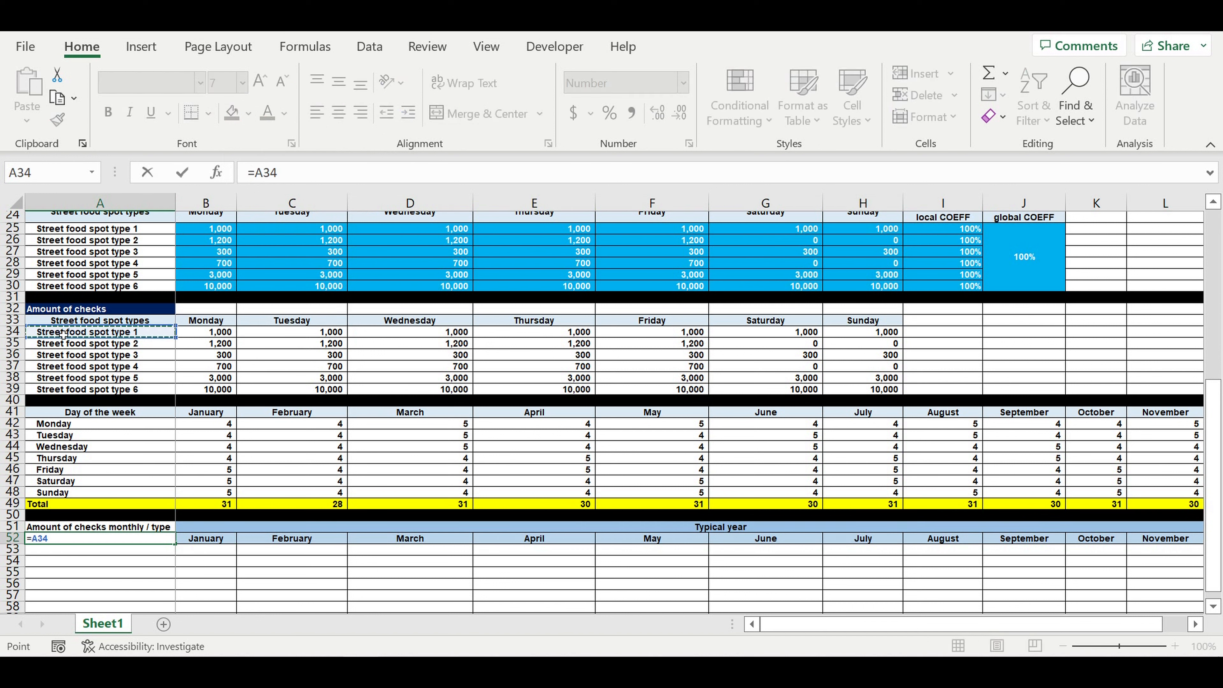
{"action": "key", "text": "Return"}
{"action": "left_click", "coordinate": [126, 539]}
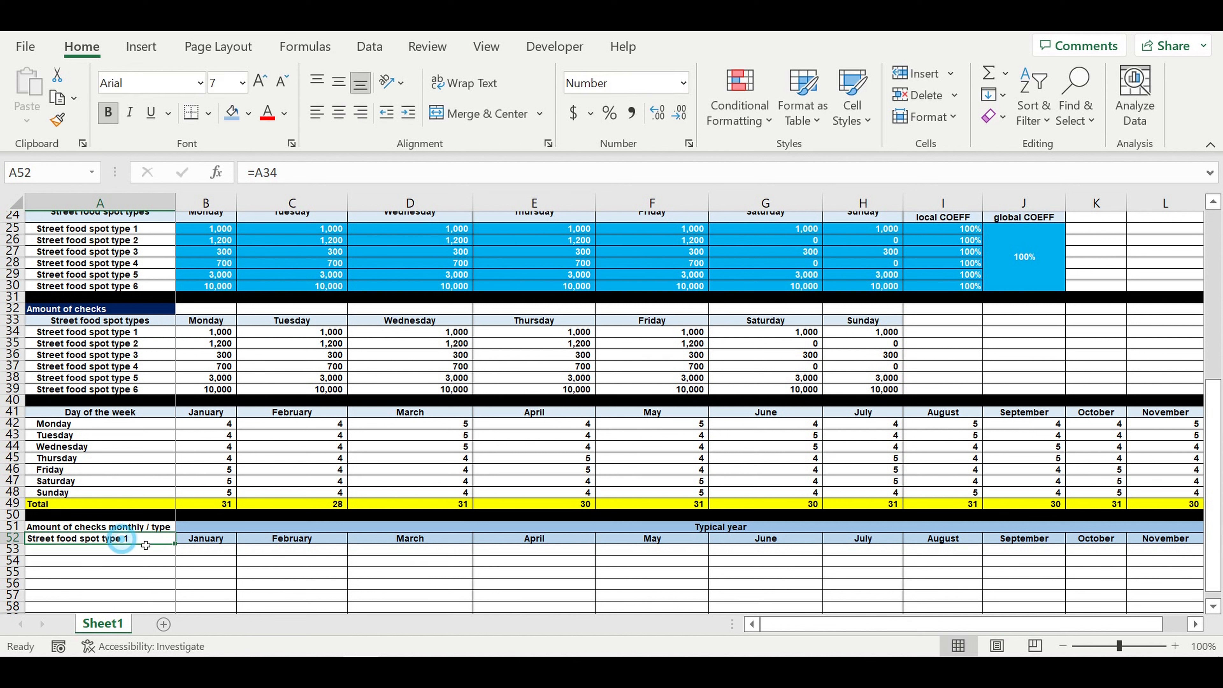
{"action": "left_click", "coordinate": [248, 113]}
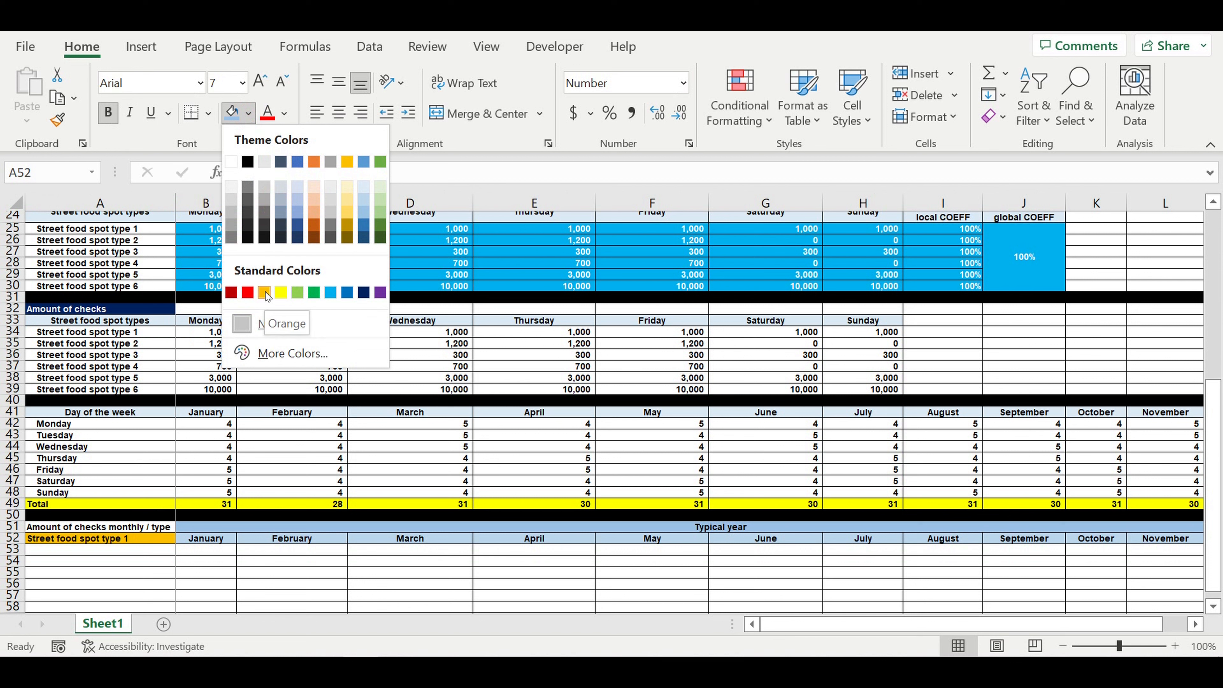
{"action": "left_click", "coordinate": [265, 293]}
Give the "Amount of checks monthly / type" title in A51 a custom bright pink fill and white text
{"action": "left_click", "coordinate": [53, 529]}
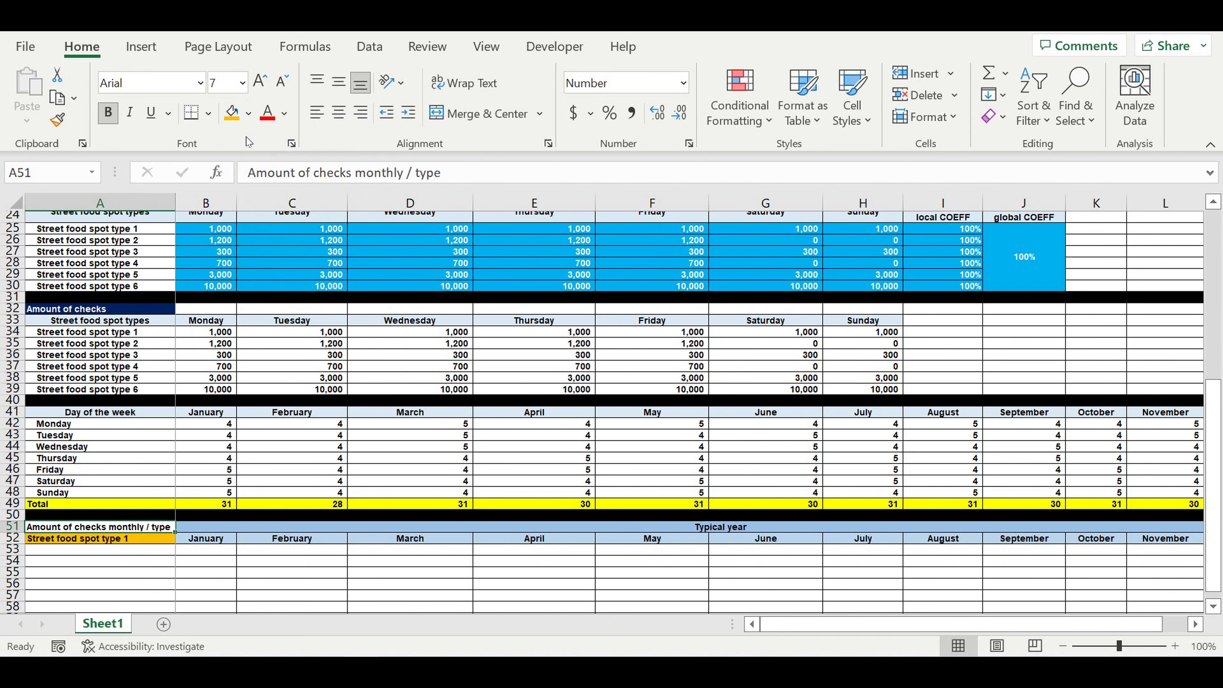
{"action": "left_click", "coordinate": [249, 113]}
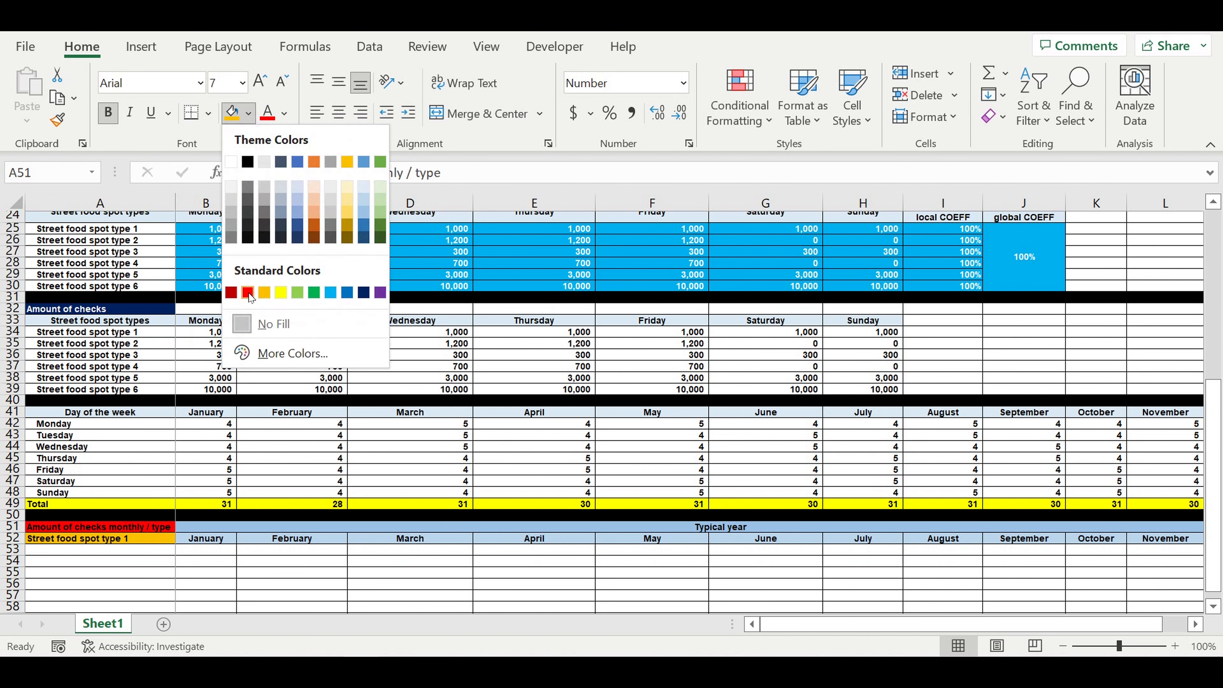
{"action": "left_click", "coordinate": [299, 353]}
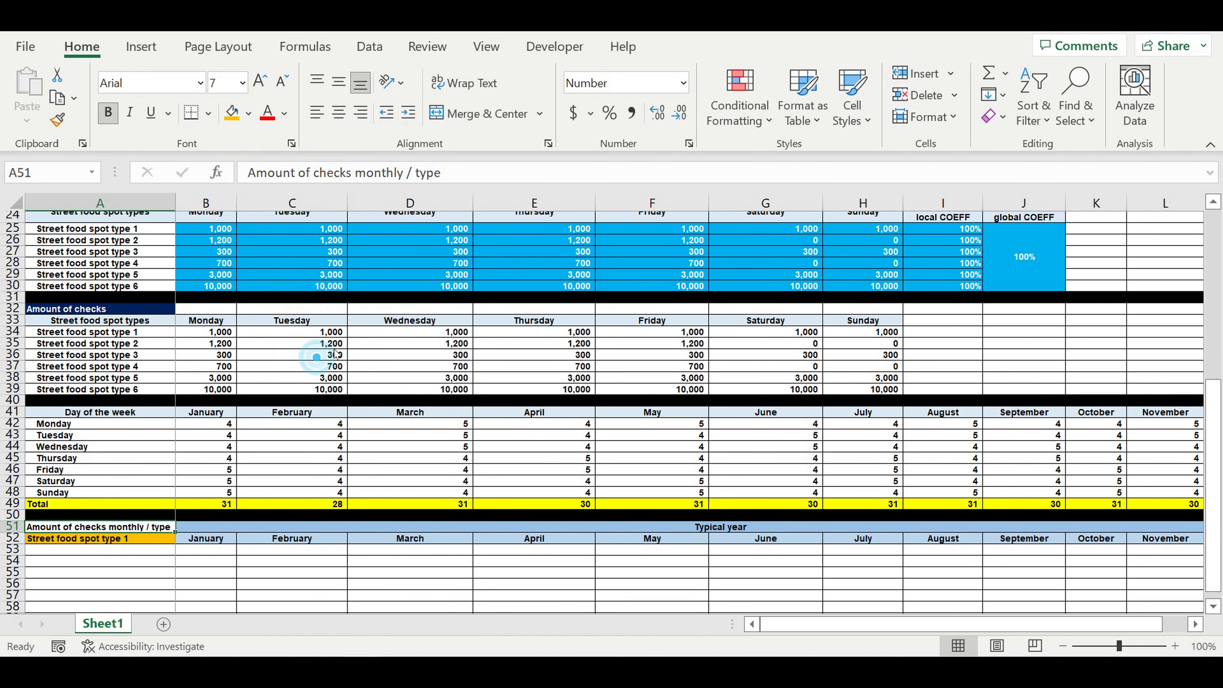
{"action": "left_click", "coordinate": [894, 168]}
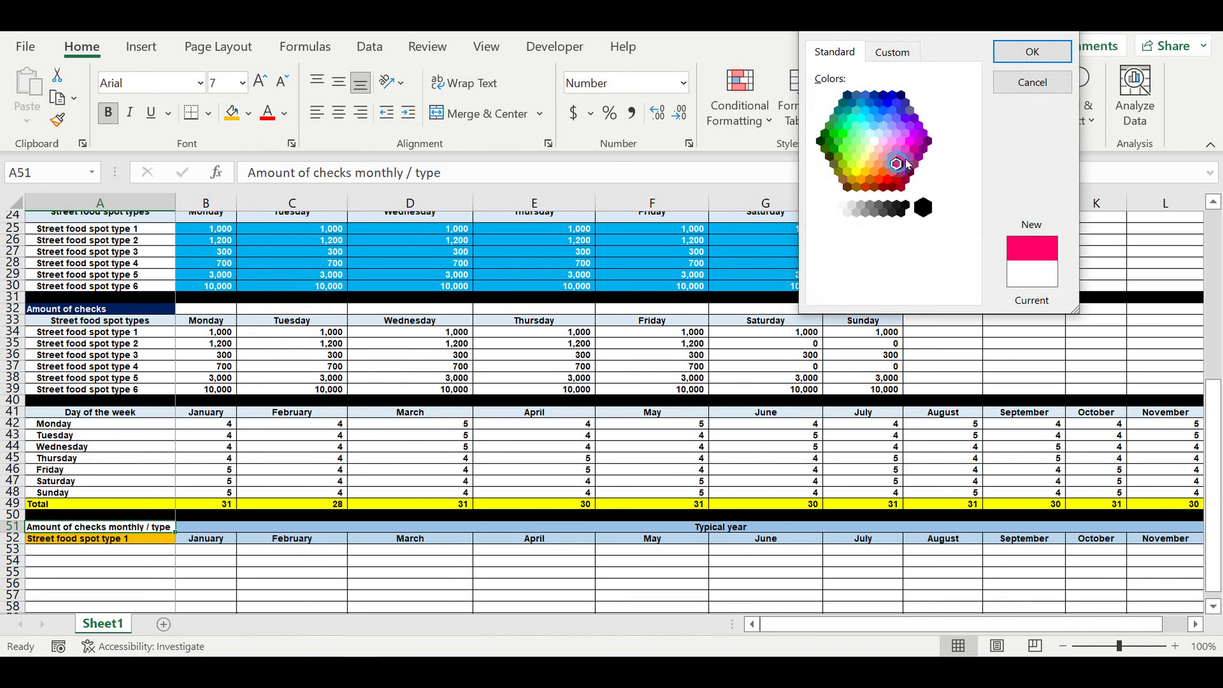
{"action": "left_click", "coordinate": [1033, 51]}
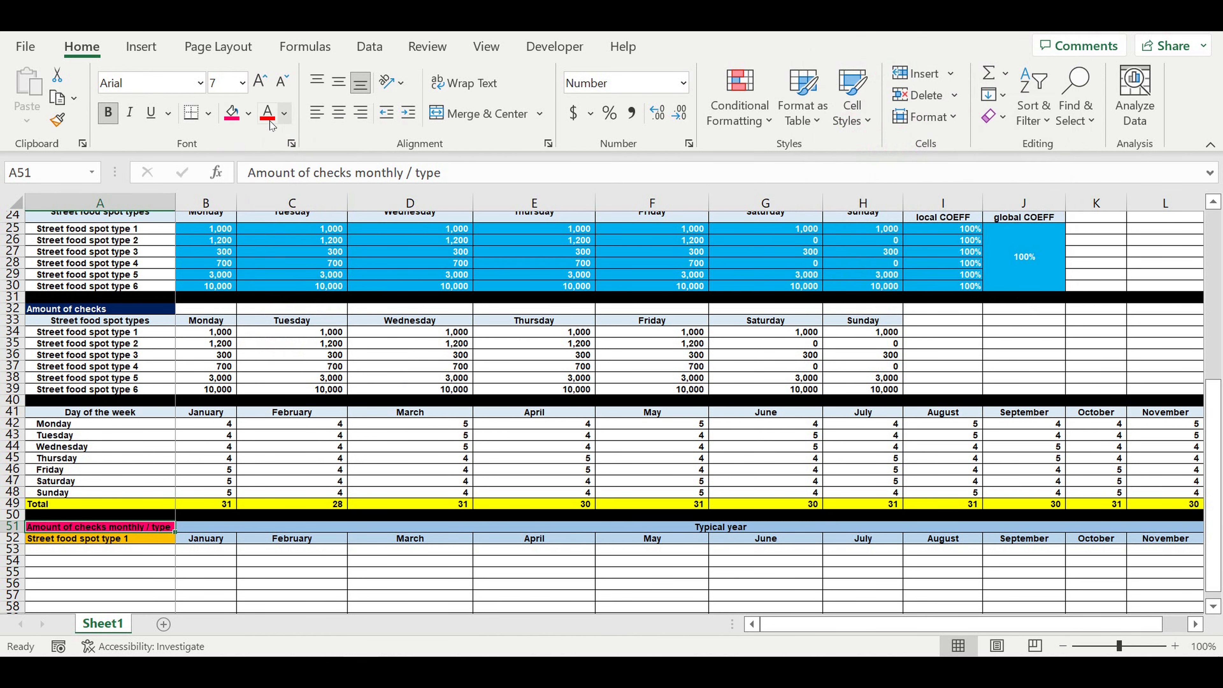
{"action": "left_click", "coordinate": [285, 113]}
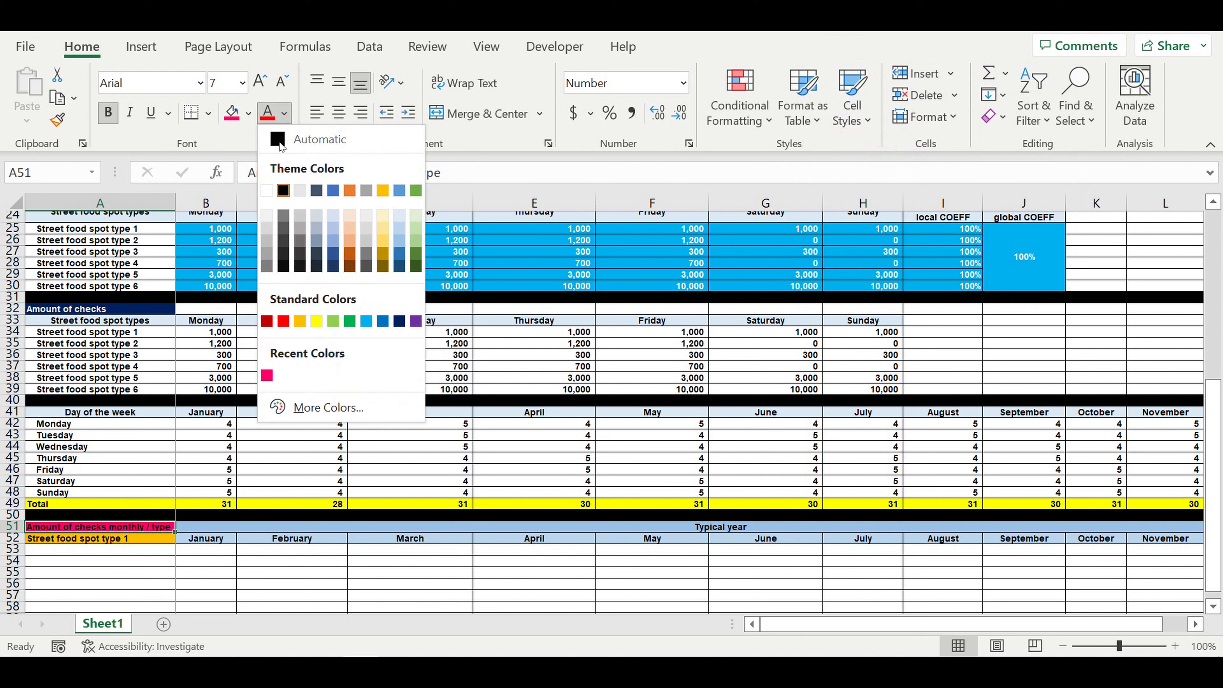
{"action": "left_click", "coordinate": [267, 191]}
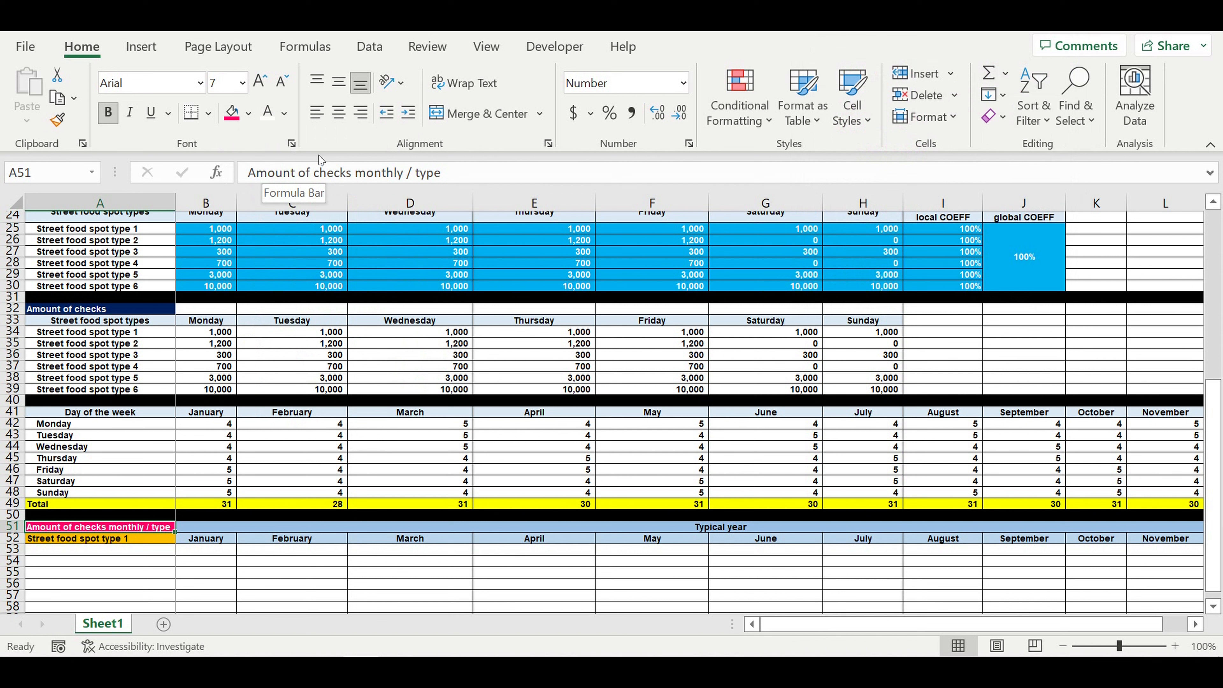
Link cell A53 to the Monday label with =A42 and extend the formula down to A59 for all weekdays
{"action": "left_click", "coordinate": [126, 550]}
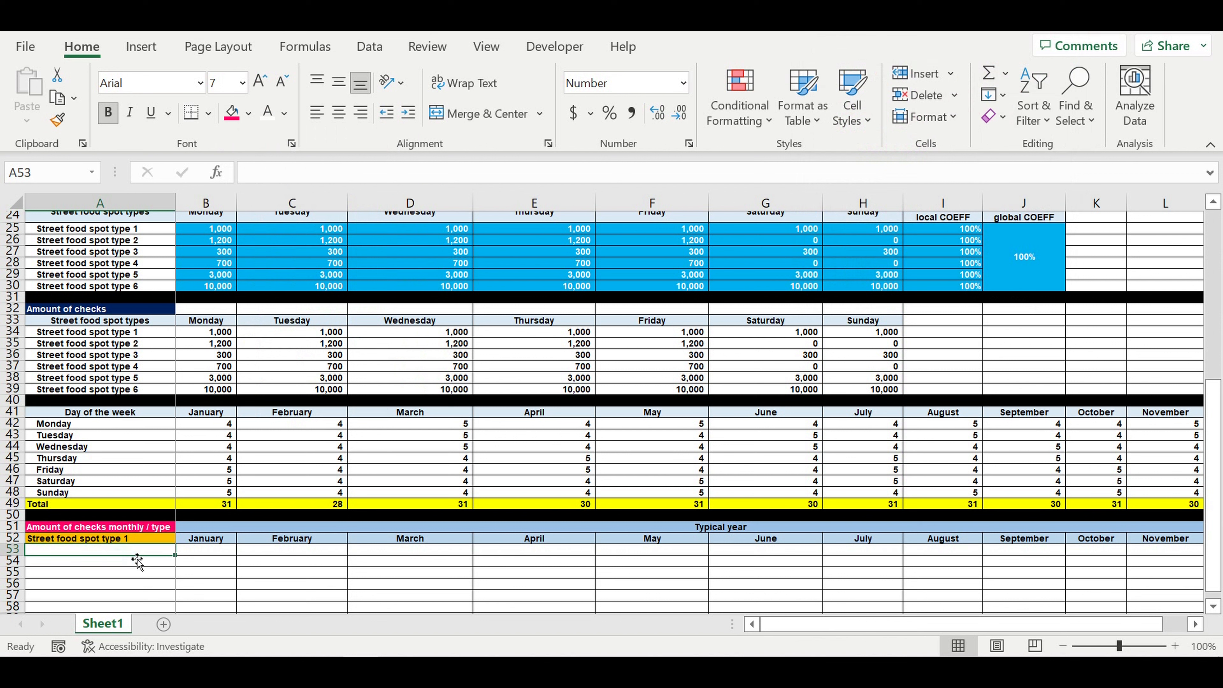
{"action": "type", "text": "="}
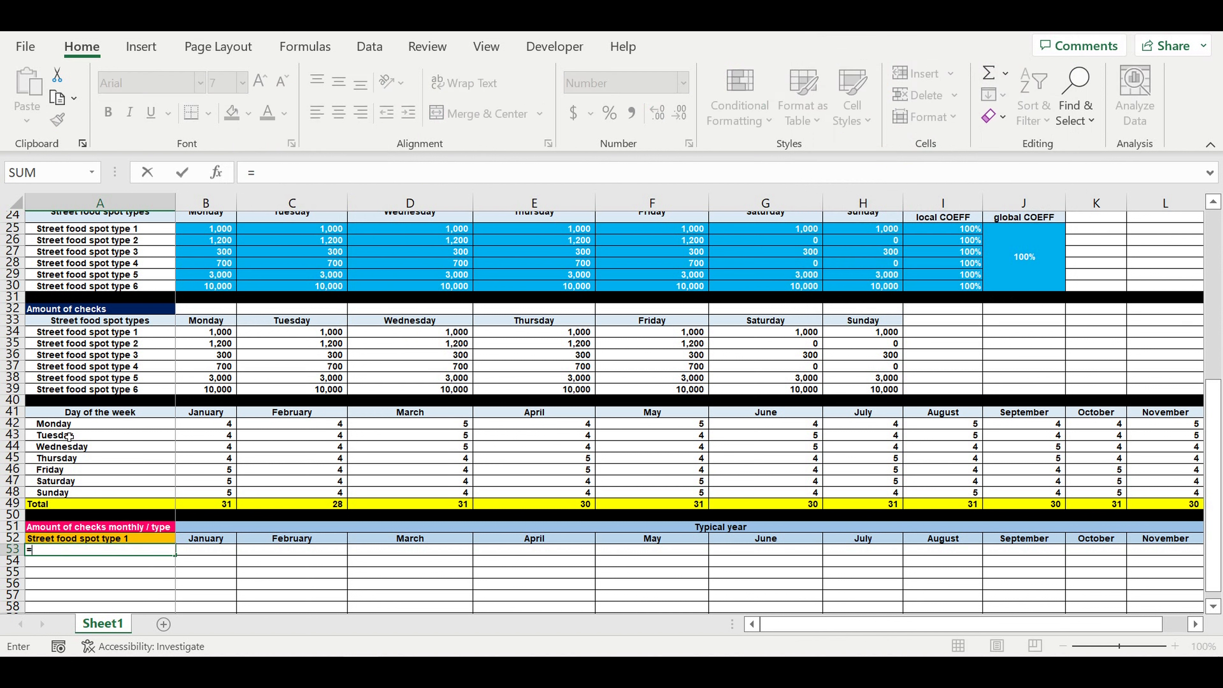
{"action": "left_click", "coordinate": [65, 425]}
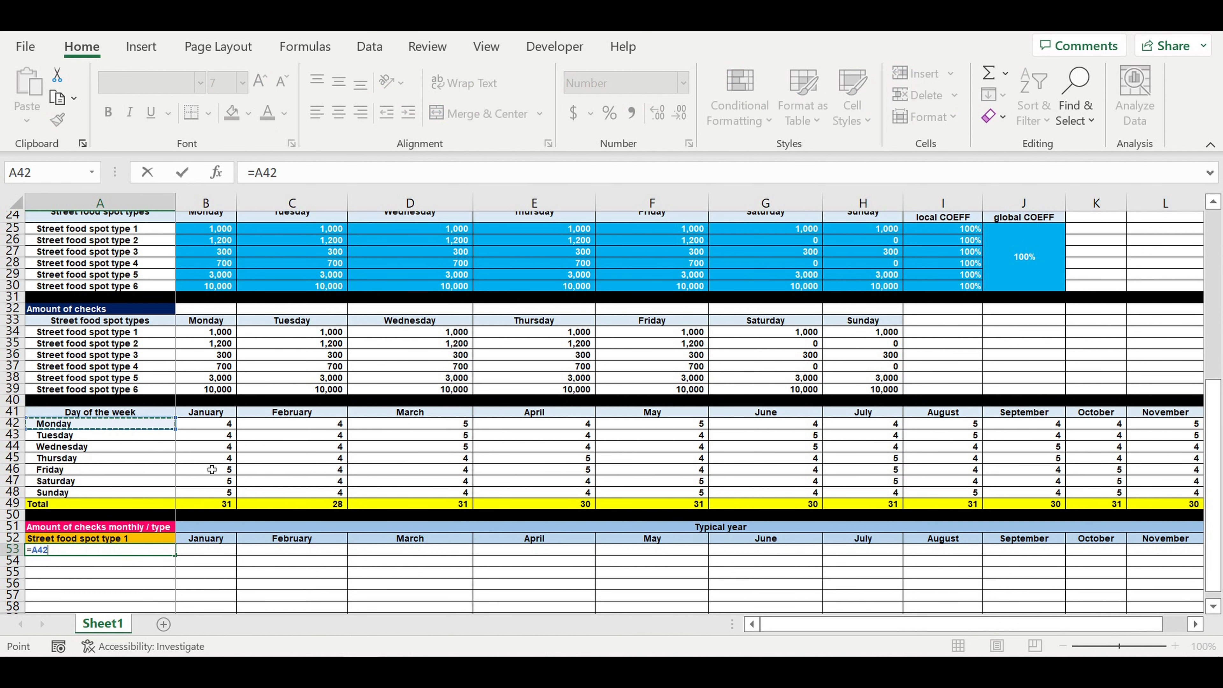
{"action": "key", "text": "Return"}
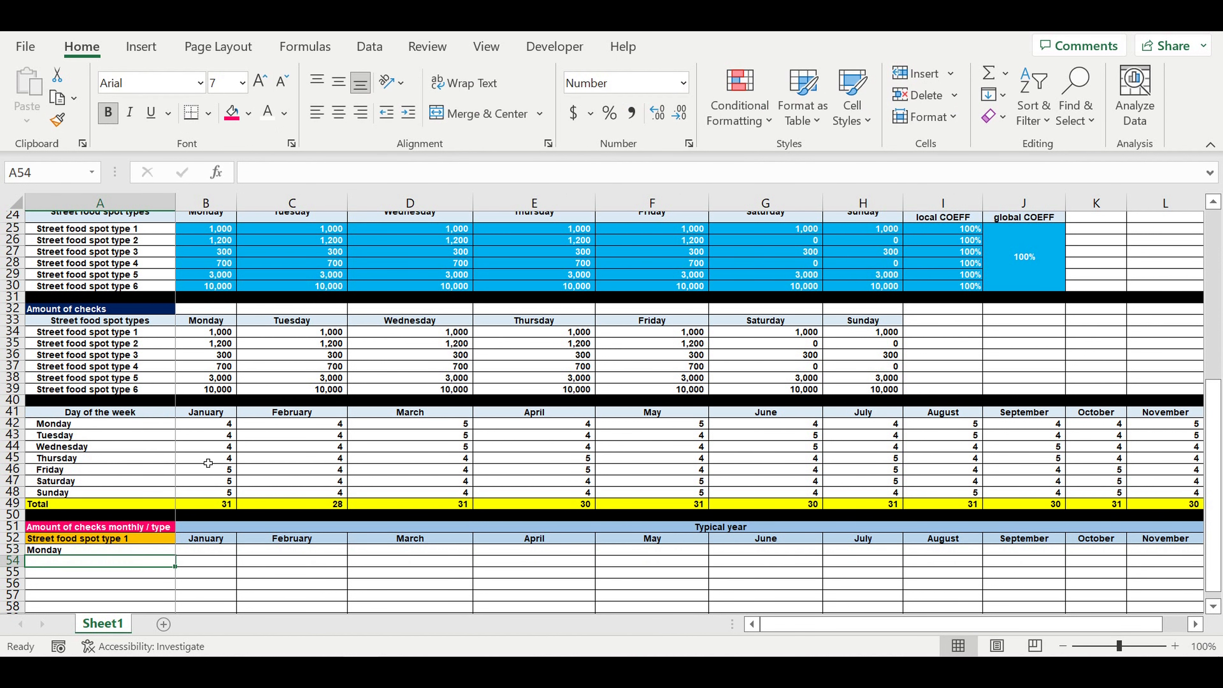
{"action": "scroll", "coordinate": [207, 466], "scroll_direction": "down", "scroll_amount": 2}
{"action": "left_click", "coordinate": [145, 481]}
{"action": "left_click_drag", "start_coordinate": [175, 486], "coordinate": [144, 564]}
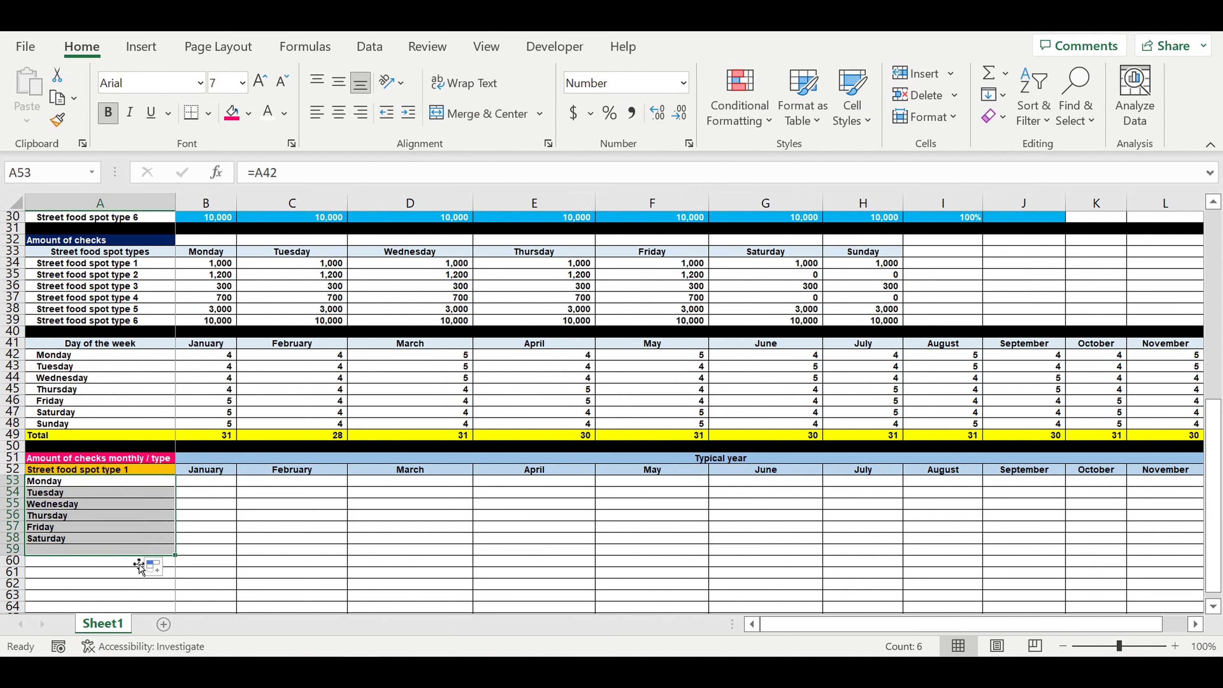
Link cell A60 to the spot type name with =A52 and fill the total row A60:M60 with yellow
{"action": "left_click", "coordinate": [70, 565]}
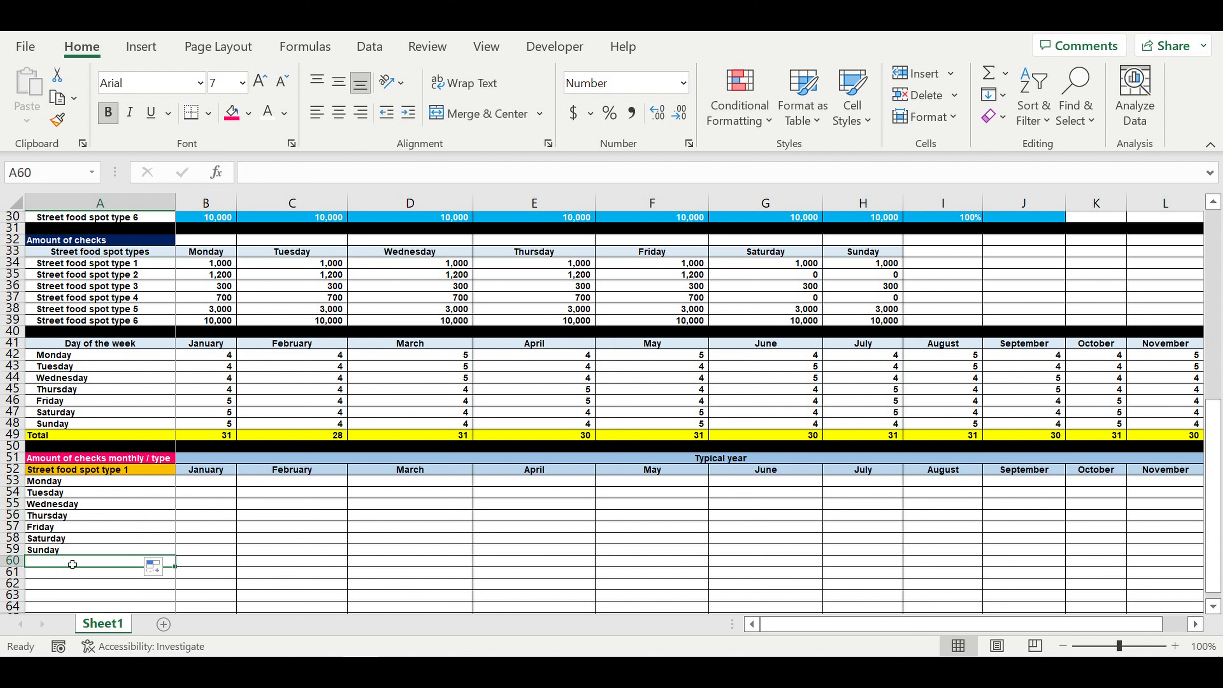
{"action": "type", "text": "="}
{"action": "left_click", "coordinate": [77, 469]}
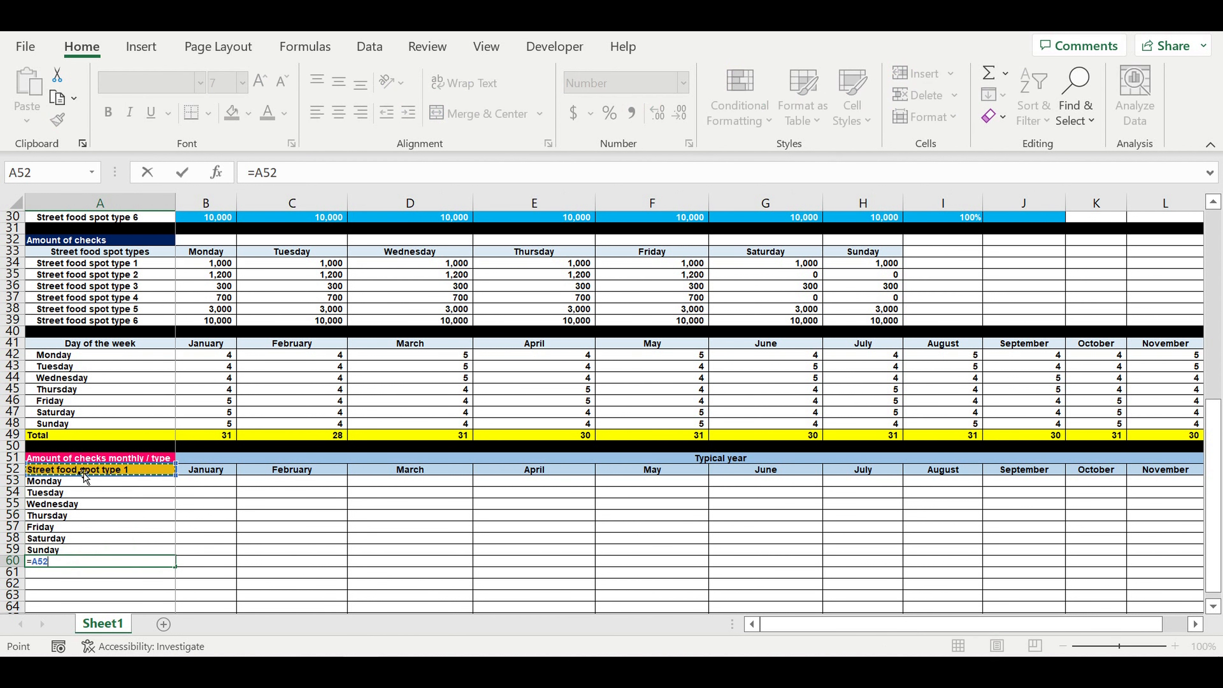
{"action": "key", "text": "Return"}
{"action": "left_click_drag", "start_coordinate": [65, 563], "coordinate": [1082, 569]}
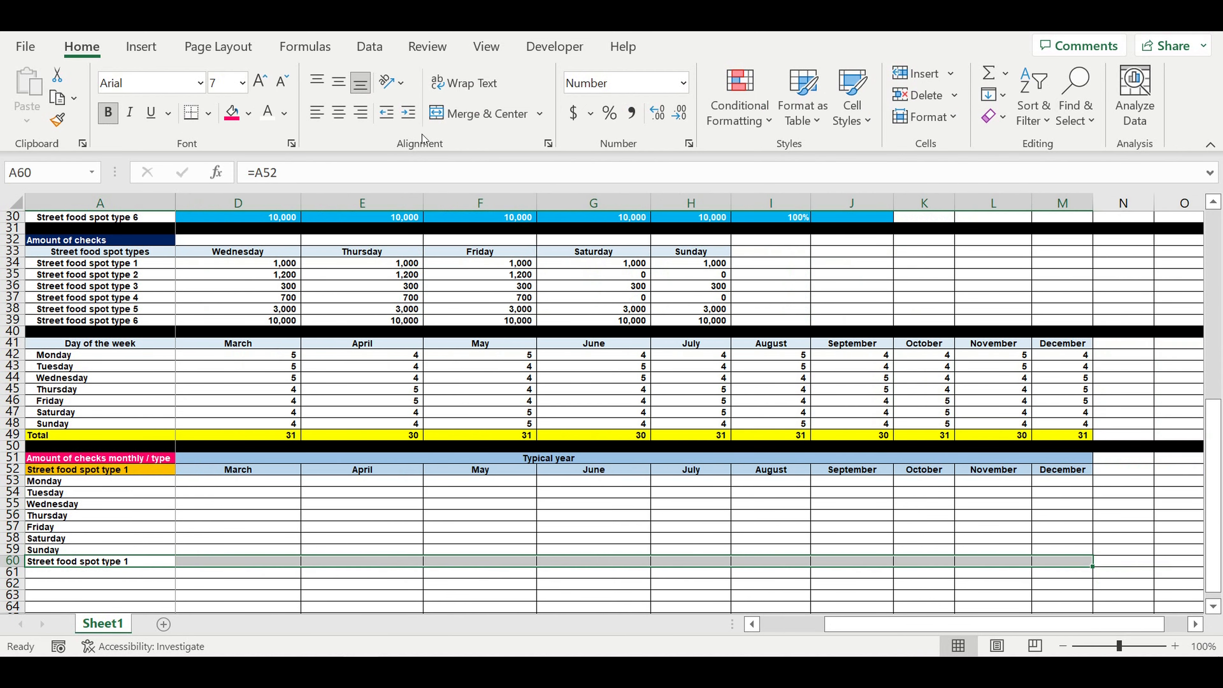
{"action": "left_click", "coordinate": [249, 113]}
{"action": "left_click", "coordinate": [281, 292]}
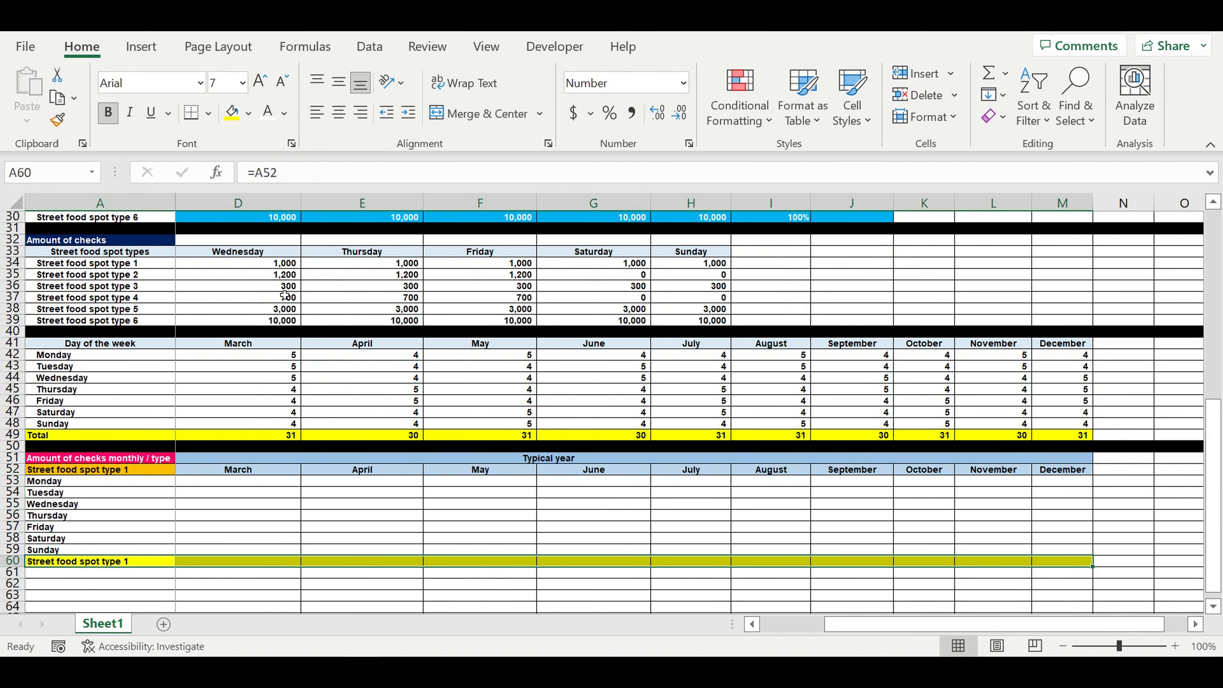
Fill the whole of row 61 below the monthly checks table with black as a separator
{"action": "left_click", "coordinate": [12, 573]}
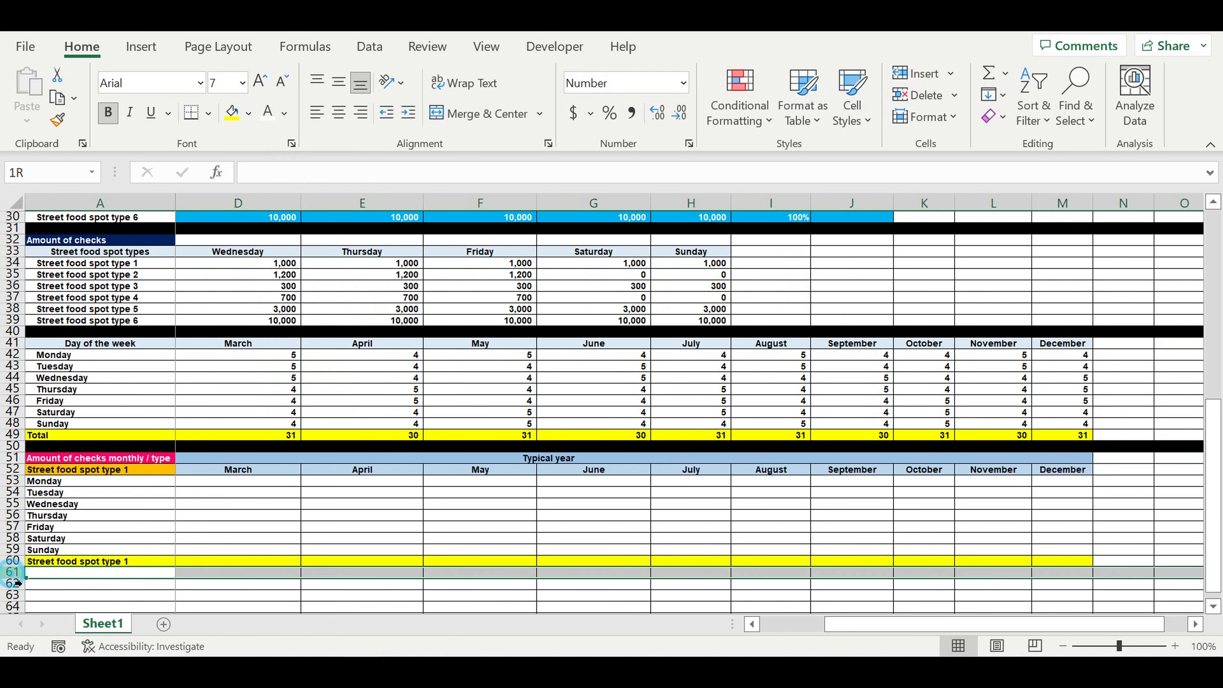
{"action": "left_click", "coordinate": [249, 113]}
{"action": "left_click", "coordinate": [247, 162]}
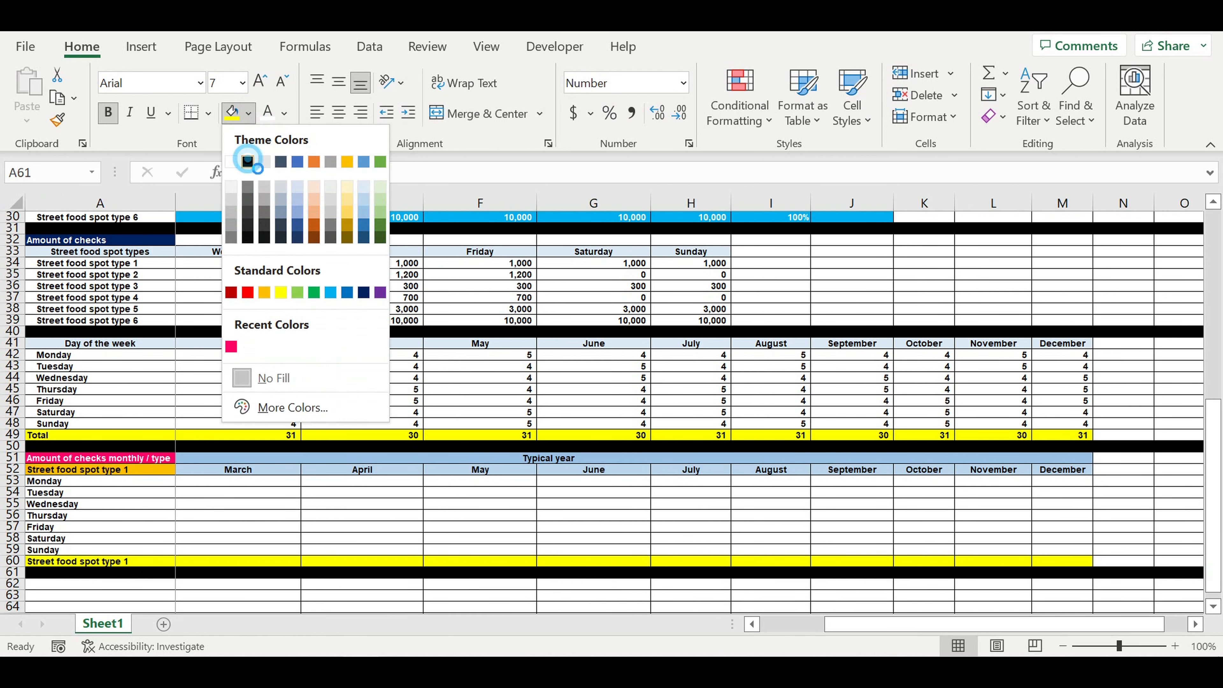
{"action": "left_click", "coordinate": [613, 496]}
{"action": "left_click", "coordinate": [626, 517]}
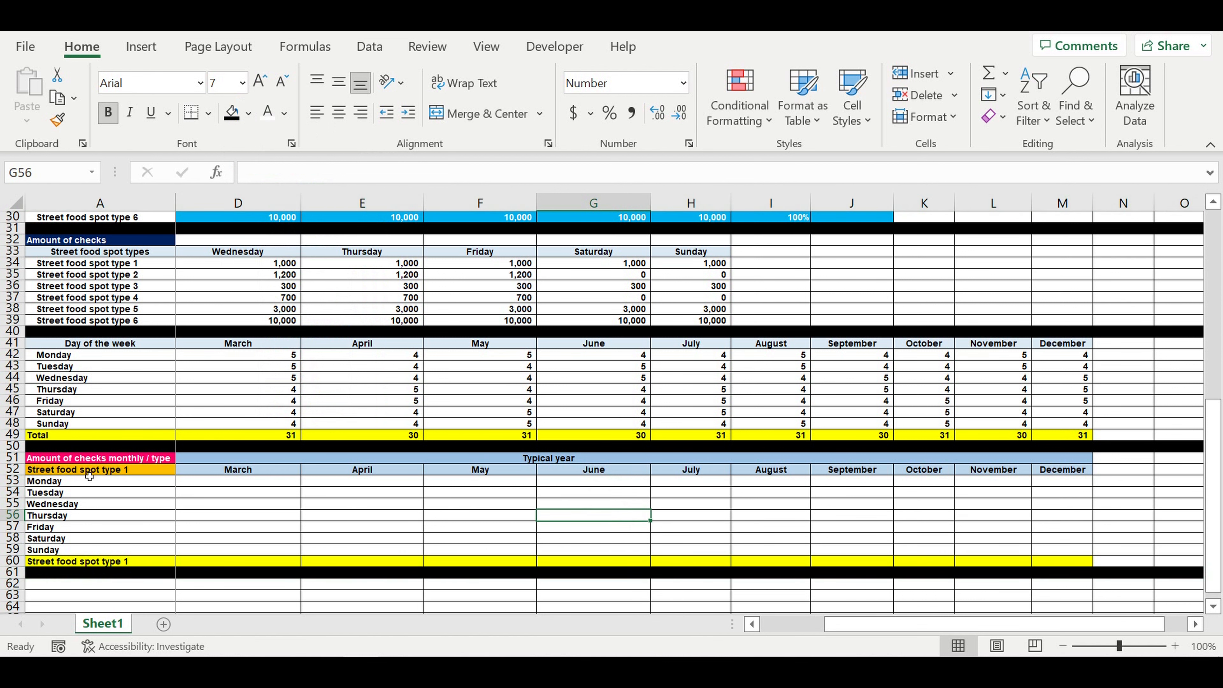
Total the January weekday cells in B60 with =SUM(B53:B59)
{"action": "left_click", "coordinate": [761, 625]}
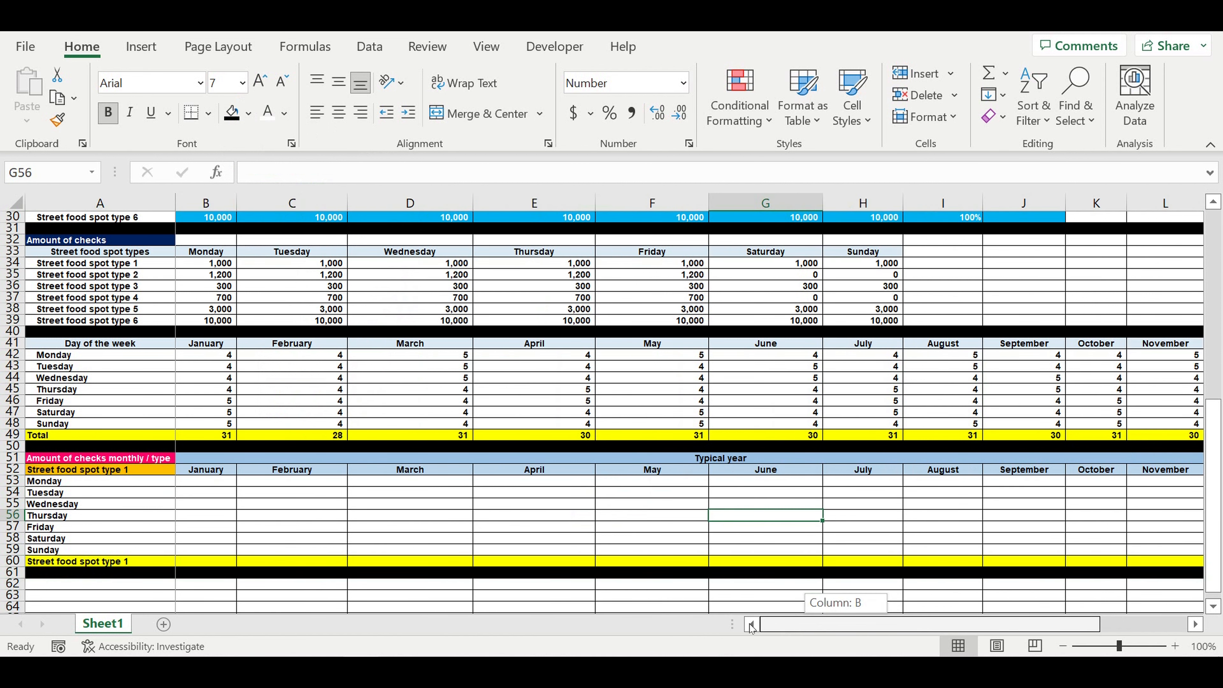
{"action": "left_click", "coordinate": [206, 563]}
{"action": "left_click", "coordinate": [989, 73]}
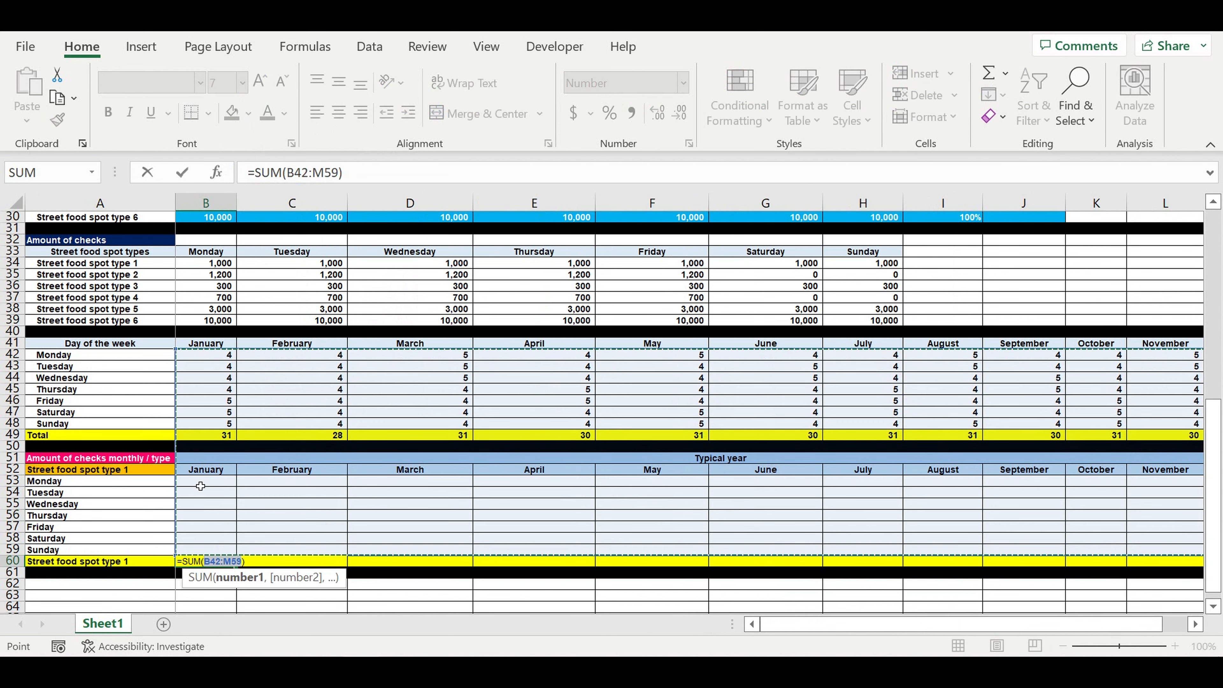
{"action": "left_click_drag", "start_coordinate": [200, 486], "coordinate": [203, 550]}
{"action": "key", "text": "Return"}
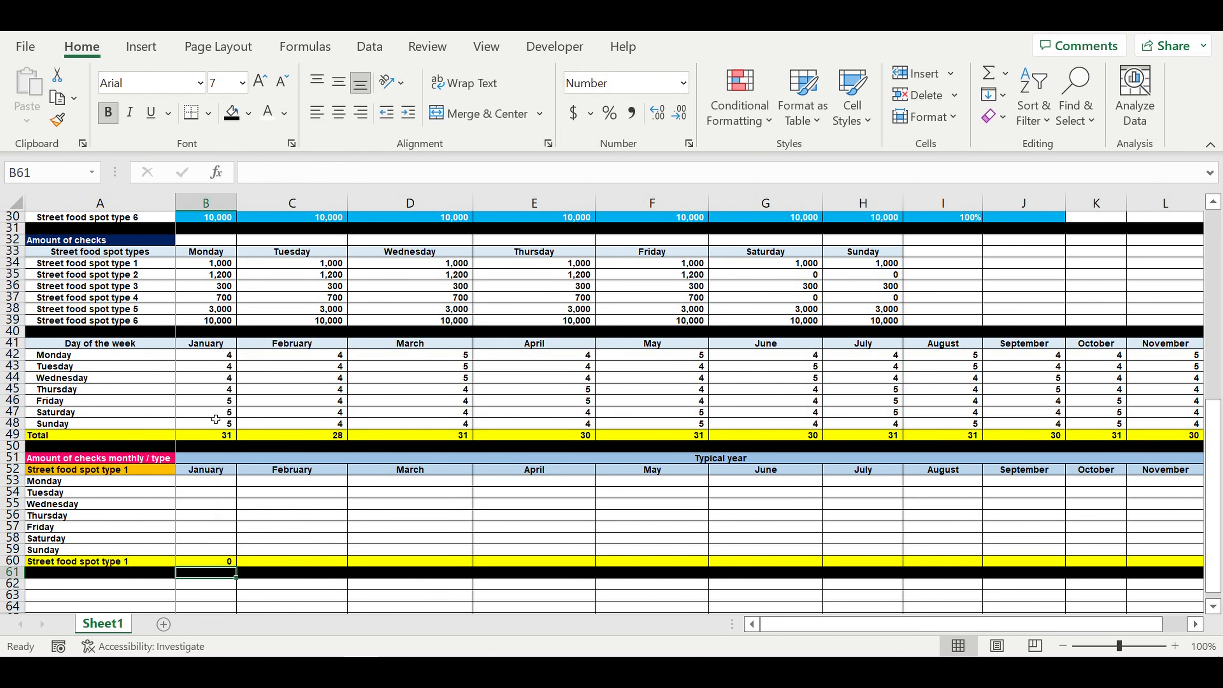
Extend the January total formula in B60 across the total row to December in M60
{"action": "scroll", "coordinate": [258, 383], "scroll_direction": "down", "scroll_amount": 1}
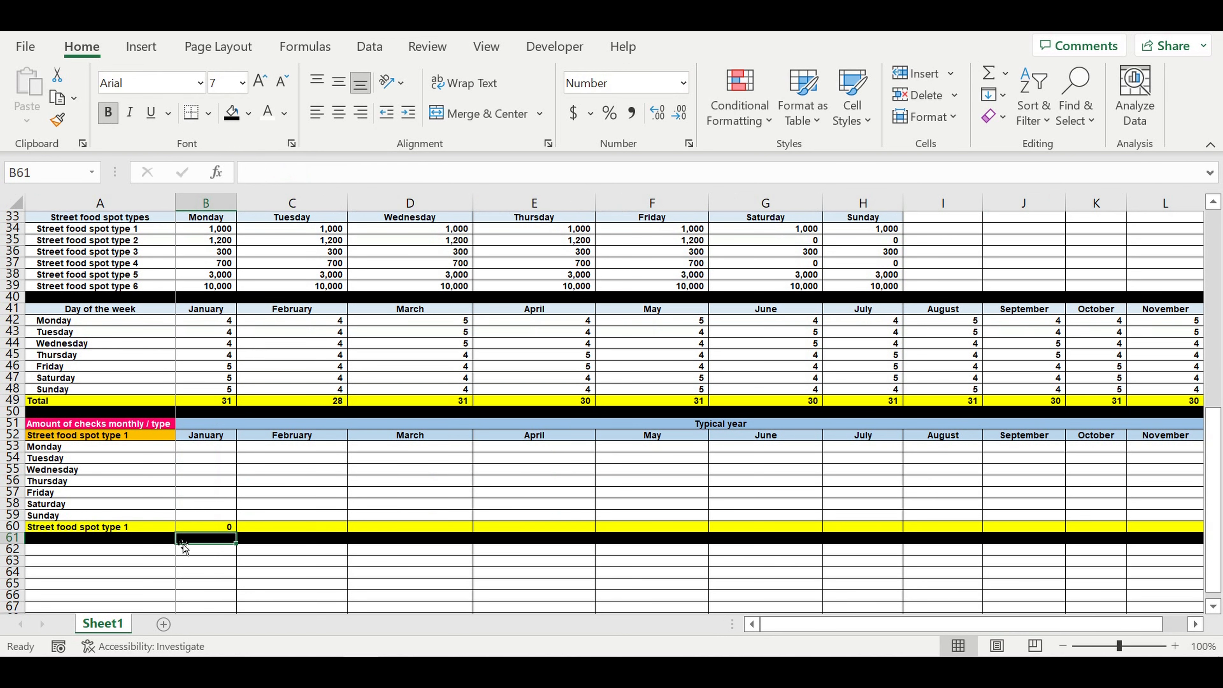
{"action": "left_click", "coordinate": [208, 530]}
{"action": "left_click_drag", "start_coordinate": [236, 531], "coordinate": [1094, 529]}
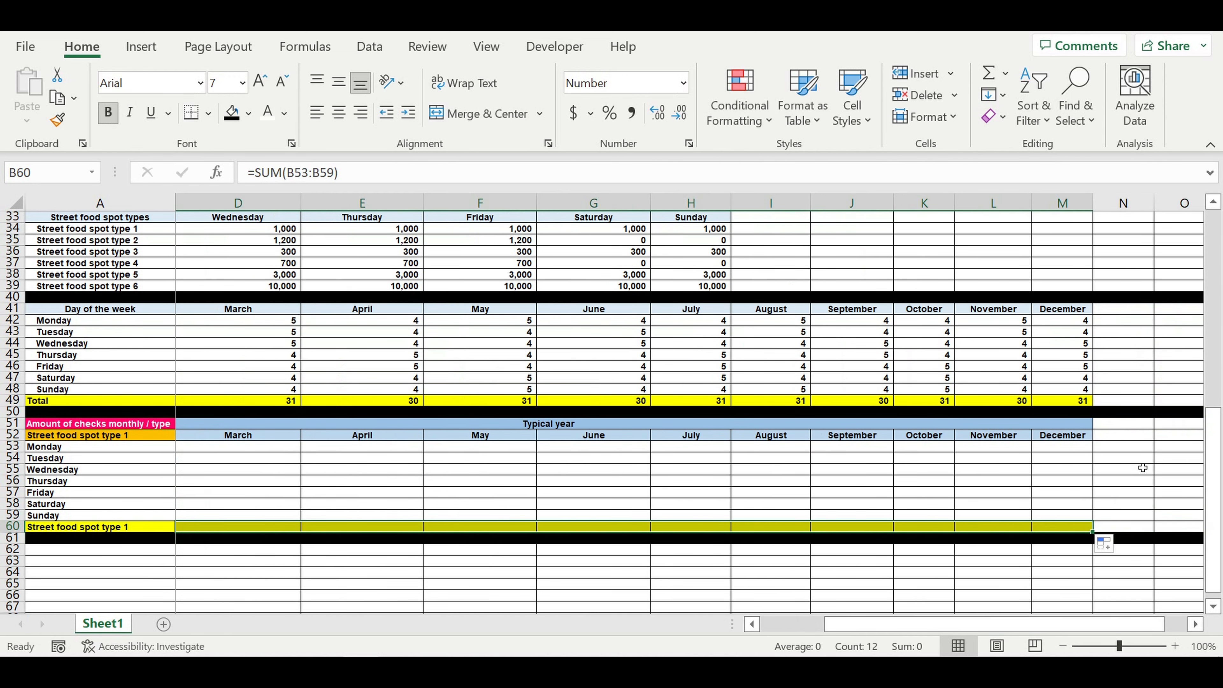
{"action": "left_click", "coordinate": [1160, 475]}
{"action": "left_click_drag", "start_coordinate": [959, 625], "coordinate": [887, 623]}
{"action": "scroll", "coordinate": [261, 402], "scroll_direction": "up", "scroll_amount": 1}
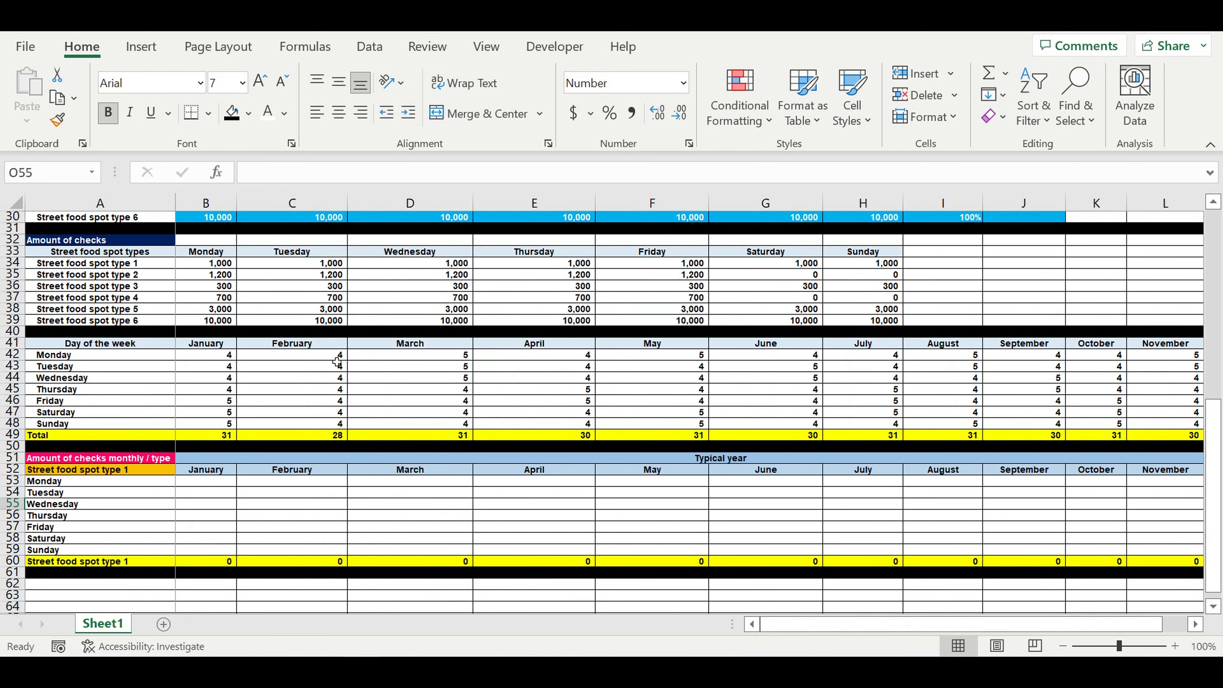
Insert 13 new rows at rows 51 to 63, above the "Amount of checks monthly / type" table
{"action": "left_click_drag", "start_coordinate": [217, 486], "coordinate": [896, 539]}
{"action": "left_click", "coordinate": [447, 510]}
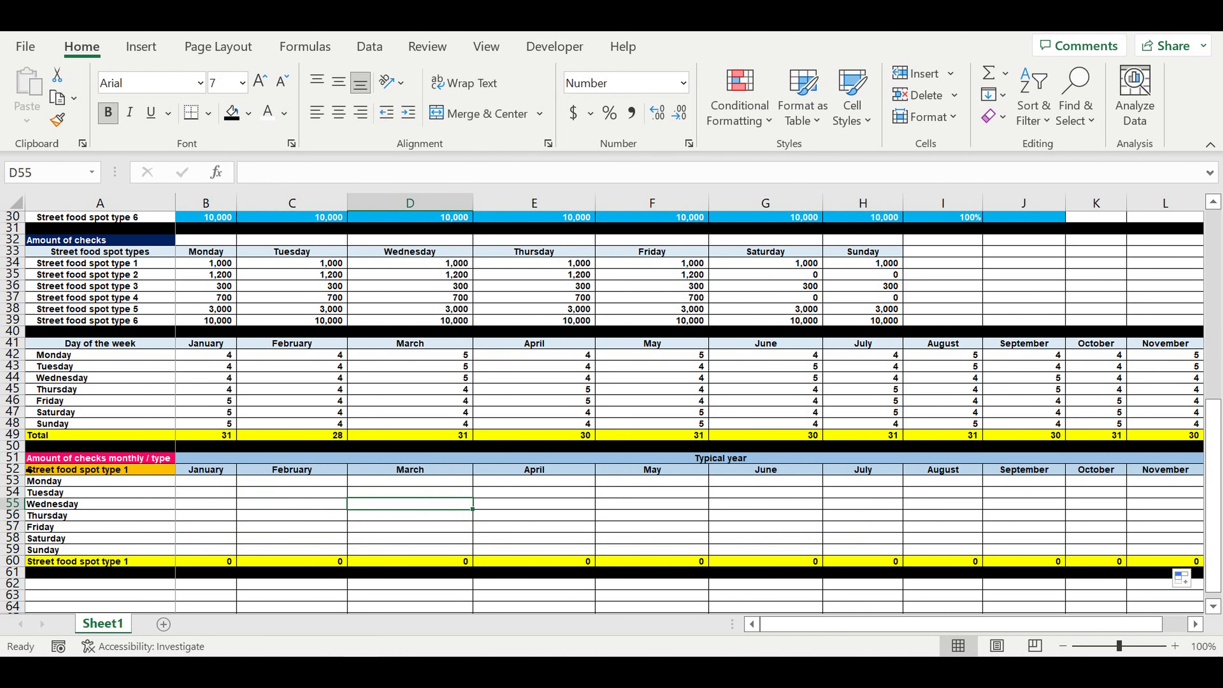
{"action": "left_click_drag", "start_coordinate": [9, 458], "coordinate": [10, 597]}
{"action": "right_click", "coordinate": [21, 515]}
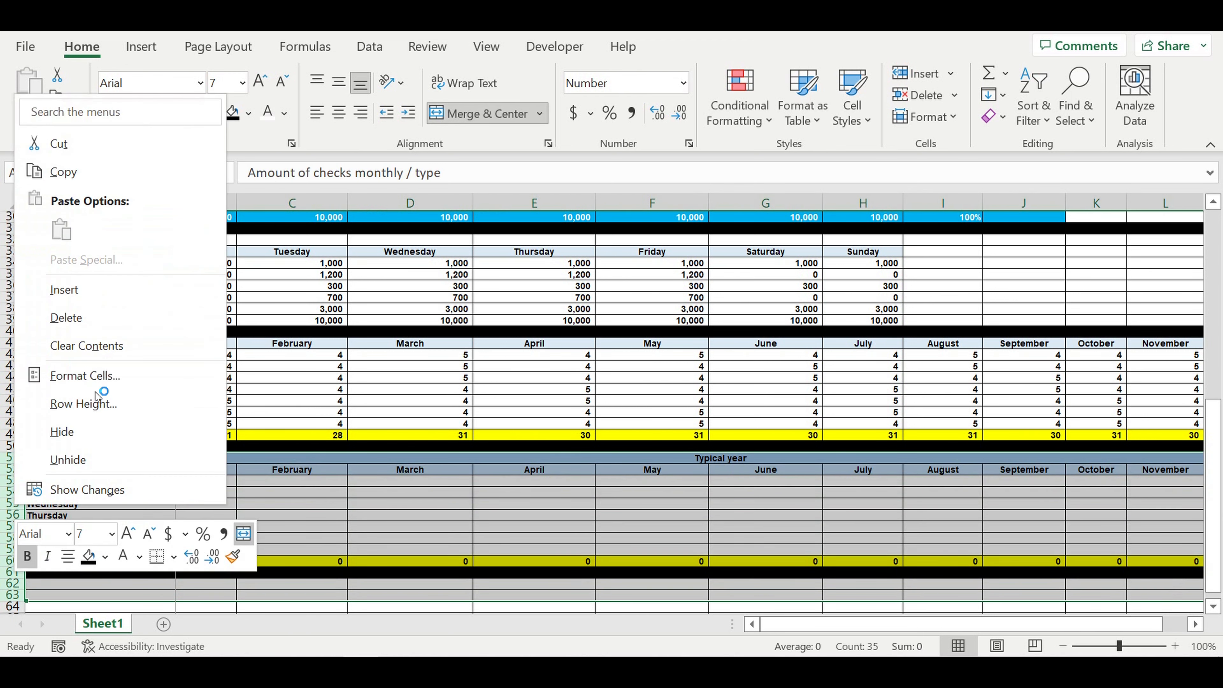
{"action": "left_click", "coordinate": [99, 292]}
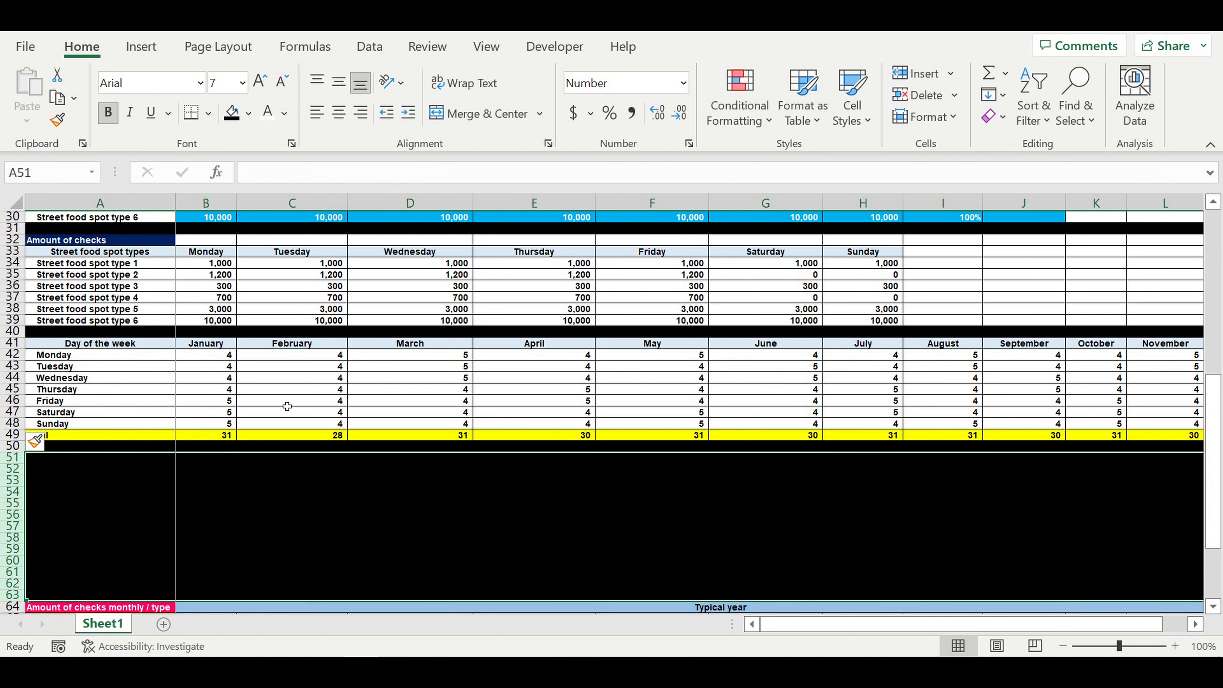
Give the inserted rows 51 to 63 a white fill and apply all borders to them
{"action": "left_click", "coordinate": [248, 113]}
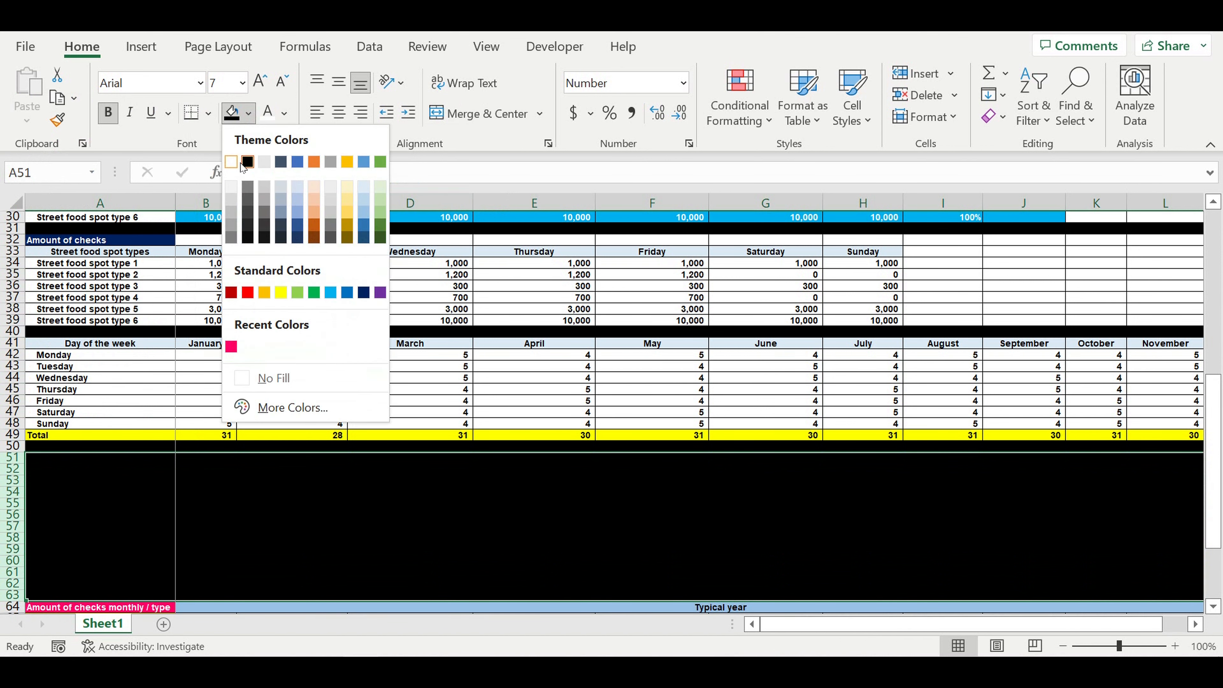
{"action": "left_click", "coordinate": [230, 163]}
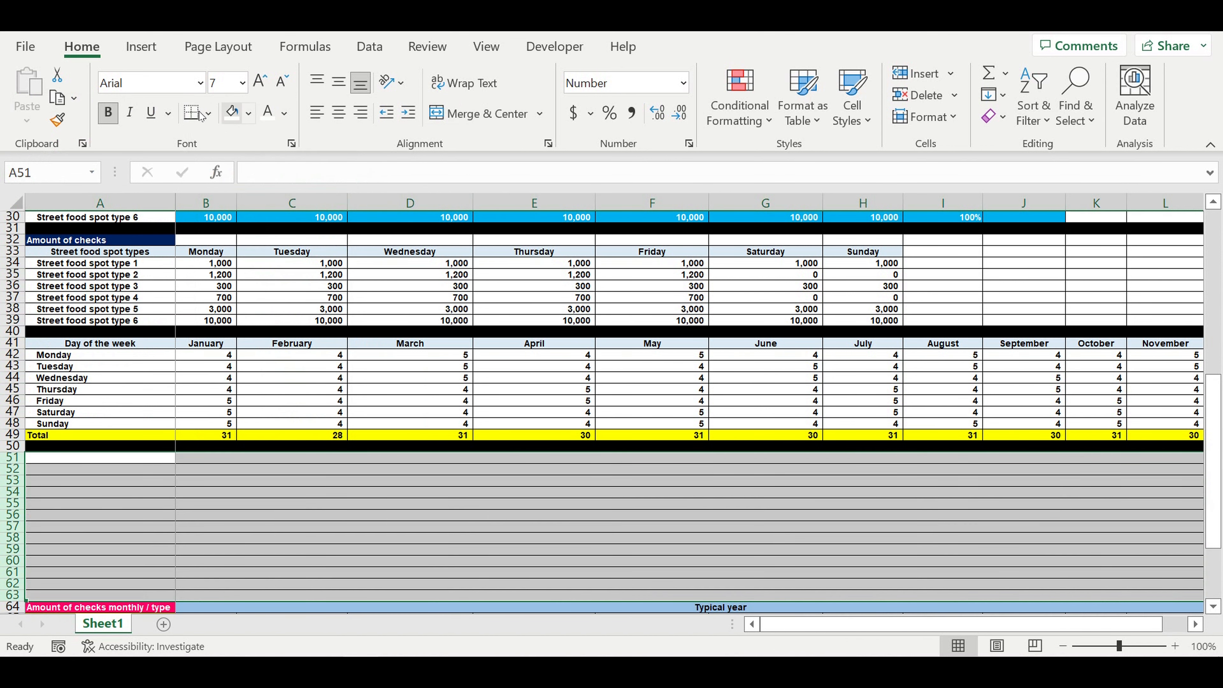
{"action": "left_click", "coordinate": [214, 115]}
{"action": "left_click", "coordinate": [218, 308]}
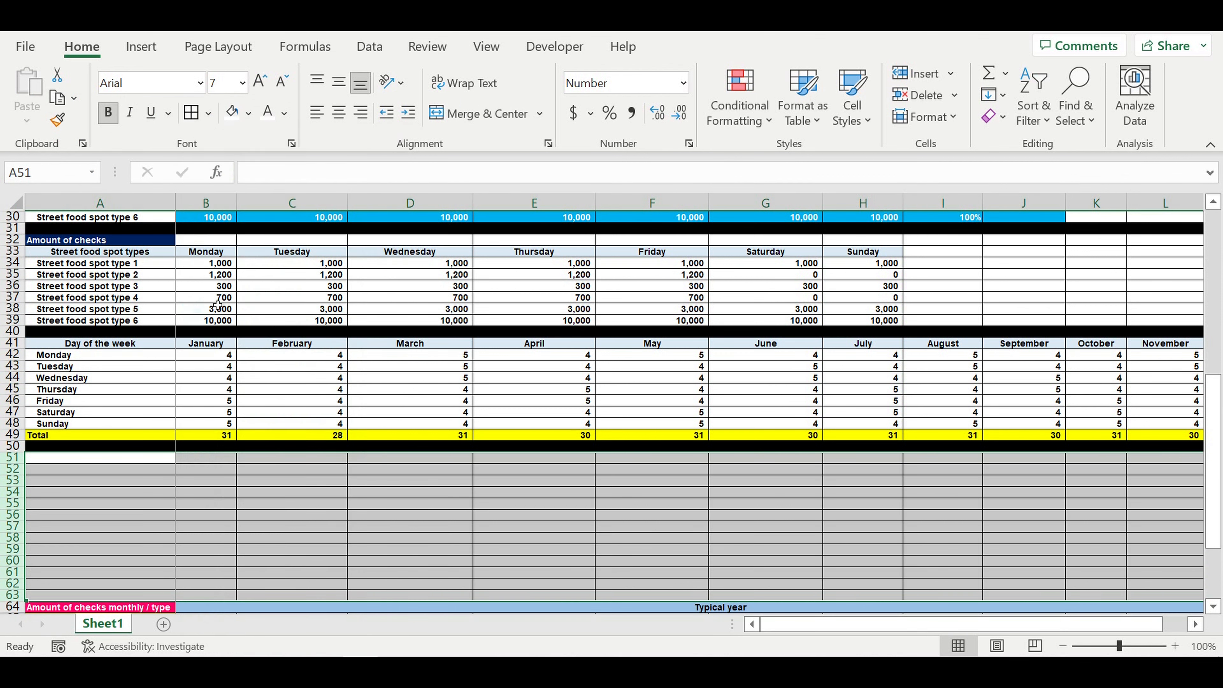
{"action": "left_click", "coordinate": [407, 516]}
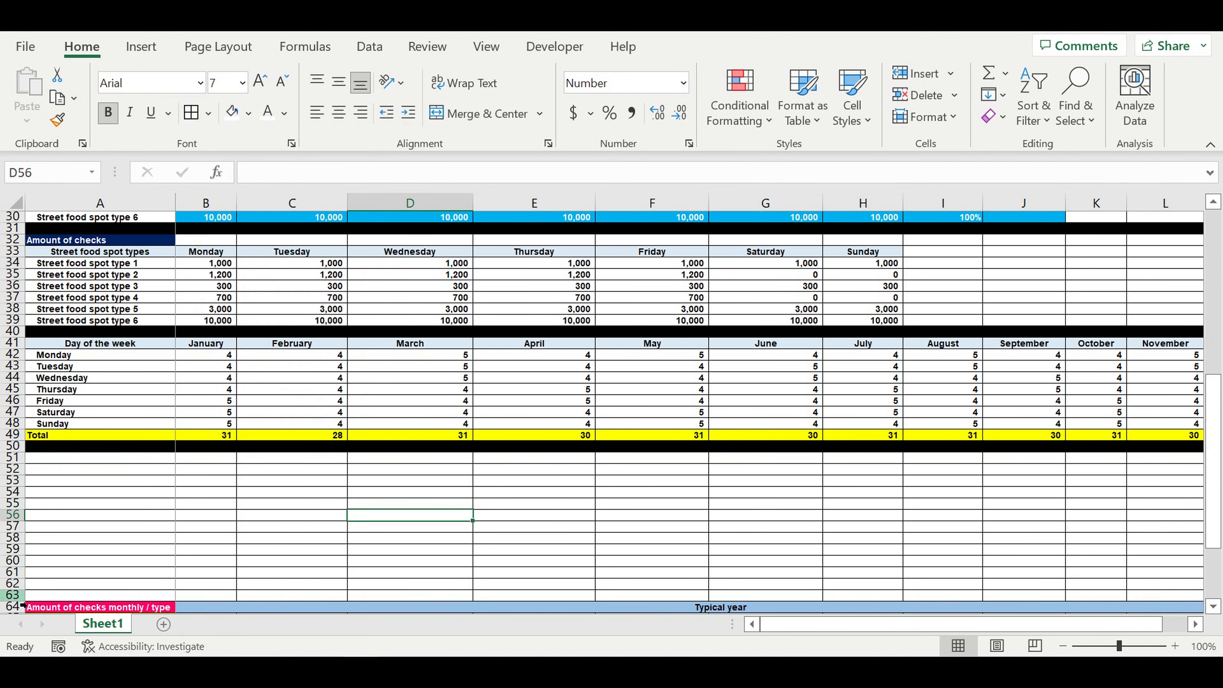
Fill row 63, directly above the monthly checks table, with black as a separator
{"action": "left_click", "coordinate": [13, 595]}
{"action": "left_click", "coordinate": [248, 114]}
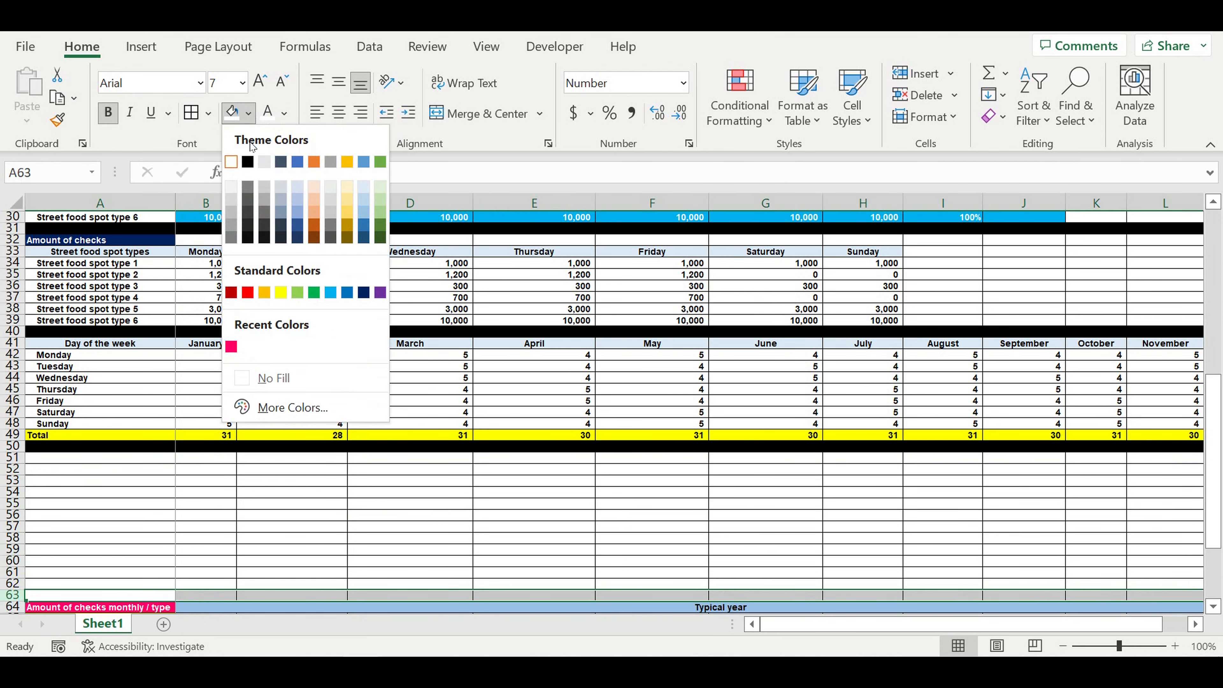
{"action": "left_click", "coordinate": [248, 162]}
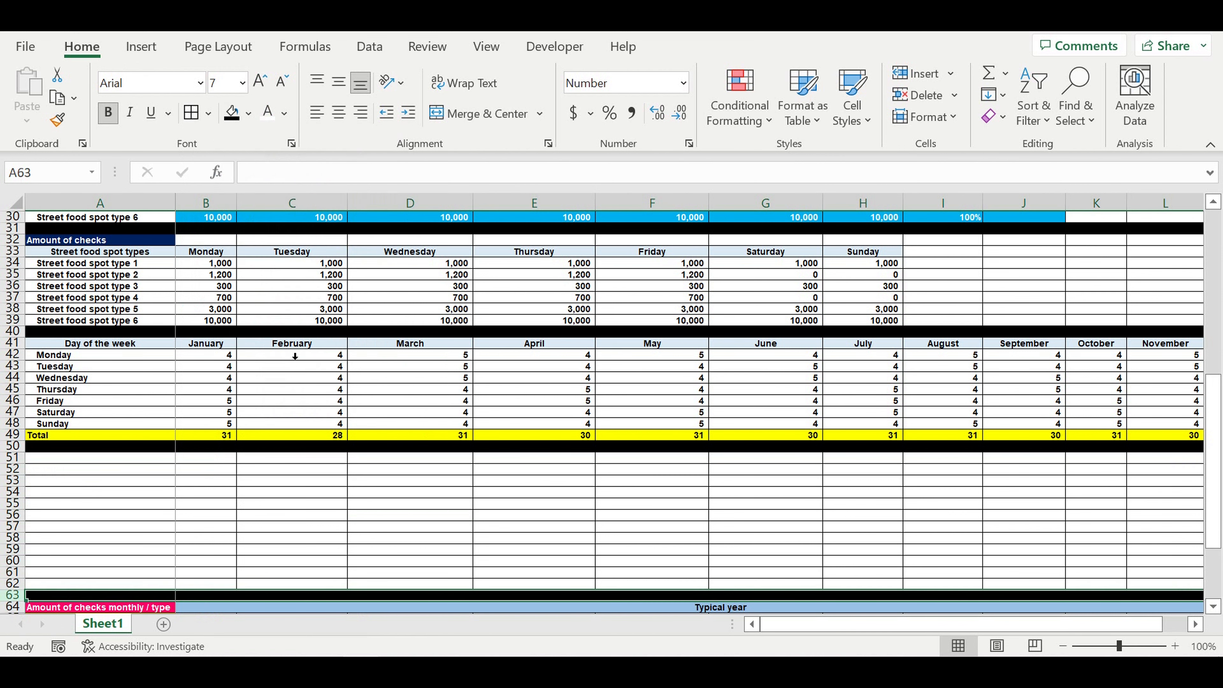
{"action": "left_click", "coordinate": [218, 518]}
{"action": "left_click", "coordinate": [382, 458]}
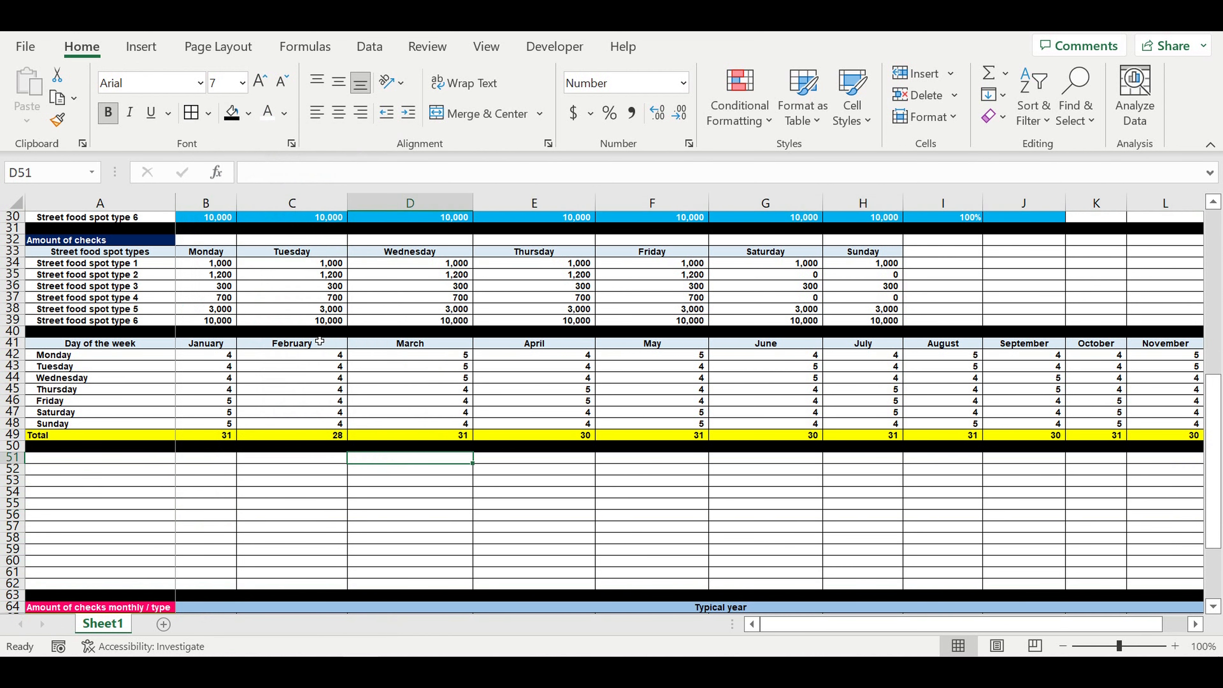
Link cell B52 to the first street food spot type with =A34 and extend the formula down to B58
{"action": "left_click", "coordinate": [213, 470]}
{"action": "type", "text": "="}
{"action": "left_click", "coordinate": [70, 264]}
{"action": "key", "text": "Return"}
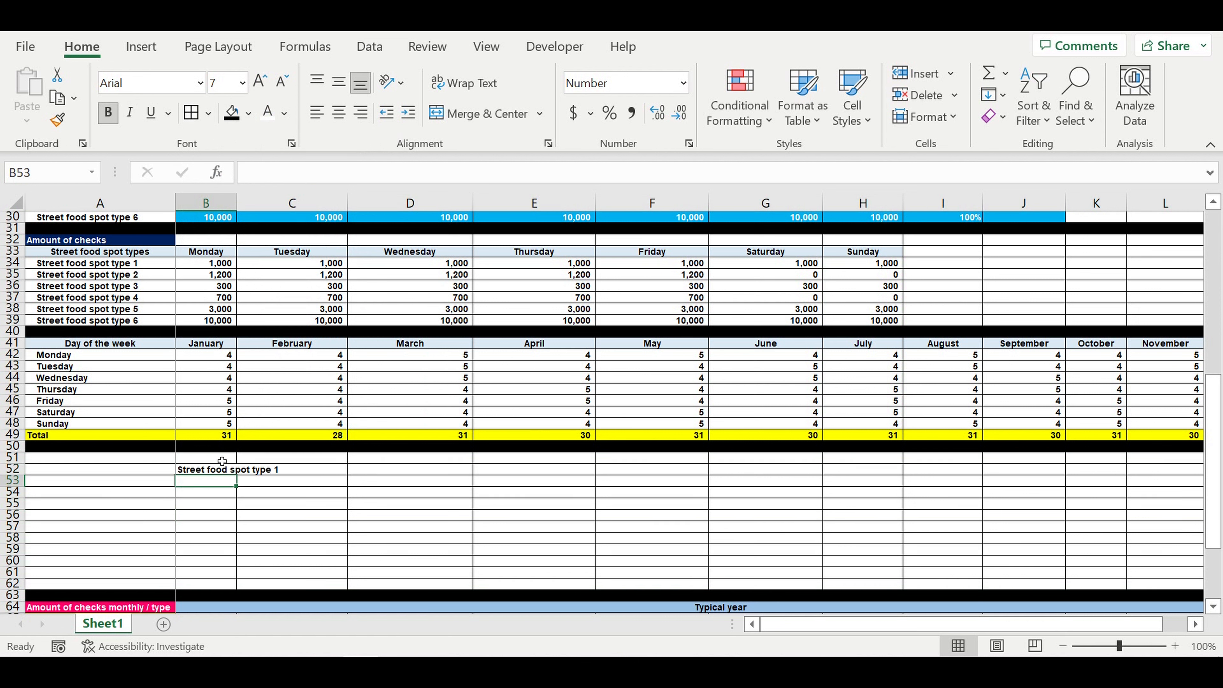
{"action": "left_click", "coordinate": [216, 471]}
{"action": "left_click_drag", "start_coordinate": [241, 482], "coordinate": [240, 540]}
Cut and paste the stacked spot type links so that type 2 sits in C52 and type 3 in D52
{"action": "left_click_drag", "start_coordinate": [221, 484], "coordinate": [221, 526]}
{"action": "key", "text": "ctrl+x"}
{"action": "left_click", "coordinate": [270, 470]}
{"action": "key", "text": "ctrl+v"}
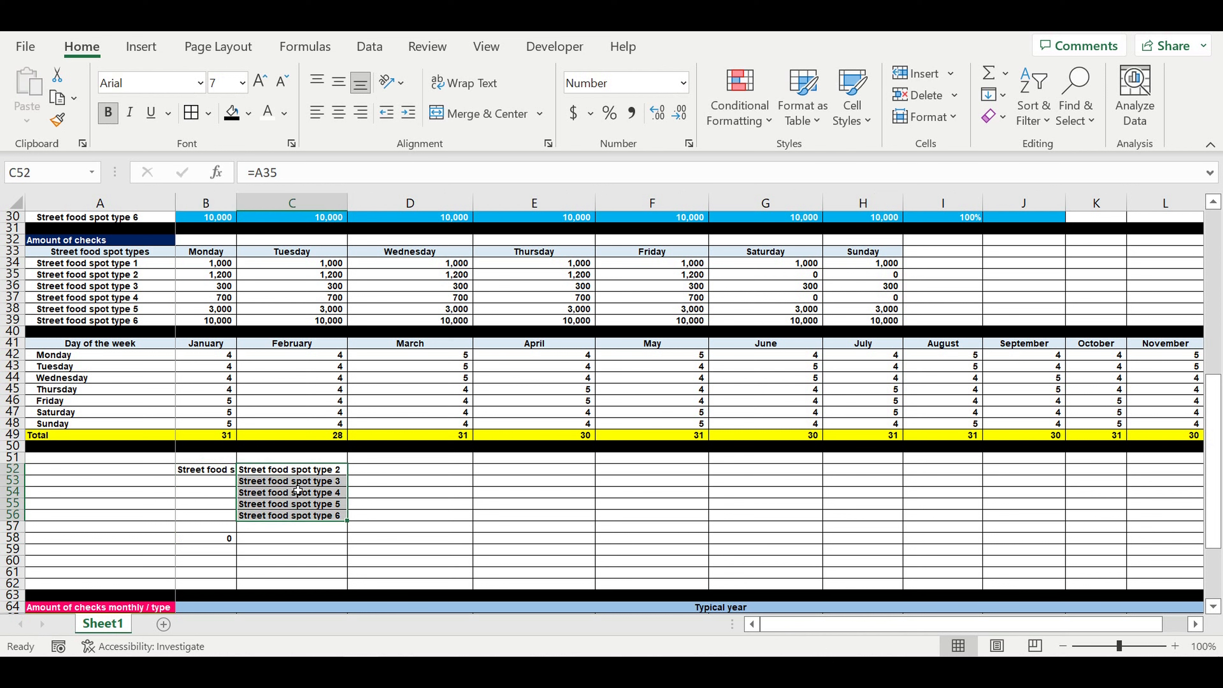
{"action": "left_click_drag", "start_coordinate": [277, 482], "coordinate": [275, 510]}
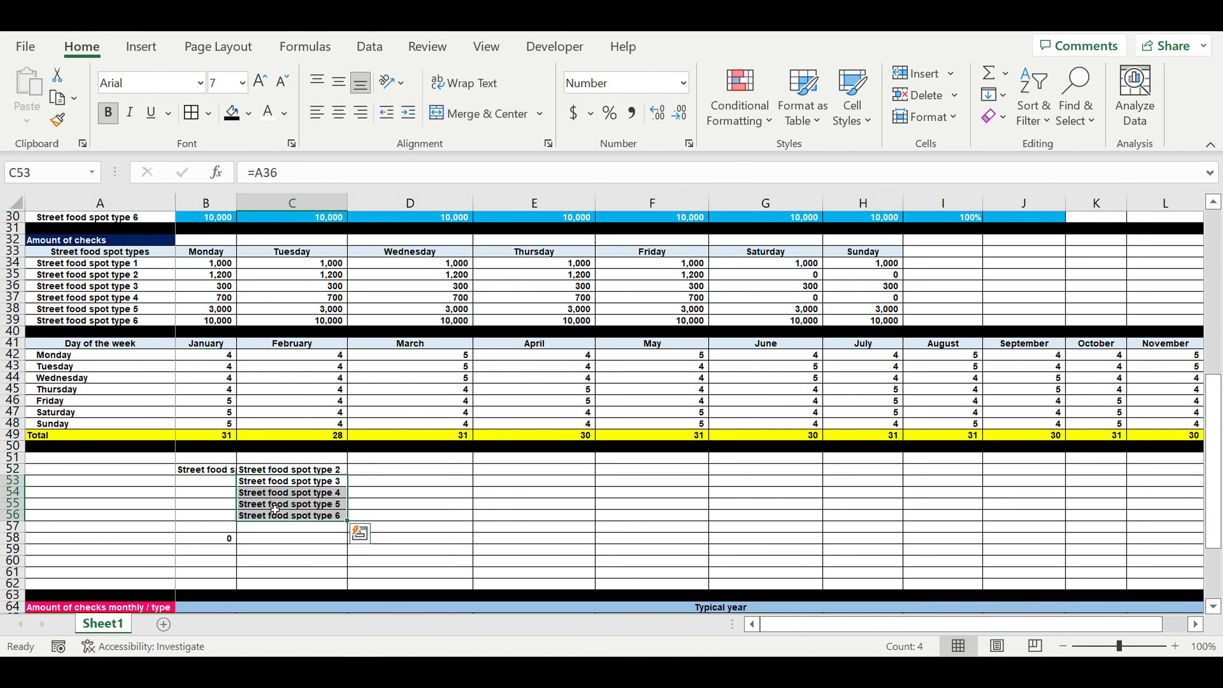
{"action": "key", "text": "ctrl+x"}
{"action": "left_click", "coordinate": [385, 470]}
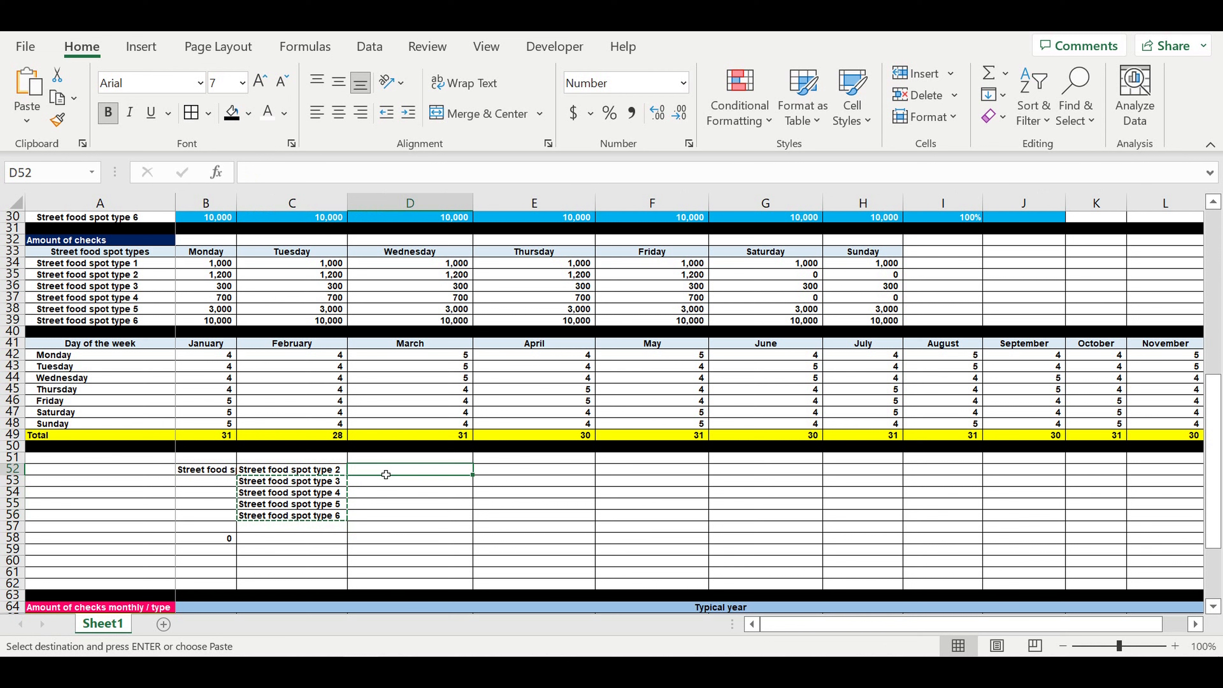
{"action": "key", "text": "ctrl+v"}
Move the remaining spot type links into row 52, with type 4 in E52, type 5 in F52 and type 6 in G52
{"action": "left_click_drag", "start_coordinate": [441, 482], "coordinate": [432, 507]}
{"action": "key", "text": "ctrl+x"}
{"action": "left_click", "coordinate": [502, 473]}
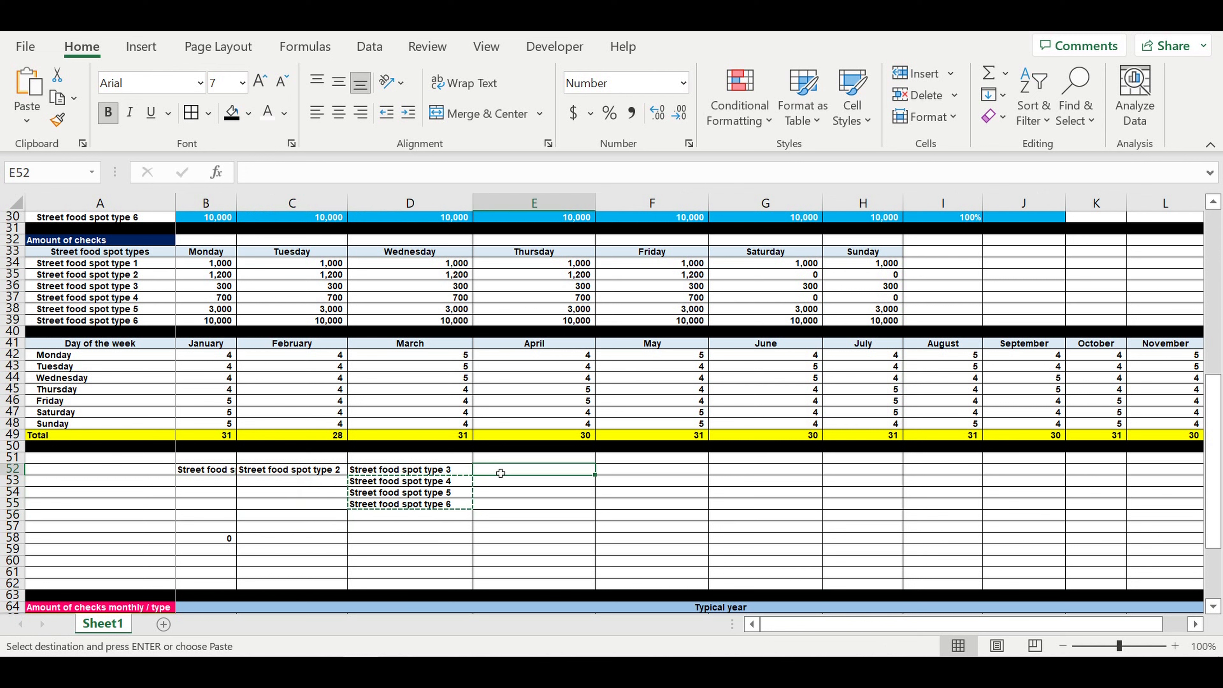
{"action": "key", "text": "ctrl+v"}
{"action": "left_click_drag", "start_coordinate": [532, 482], "coordinate": [529, 496]}
{"action": "key", "text": "ctrl+x"}
{"action": "left_click", "coordinate": [629, 475]}
{"action": "key", "text": "ctrl+v"}
{"action": "left_click", "coordinate": [640, 484]}
{"action": "key", "text": "ctrl+x"}
{"action": "left_click", "coordinate": [759, 471]}
{"action": "key", "text": "ctrl+v"}
{"action": "left_click", "coordinate": [740, 519]}
{"action": "left_click", "coordinate": [638, 524]}
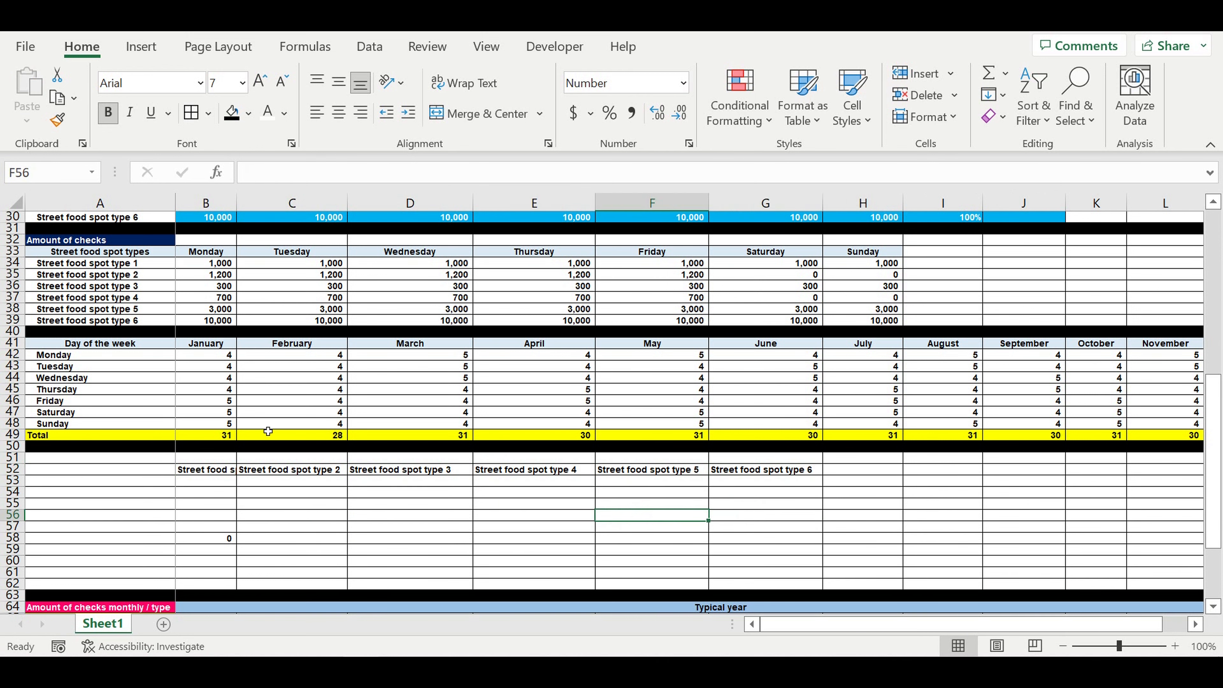
Link cell A53 to the Monday label with =A42 and extend the formula down to Sunday in A59
{"action": "left_click", "coordinate": [191, 489]}
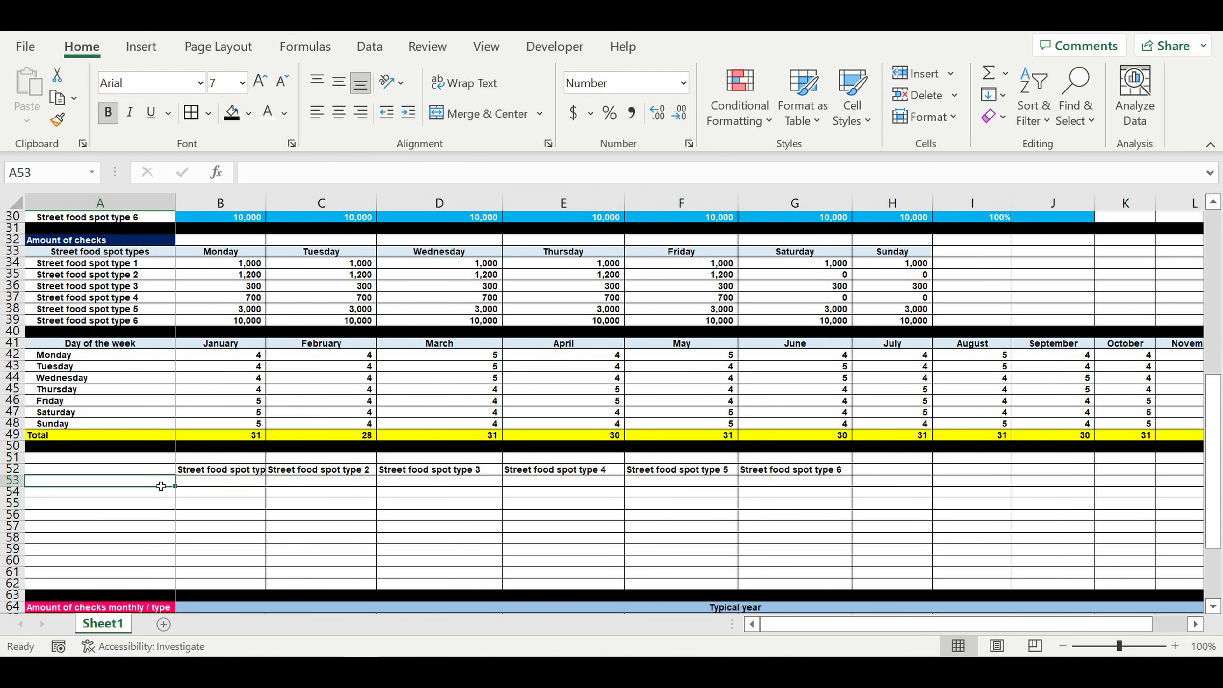
{"action": "type", "text": "="}
{"action": "left_click", "coordinate": [68, 360]}
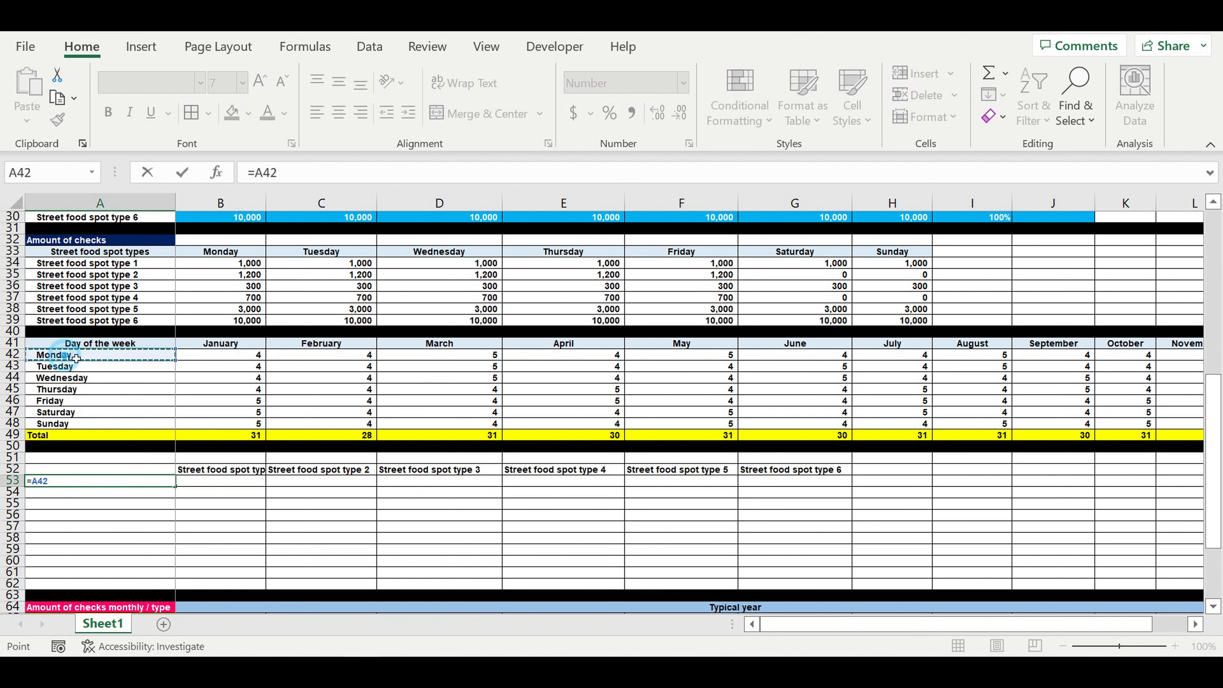
{"action": "key", "text": "Return"}
{"action": "left_click", "coordinate": [131, 480]}
{"action": "left_click_drag", "start_coordinate": [175, 487], "coordinate": [180, 560]}
Enter the header "Day of the week" in A52 and the title "Data transpose" in A51
{"action": "left_click", "coordinate": [126, 470]}
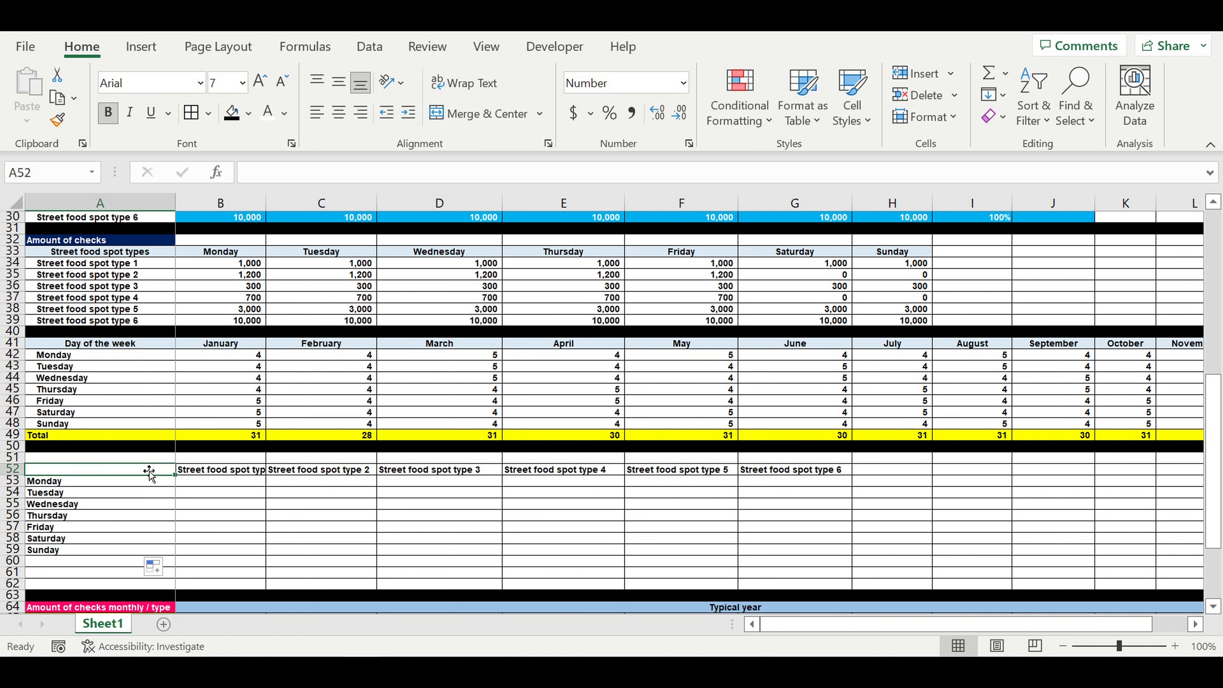
{"action": "type", "text": "Day of the week"}
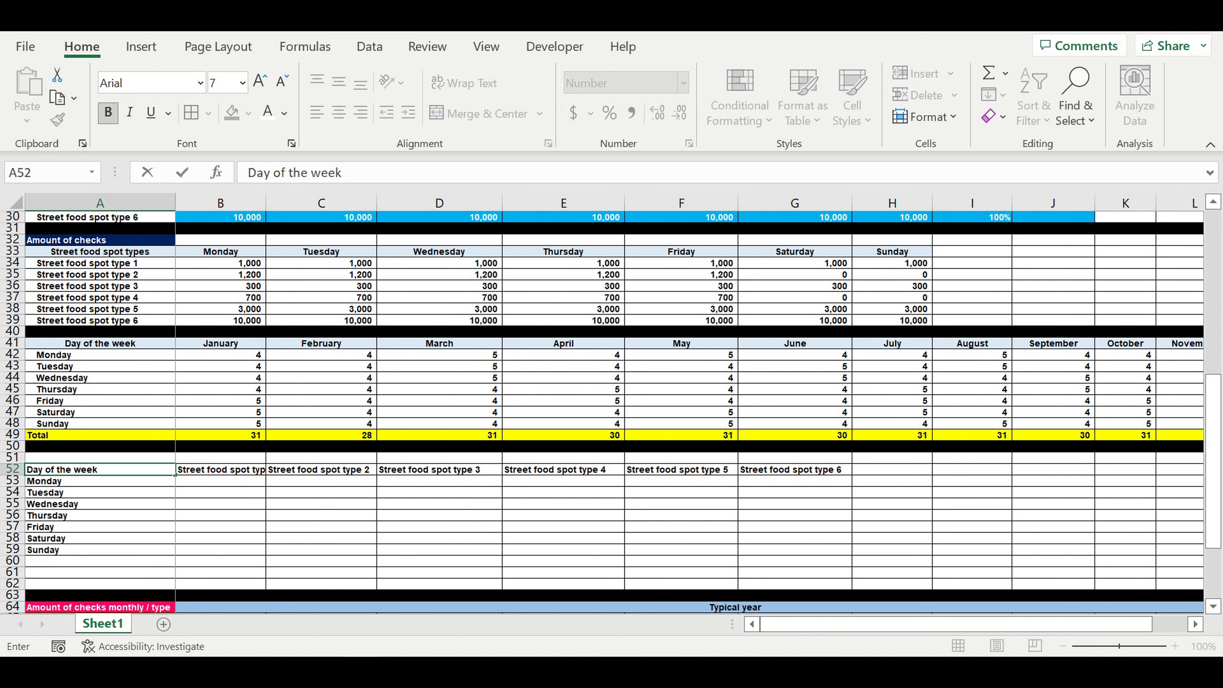
{"action": "left_click", "coordinate": [94, 459]}
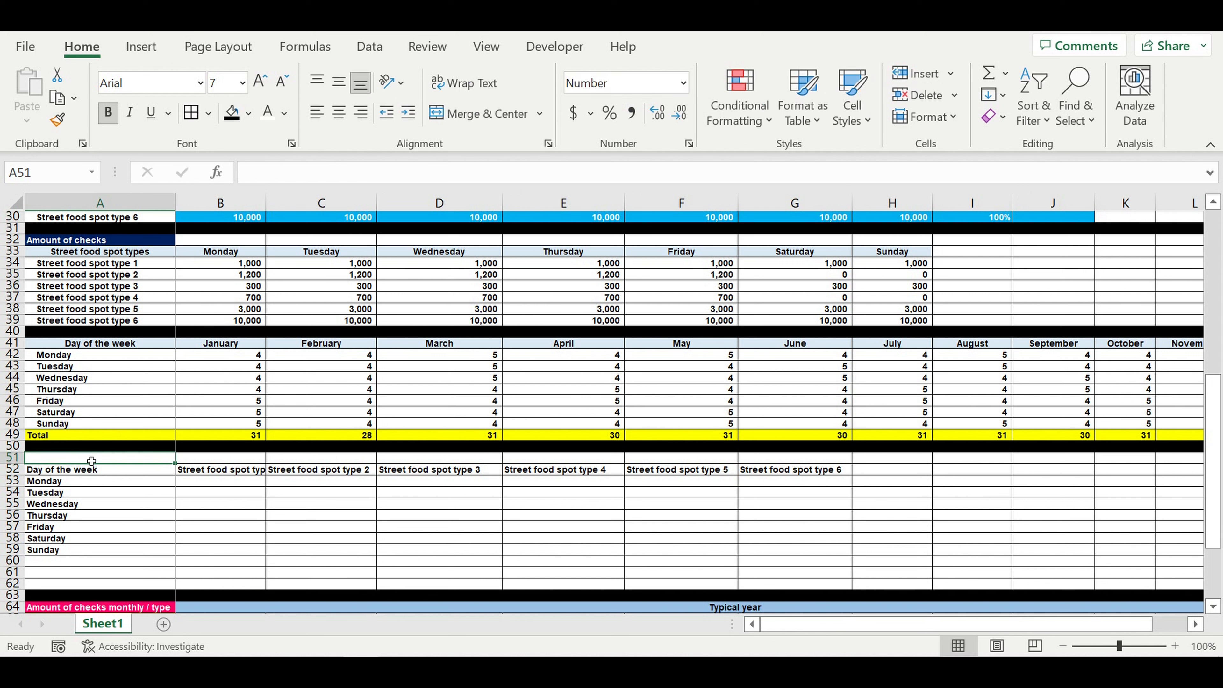
{"action": "type", "text": "Data transpose"}
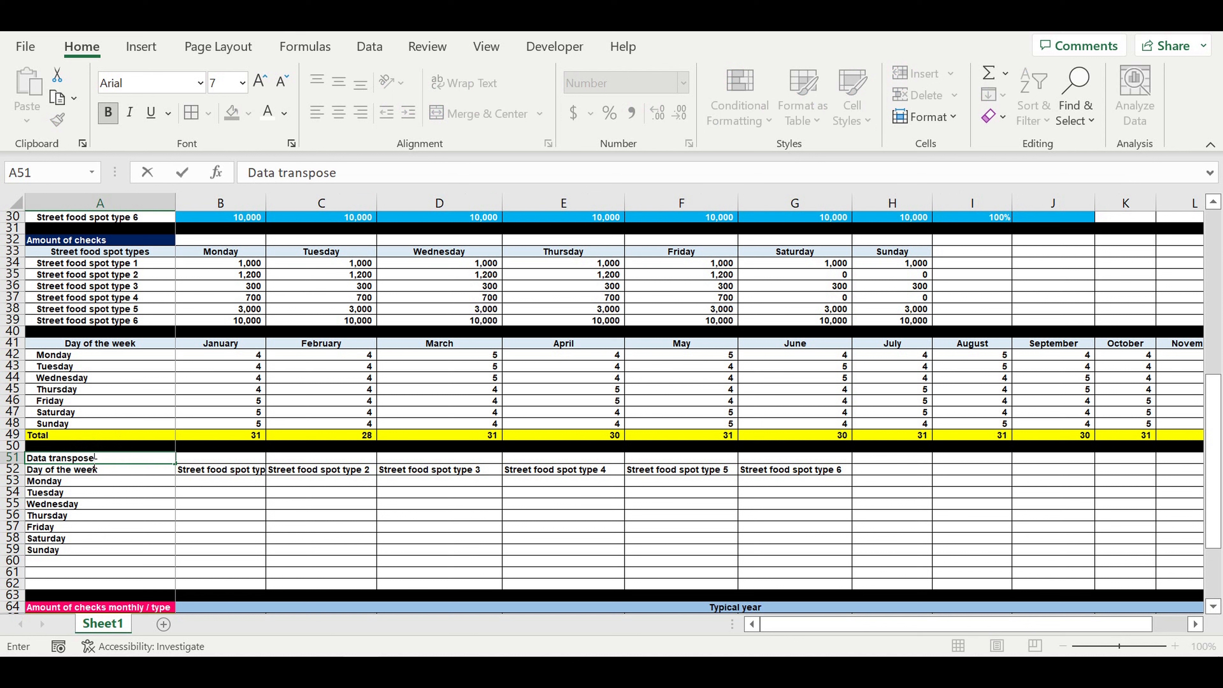
{"action": "key", "text": "Return"}
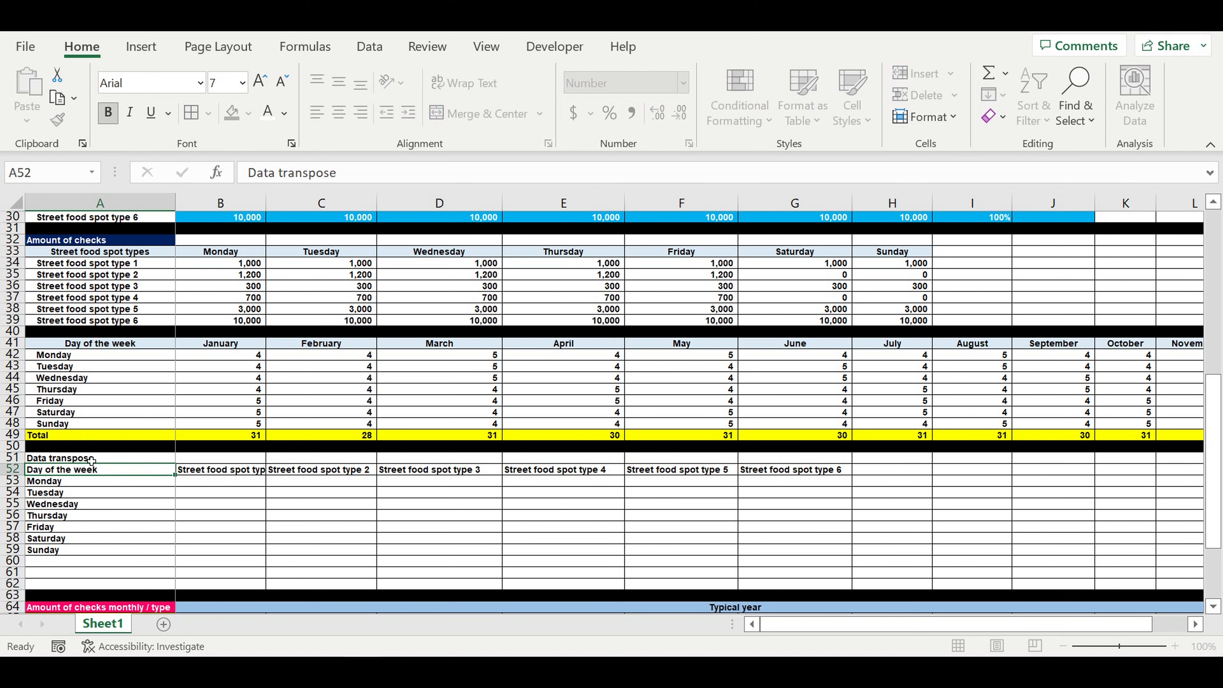
Give the "Data transpose" title in A51 a purple fill and white text
{"action": "left_click", "coordinate": [89, 458]}
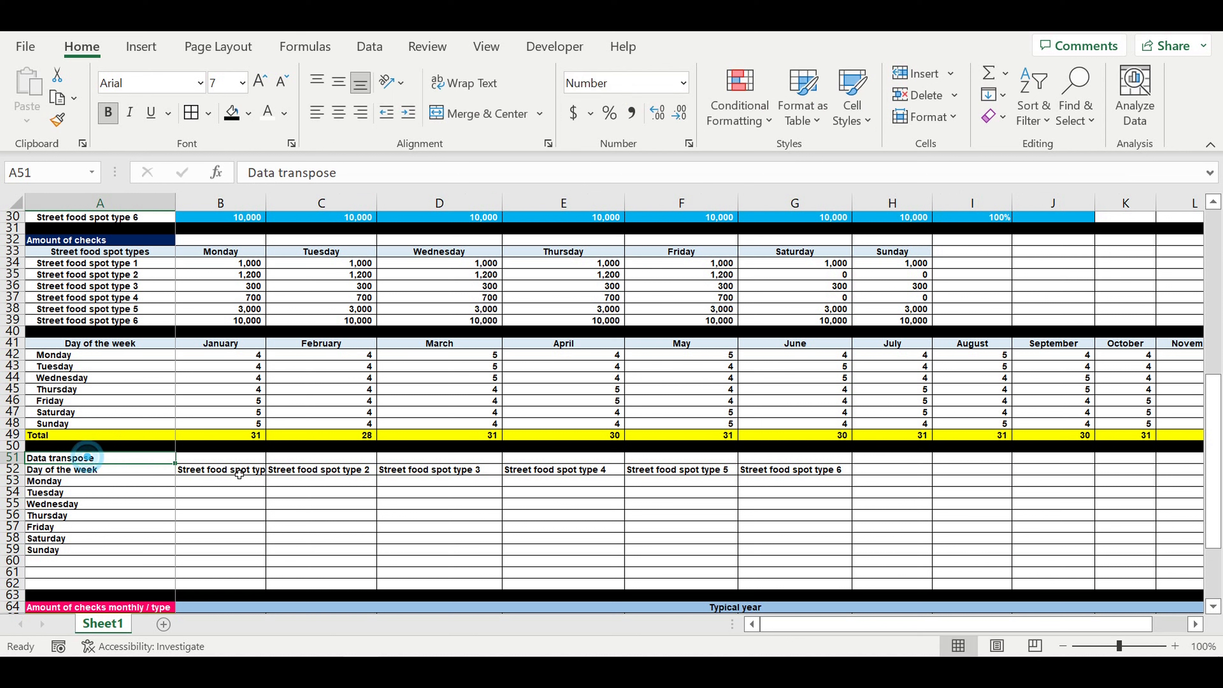
{"action": "left_click", "coordinate": [248, 113]}
{"action": "left_click", "coordinate": [379, 292]}
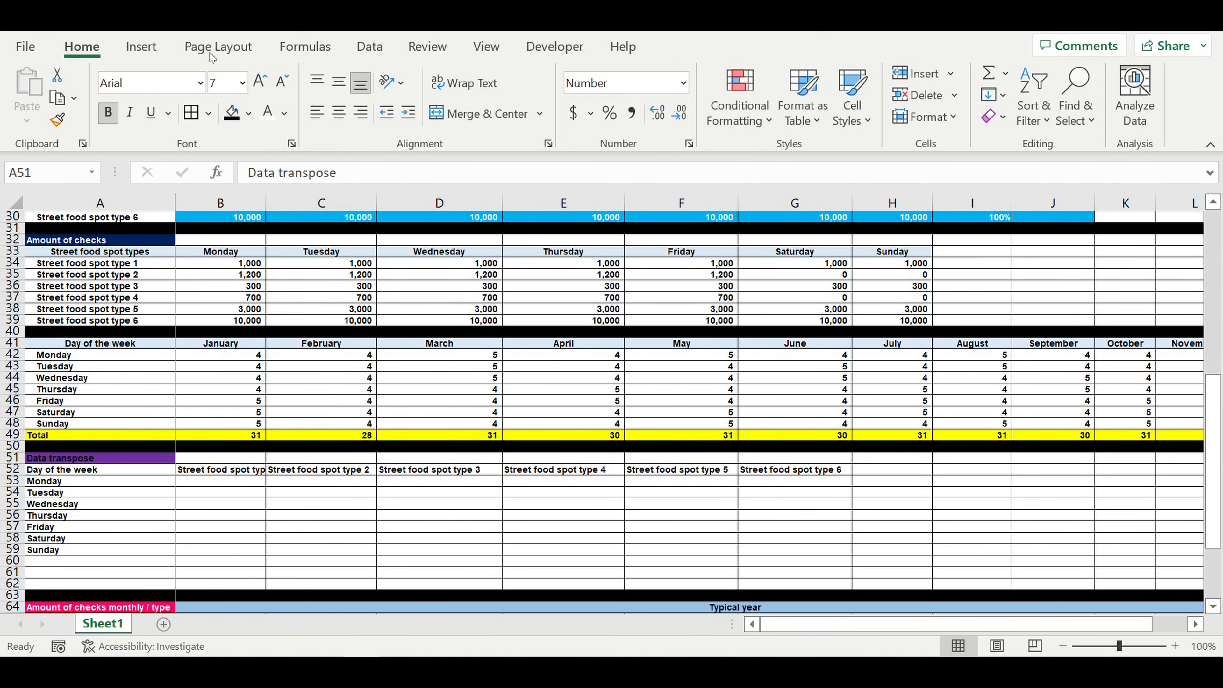
{"action": "left_click", "coordinate": [153, 498]}
Center the header row A52:G52 of the data transpose table
{"action": "left_click_drag", "start_coordinate": [158, 470], "coordinate": [802, 469]}
{"action": "left_click", "coordinate": [338, 113]}
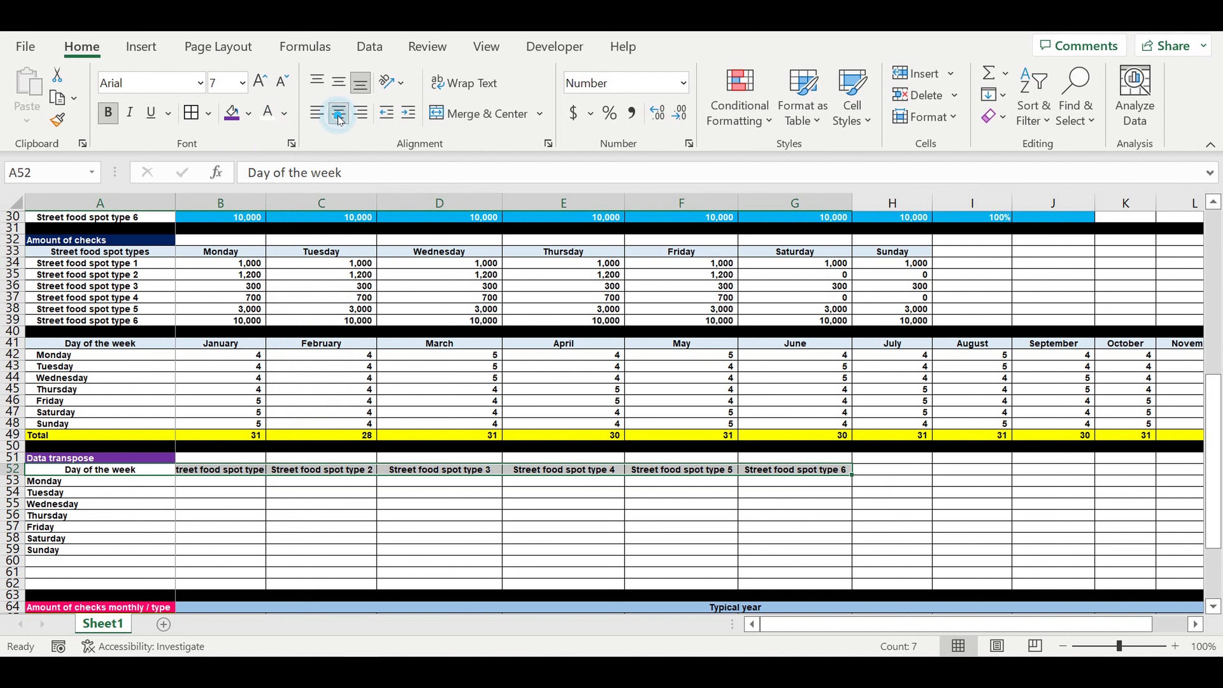
Fill the header row A52:G52 with light blue and indent the weekday labels in A53:A59 by one level
{"action": "left_click", "coordinate": [249, 116]}
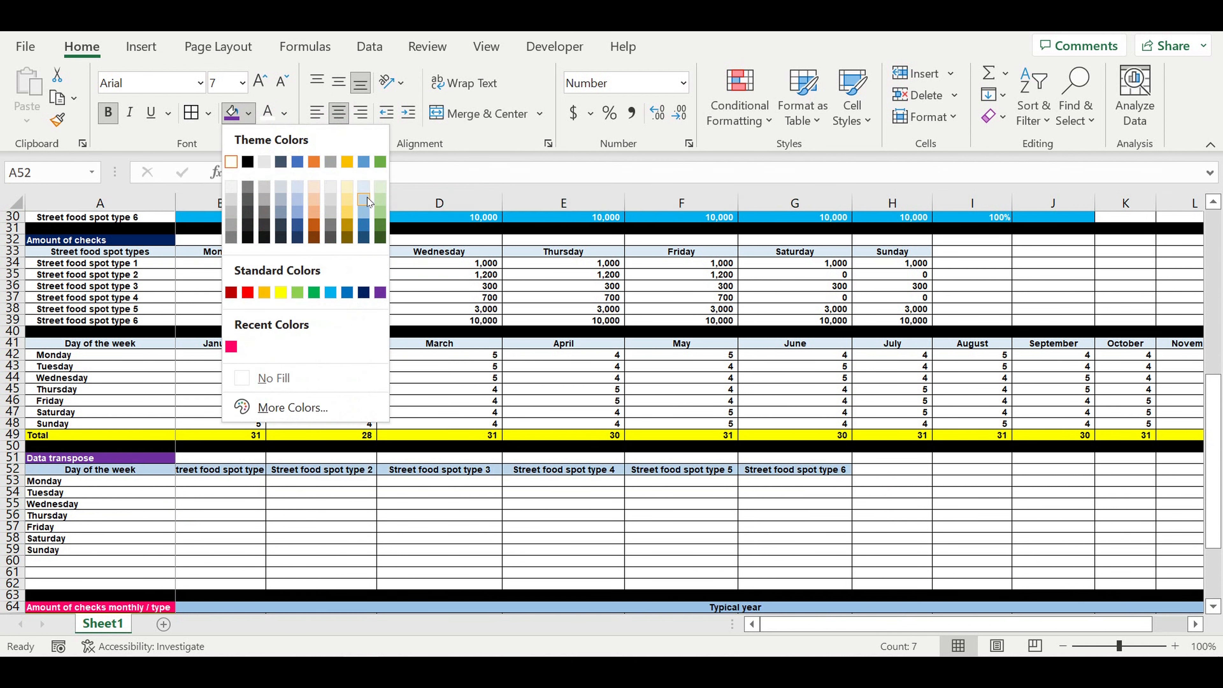
{"action": "left_click", "coordinate": [368, 189]}
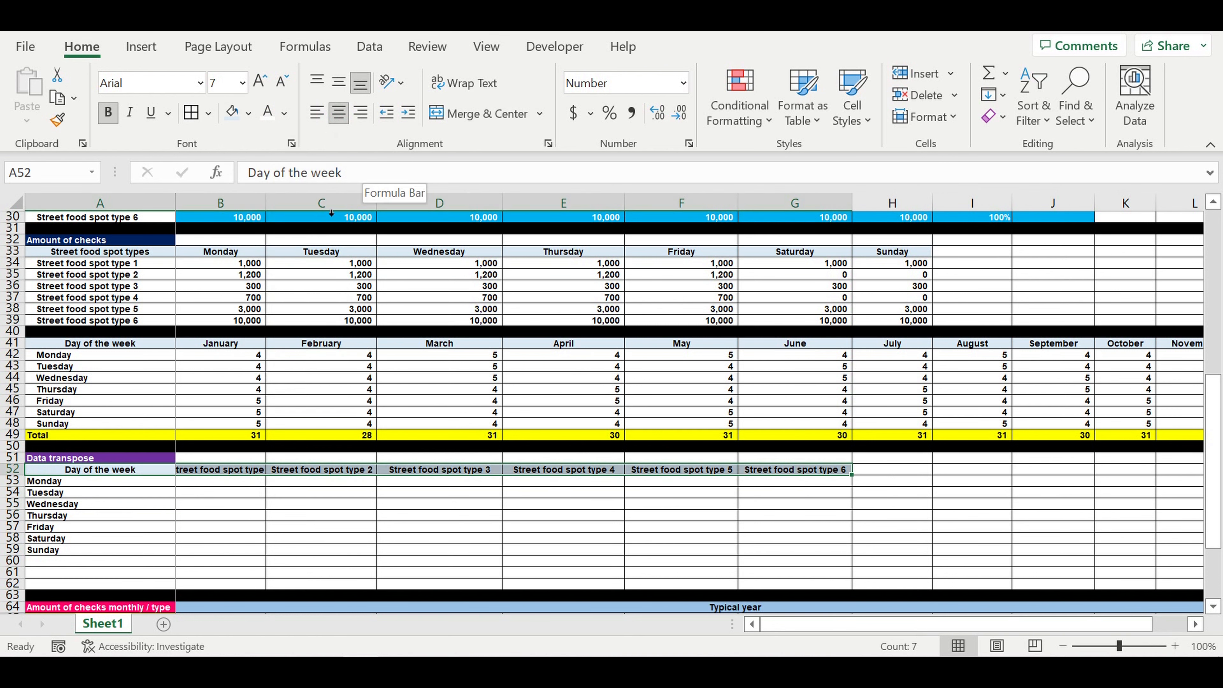
{"action": "left_click", "coordinate": [107, 530]}
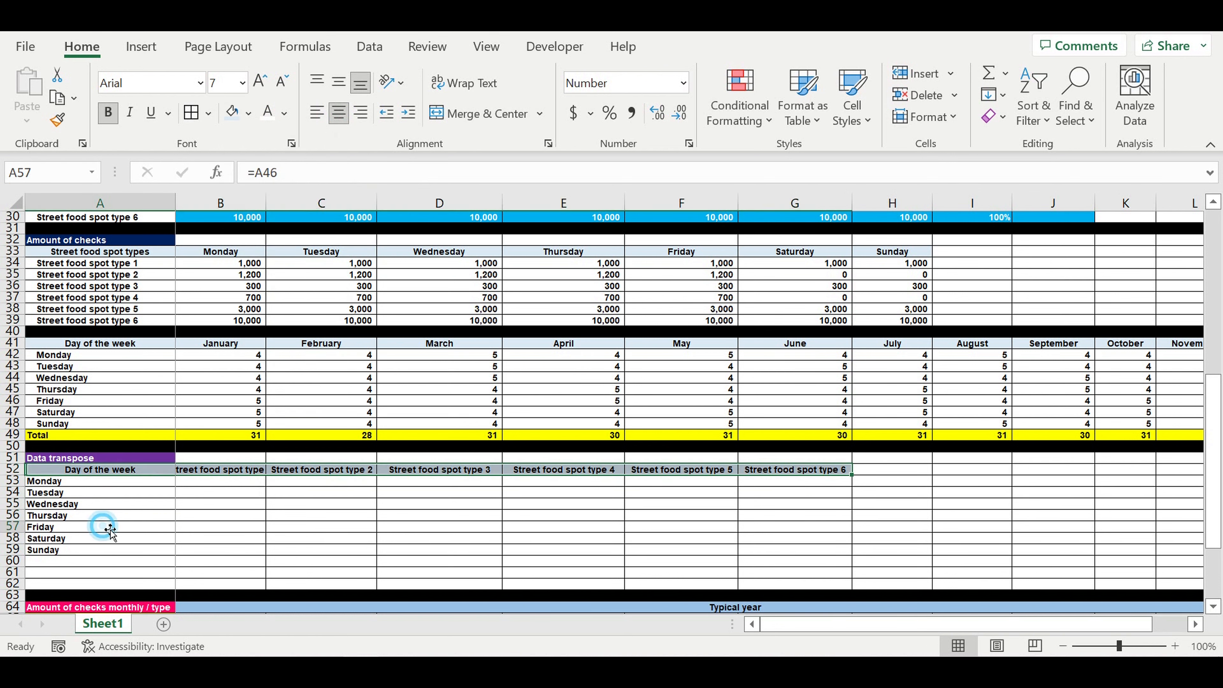
{"action": "left_click_drag", "start_coordinate": [90, 482], "coordinate": [83, 552]}
{"action": "left_click", "coordinate": [408, 114]}
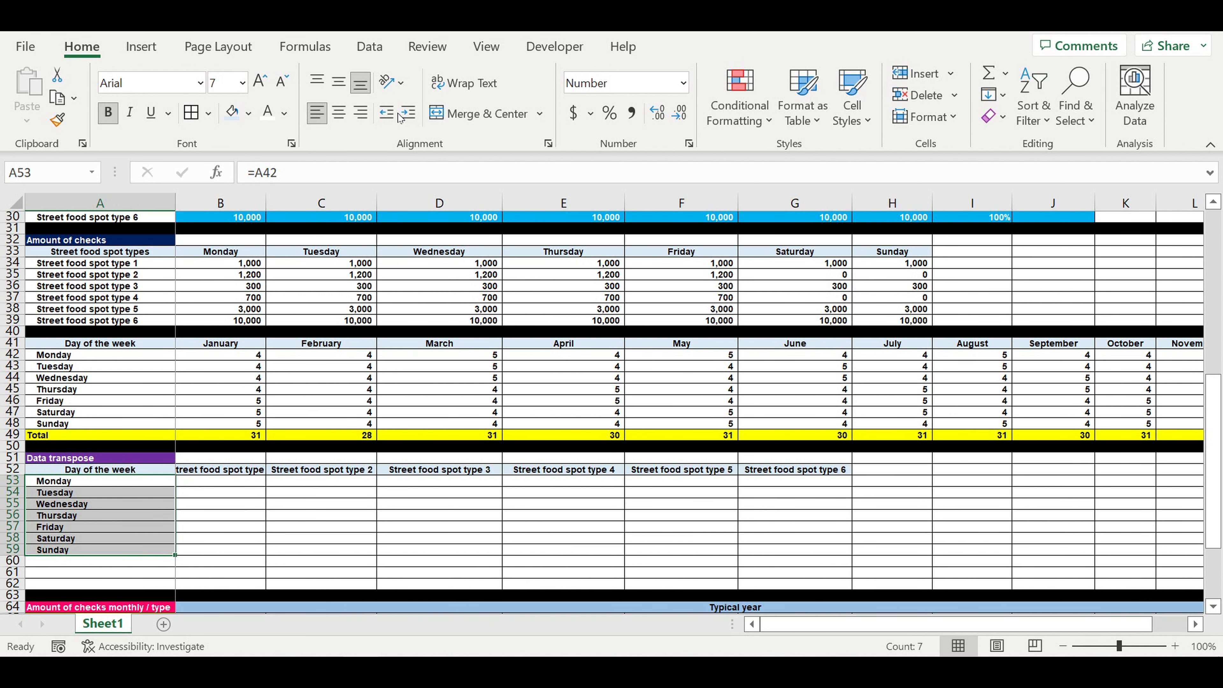
Review the amount-of-checks tables by street food spot type and weekday, including the source range B34:H39
{"action": "scroll", "coordinate": [578, 338], "scroll_direction": "up", "scroll_amount": 4}
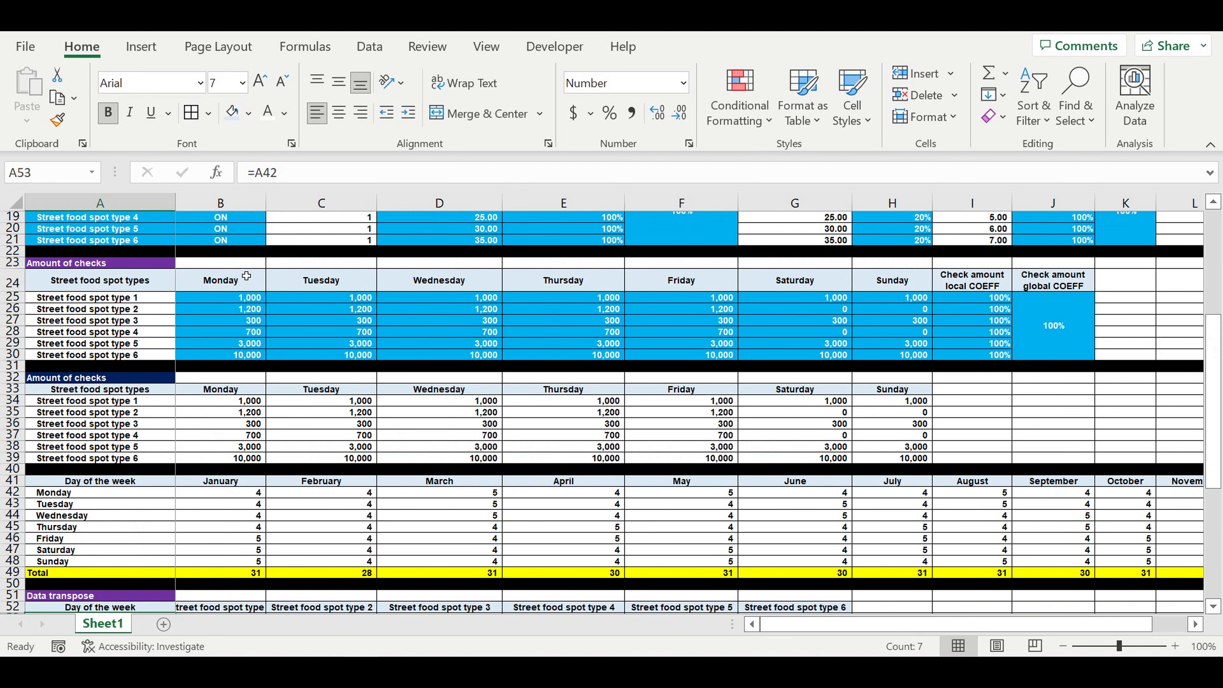
{"action": "scroll", "coordinate": [313, 323], "scroll_direction": "up", "scroll_amount": 2}
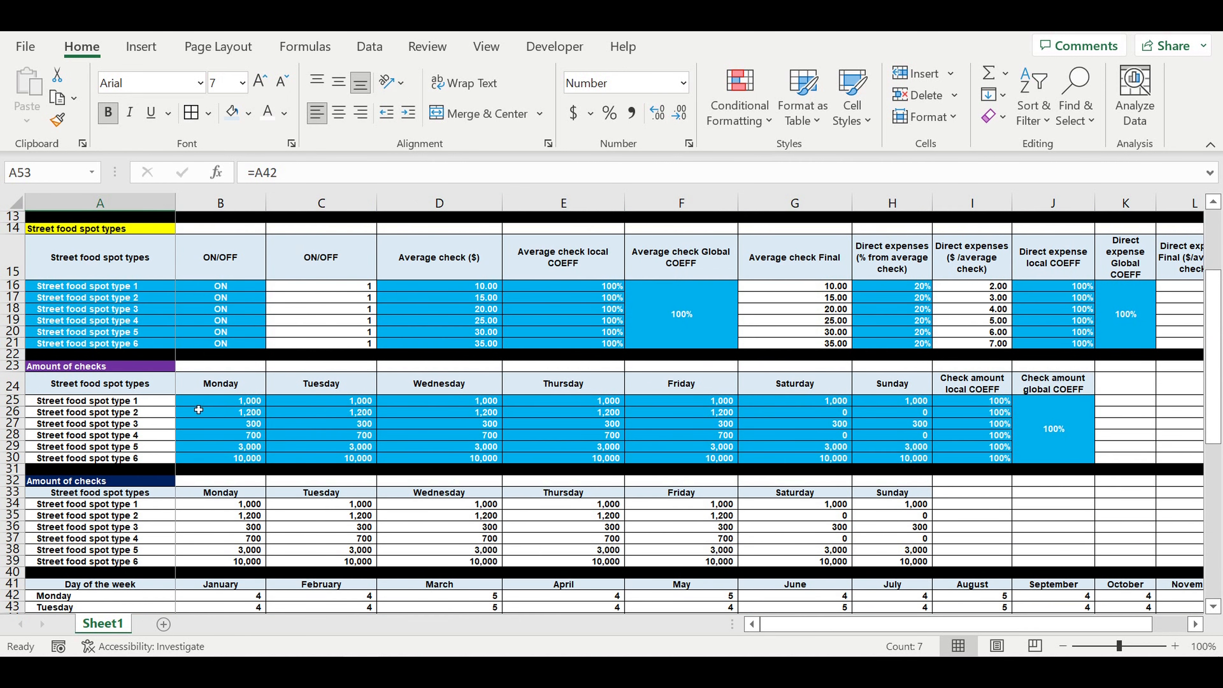
{"action": "left_click_drag", "start_coordinate": [107, 401], "coordinate": [112, 458]}
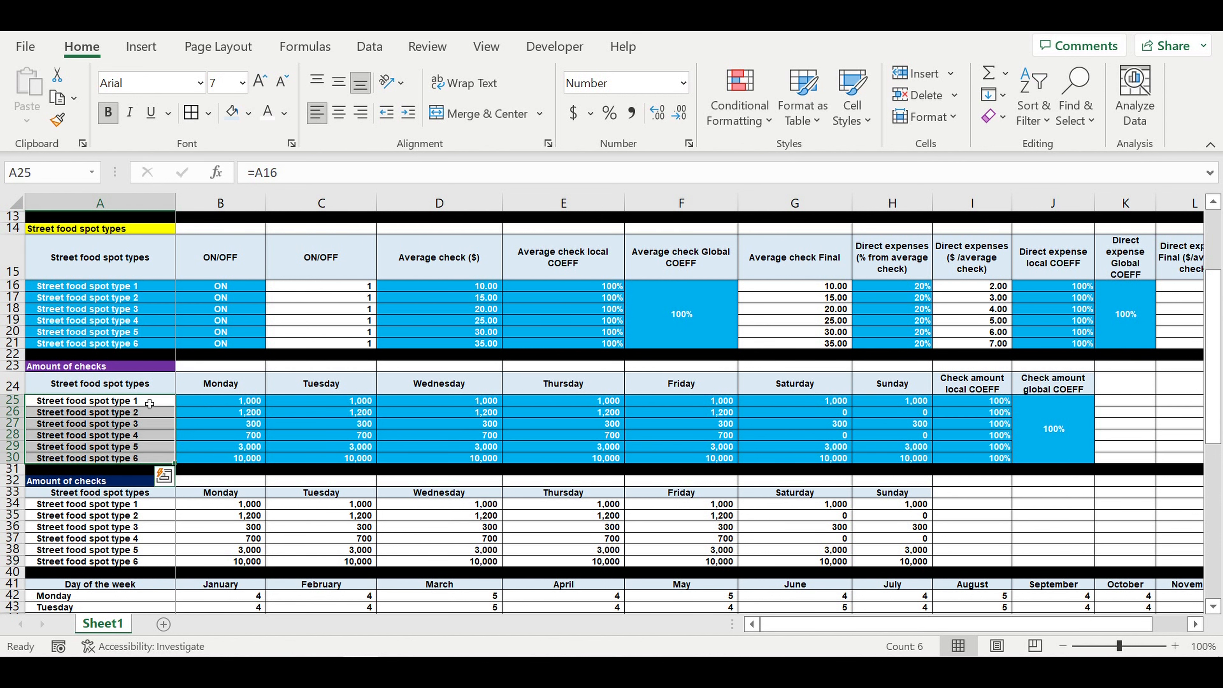
{"action": "scroll", "coordinate": [166, 395], "scroll_direction": "down", "scroll_amount": 7}
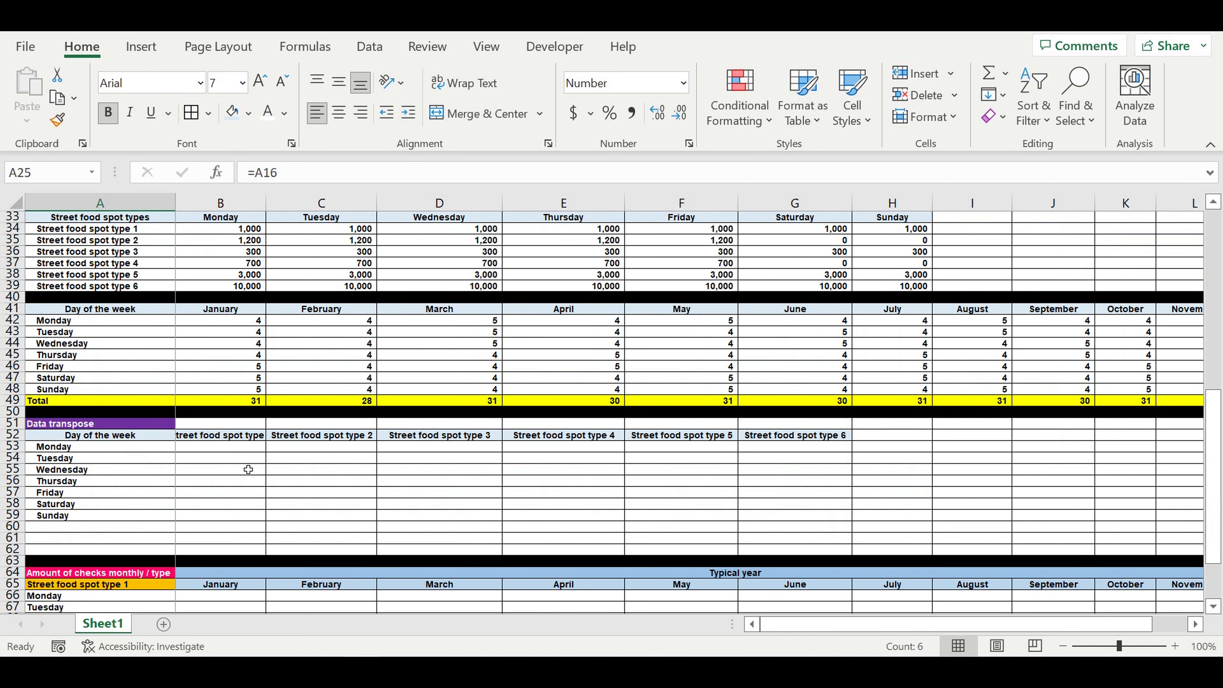
{"action": "left_click", "coordinate": [238, 452]}
{"action": "scroll", "coordinate": [295, 371], "scroll_direction": "up", "scroll_amount": 2}
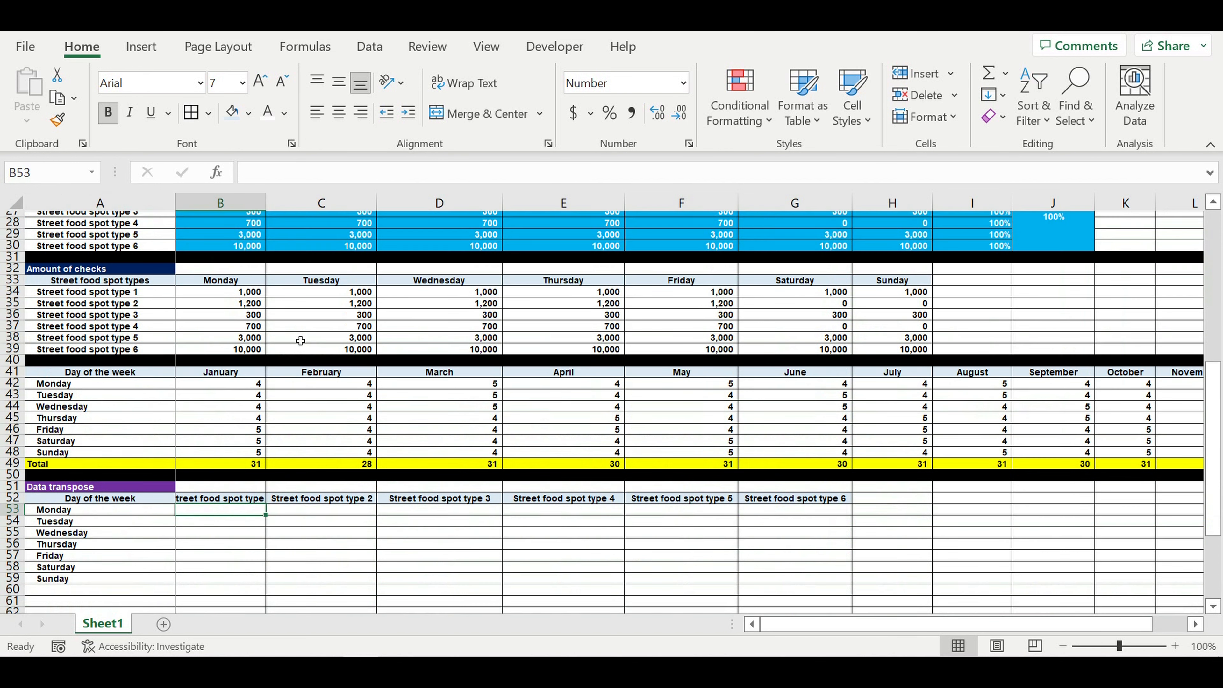
{"action": "left_click_drag", "start_coordinate": [235, 301], "coordinate": [891, 356]}
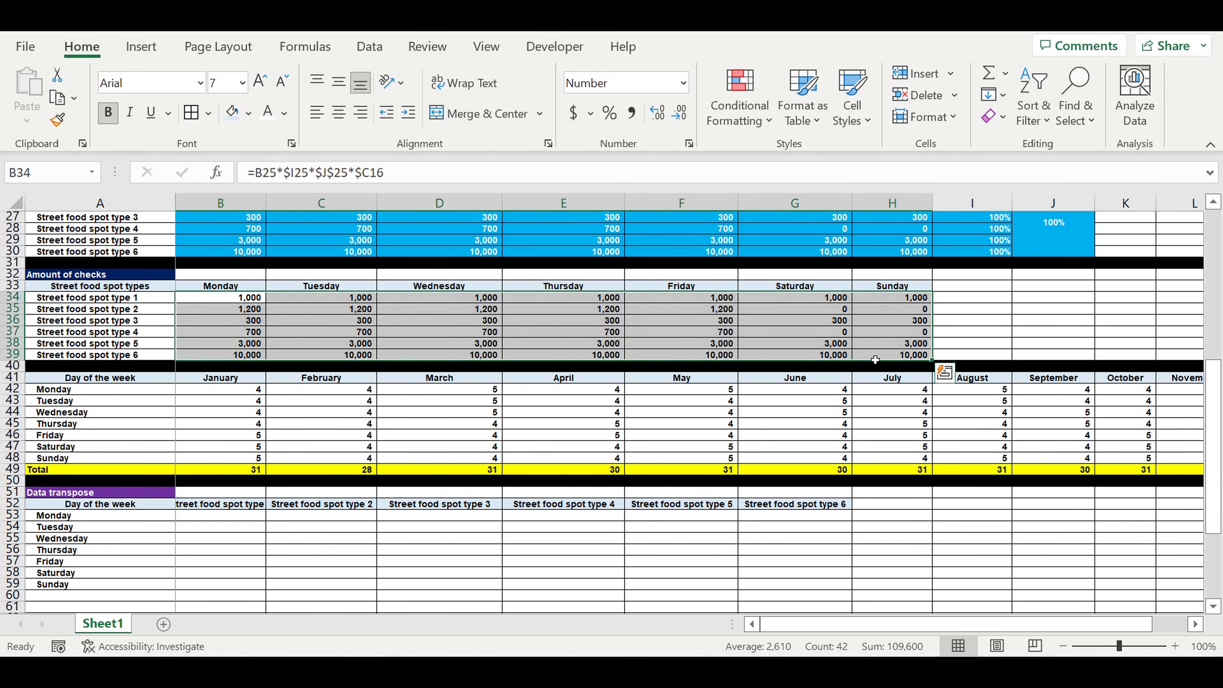
Enter =TRANSPOSE(B34:H39) in B53 to fill the data transpose table with check amounts by weekday and type
{"action": "left_click", "coordinate": [237, 521]}
{"action": "type", "text": "=tran"}
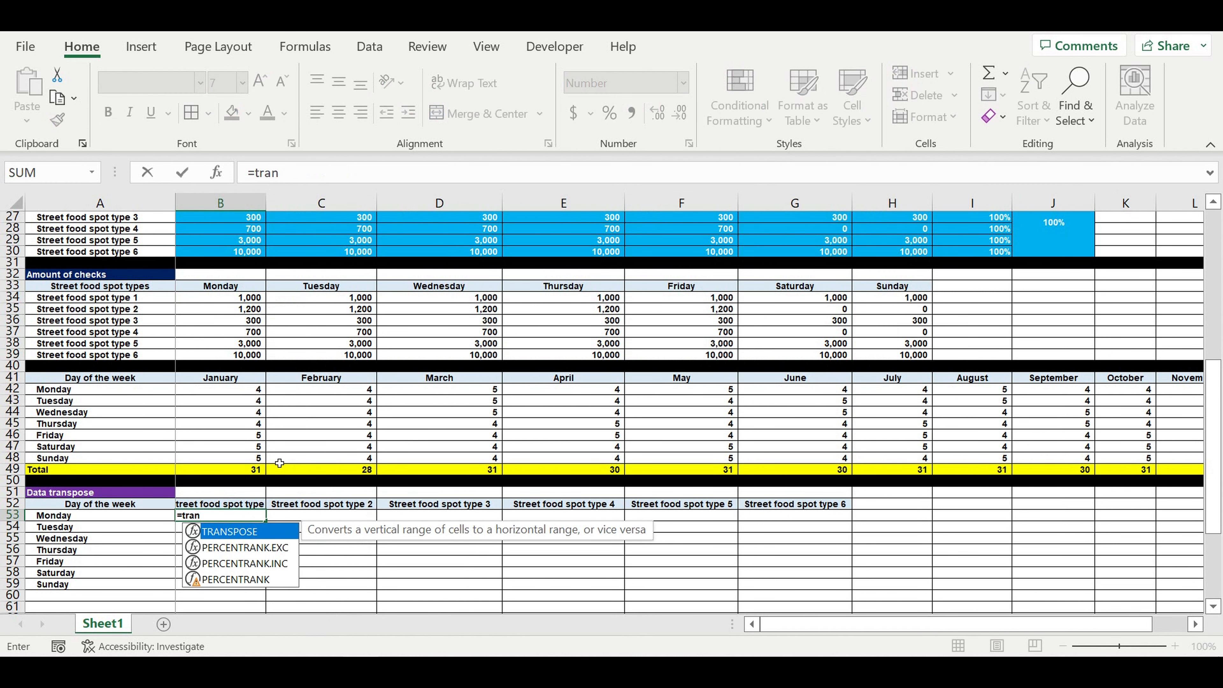
{"action": "type", "text": "spose"}
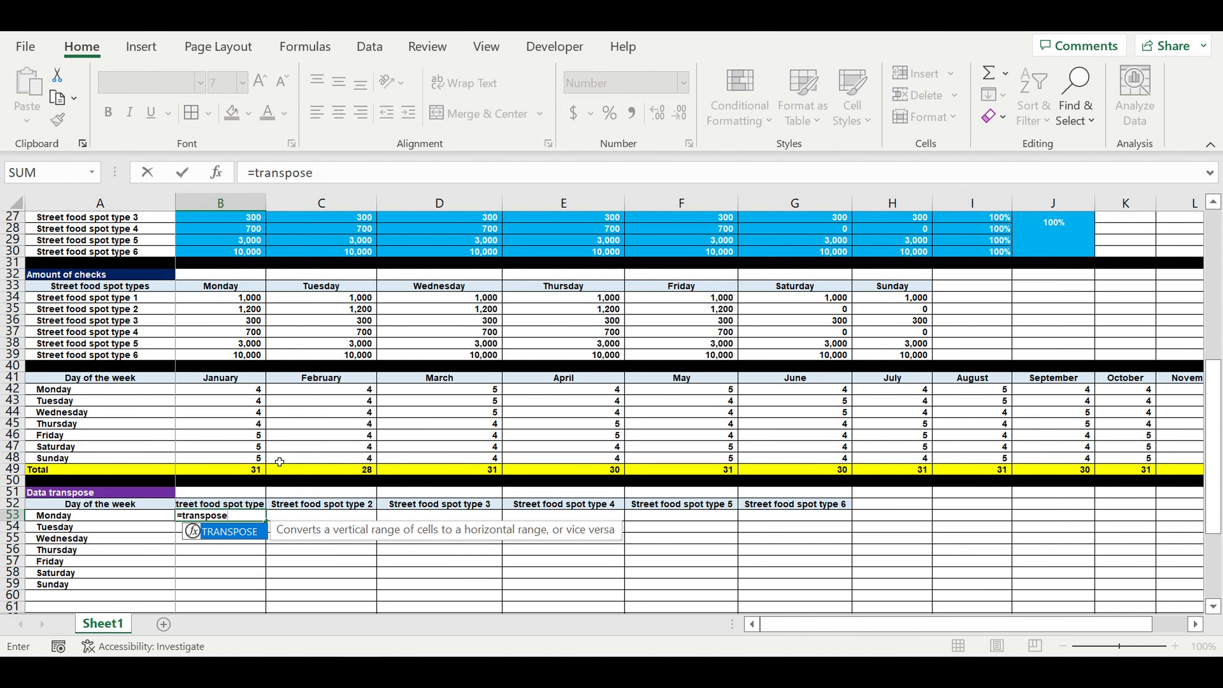
{"action": "left_click", "coordinate": [229, 533]}
{"action": "left_click", "coordinate": [347, 175]}
{"action": "type", "text": "("}
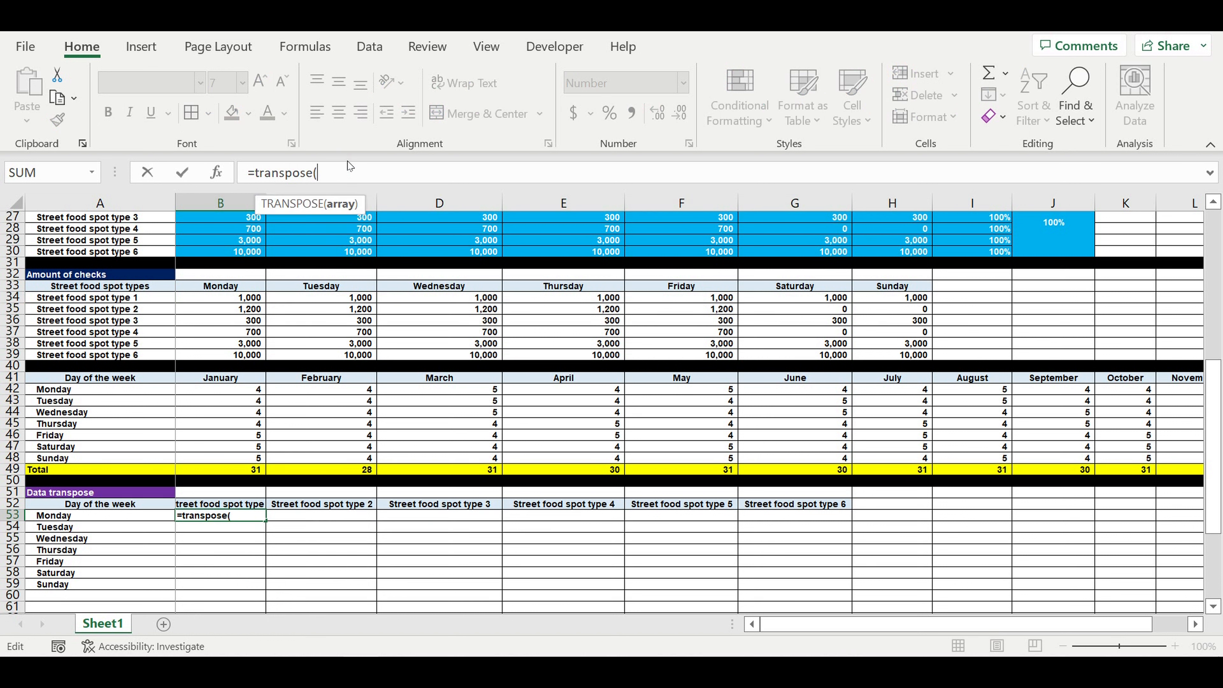
{"action": "left_click", "coordinate": [208, 300]}
{"action": "left_click_drag", "start_coordinate": [360, 320], "coordinate": [886, 351]}
{"action": "type", "text": ")"}
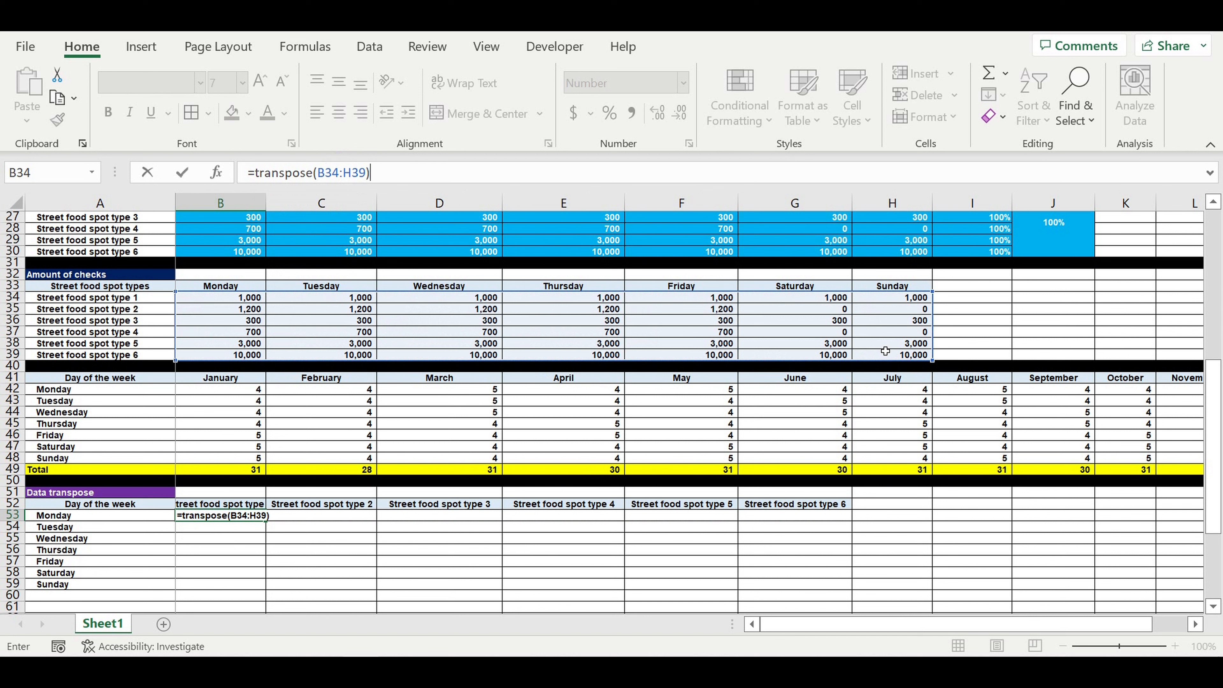
{"action": "key", "text": "Return"}
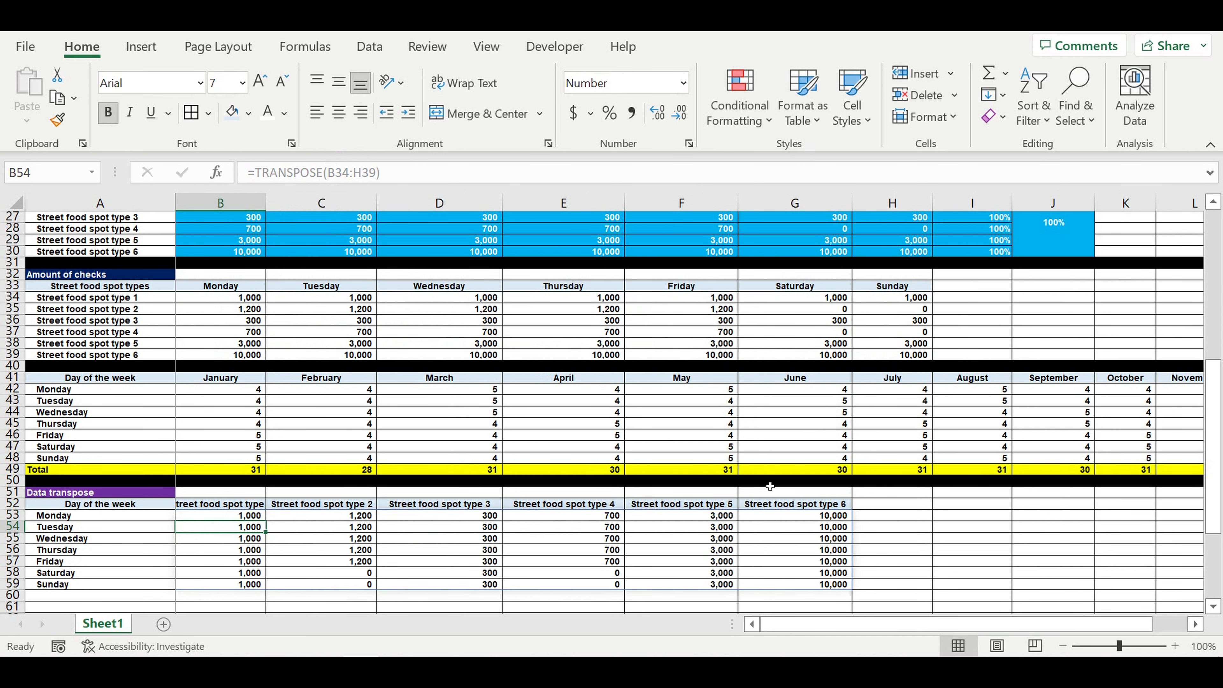
Compare the transposed values for street food spot types 2 and 4, especially Saturday and Sunday, with their source rows
{"action": "left_click", "coordinate": [617, 543]}
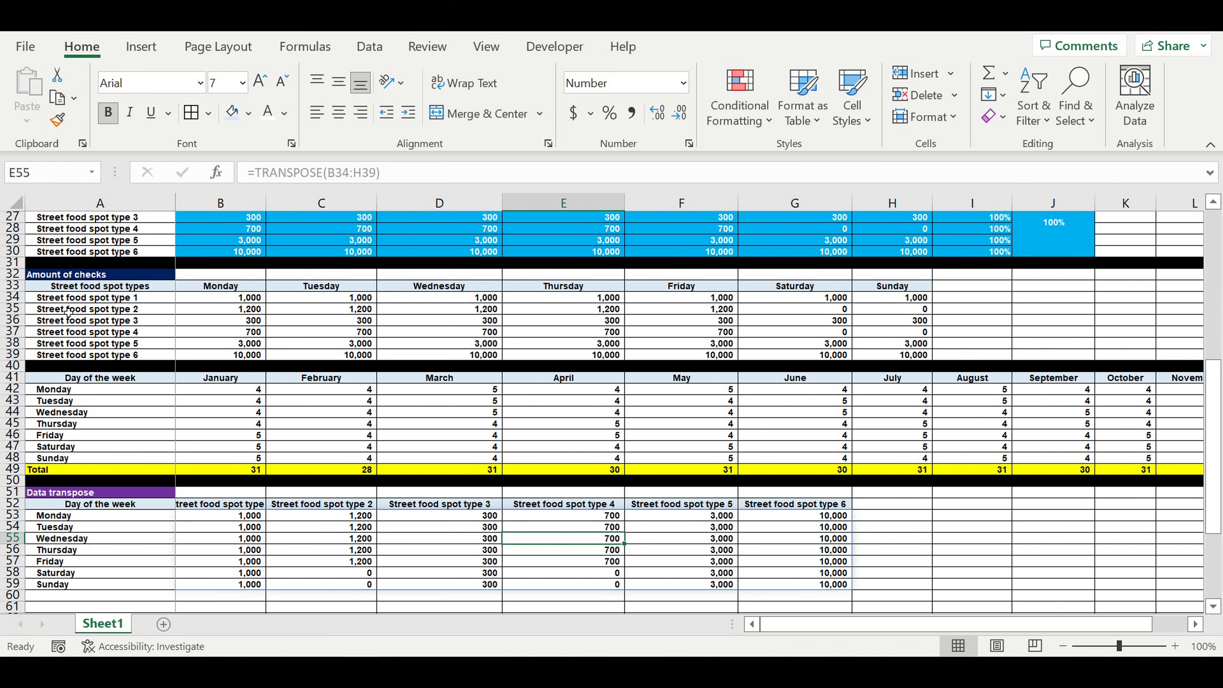
{"action": "left_click_drag", "start_coordinate": [58, 312], "coordinate": [914, 309]}
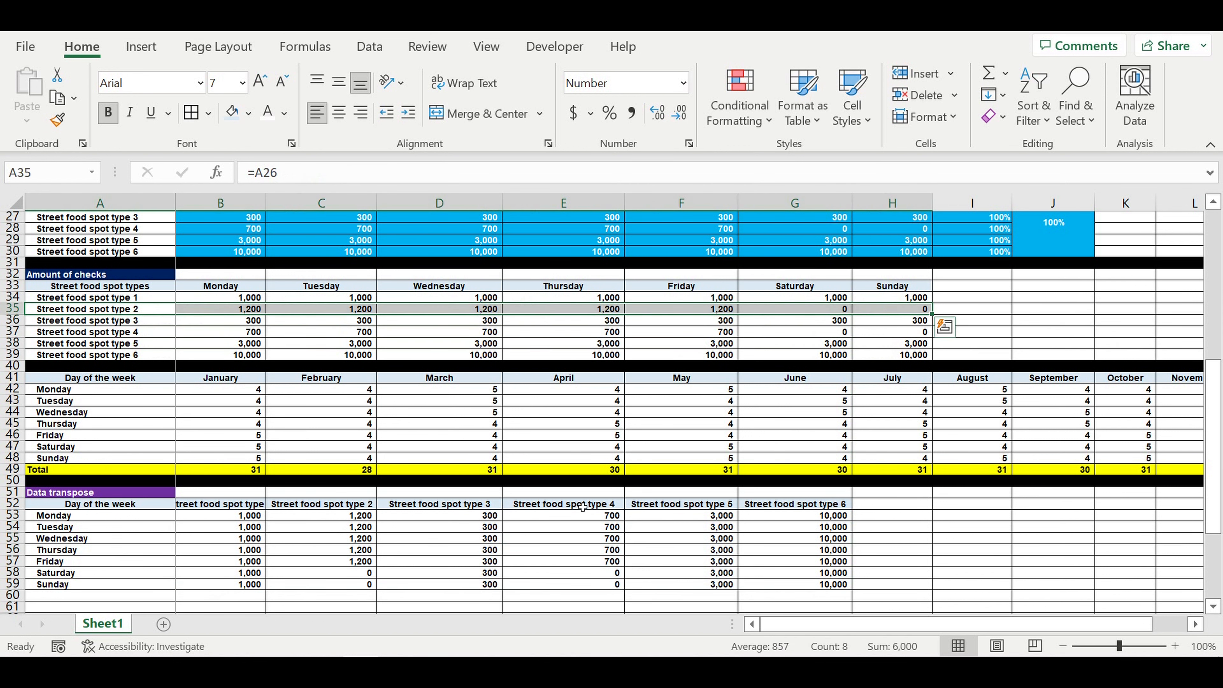
{"action": "left_click_drag", "start_coordinate": [351, 571], "coordinate": [366, 586]}
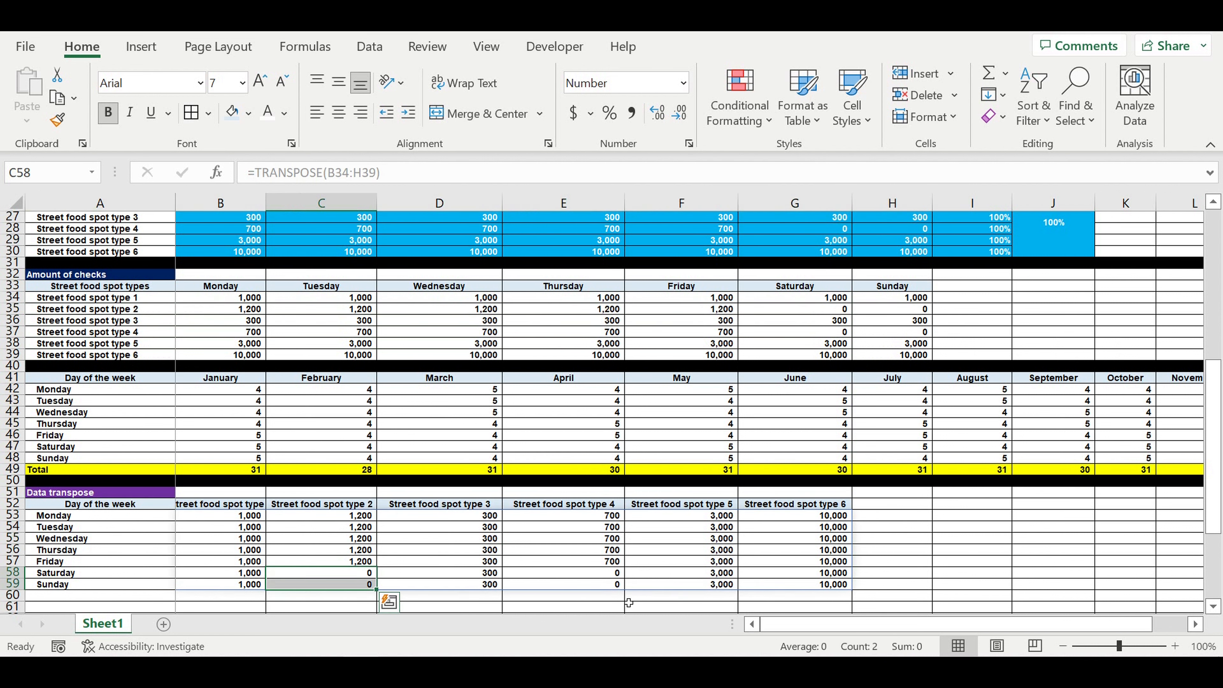
{"action": "left_click", "coordinate": [556, 505]}
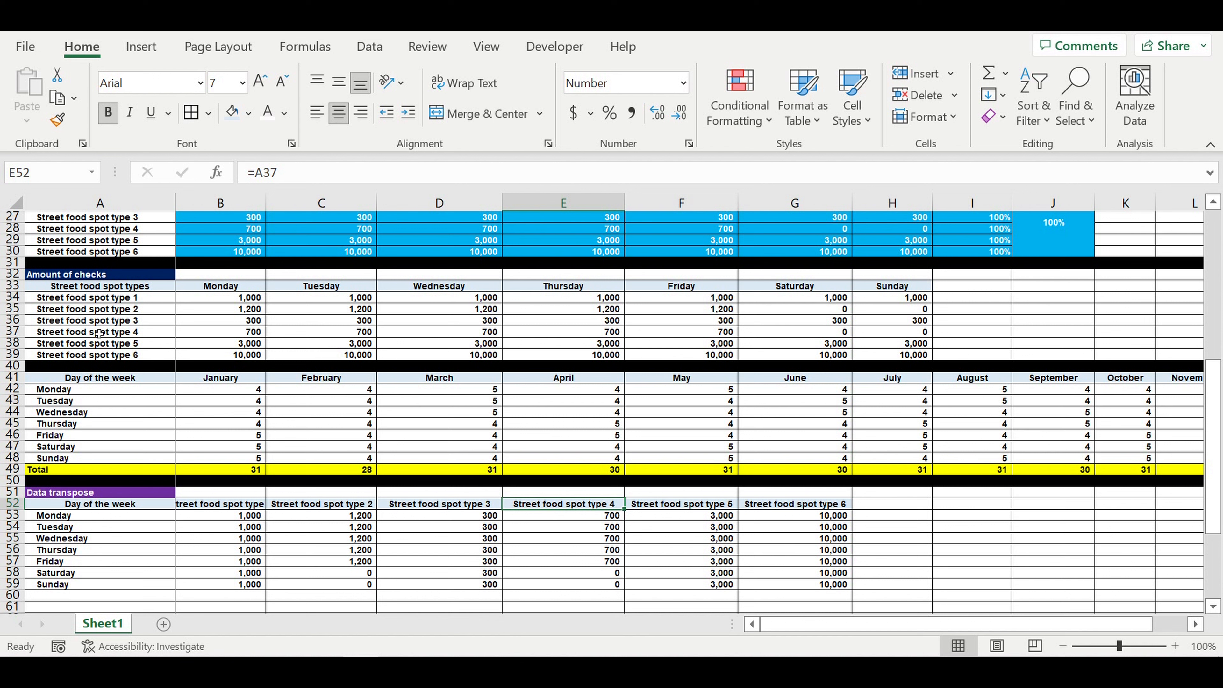
{"action": "left_click", "coordinate": [14, 332]}
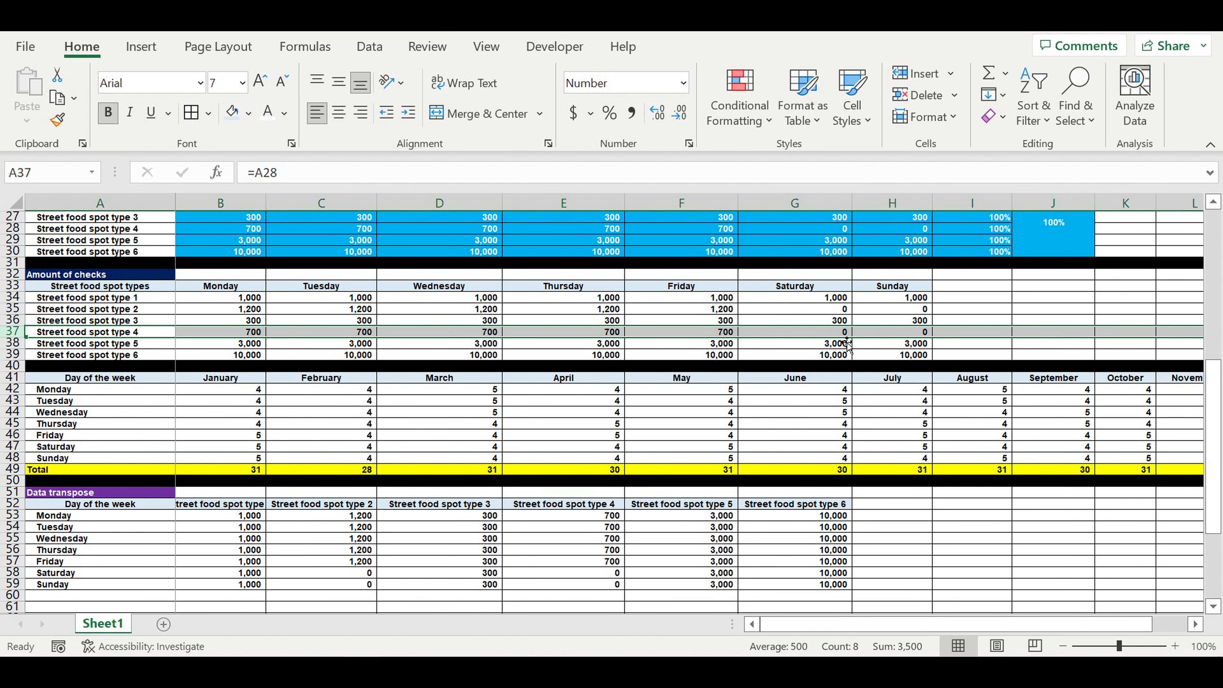
{"action": "left_click_drag", "start_coordinate": [841, 333], "coordinate": [880, 335]}
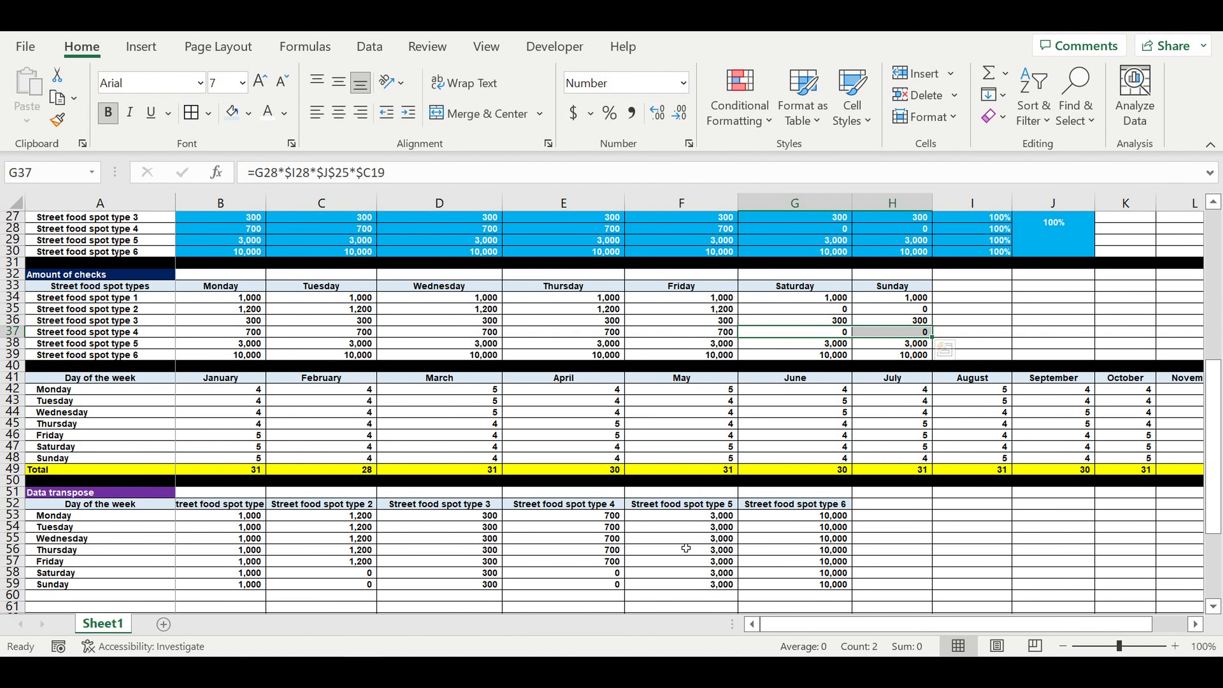
{"action": "left_click_drag", "start_coordinate": [606, 573], "coordinate": [606, 584]}
{"action": "left_click", "coordinate": [952, 562]}
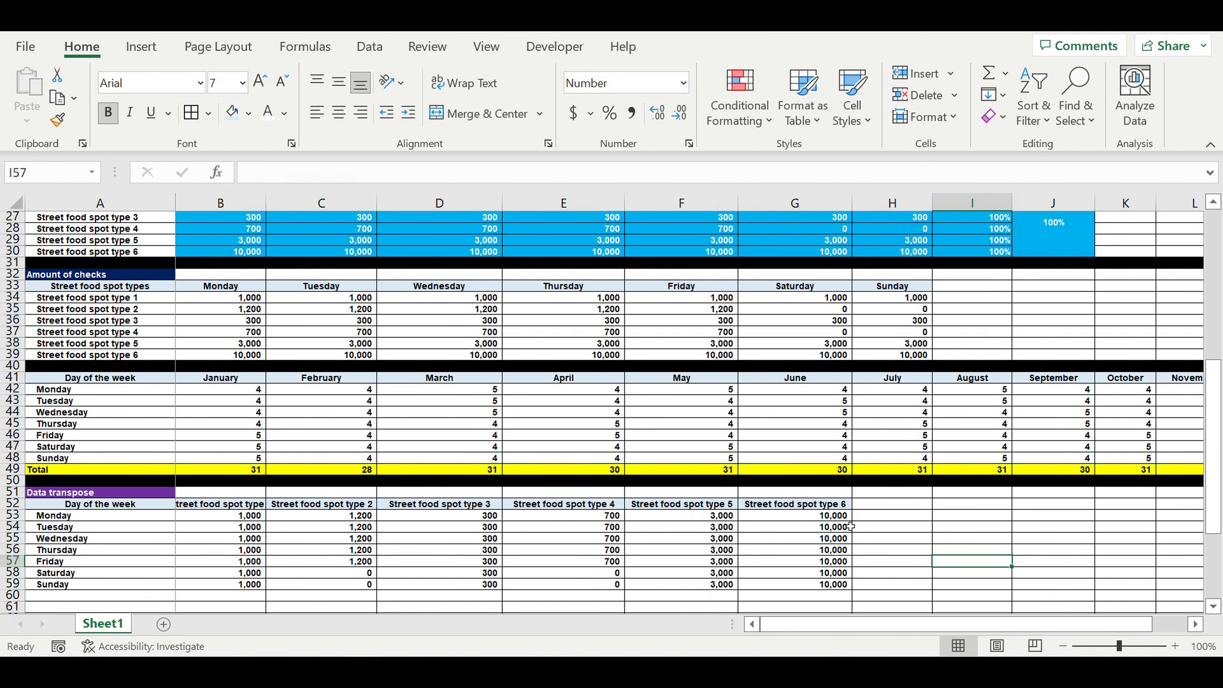
Delete the empty rows 60 to 62 below the data transpose table
{"action": "scroll", "coordinate": [581, 454], "scroll_direction": "down", "scroll_amount": 2}
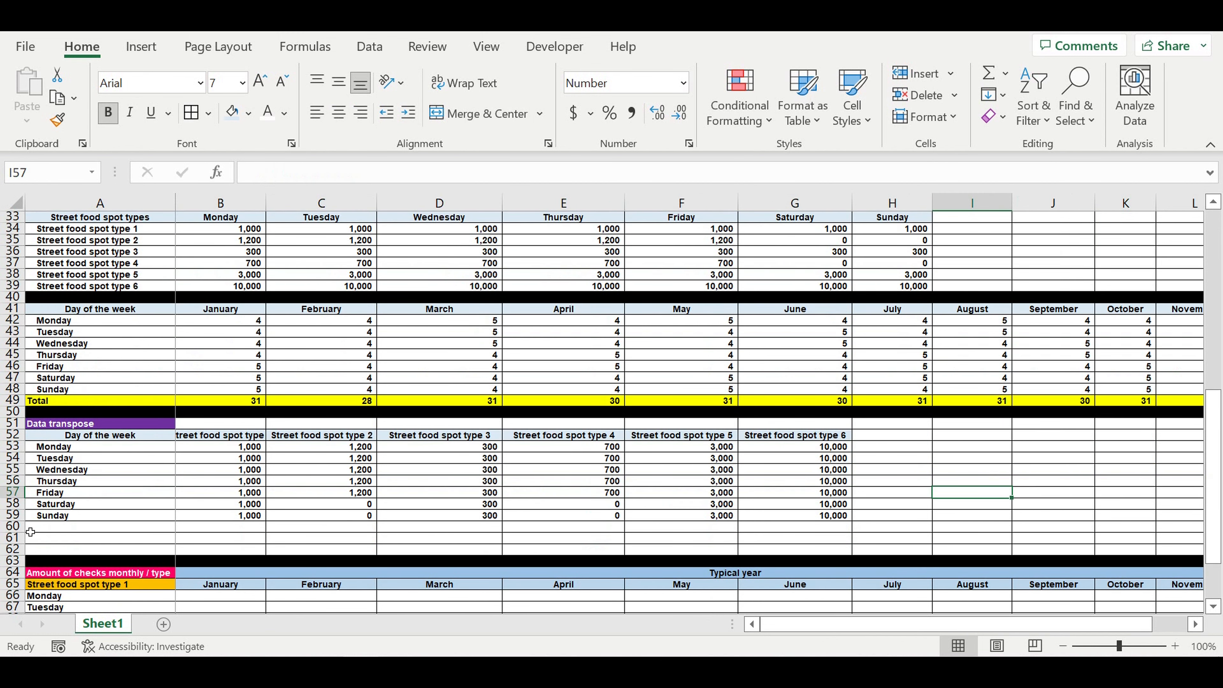
{"action": "left_click_drag", "start_coordinate": [10, 526], "coordinate": [10, 549]}
{"action": "right_click", "coordinate": [10, 549]}
{"action": "left_click", "coordinate": [83, 345]}
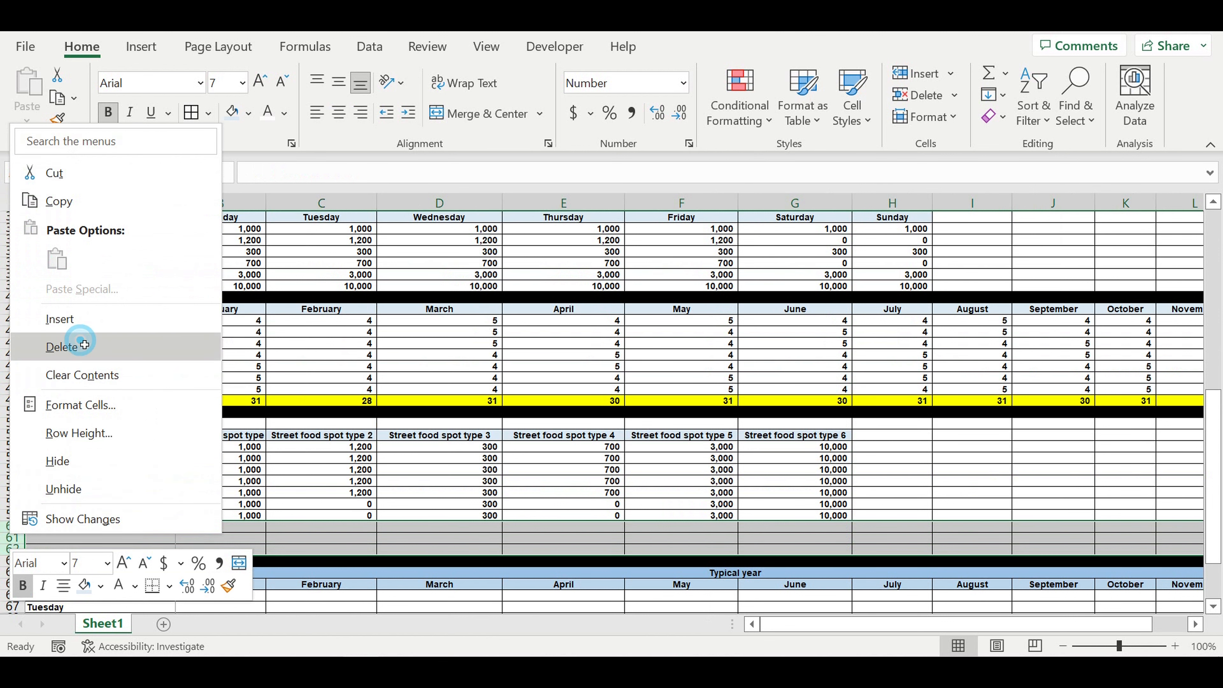
{"action": "left_click", "coordinate": [867, 448]}
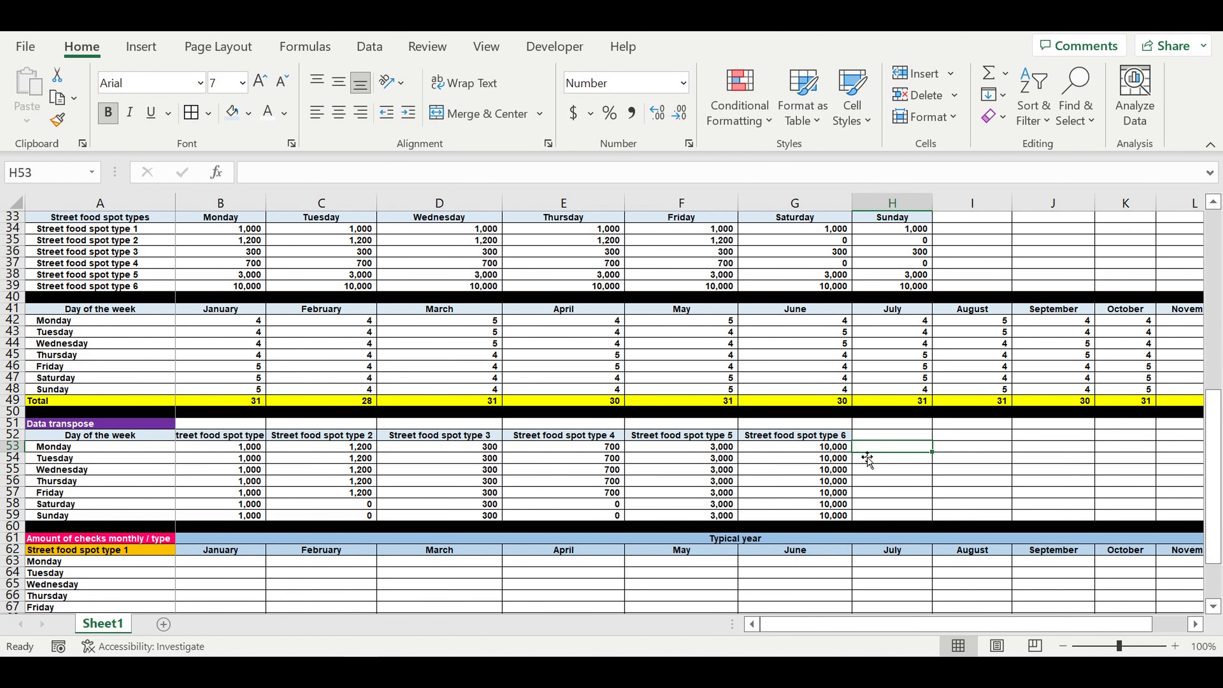
Enter =$B53*B42 in B63 to calculate the January Monday checks for street food spot type 1
{"action": "scroll", "coordinate": [657, 467], "scroll_direction": "down", "scroll_amount": 5}
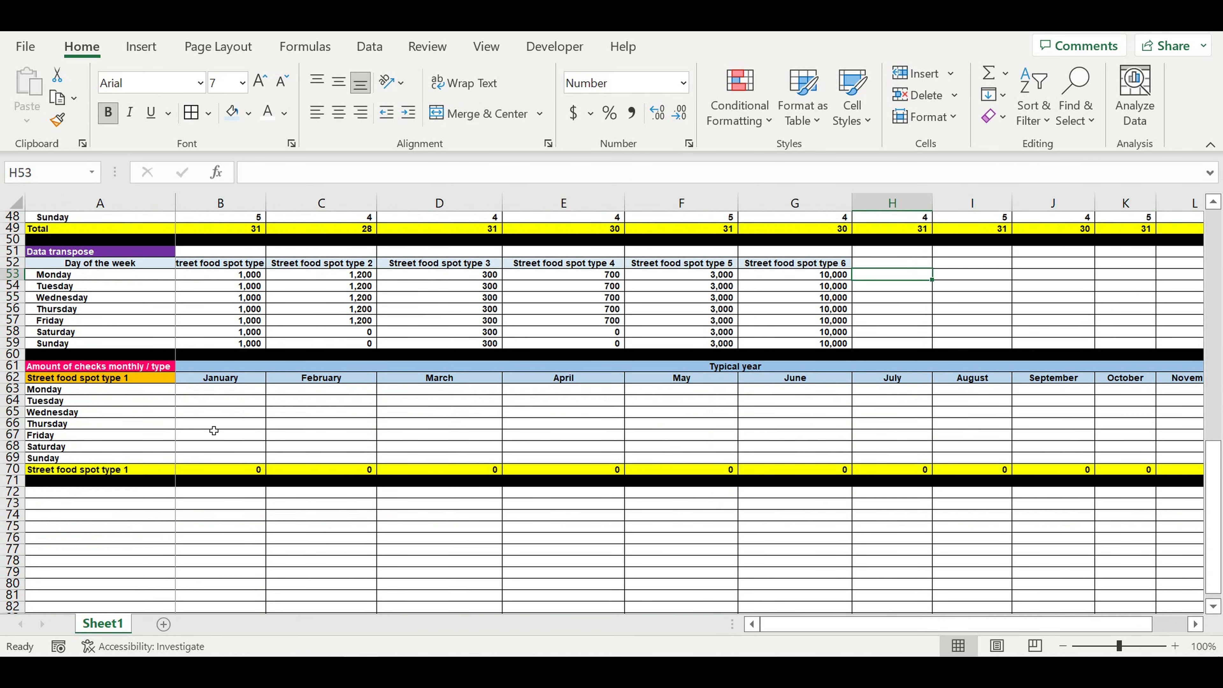
{"action": "left_click", "coordinate": [220, 420]}
{"action": "left_click", "coordinate": [221, 391]}
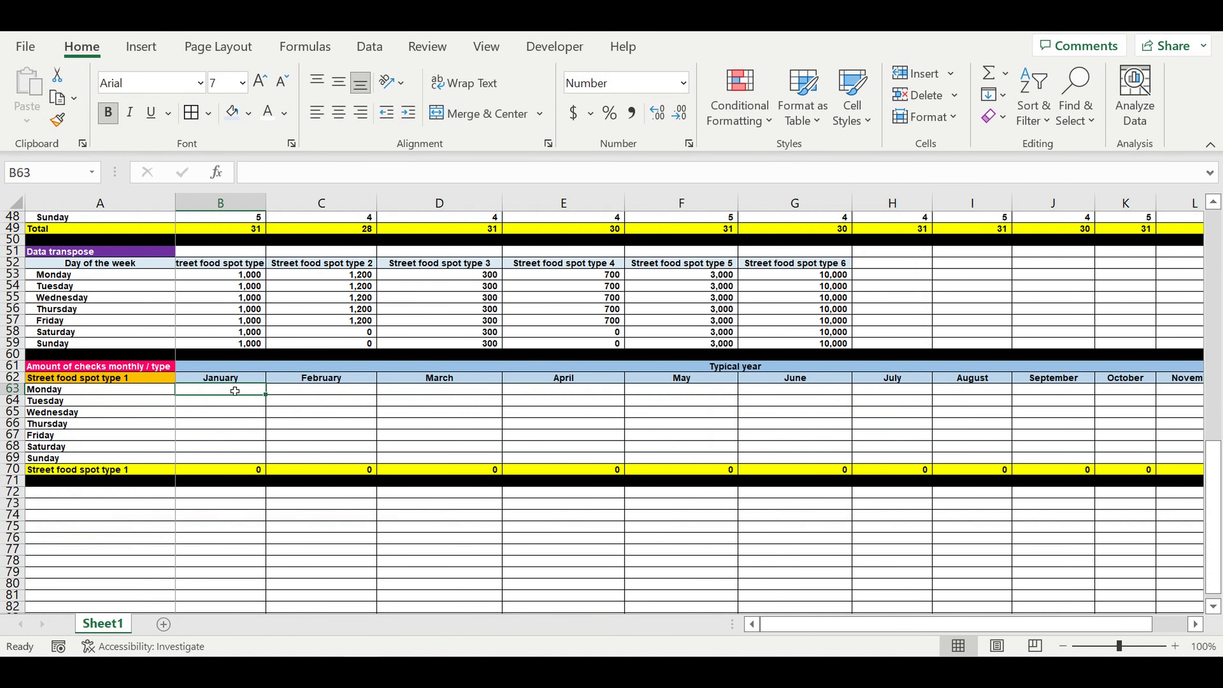
{"action": "type", "text": "="}
{"action": "scroll", "coordinate": [378, 397], "scroll_direction": "up", "scroll_amount": 1}
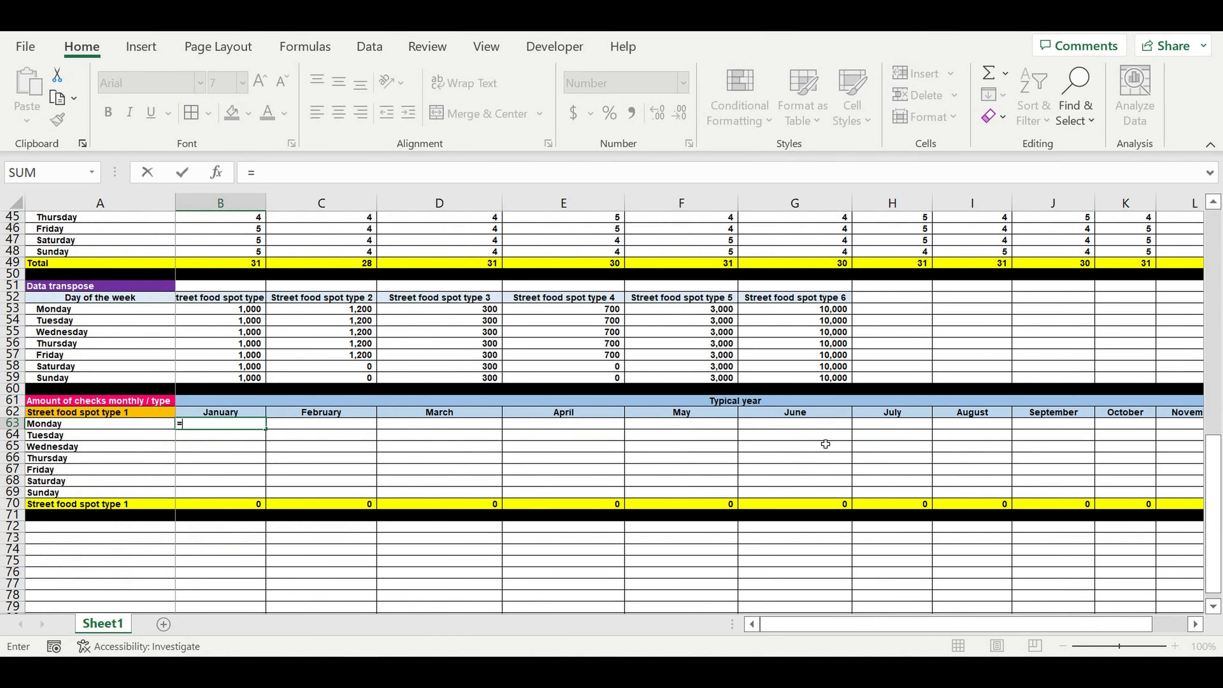
{"action": "scroll", "coordinate": [825, 444], "scroll_direction": "up", "scroll_amount": 2}
{"action": "scroll", "coordinate": [510, 408], "scroll_direction": "up", "scroll_amount": 1}
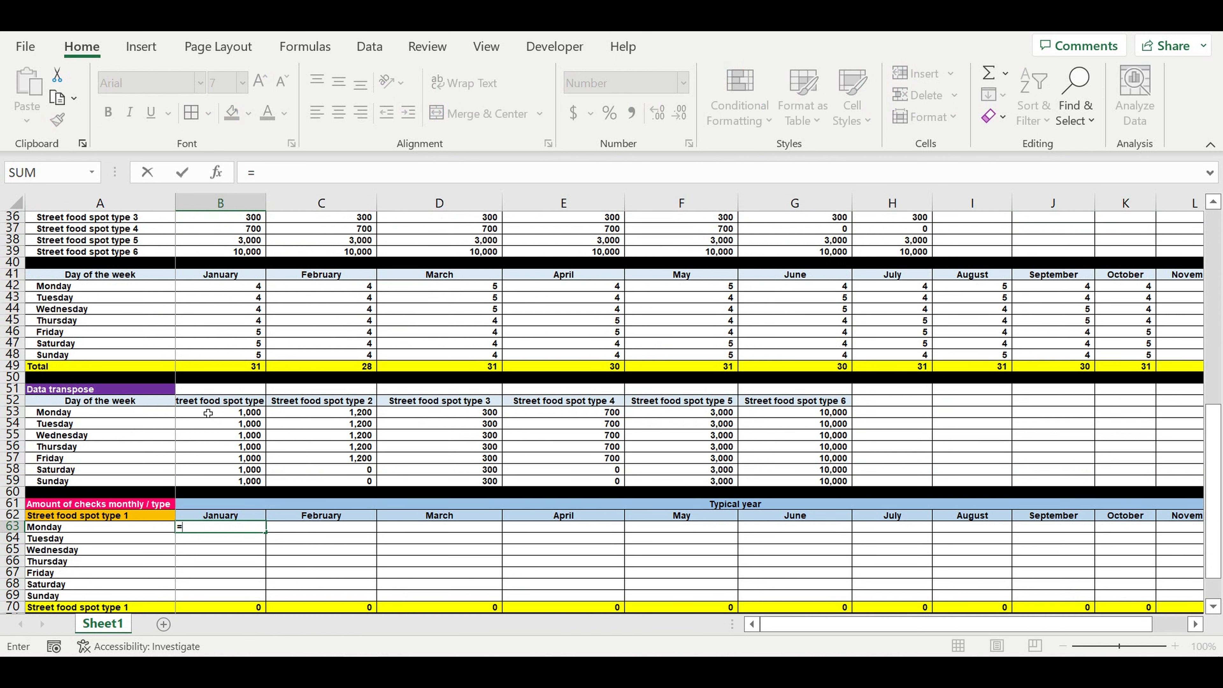
{"action": "left_click", "coordinate": [227, 416]}
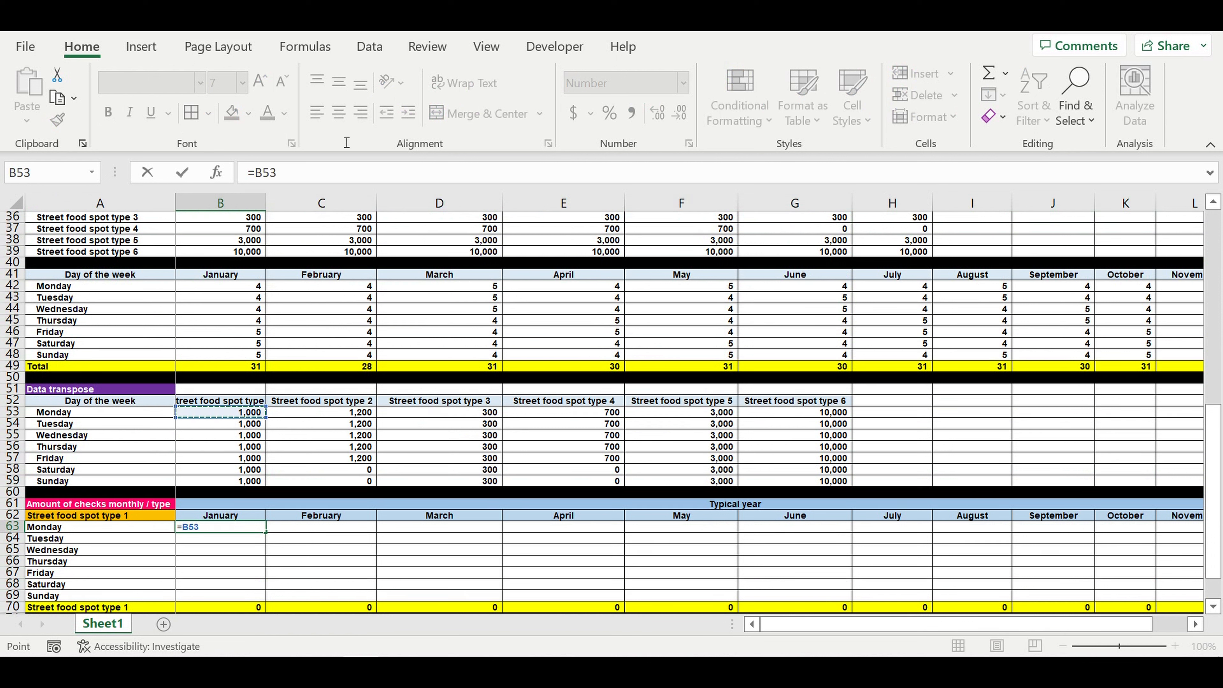
{"action": "left_click", "coordinate": [254, 172]}
{"action": "type", "text": "$"}
{"action": "left_click", "coordinate": [315, 173]}
{"action": "type", "text": "*"}
{"action": "scroll", "coordinate": [662, 426], "scroll_direction": "up", "scroll_amount": 3}
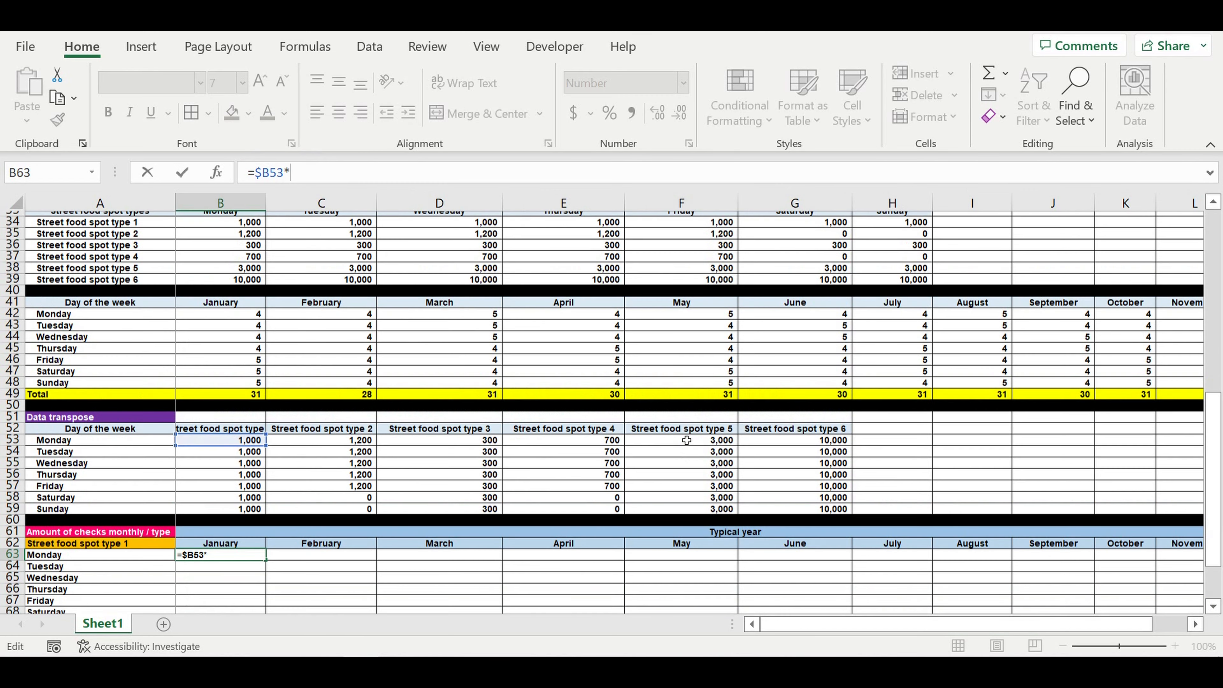
{"action": "left_click", "coordinate": [227, 392]}
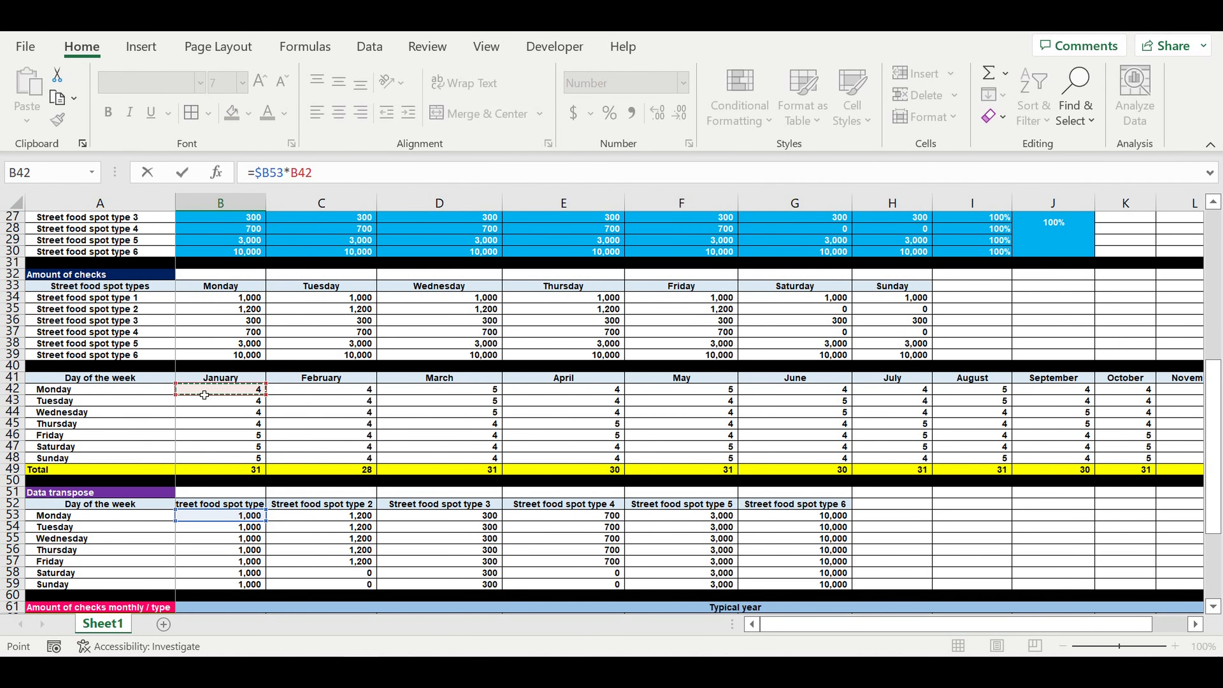
{"action": "left_click", "coordinate": [1194, 624]}
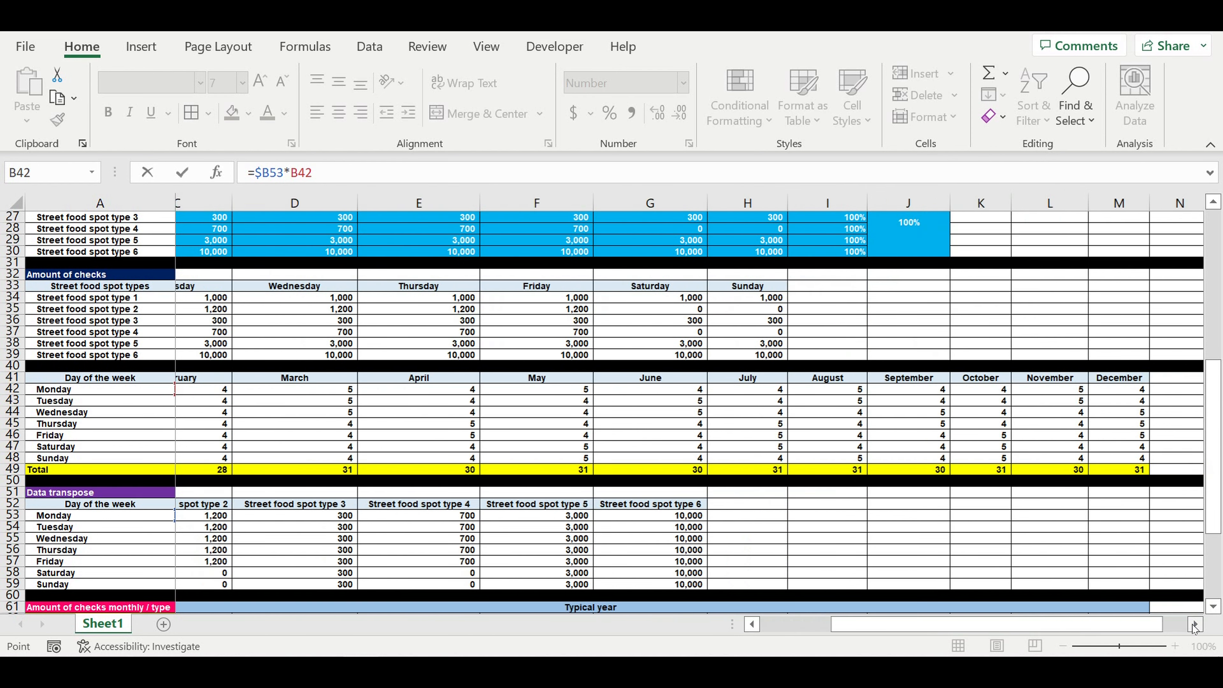
{"action": "key", "text": "Return"}
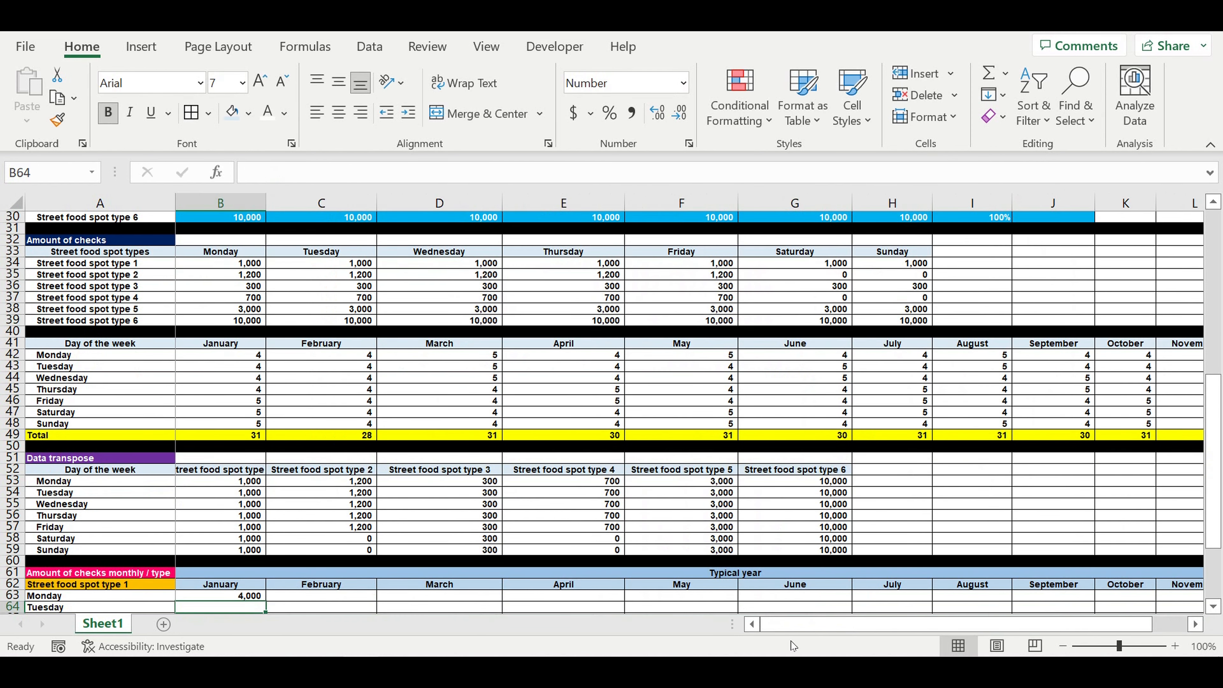
Shade the weekday counts from Monday to Sunday, A42:M48, with a light gold fill
{"action": "scroll", "coordinate": [412, 415], "scroll_direction": "down", "scroll_amount": 2}
{"action": "scroll", "coordinate": [276, 366], "scroll_direction": "up", "scroll_amount": 2}
{"action": "left_click_drag", "start_coordinate": [160, 357], "coordinate": [1046, 424]}
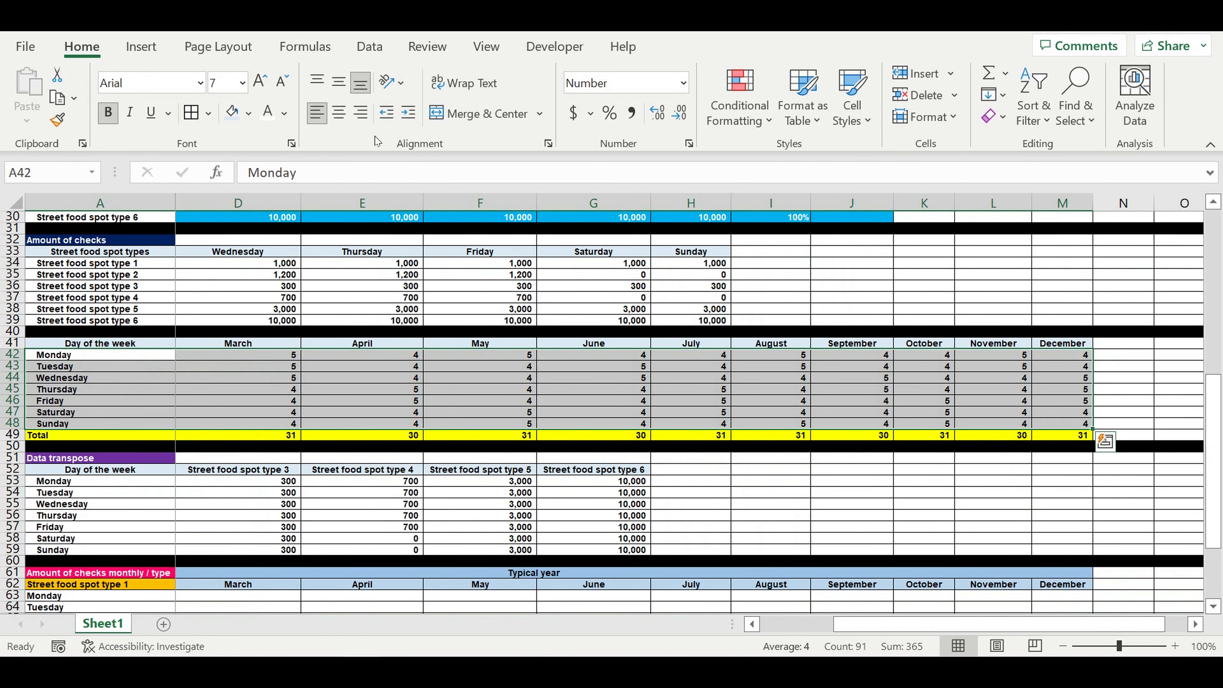
{"action": "left_click", "coordinate": [250, 112]}
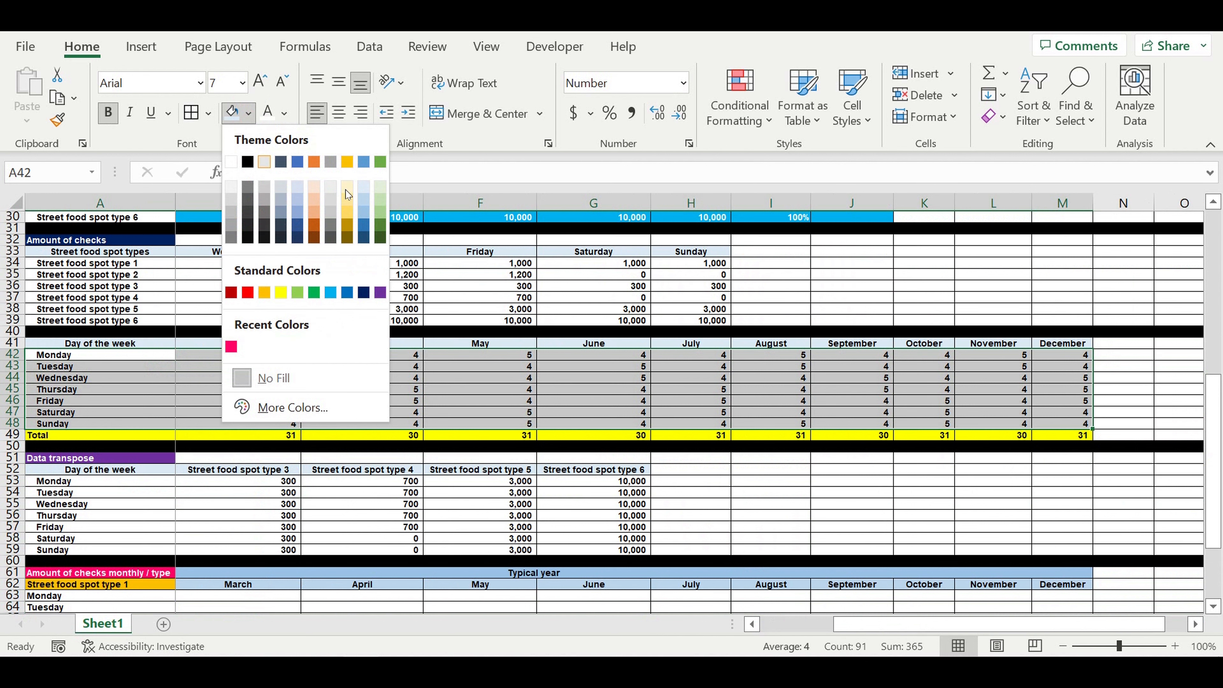
{"action": "left_click", "coordinate": [344, 187]}
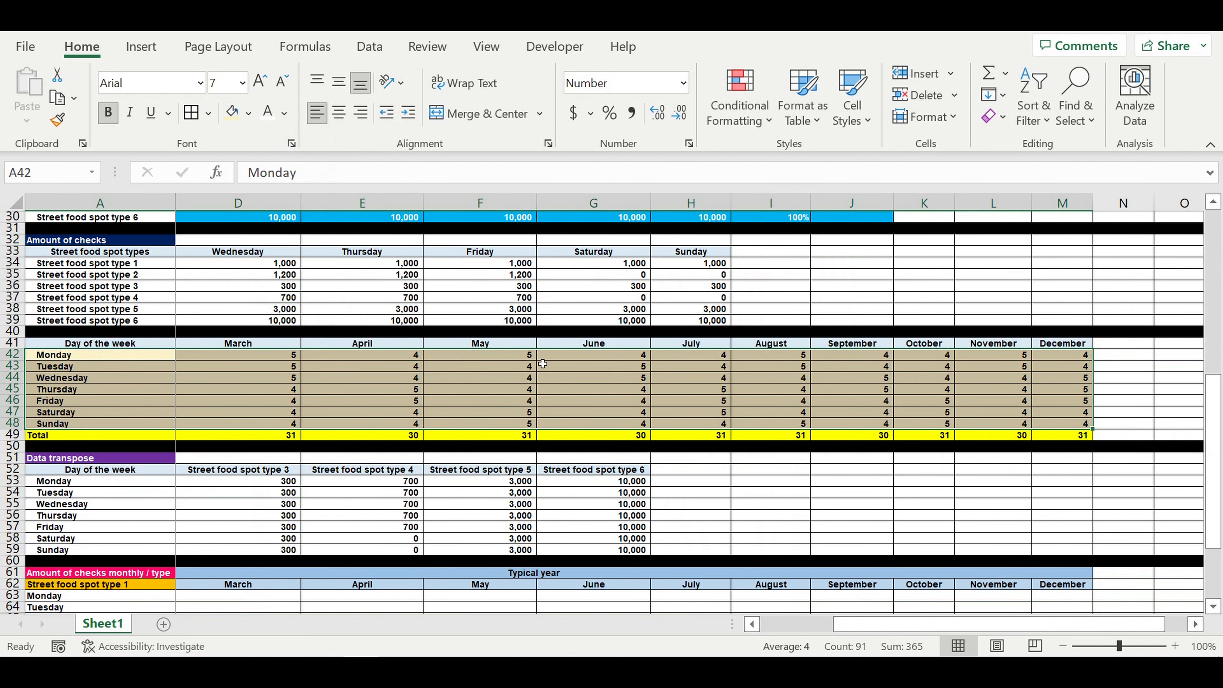
{"action": "left_click", "coordinate": [543, 364]}
{"action": "left_click_drag", "start_coordinate": [862, 625], "coordinate": [795, 624]}
Fill the B63 formula across all months and down all weekdays of the street food spot type 1 table, B63:M69
{"action": "scroll", "coordinate": [519, 470], "scroll_direction": "down", "scroll_amount": 3}
{"action": "scroll", "coordinate": [494, 450], "scroll_direction": "down", "scroll_amount": 1}
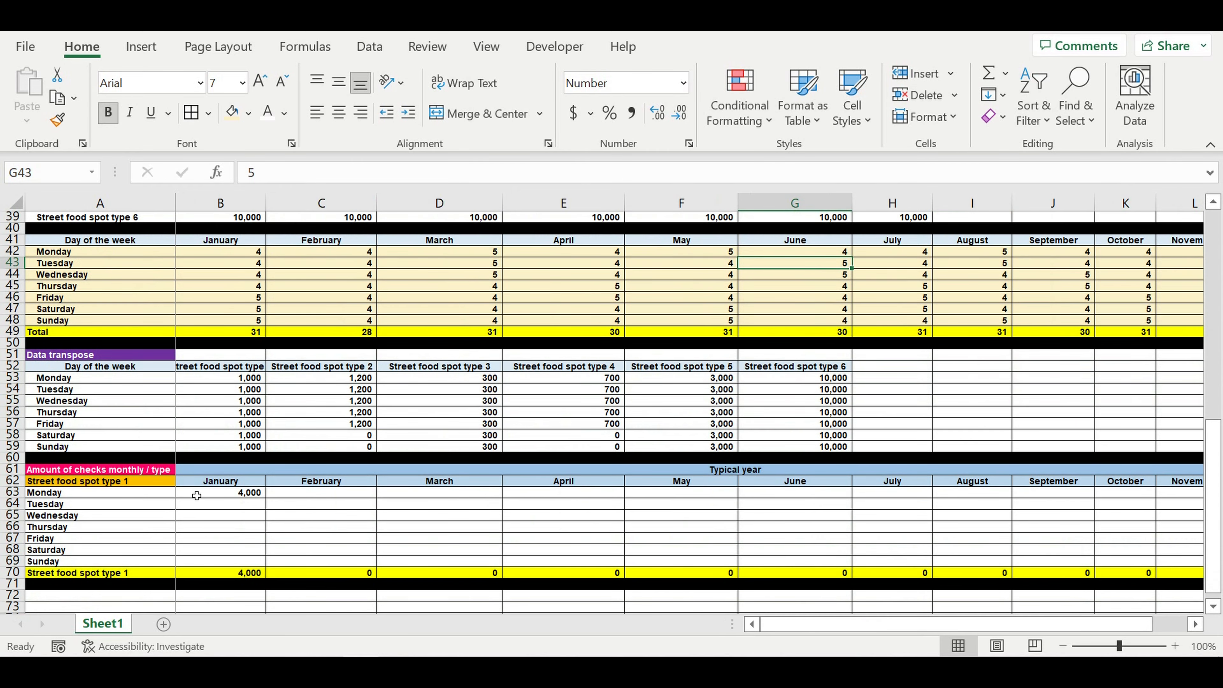
{"action": "left_click", "coordinate": [234, 495]}
{"action": "left_click_drag", "start_coordinate": [268, 499], "coordinate": [723, 527]}
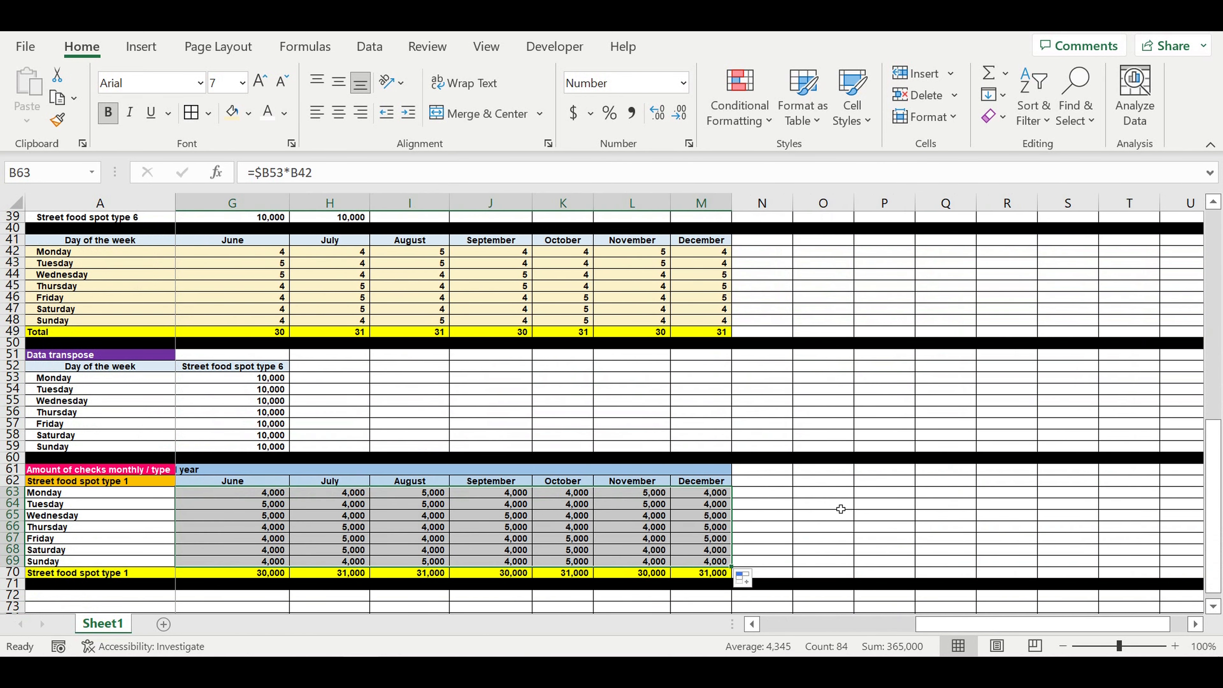
{"action": "left_click", "coordinate": [841, 509]}
{"action": "left_click_drag", "start_coordinate": [1079, 624], "coordinate": [627, 596]}
{"action": "scroll", "coordinate": [511, 523], "scroll_direction": "down", "scroll_amount": 2}
{"action": "left_click", "coordinate": [285, 471]}
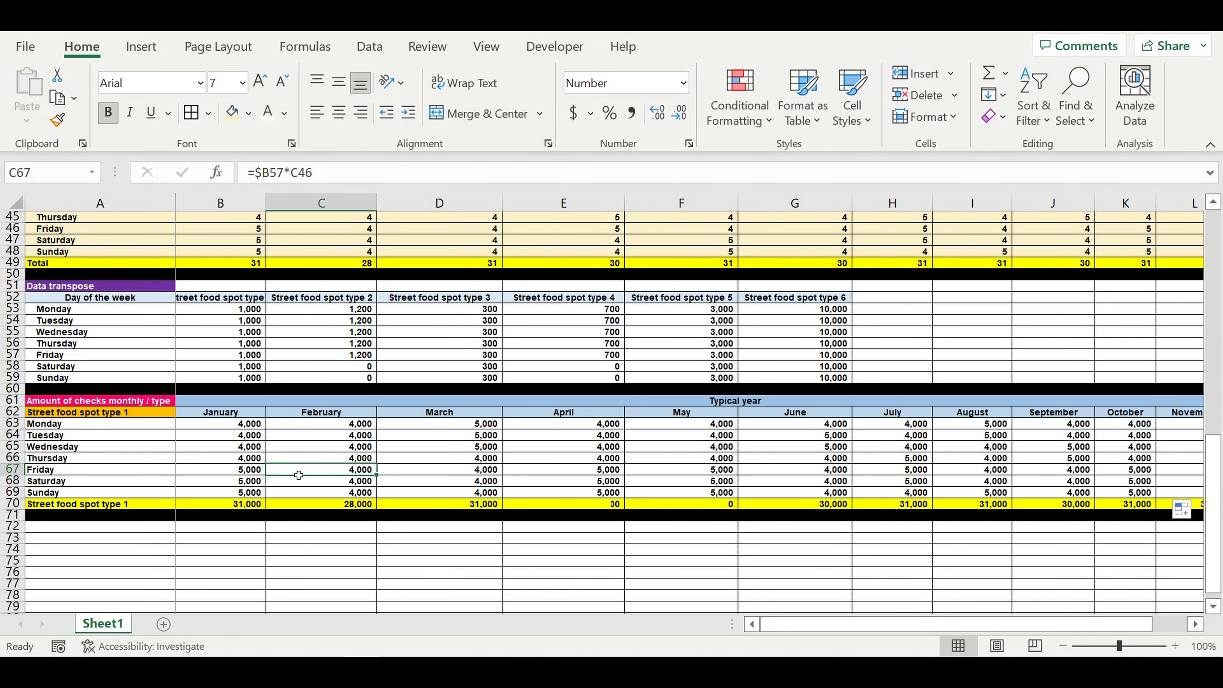
Indent the weekday labels in A63:A69 one level, like the labels of the tables above
{"action": "left_click", "coordinate": [122, 416]}
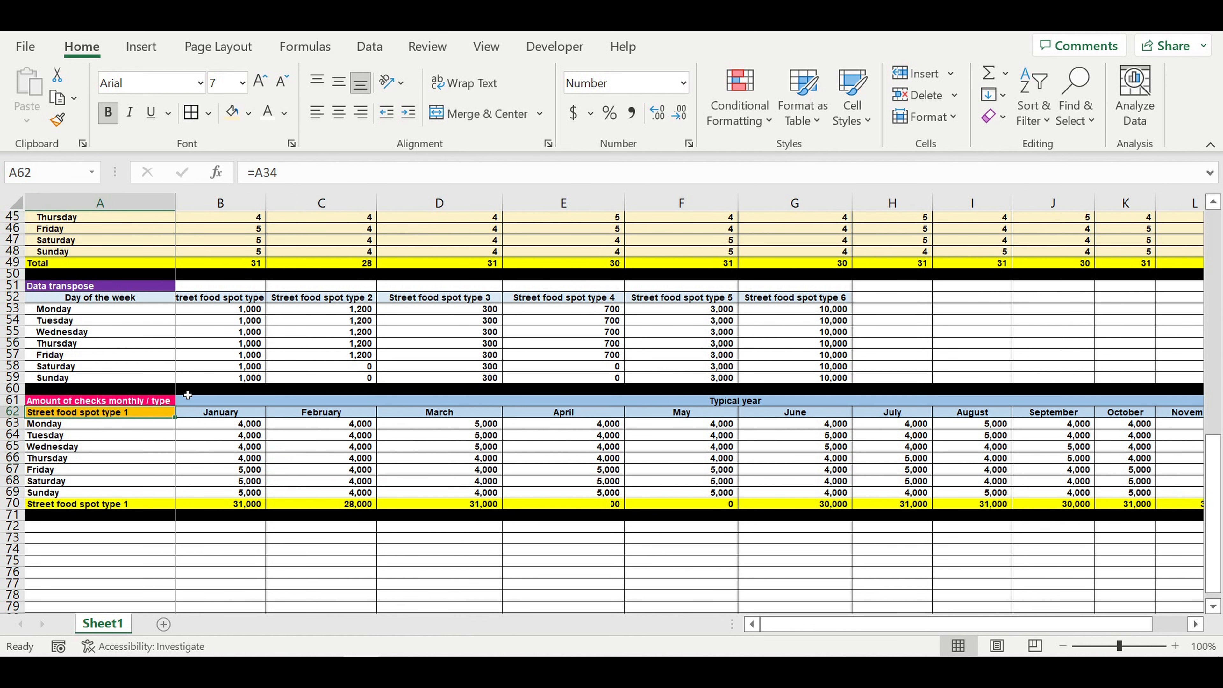
{"action": "scroll", "coordinate": [137, 362], "scroll_direction": "up", "scroll_amount": 7}
{"action": "scroll", "coordinate": [138, 361], "scroll_direction": "up", "scroll_amount": 1}
{"action": "left_click_drag", "start_coordinate": [116, 368], "coordinate": [120, 426]}
{"action": "scroll", "coordinate": [219, 454], "scroll_direction": "down", "scroll_amount": 10}
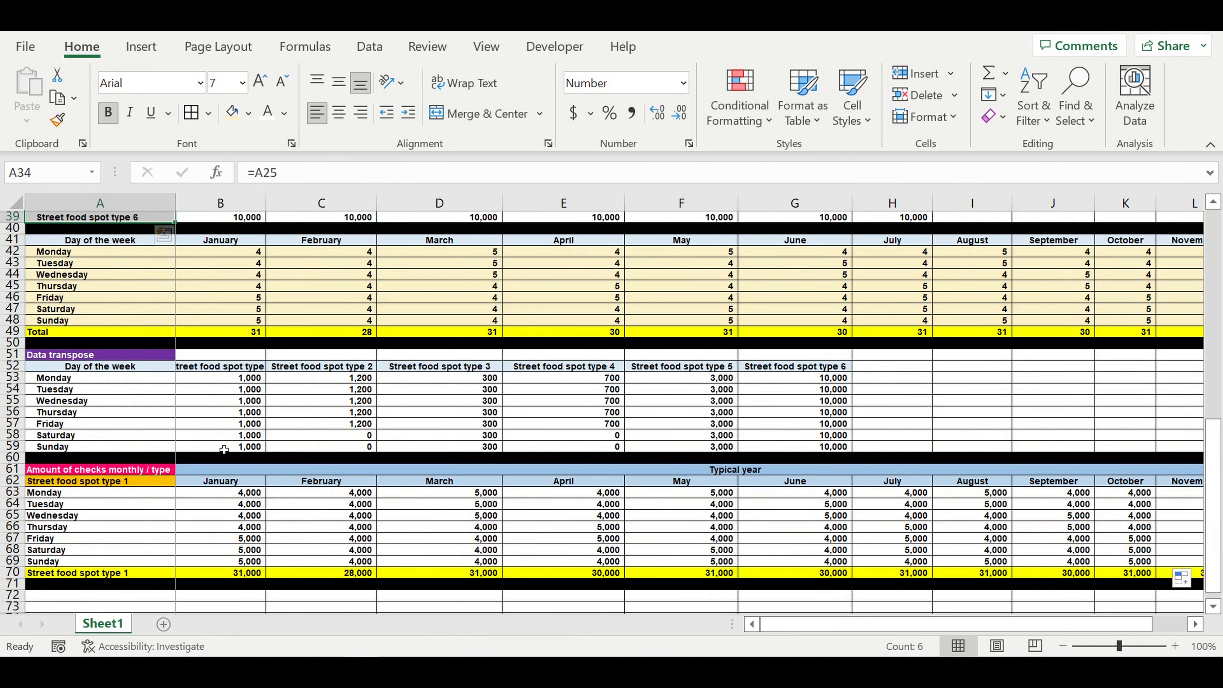
{"action": "left_click_drag", "start_coordinate": [70, 356], "coordinate": [75, 429]}
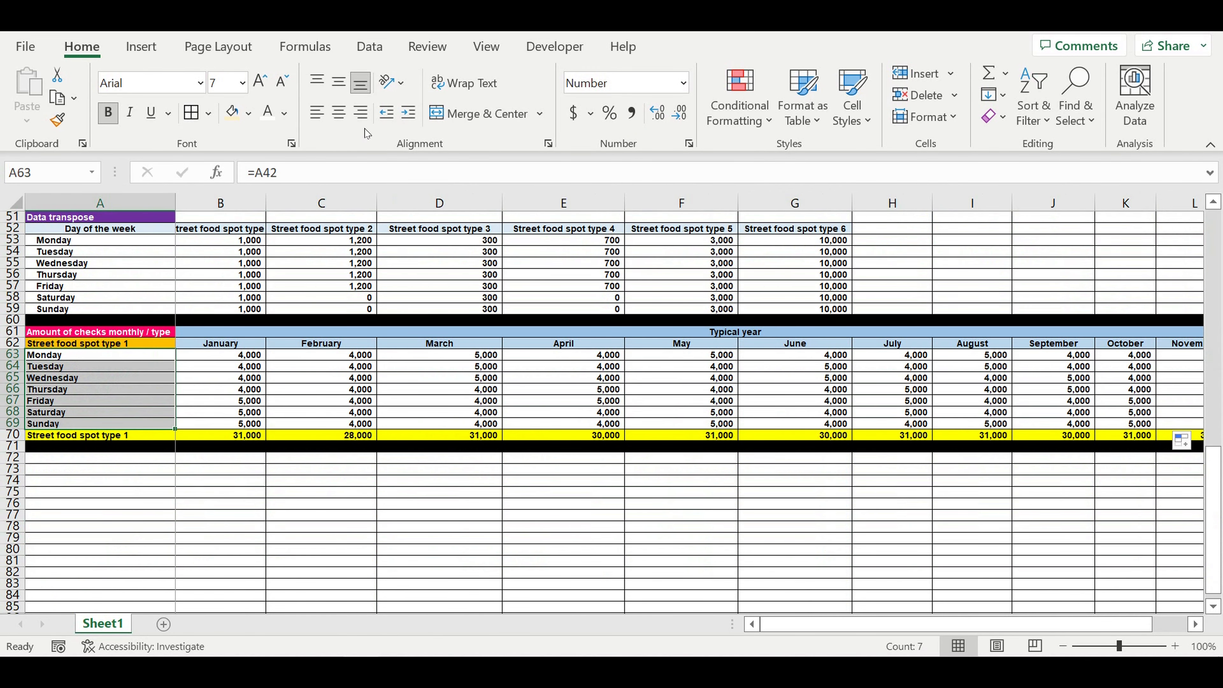
{"action": "left_click", "coordinate": [408, 113]}
{"action": "left_click", "coordinate": [164, 471]}
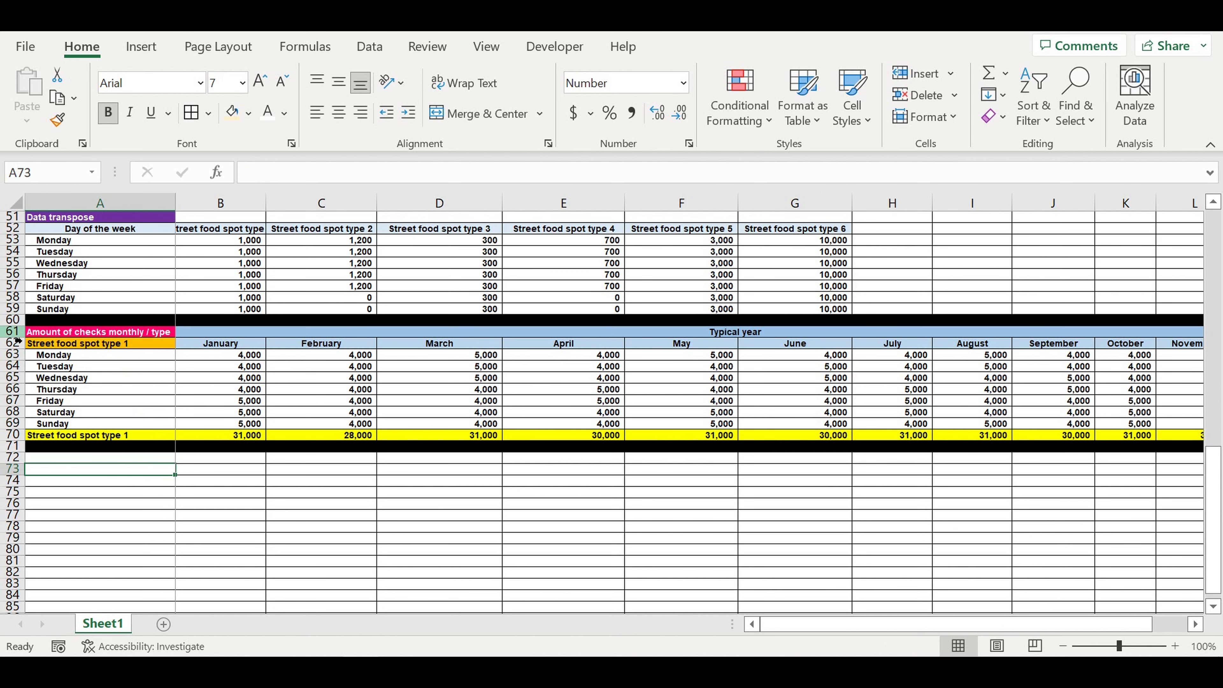
Copy the monthly checks table for street food spot type 1, rows 61 to 71, and paste it at A72
{"action": "left_click_drag", "start_coordinate": [13, 333], "coordinate": [14, 435]}
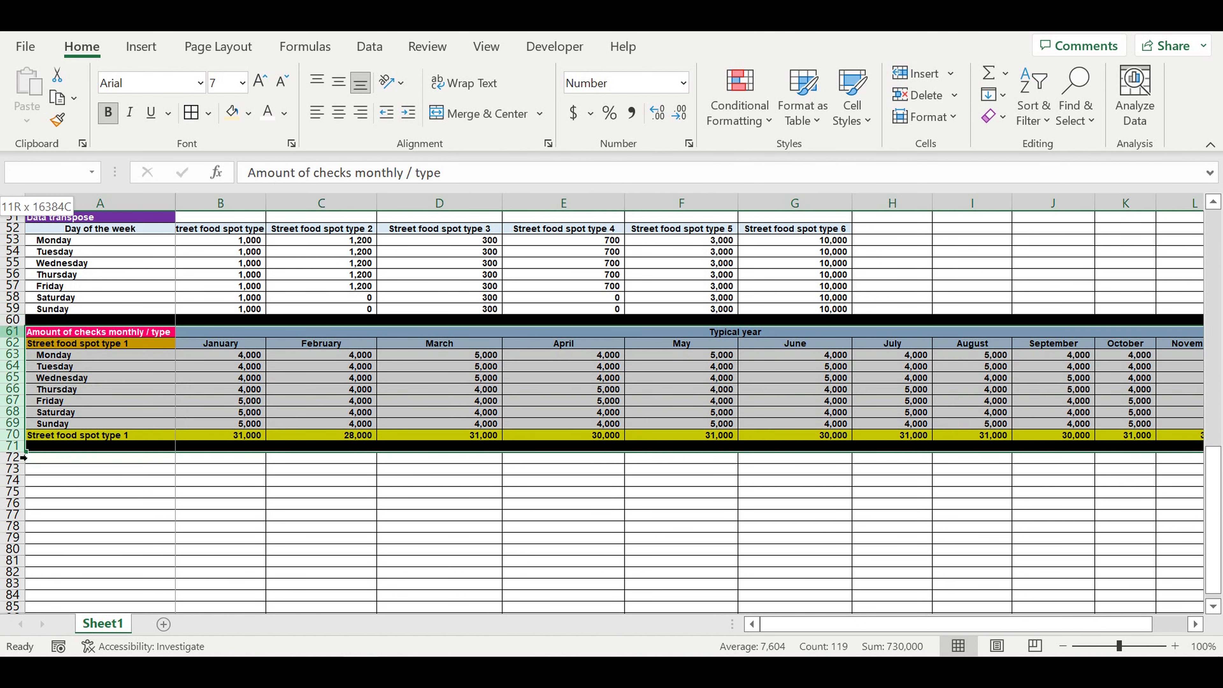
{"action": "key", "text": "ctrl+c"}
{"action": "left_click", "coordinate": [87, 457]}
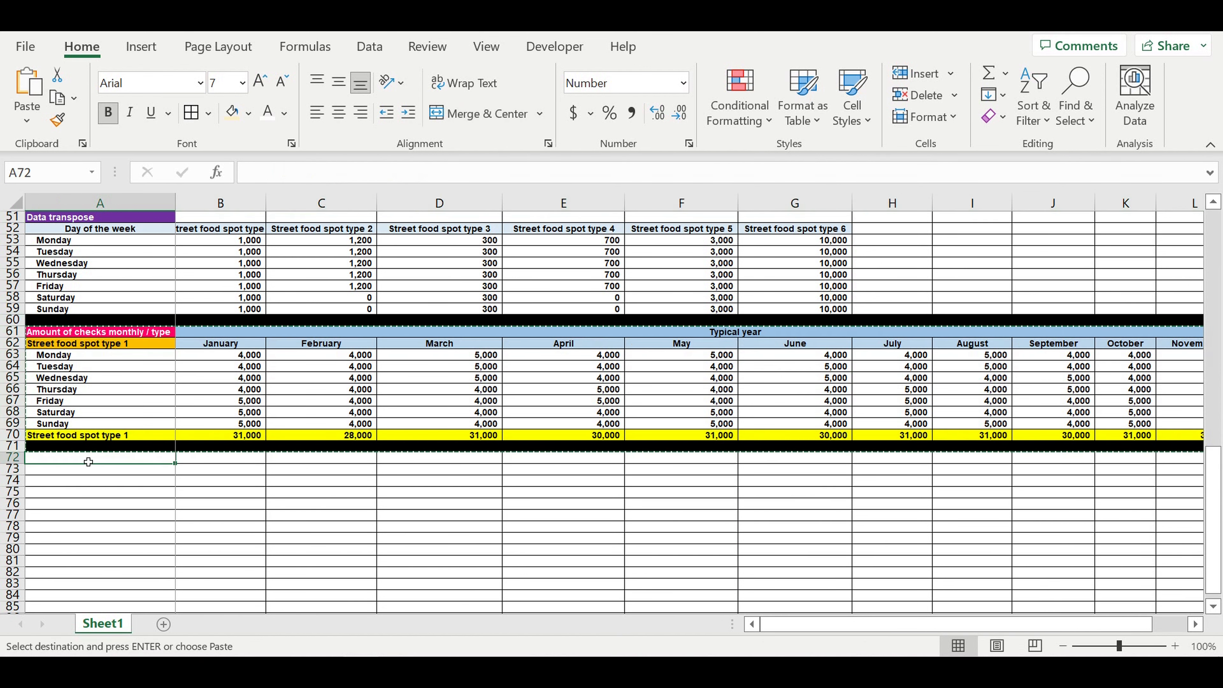
{"action": "key", "text": "ctrl+v"}
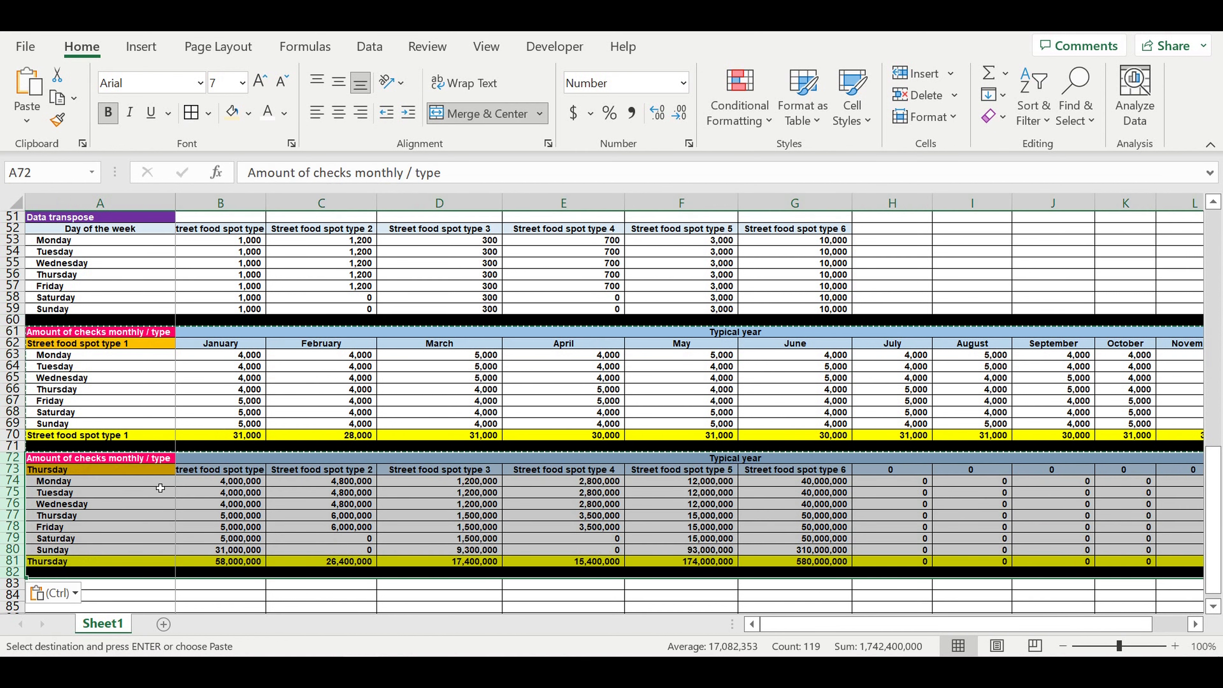
Link the copied table's weekday labels to the first table with =A63 in A74, filled down to A80
{"action": "left_click", "coordinate": [150, 487]}
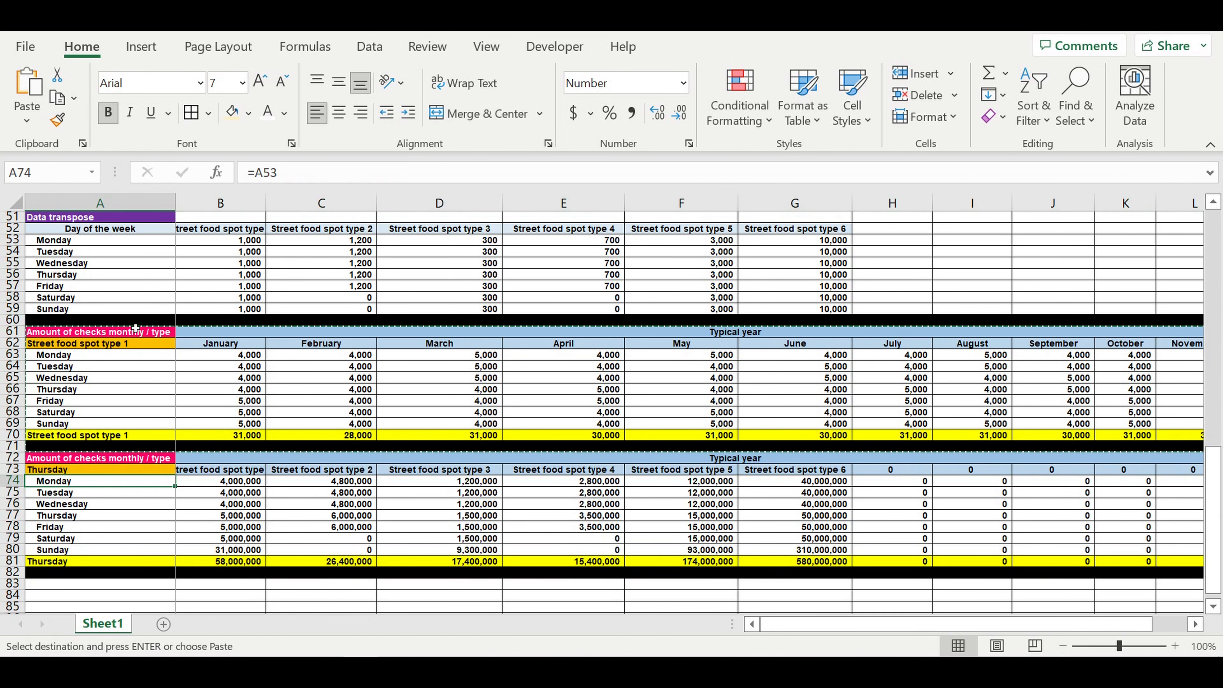
{"action": "type", "text": "="}
{"action": "left_click", "coordinate": [64, 356]}
{"action": "key", "text": "Return"}
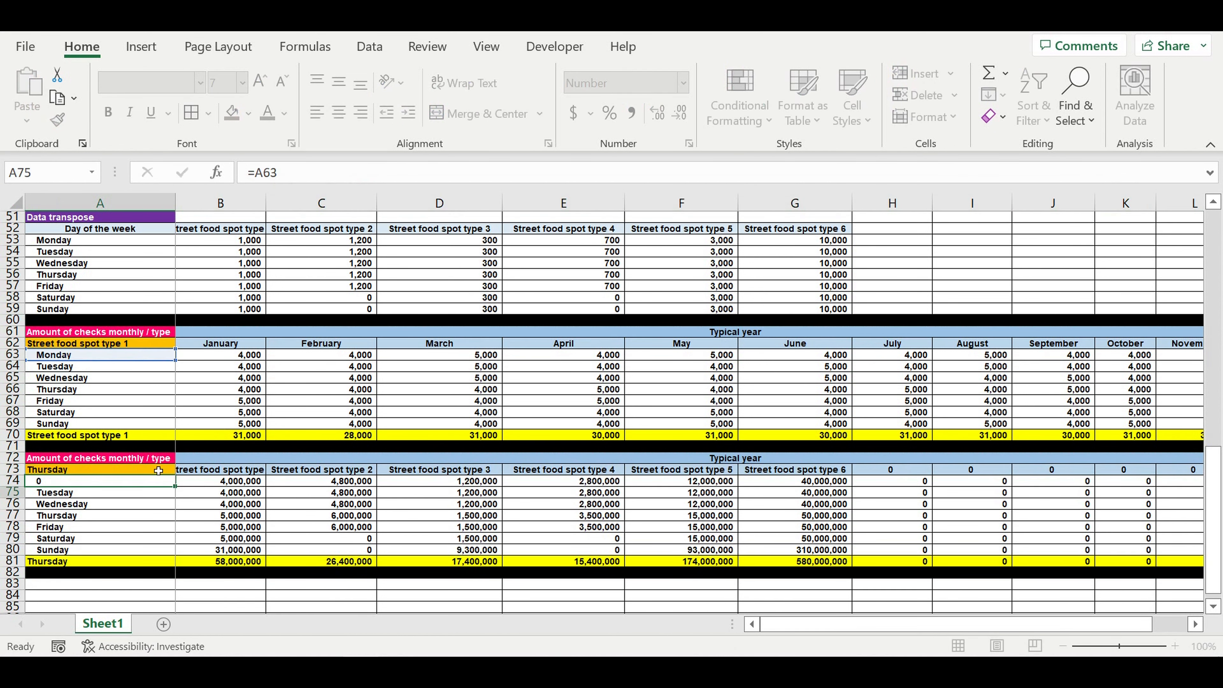
{"action": "left_click", "coordinate": [121, 481]}
{"action": "left_click_drag", "start_coordinate": [174, 487], "coordinate": [159, 554]}
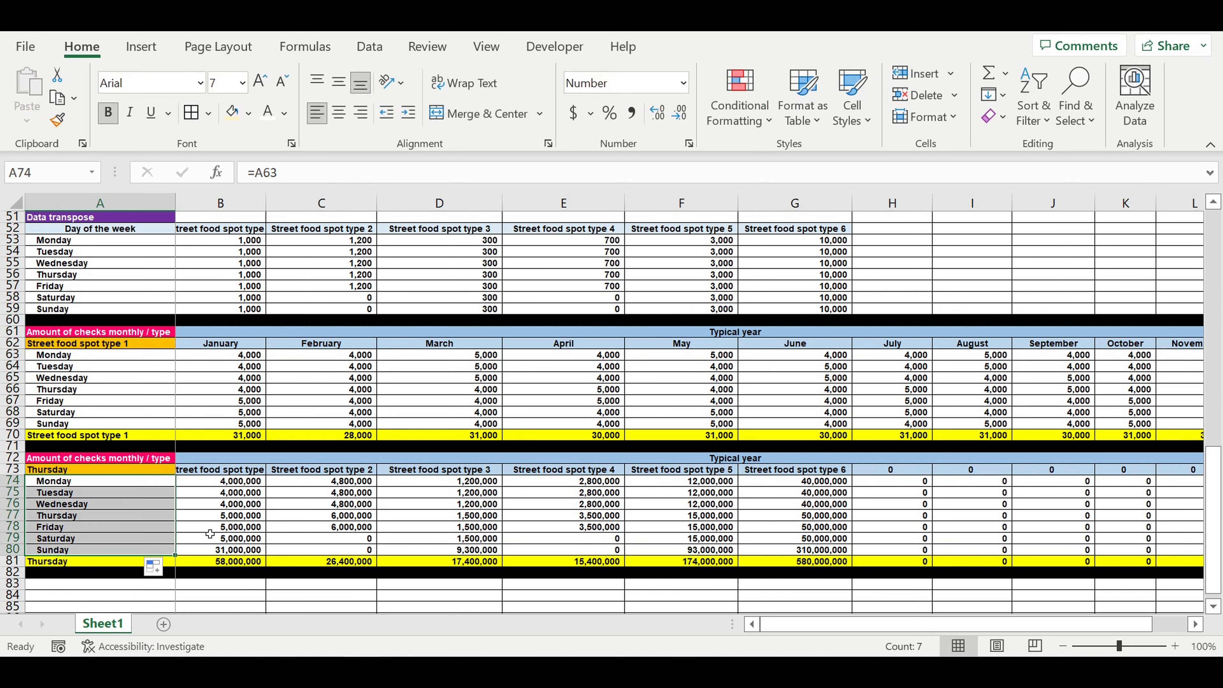
Link the copied table's month headers to the first table with =B62 in B73, filled across to December
{"action": "left_click", "coordinate": [199, 470]}
{"action": "type", "text": "="}
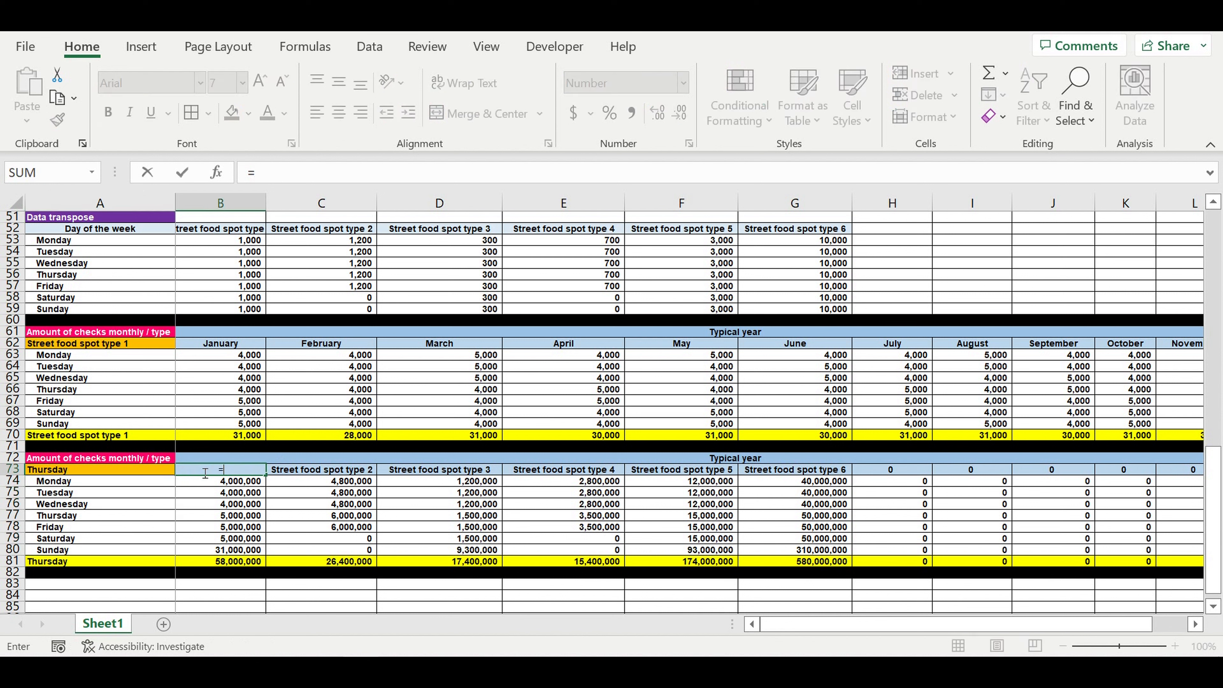
{"action": "left_click", "coordinate": [223, 349]}
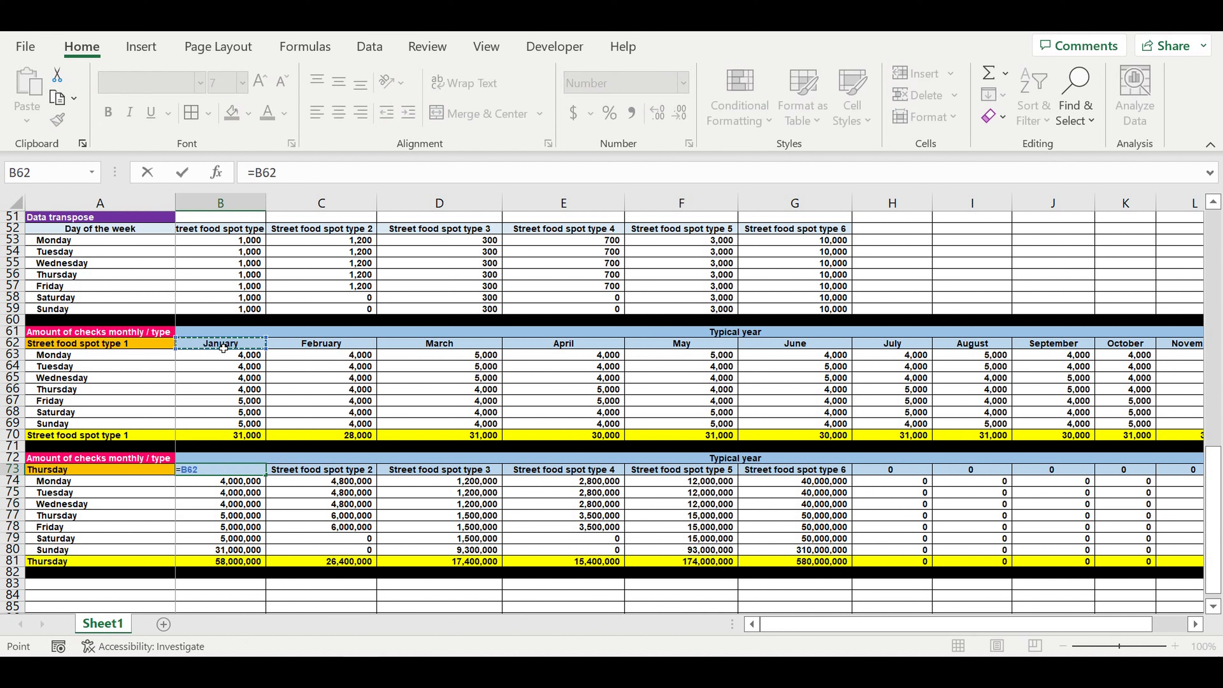
{"action": "key", "text": "Return"}
{"action": "left_click", "coordinate": [243, 472]}
{"action": "left_click_drag", "start_coordinate": [267, 477], "coordinate": [972, 495]}
{"action": "left_click_drag", "start_coordinate": [966, 624], "coordinate": [857, 624]}
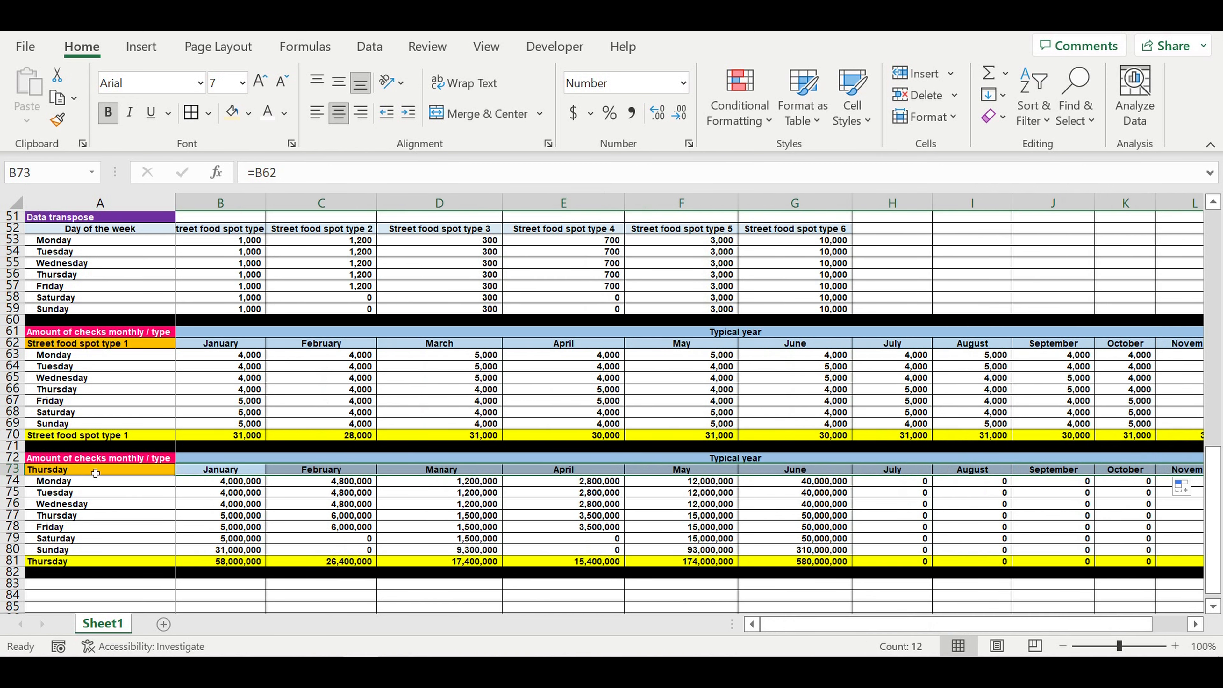
Copy the second monthly checks table, rows 72 to 82, and paste it directly below at A83
{"action": "left_click", "coordinate": [101, 511]}
{"action": "left_click_drag", "start_coordinate": [12, 458], "coordinate": [22, 578]}
{"action": "key", "text": "ctrl+c"}
{"action": "scroll", "coordinate": [155, 462], "scroll_direction": "down", "scroll_amount": 1}
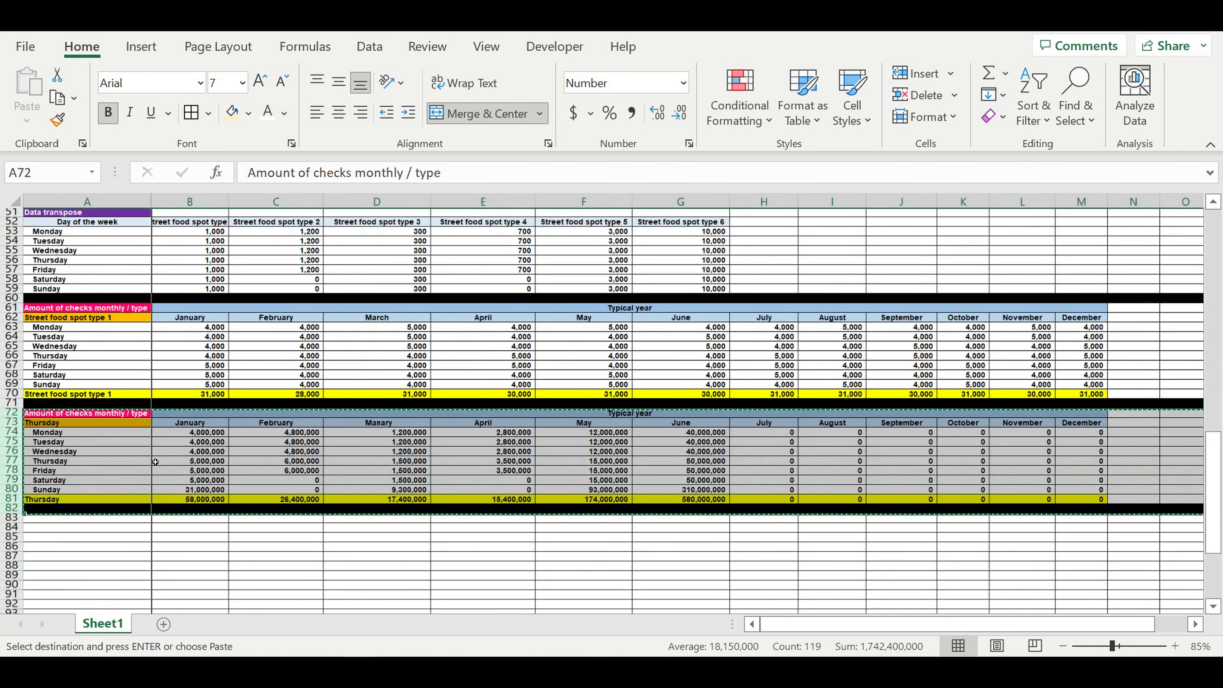
{"action": "scroll", "coordinate": [155, 461], "scroll_direction": "down", "scroll_amount": 3}
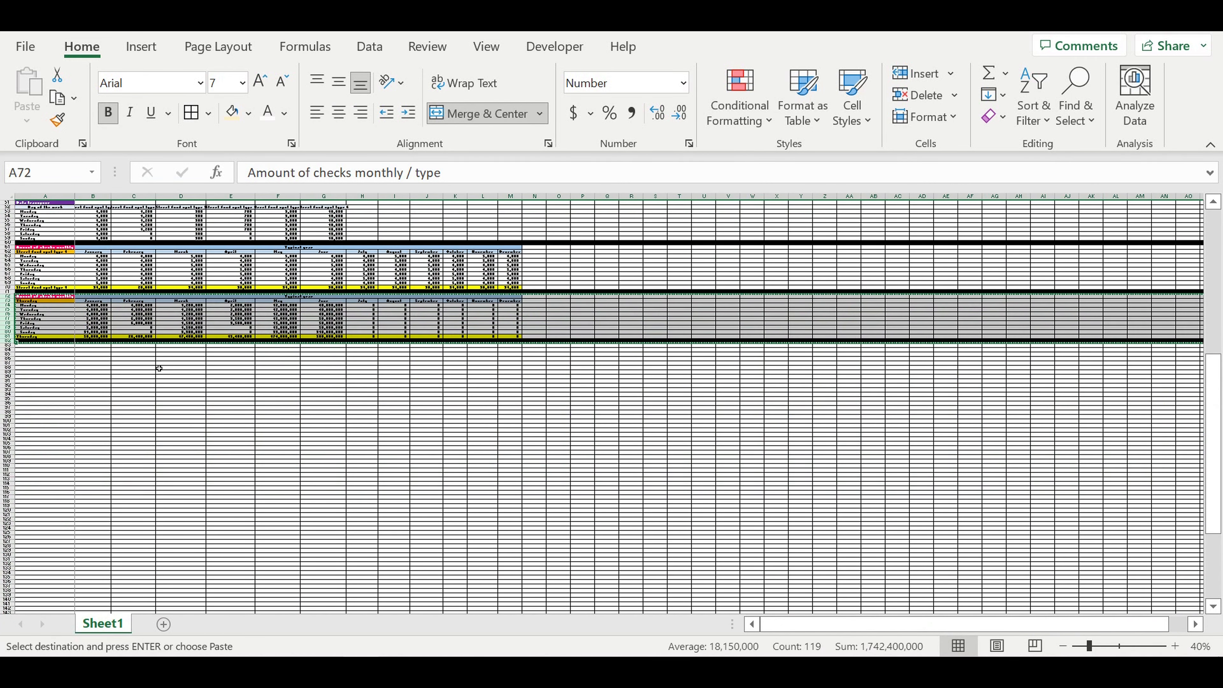
{"action": "scroll", "coordinate": [159, 369], "scroll_direction": "up", "scroll_amount": 2}
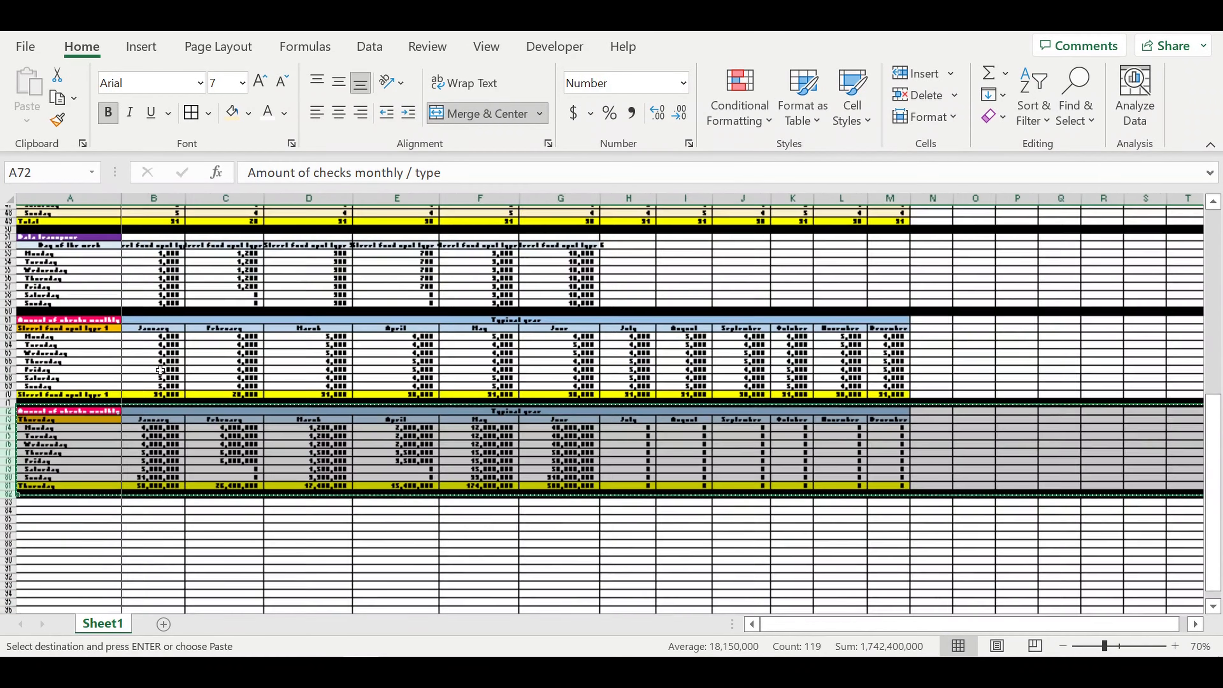
{"action": "scroll", "coordinate": [161, 374], "scroll_direction": "up", "scroll_amount": 1}
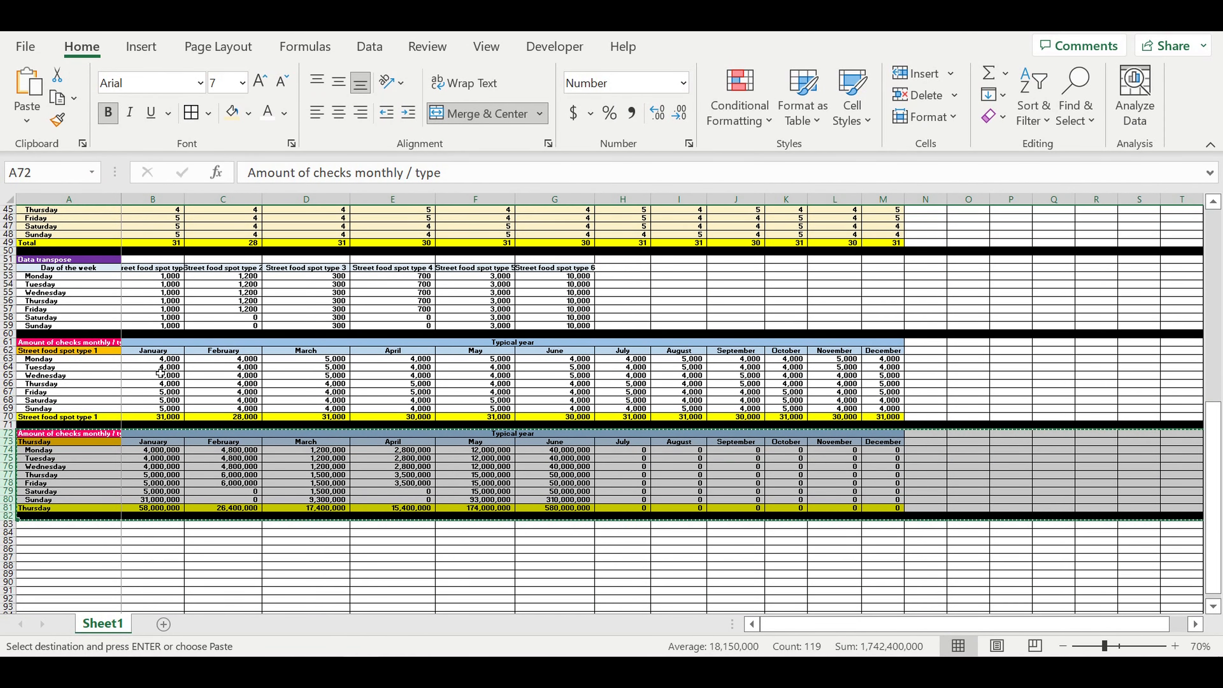
{"action": "scroll", "coordinate": [163, 379], "scroll_direction": "up", "scroll_amount": 2}
{"action": "scroll", "coordinate": [192, 422], "scroll_direction": "down", "scroll_amount": 2}
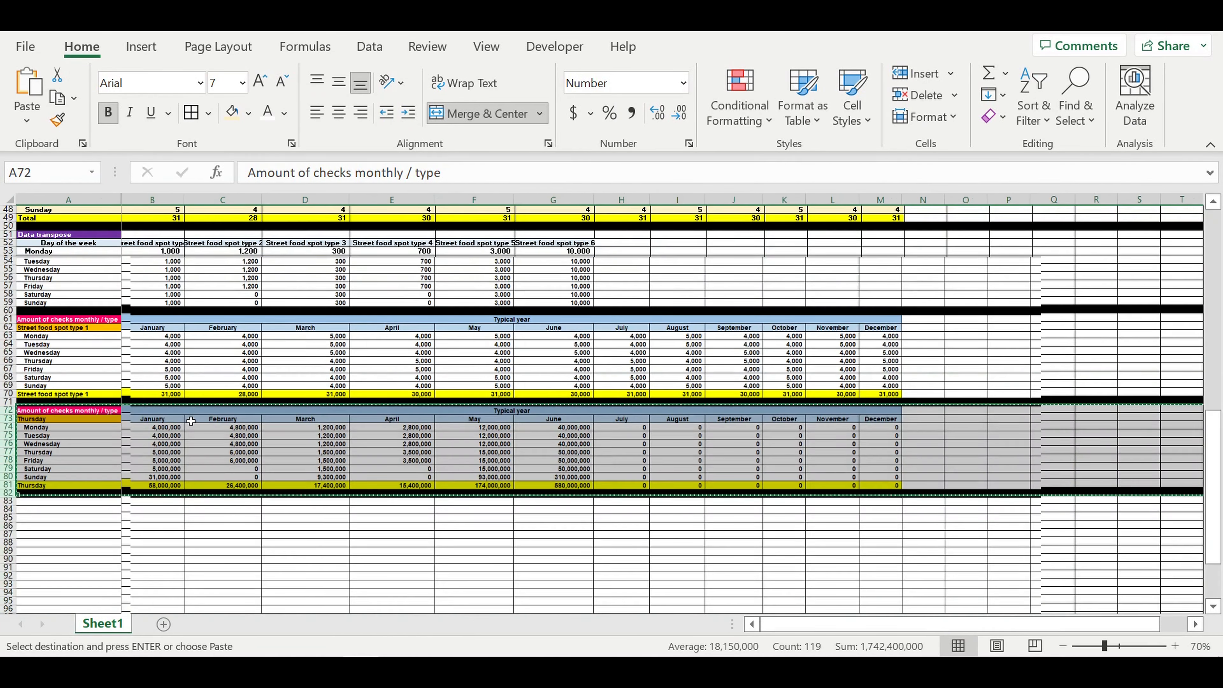
{"action": "scroll", "coordinate": [196, 424], "scroll_direction": "up", "scroll_amount": 1}
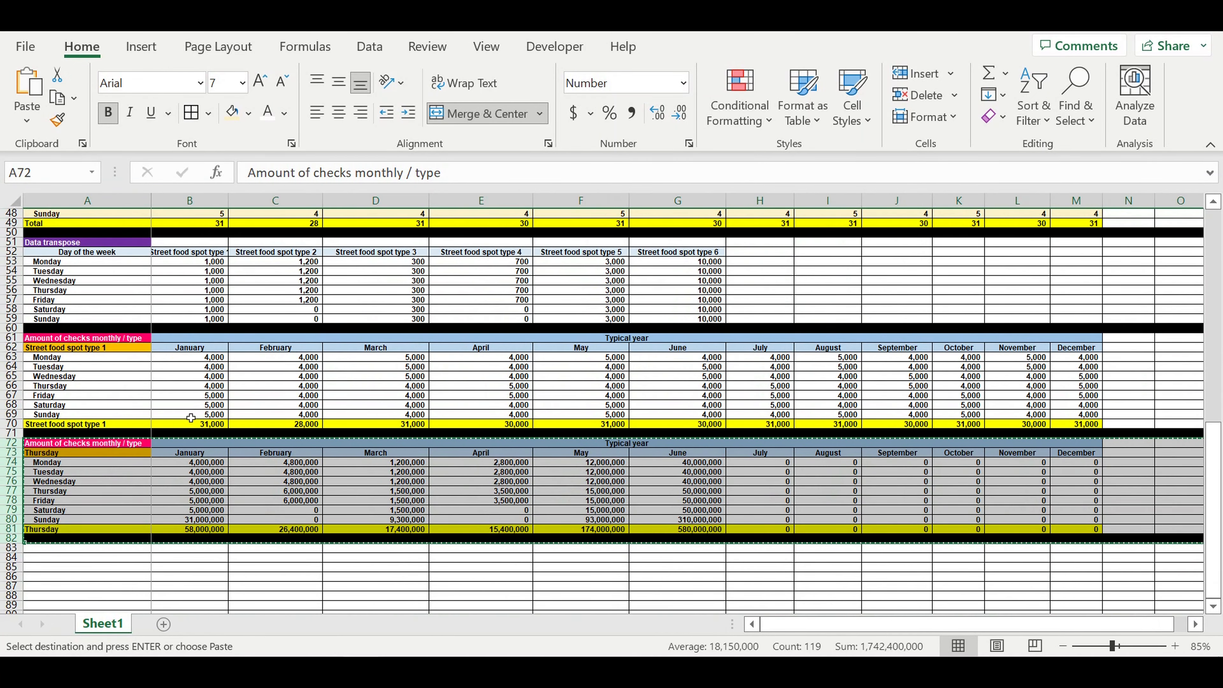
{"action": "scroll", "coordinate": [191, 418], "scroll_direction": "up", "scroll_amount": 1}
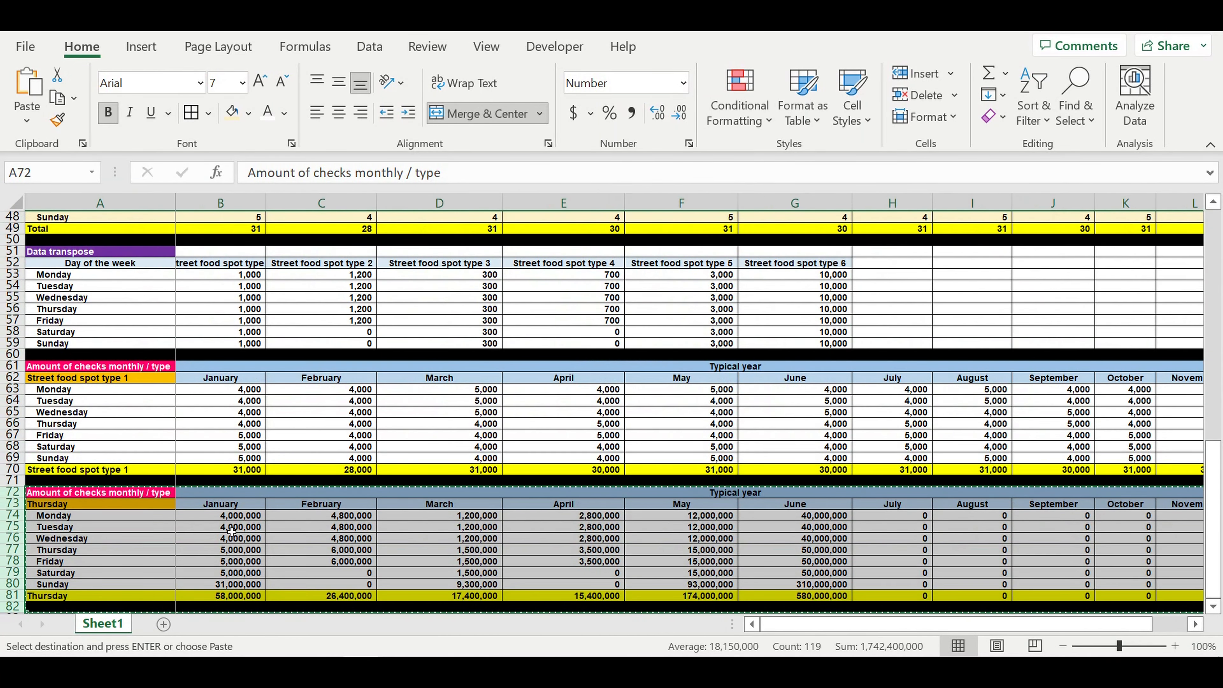
{"action": "left_click", "coordinate": [196, 541]}
{"action": "scroll", "coordinate": [196, 541], "scroll_direction": "down", "scroll_amount": 2}
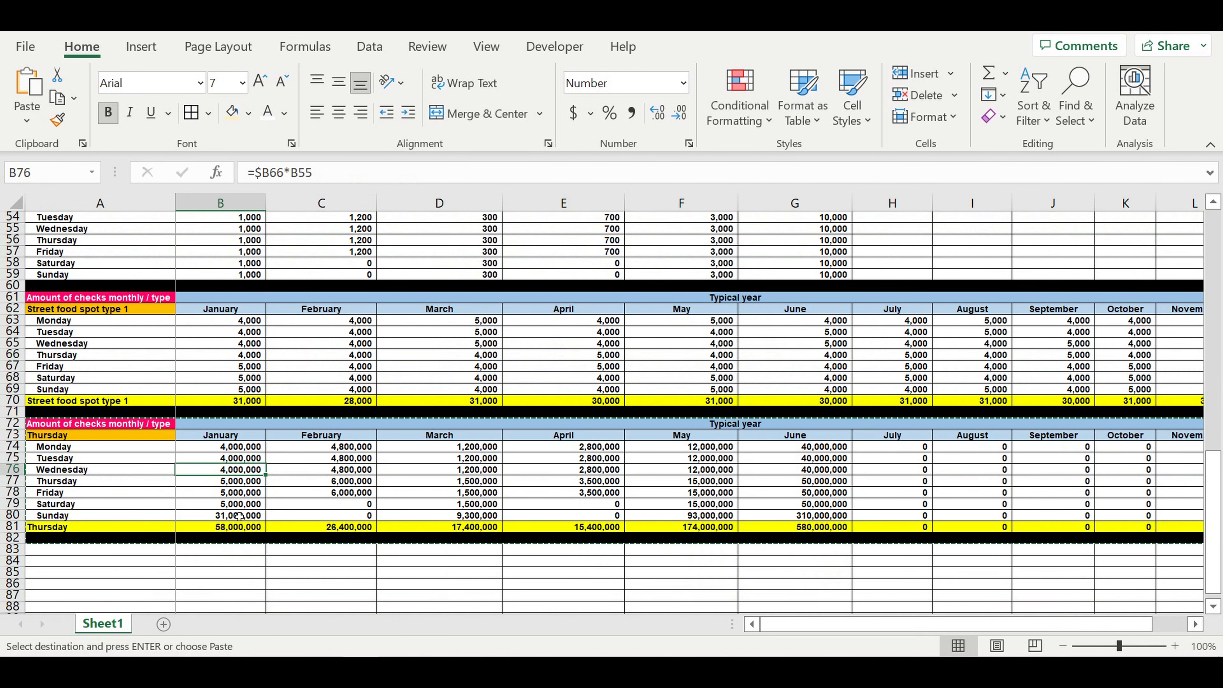
{"action": "left_click_drag", "start_coordinate": [15, 424], "coordinate": [17, 545]}
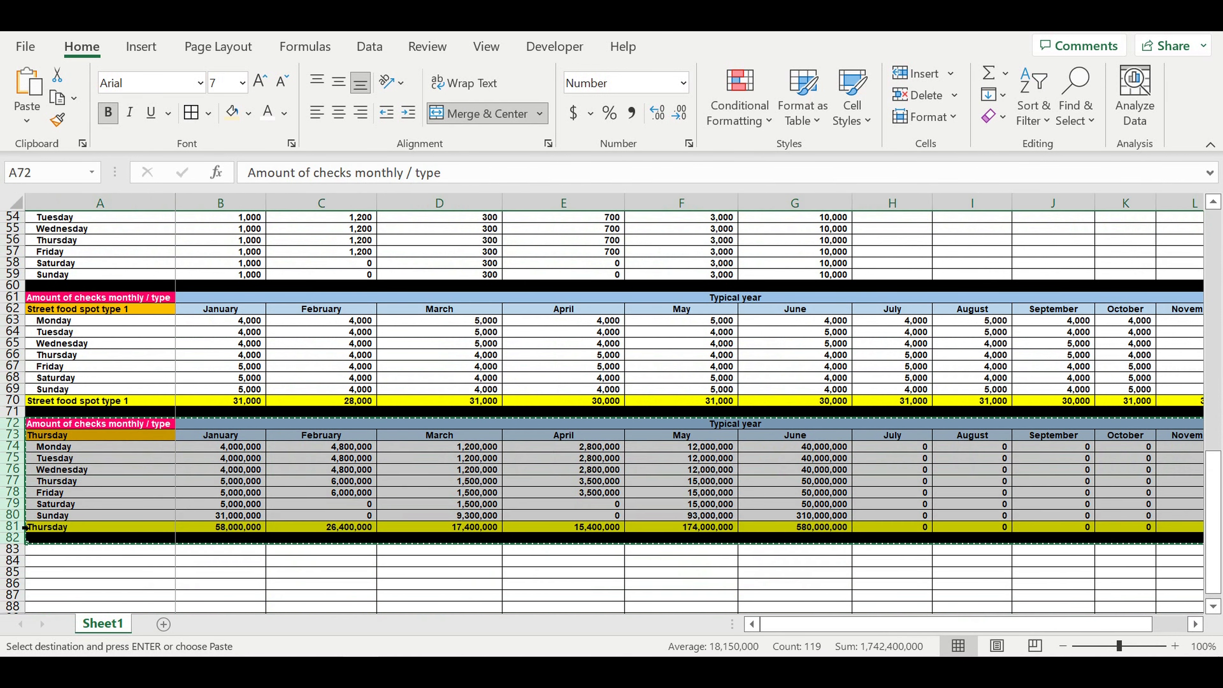
{"action": "left_click", "coordinate": [84, 554]}
{"action": "key", "text": "ctrl+v"}
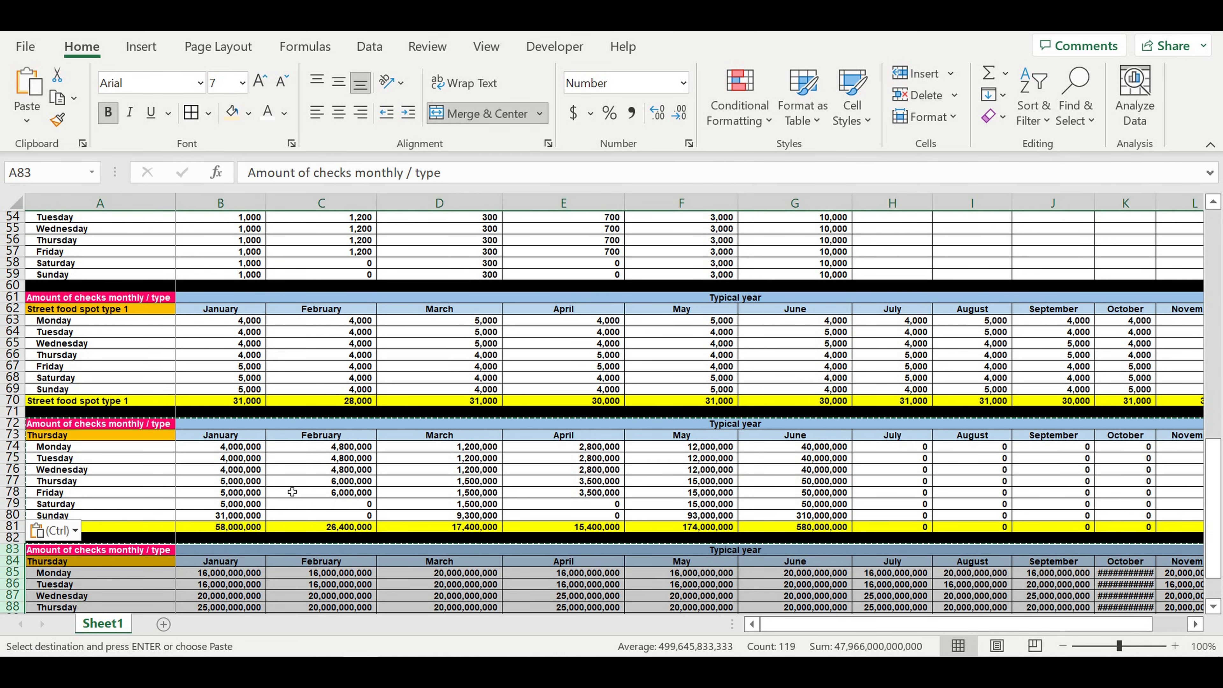
Paste the copied monthly checks table three more times, at A94, A105 and A116
{"action": "scroll", "coordinate": [292, 491], "scroll_direction": "down", "scroll_amount": 5}
{"action": "left_click", "coordinate": [97, 503]}
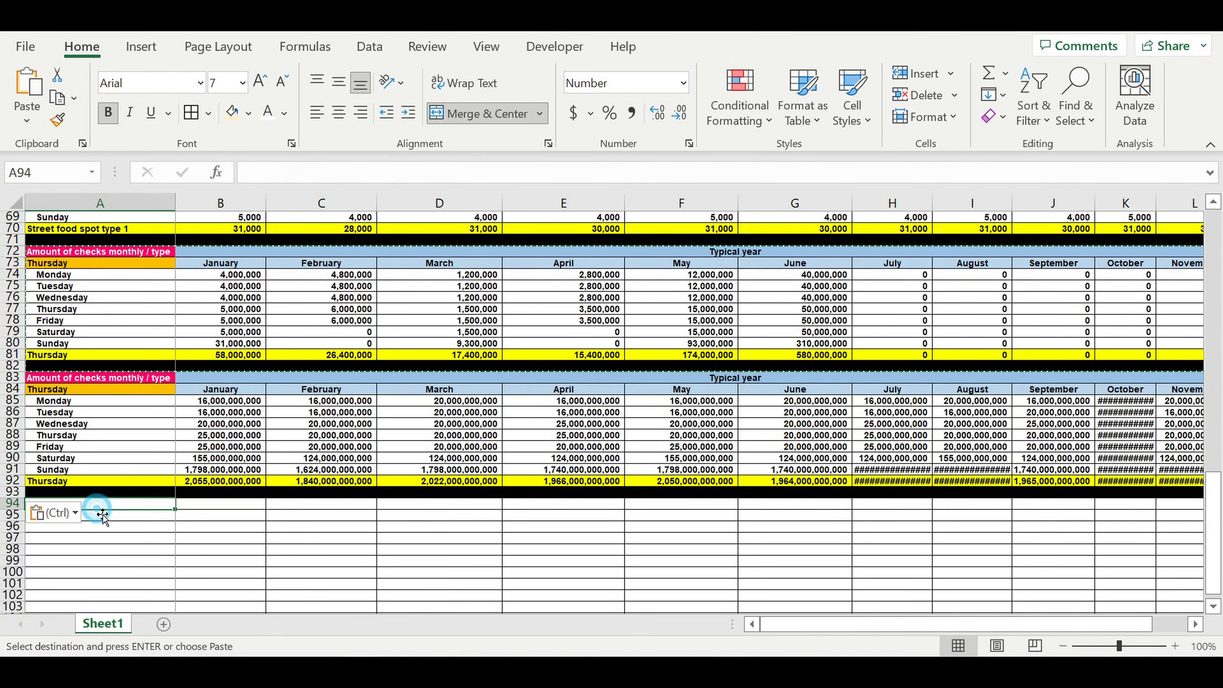
{"action": "key", "text": "ctrl+v"}
{"action": "scroll", "coordinate": [185, 488], "scroll_direction": "down", "scroll_amount": 5}
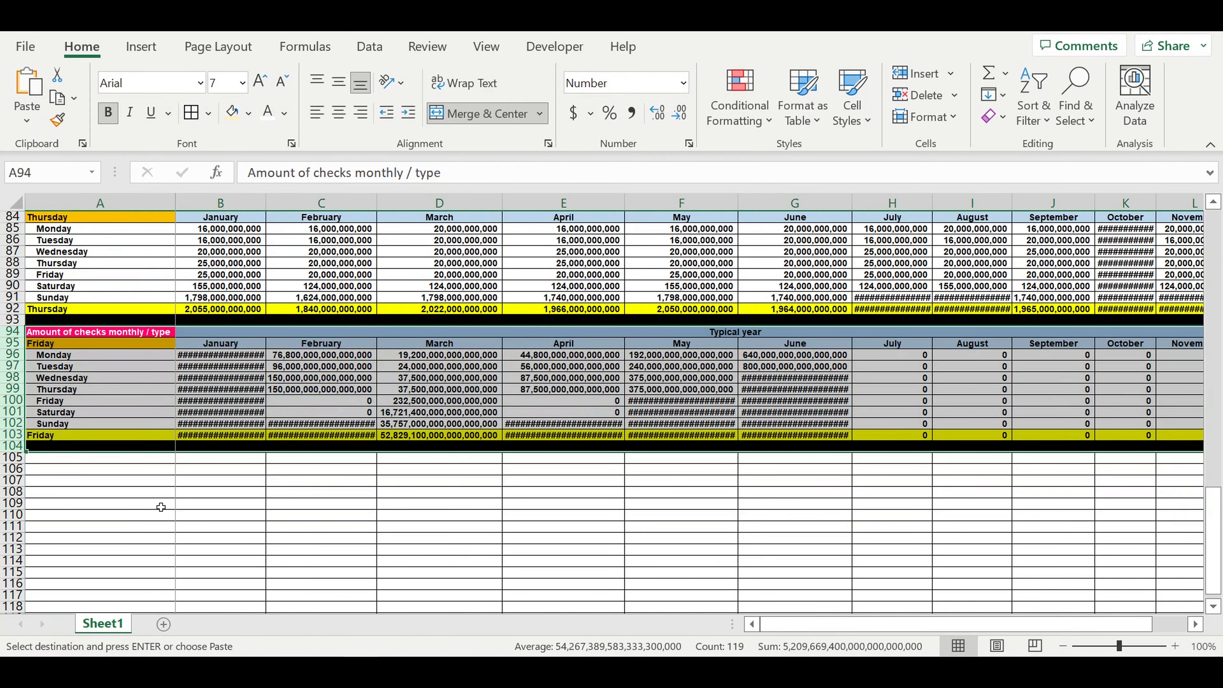
{"action": "left_click", "coordinate": [146, 458]}
{"action": "key", "text": "ctrl+v"}
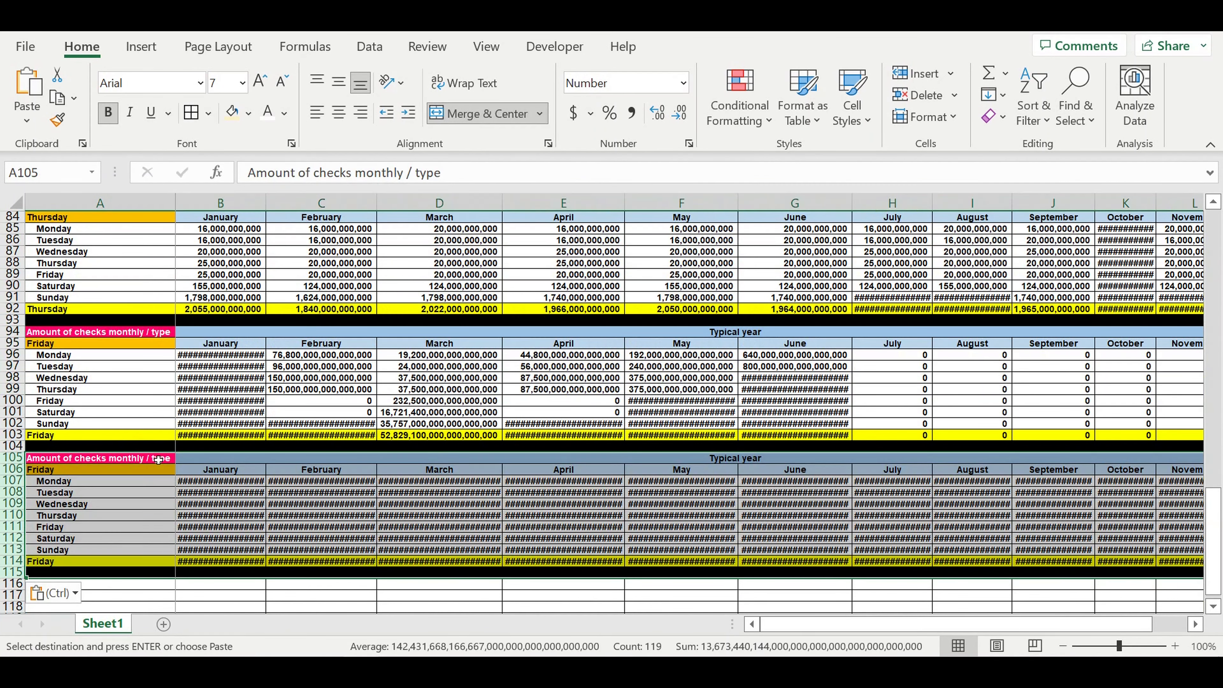
{"action": "scroll", "coordinate": [167, 470], "scroll_direction": "down", "scroll_amount": 3}
{"action": "left_click", "coordinate": [120, 481]}
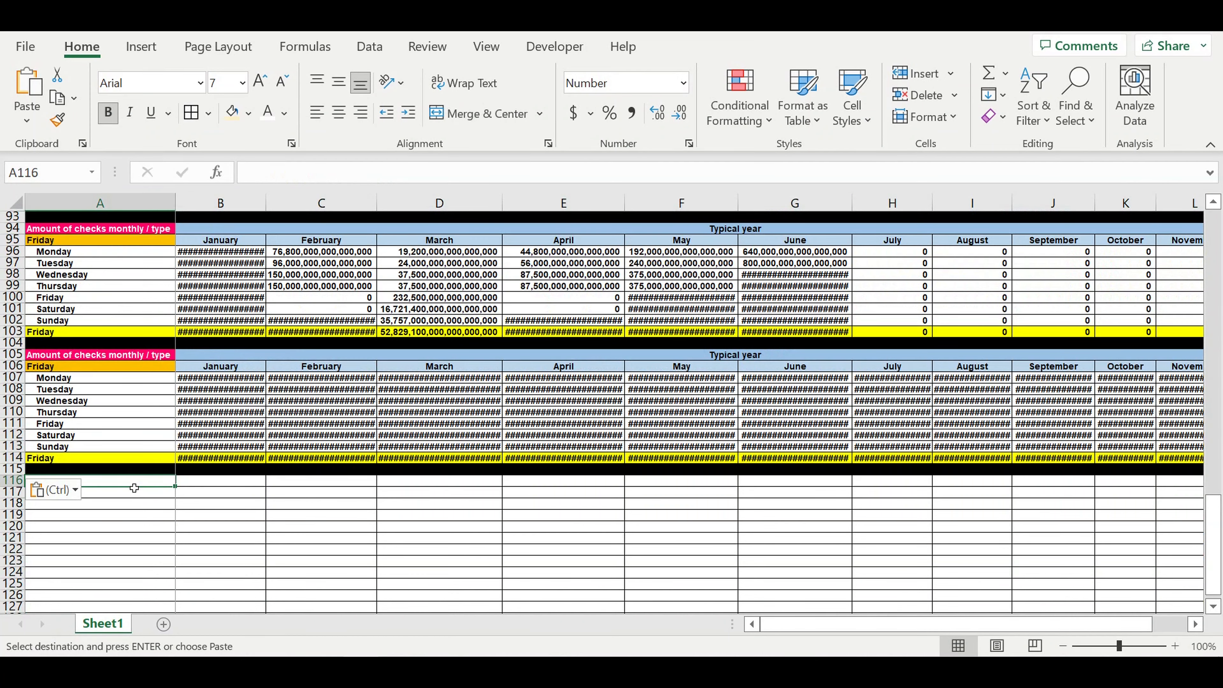
{"action": "key", "text": "ctrl+v"}
Copy the formula from B63 into B74 and repoint it to street food spot type 2, giving =$C53*B42
{"action": "scroll", "coordinate": [216, 432], "scroll_direction": "up", "scroll_amount": 11}
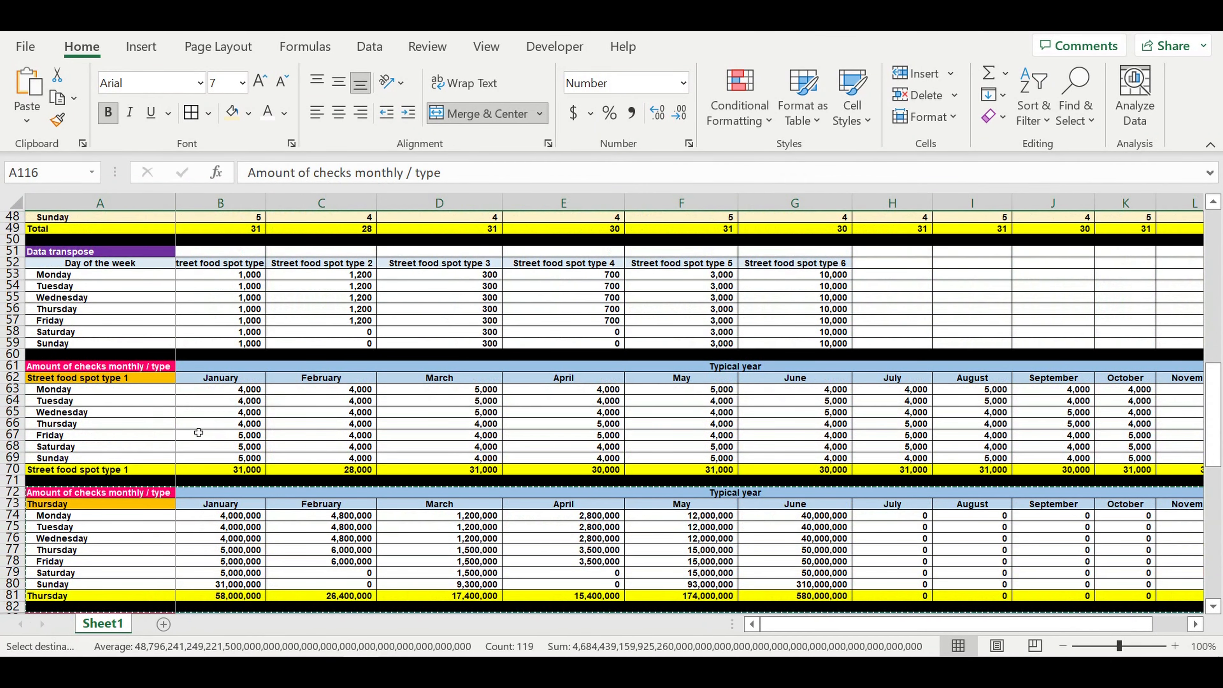
{"action": "left_click", "coordinate": [226, 391]}
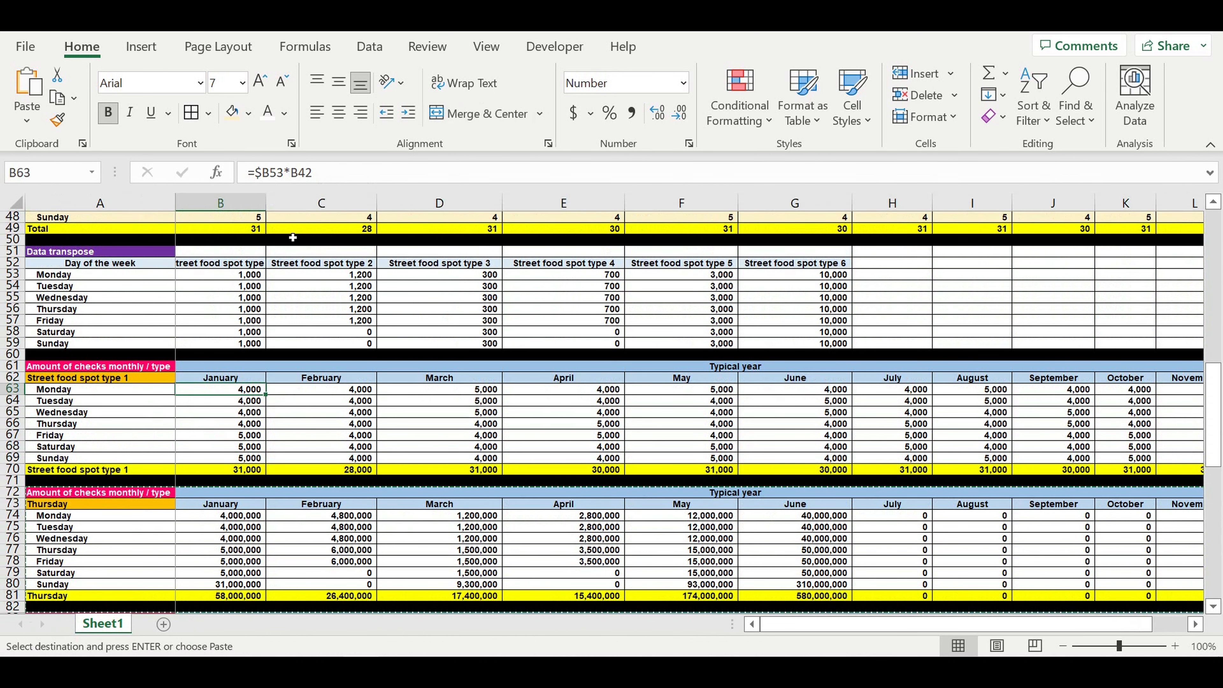
{"action": "key", "text": "F2"}
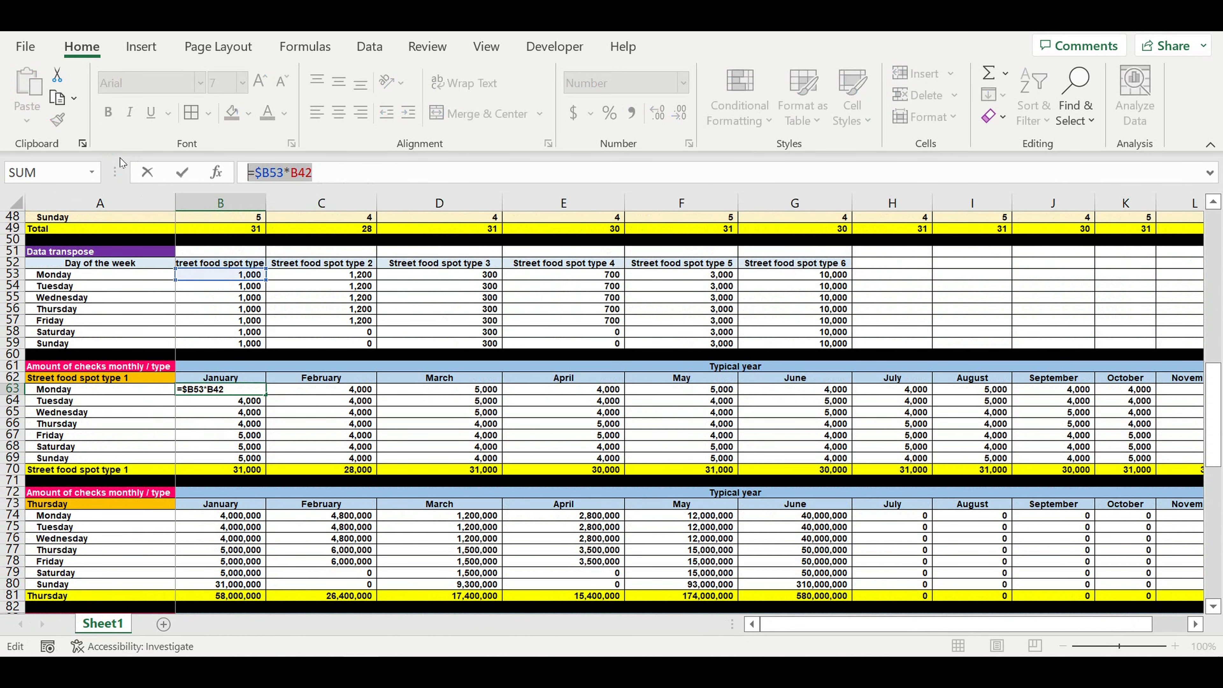
{"action": "key", "text": "Return"}
{"action": "left_click", "coordinate": [220, 520]}
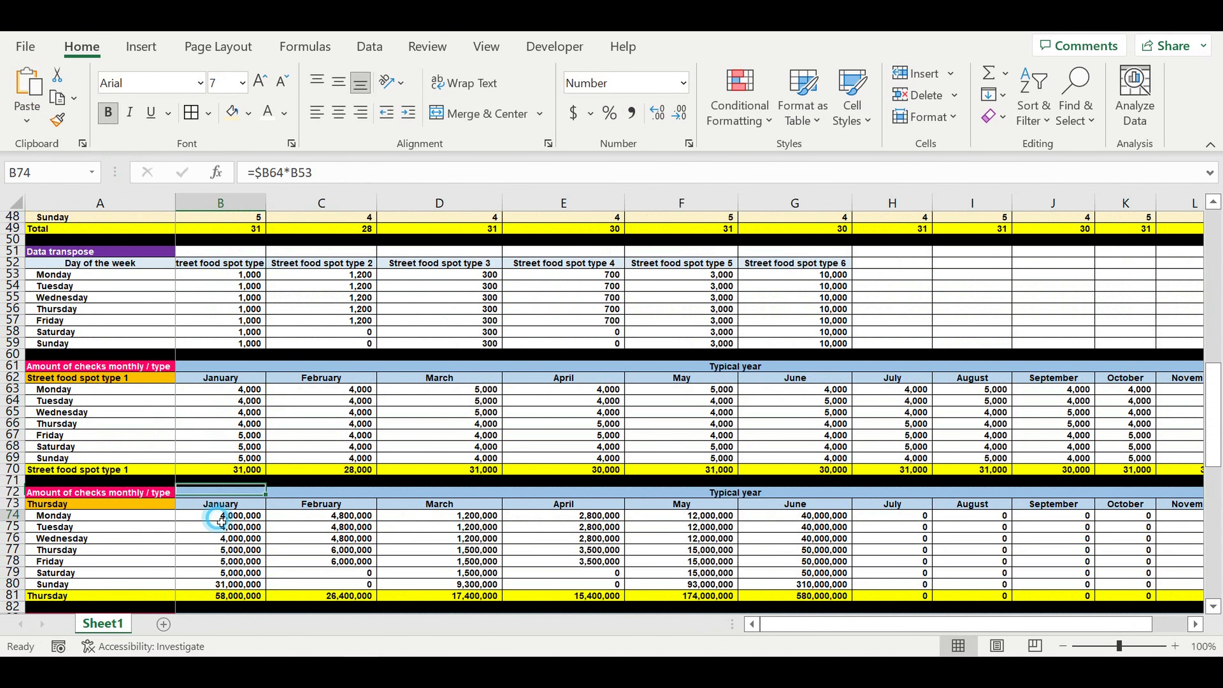
{"action": "left_click_drag", "start_coordinate": [337, 172], "coordinate": [159, 160]}
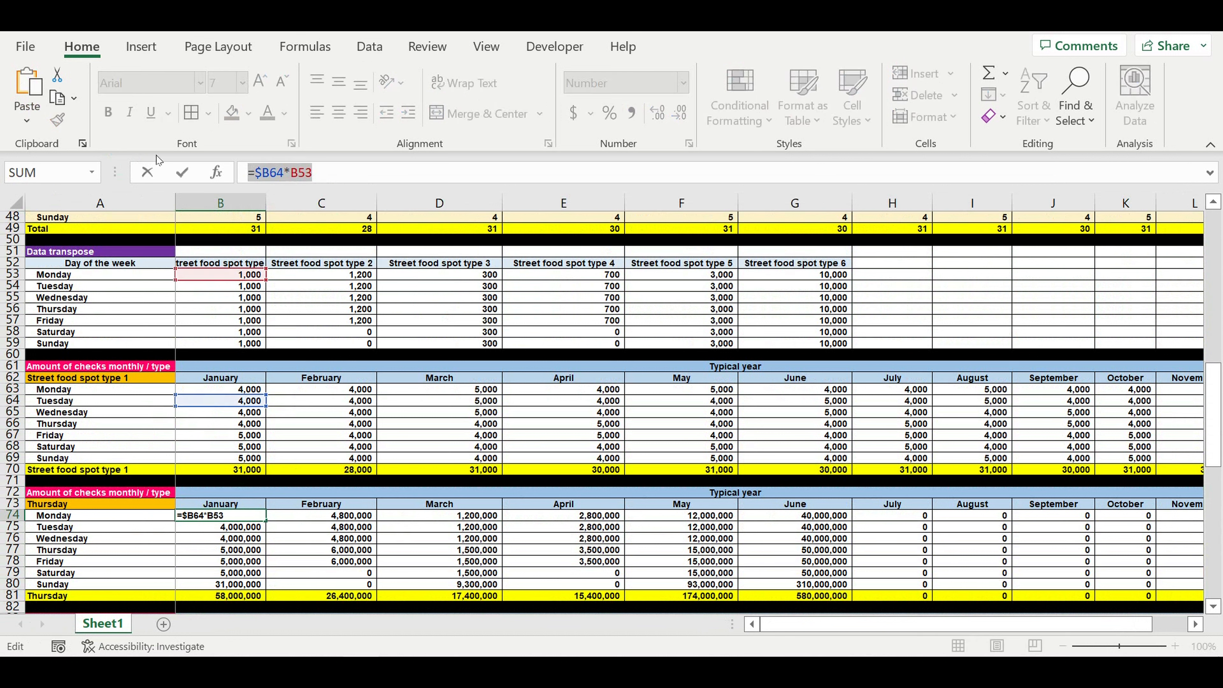
{"action": "type", "text": "=$B53*B42"}
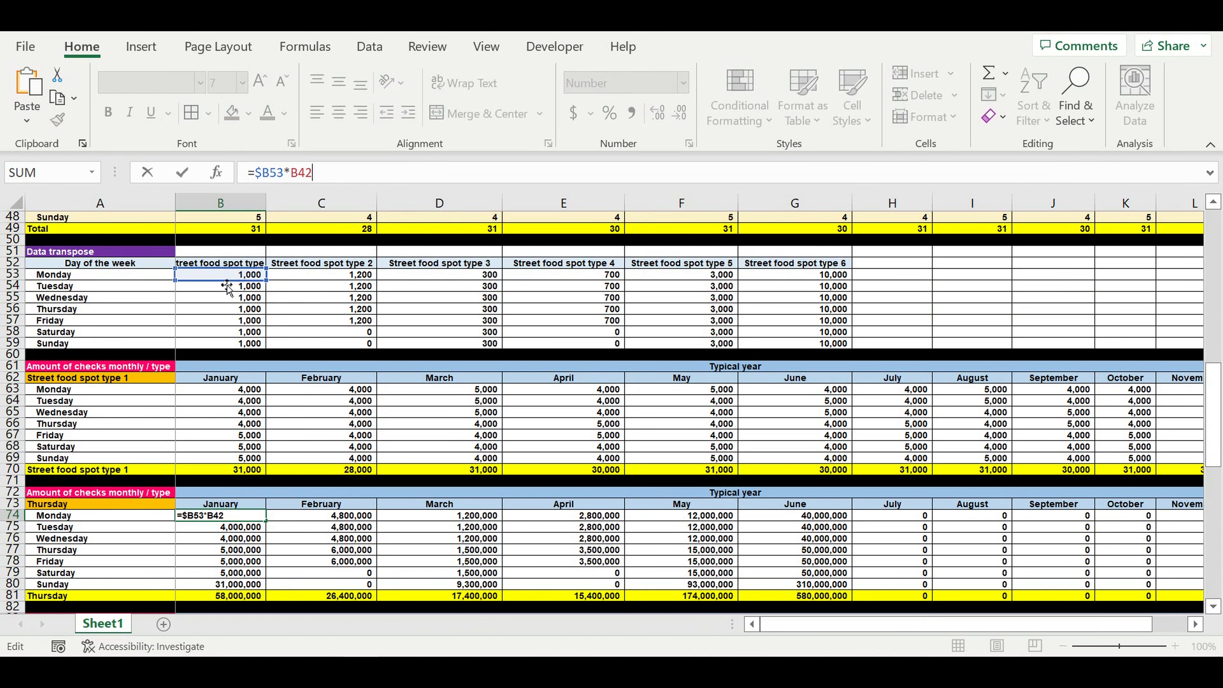
{"action": "left_click_drag", "start_coordinate": [227, 287], "coordinate": [322, 278]}
{"action": "scroll", "coordinate": [414, 332], "scroll_direction": "up", "scroll_amount": 3}
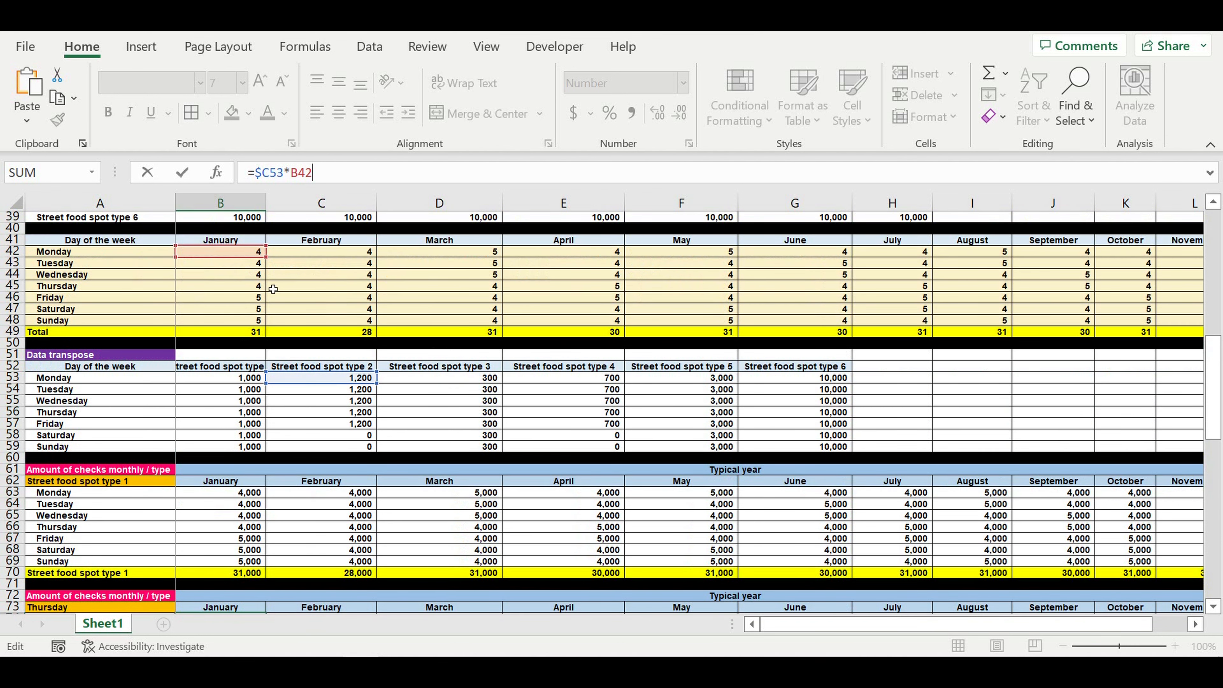
{"action": "key", "text": "Return"}
Fill the B74 formula down to Sunday and across to December, covering B74:M80
{"action": "scroll", "coordinate": [281, 470], "scroll_direction": "down", "scroll_amount": 3}
{"action": "left_click", "coordinate": [235, 493]}
{"action": "left_click_drag", "start_coordinate": [265, 497], "coordinate": [260, 568]}
{"action": "left_click_drag", "start_coordinate": [568, 543], "coordinate": [1080, 572]}
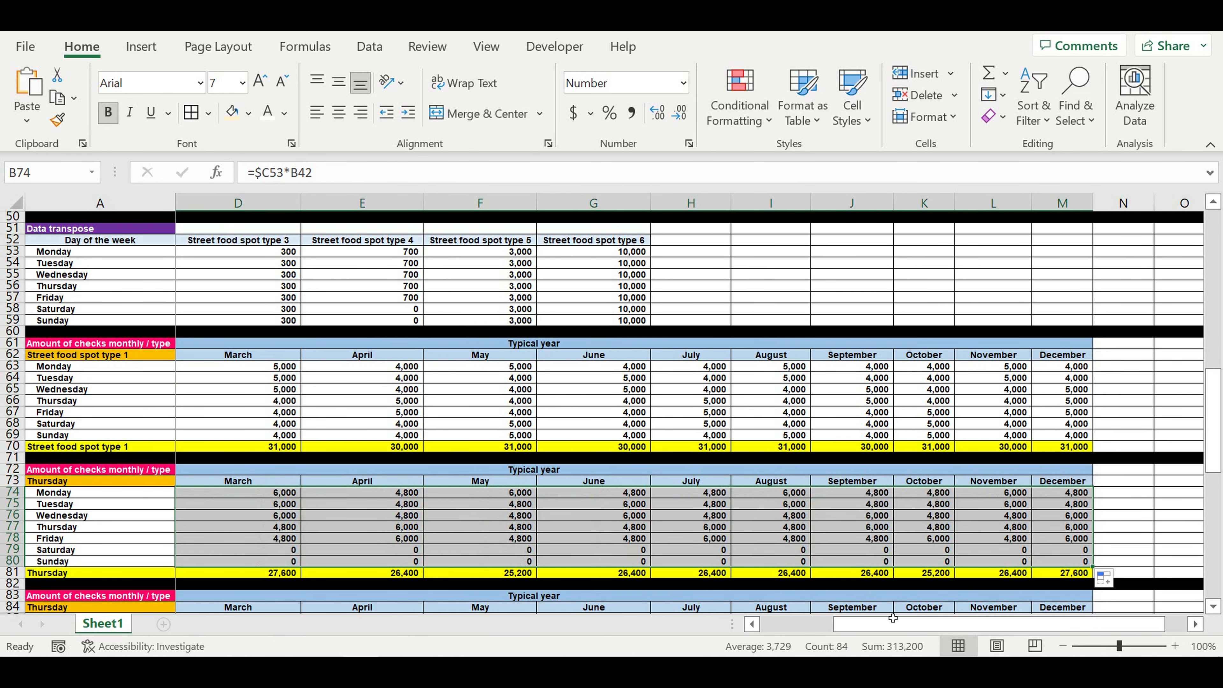
Copy the formula from B74 into B85 and repoint it to street food spot type 3, giving =$D53*B42
{"action": "left_click_drag", "start_coordinate": [855, 622], "coordinate": [648, 627]}
{"action": "left_click", "coordinate": [230, 493]}
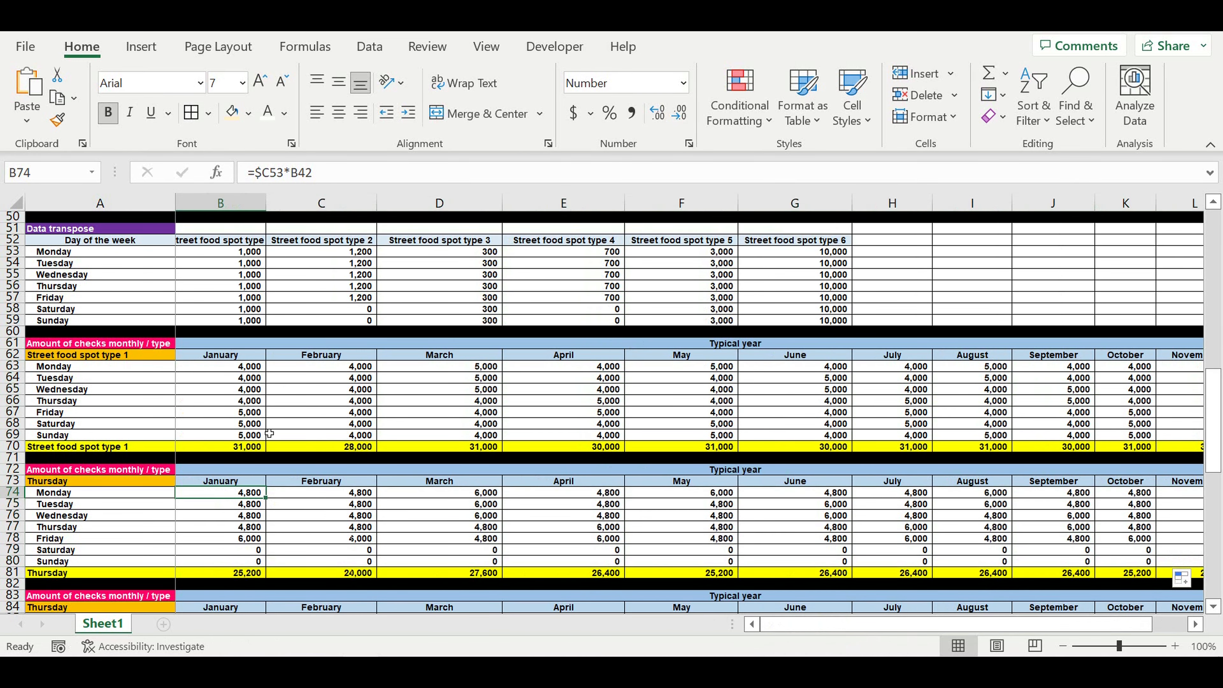
{"action": "left_click_drag", "start_coordinate": [359, 176], "coordinate": [195, 166]}
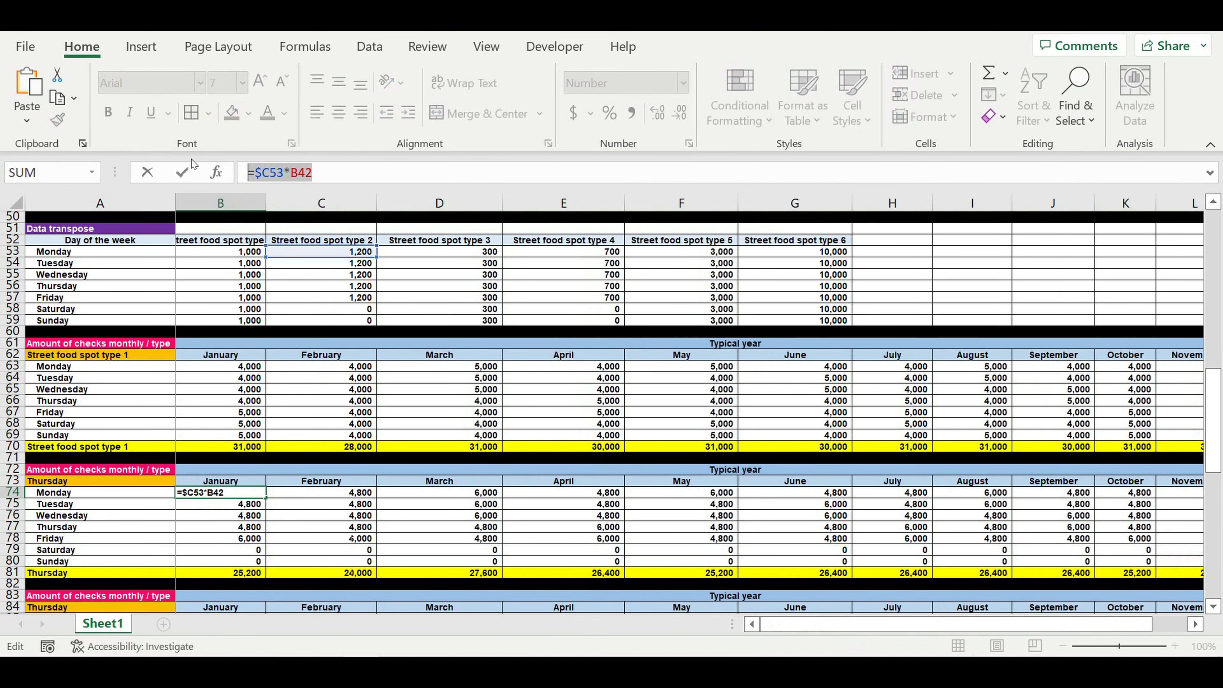
{"action": "key", "text": "Return"}
{"action": "scroll", "coordinate": [239, 519], "scroll_direction": "down", "scroll_amount": 3}
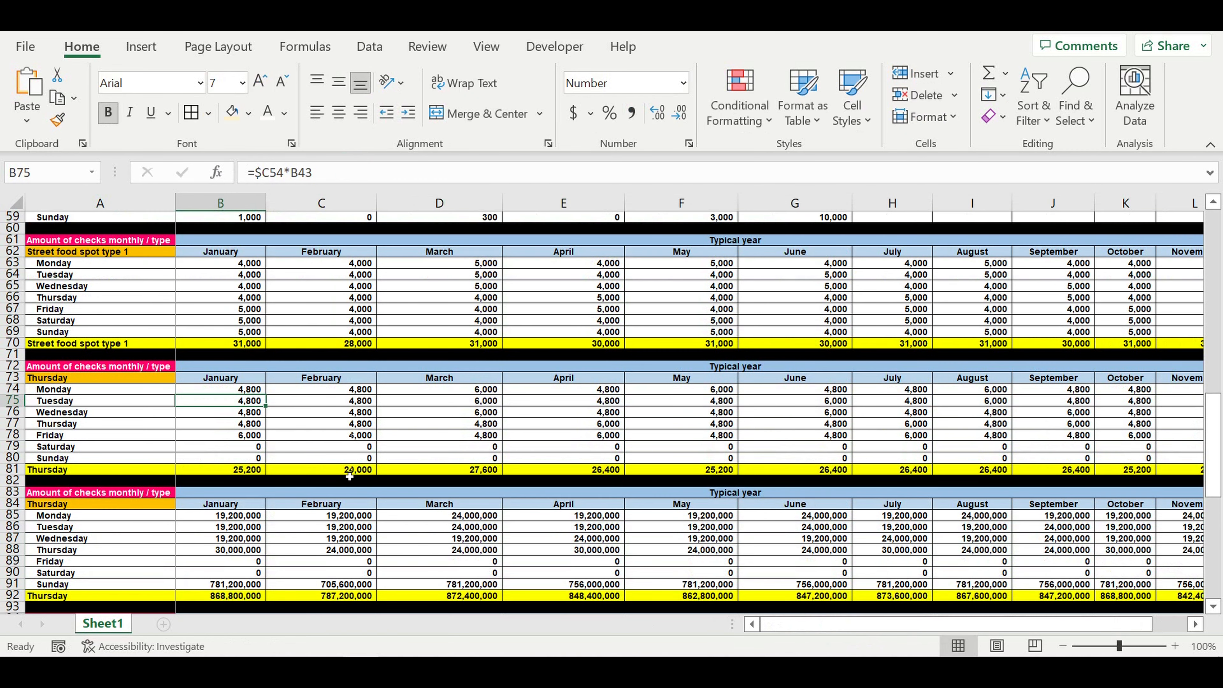
{"action": "left_click", "coordinate": [239, 518]}
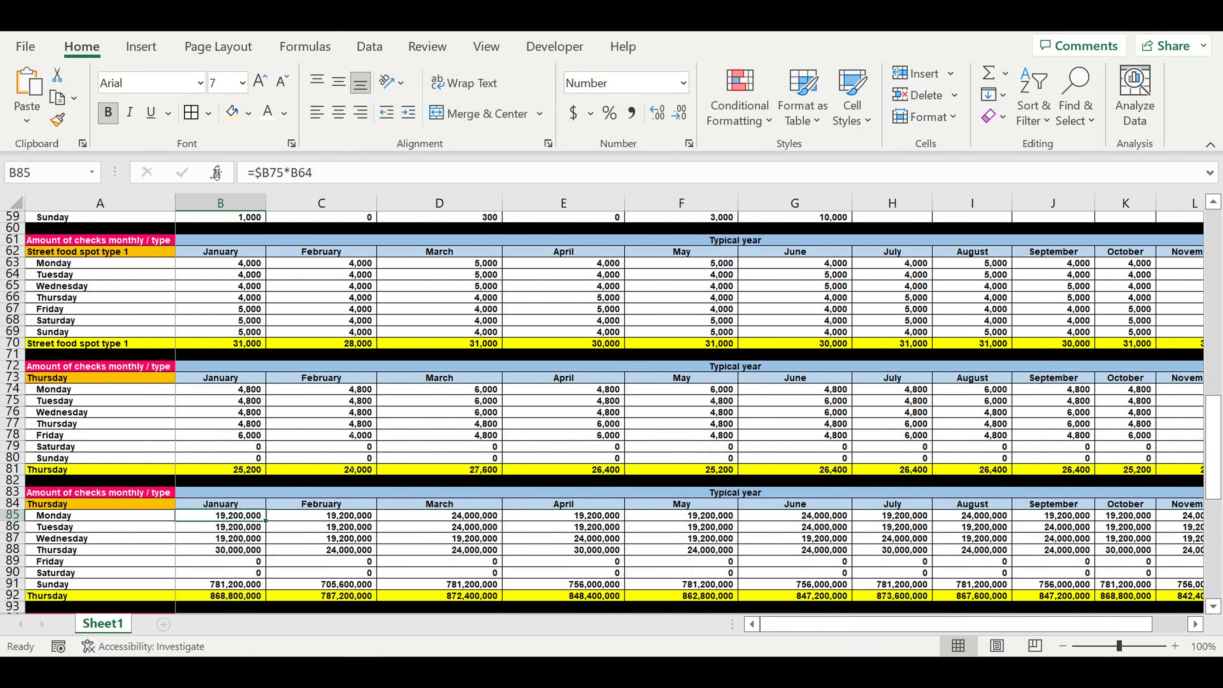
{"action": "left_click", "coordinate": [332, 174]}
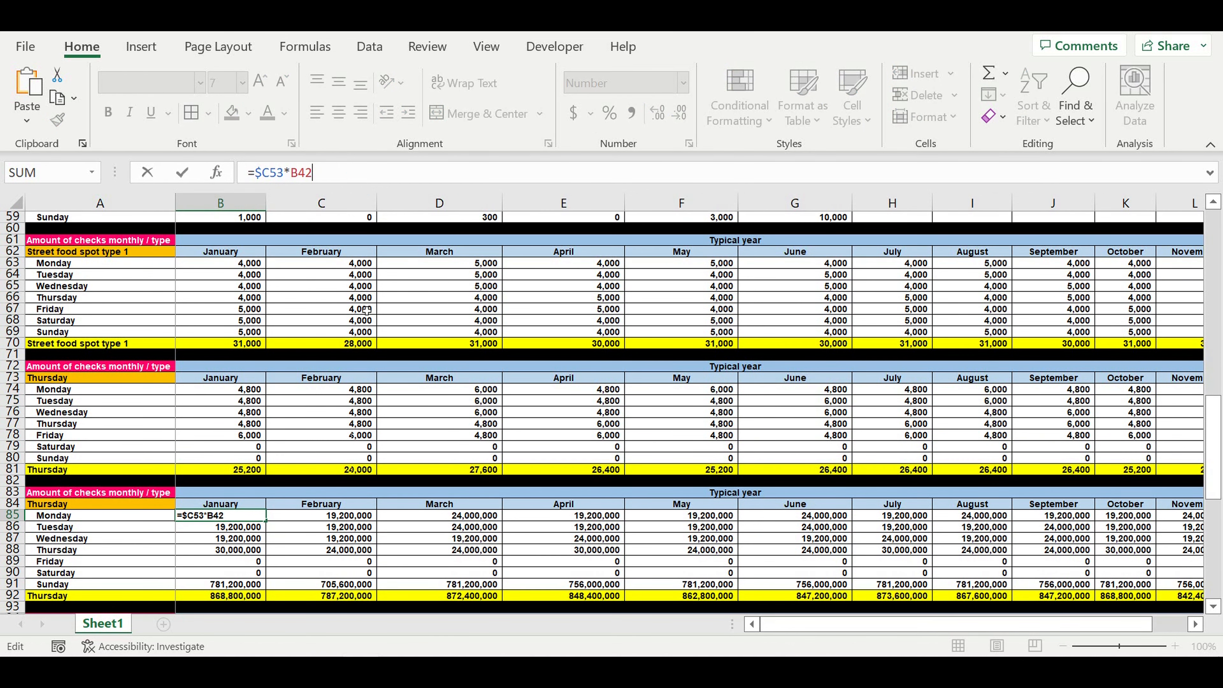
{"action": "scroll", "coordinate": [379, 329], "scroll_direction": "up", "scroll_amount": 7}
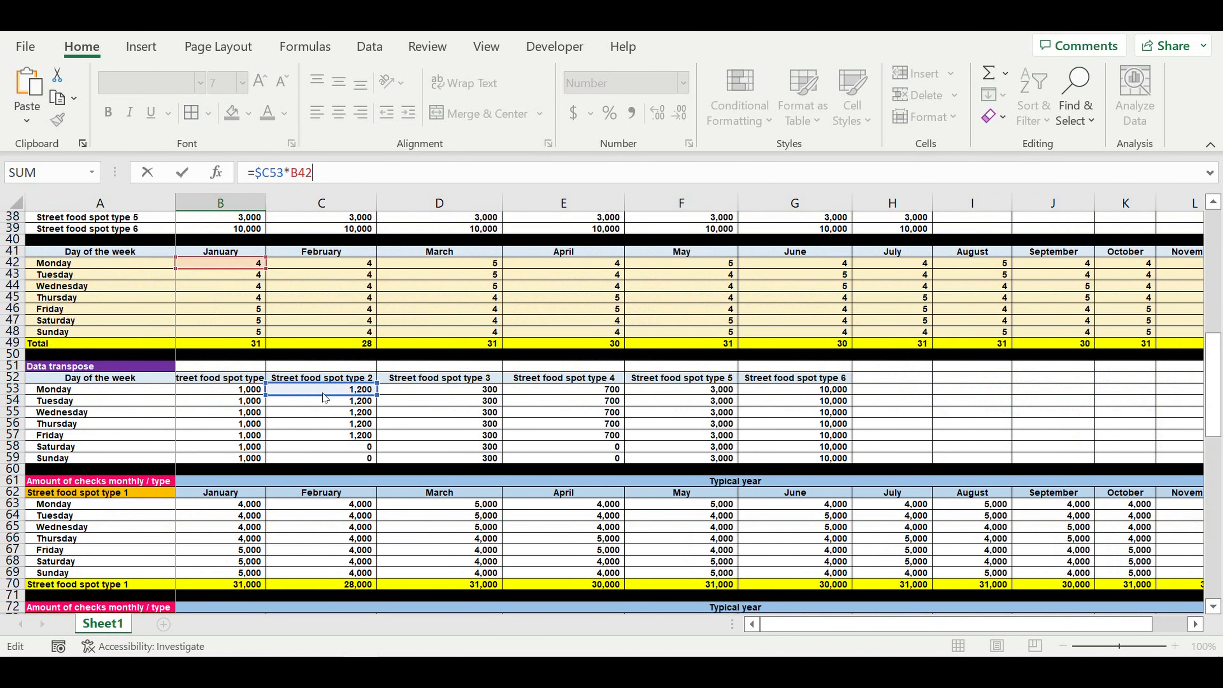
{"action": "key", "text": "Return"}
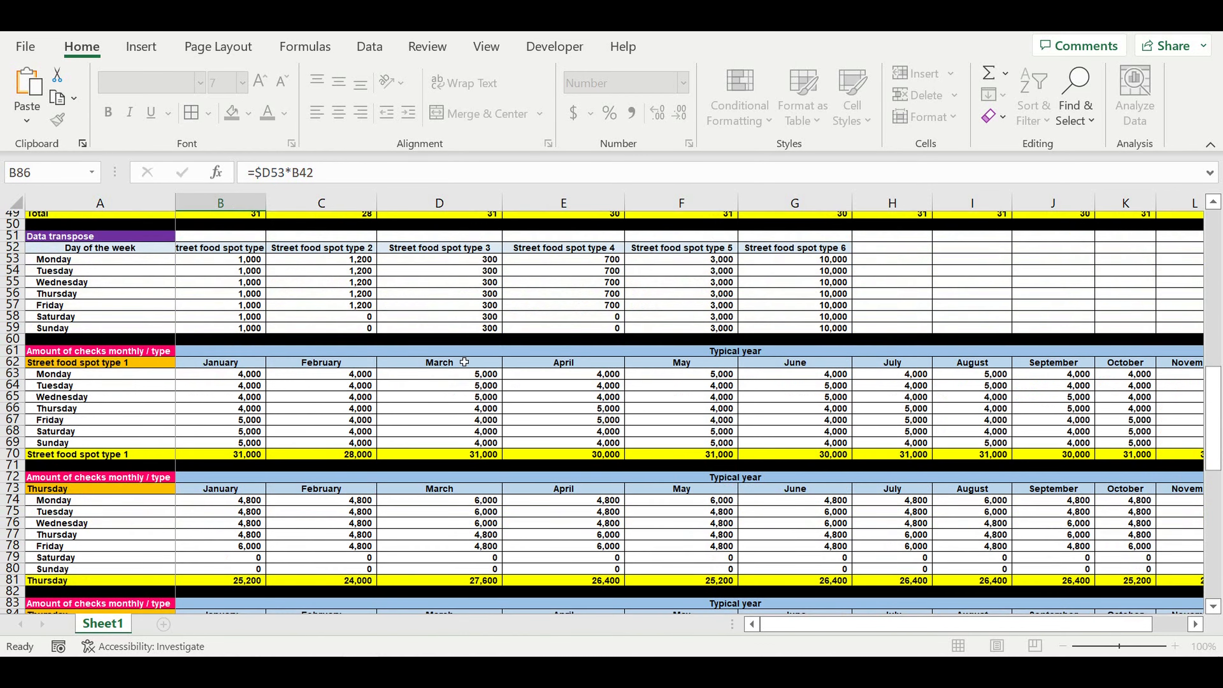
Fill the B85 formula down to Sunday and across to December, covering B85:M91
{"action": "scroll", "coordinate": [279, 468], "scroll_direction": "down", "scroll_amount": 4}
{"action": "left_click", "coordinate": [230, 459]}
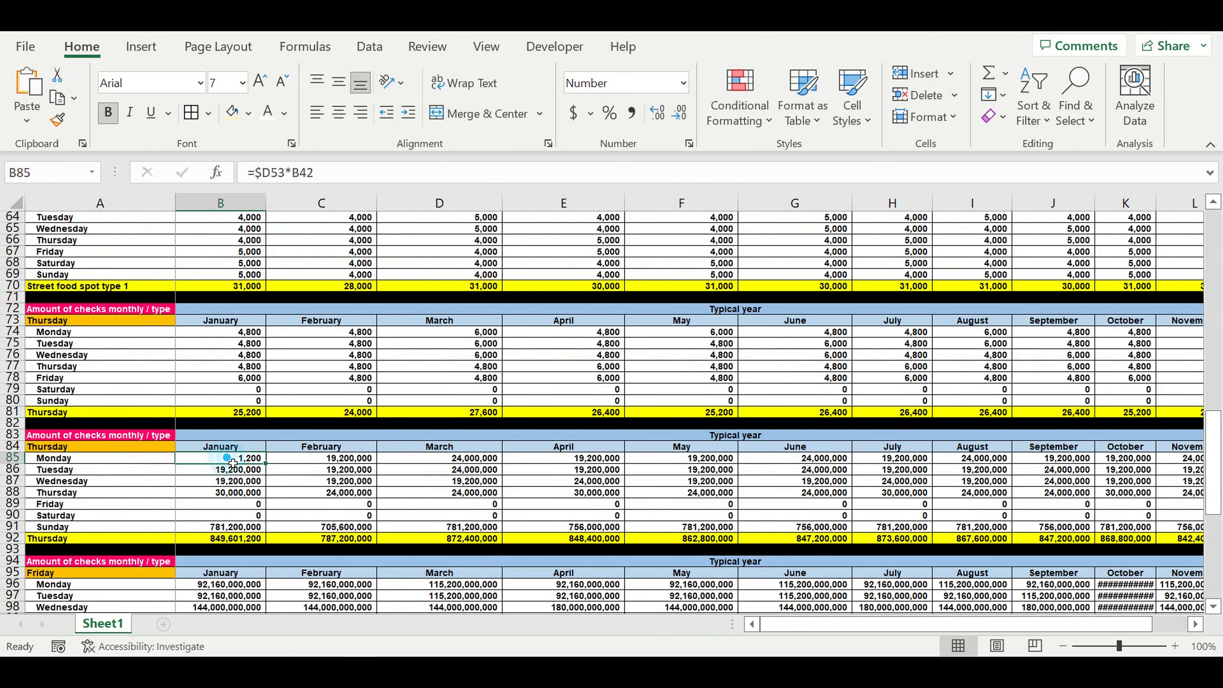
{"action": "left_click_drag", "start_coordinate": [266, 463], "coordinate": [1081, 529]}
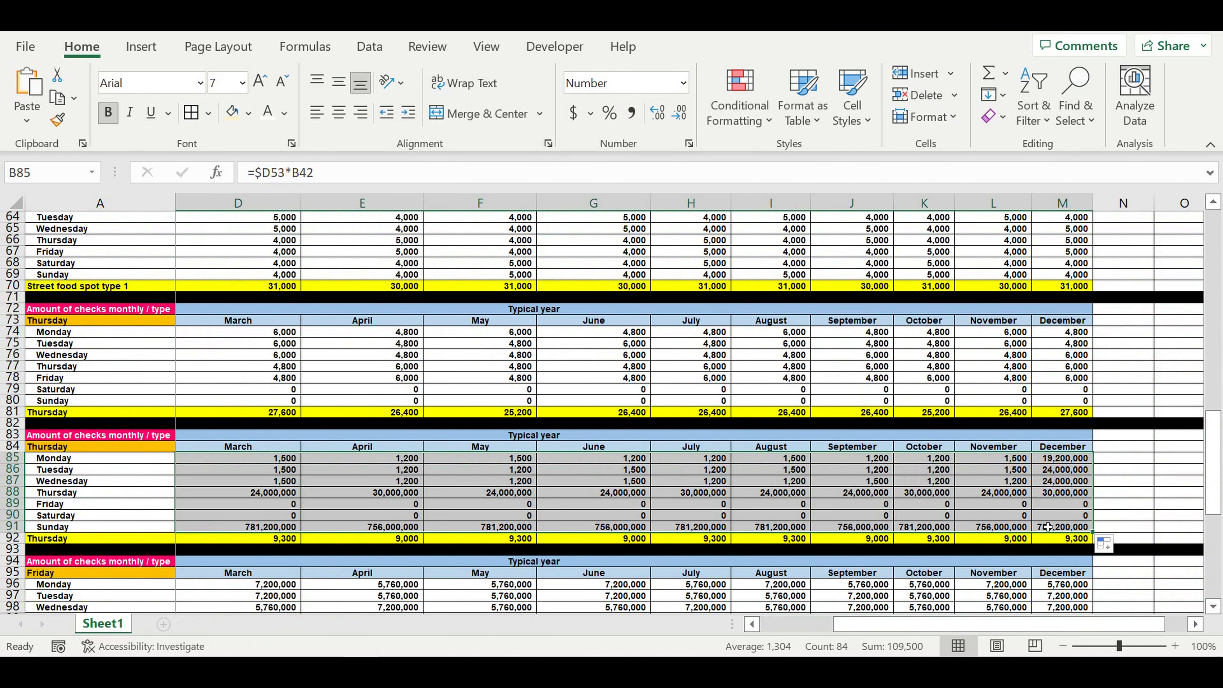
Copy the formula from B85 into B96 and repoint it to street food spot type 4, giving =$E53*B42
{"action": "left_click_drag", "start_coordinate": [903, 633], "coordinate": [831, 628]}
{"action": "left_click", "coordinate": [200, 461]}
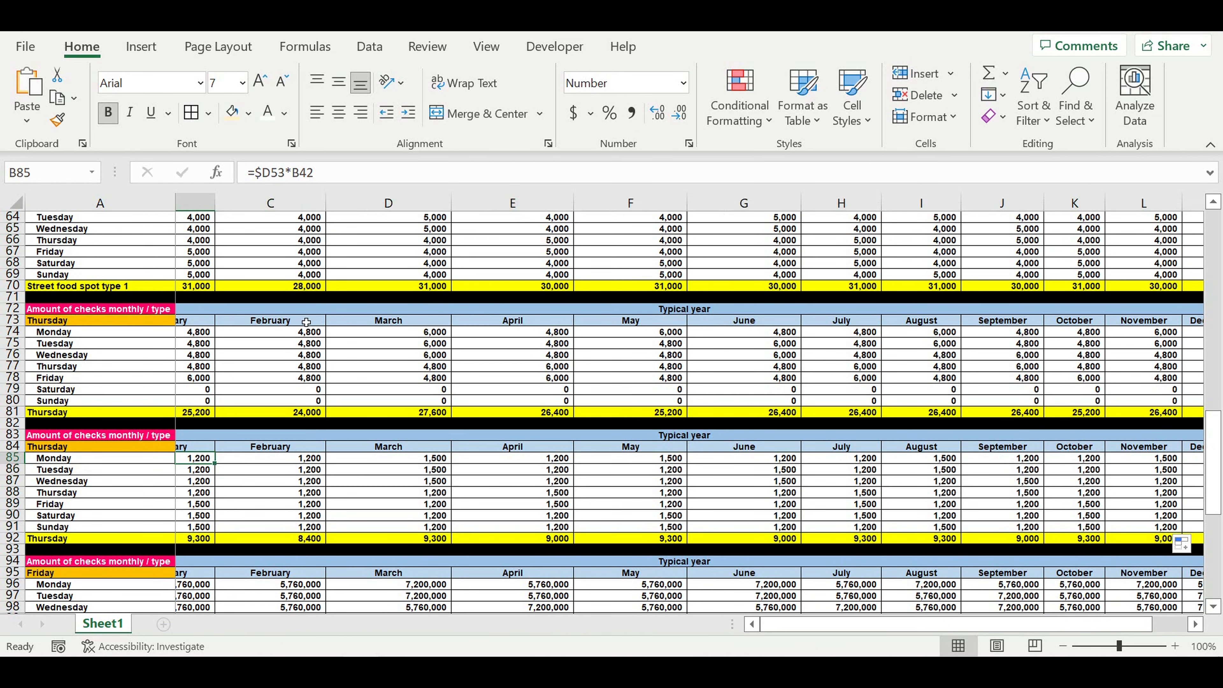
{"action": "left_click_drag", "start_coordinate": [341, 179], "coordinate": [240, 173]}
{"action": "key", "text": "ctrl+c"}
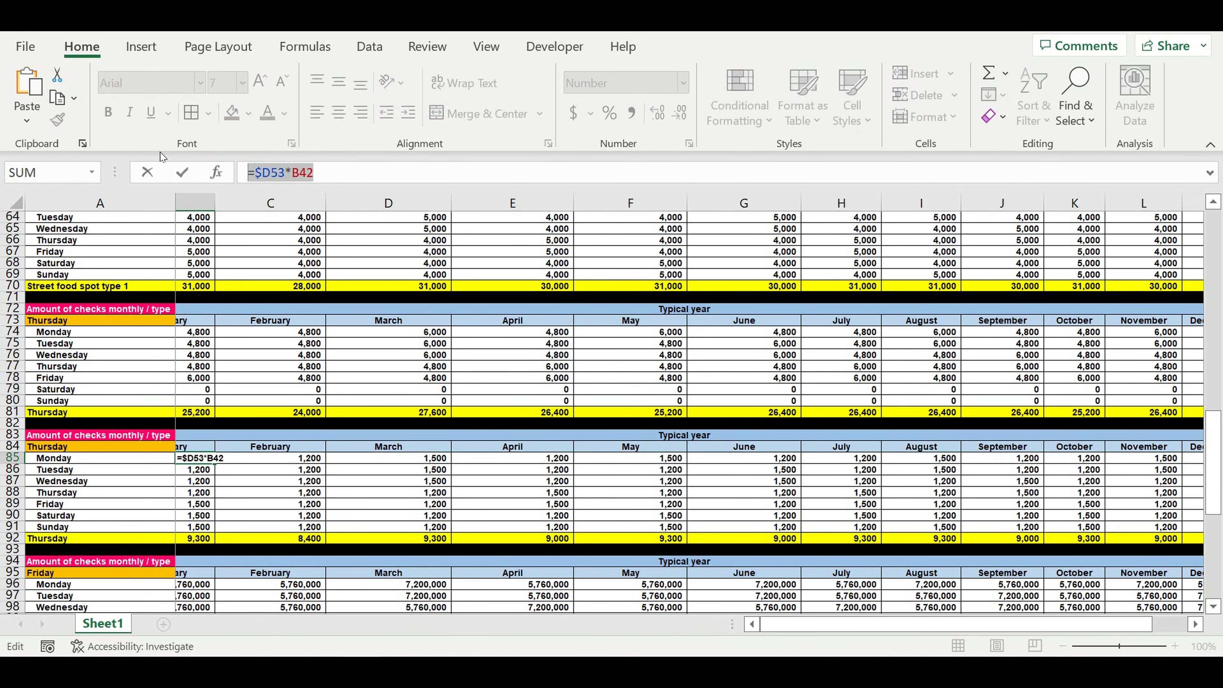
{"action": "key", "text": "Return"}
{"action": "scroll", "coordinate": [254, 455], "scroll_direction": "down", "scroll_amount": 5}
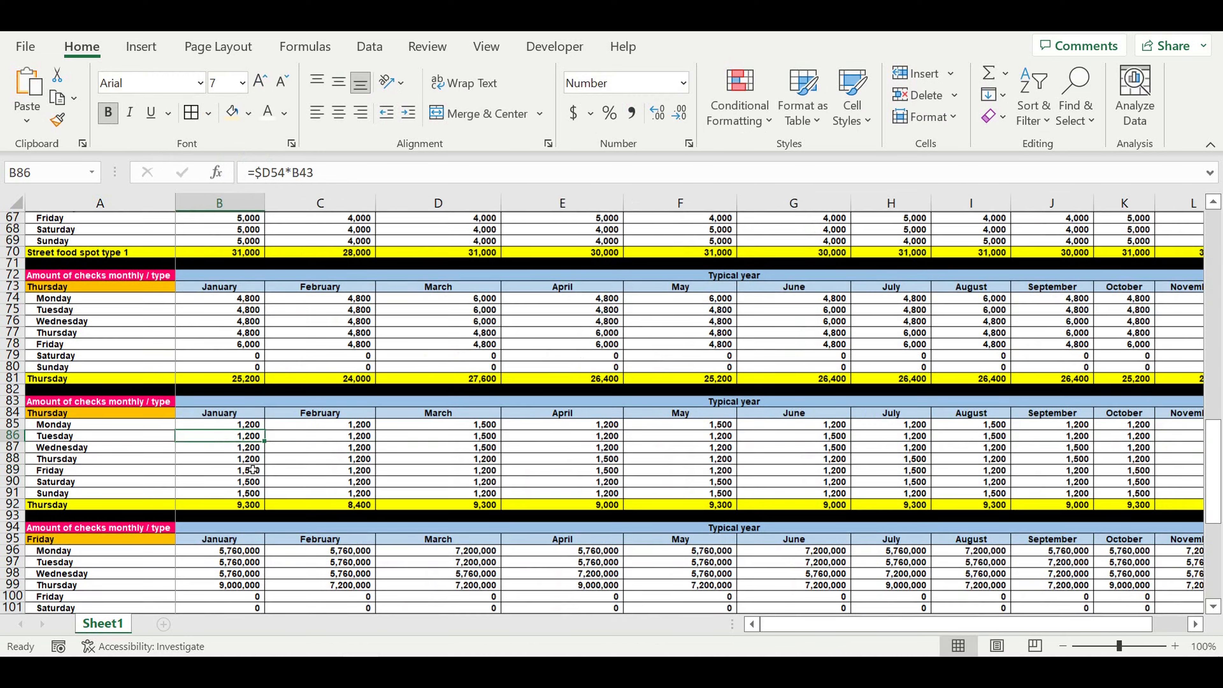
{"action": "scroll", "coordinate": [255, 455], "scroll_direction": "down", "scroll_amount": 2}
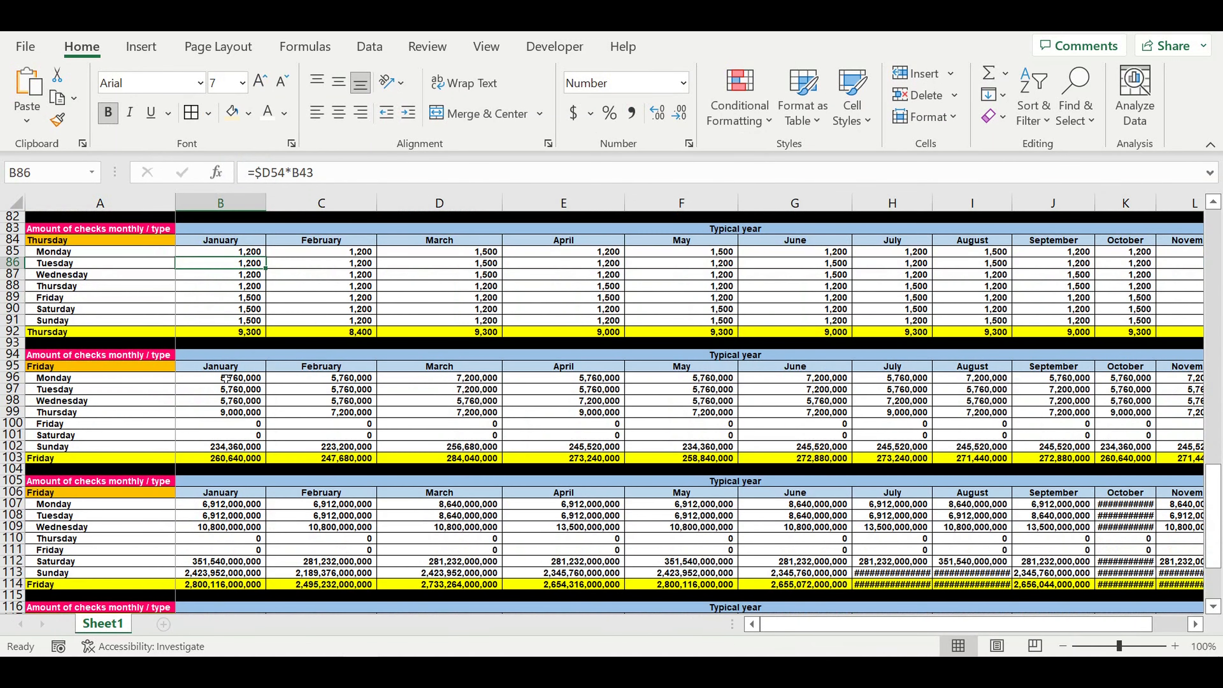
{"action": "left_click", "coordinate": [222, 382]}
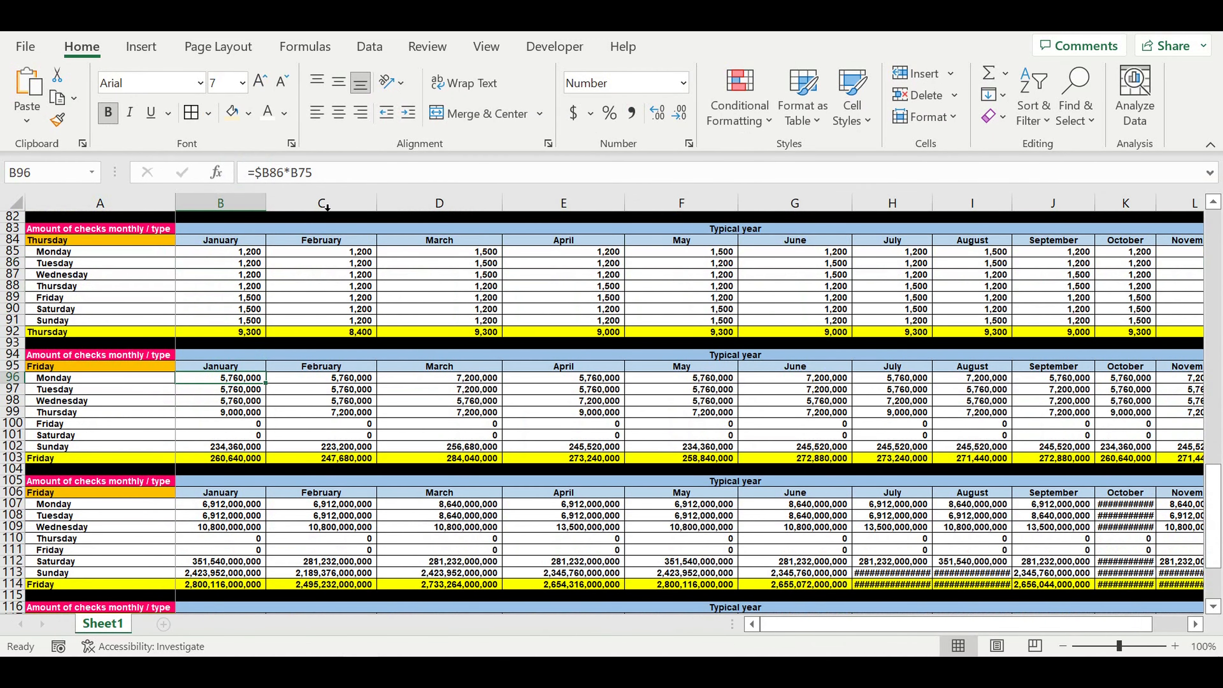
{"action": "left_click_drag", "start_coordinate": [347, 179], "coordinate": [163, 153]}
{"action": "key", "text": "ctrl+v"}
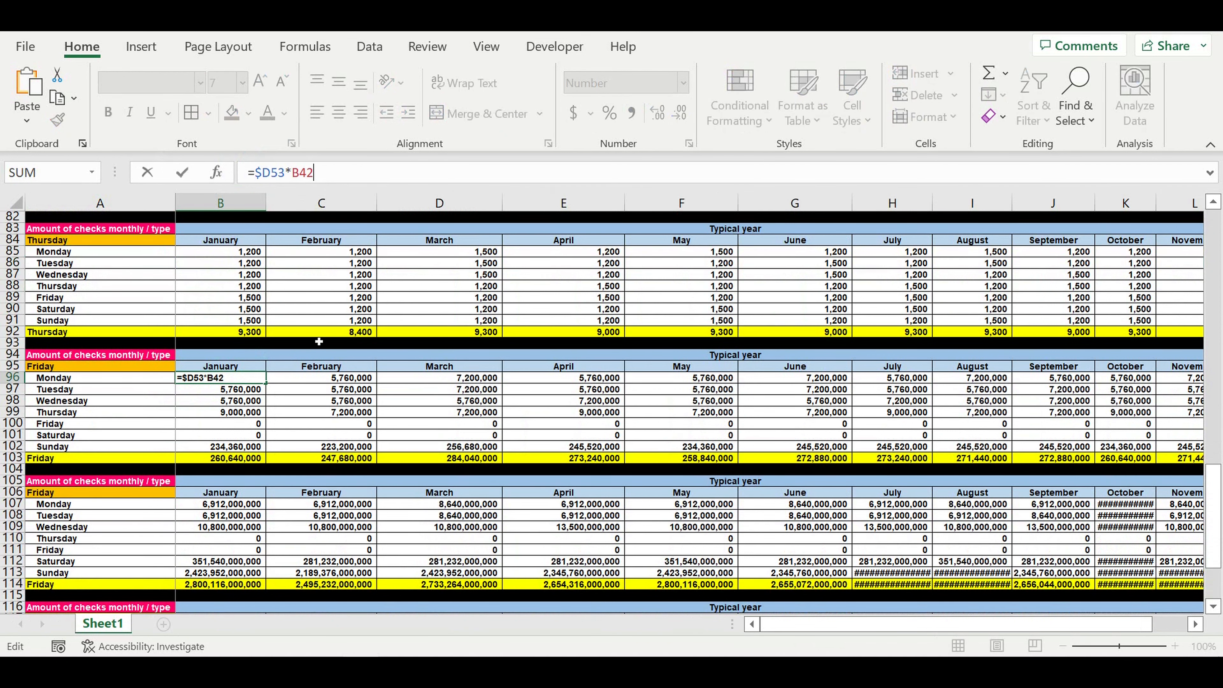
{"action": "scroll", "coordinate": [358, 358], "scroll_direction": "up", "scroll_amount": 15}
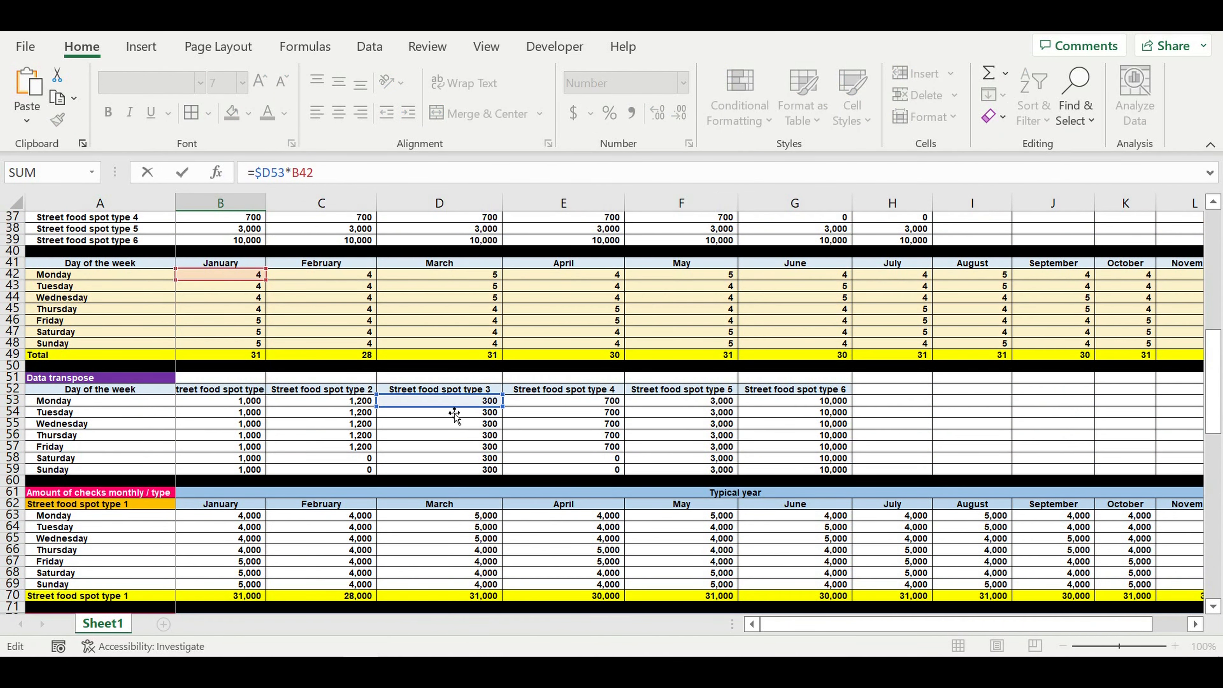
{"action": "left_click_drag", "start_coordinate": [450, 406], "coordinate": [531, 404]}
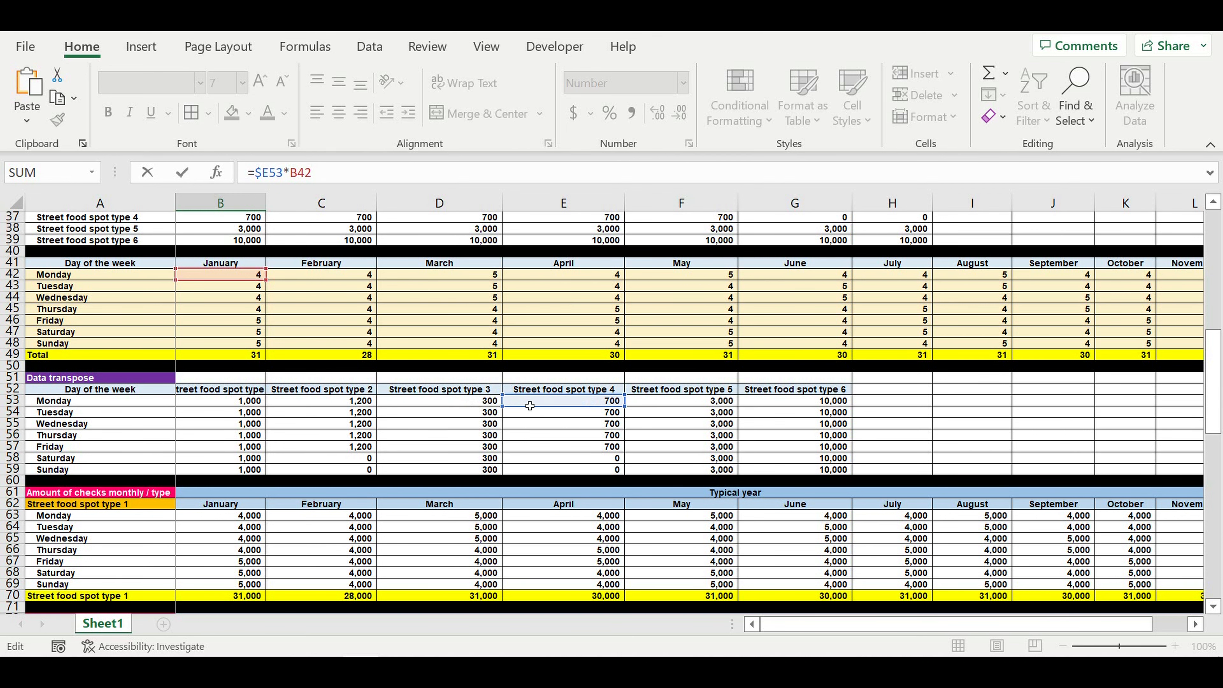
{"action": "key", "text": "Return"}
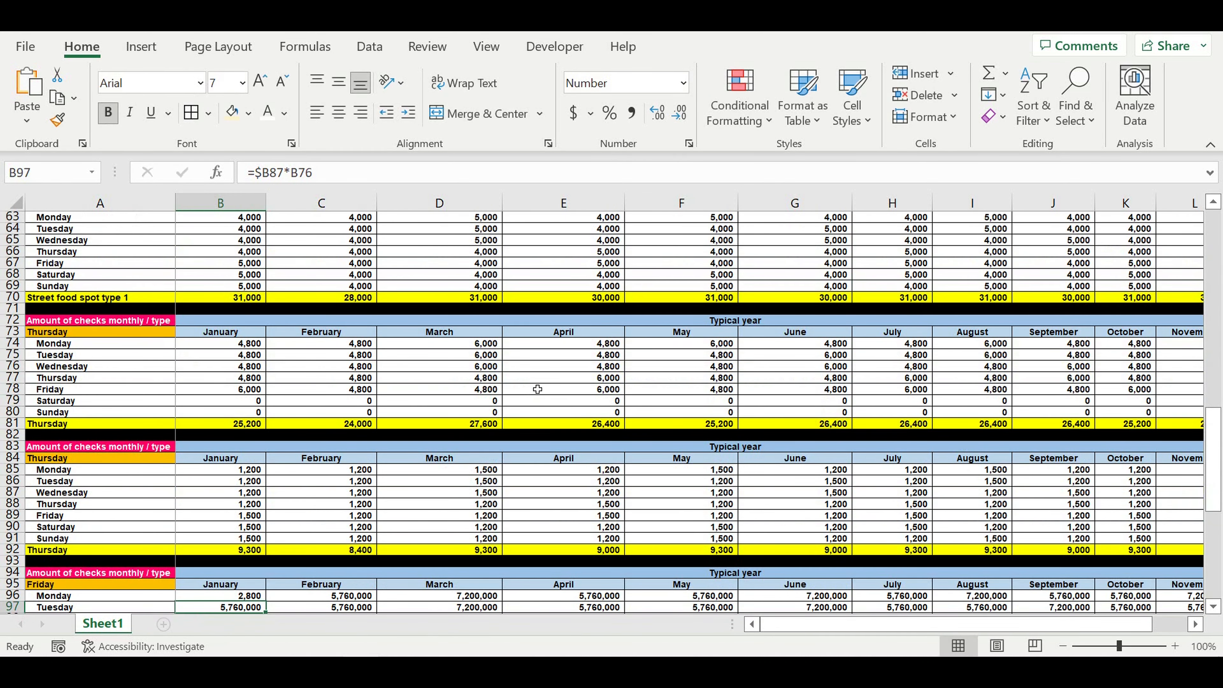
Fill the B96 formula down to Sunday and across to December, covering B96:M102
{"action": "scroll", "coordinate": [537, 389], "scroll_direction": "down", "scroll_amount": 11}
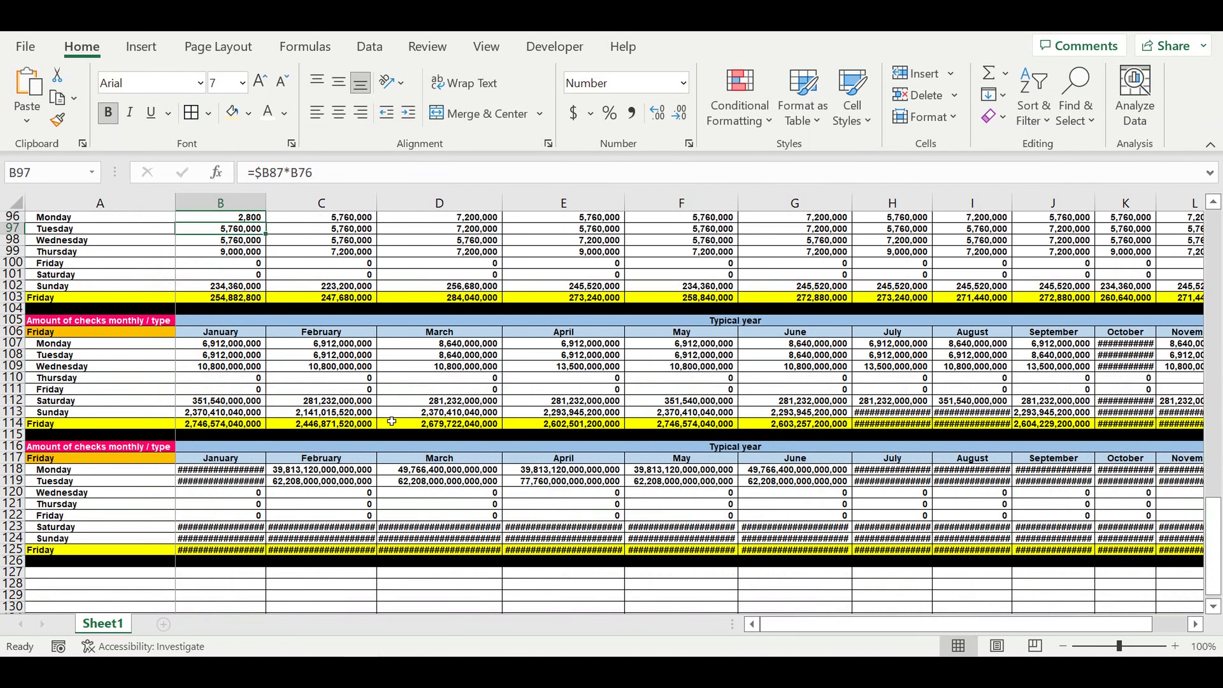
{"action": "scroll", "coordinate": [391, 421], "scroll_direction": "up", "scroll_amount": 3}
{"action": "left_click", "coordinate": [253, 321]}
{"action": "mouse_move", "coordinate": [269, 327]}
{"action": "left_mouse_down"}
{"action": "mouse_move", "coordinate": [260, 394]}
{"action": "mouse_move", "coordinate": [1190, 388]}
{"action": "mouse_move", "coordinate": [1093, 417]}
{"action": "left_mouse_up"}
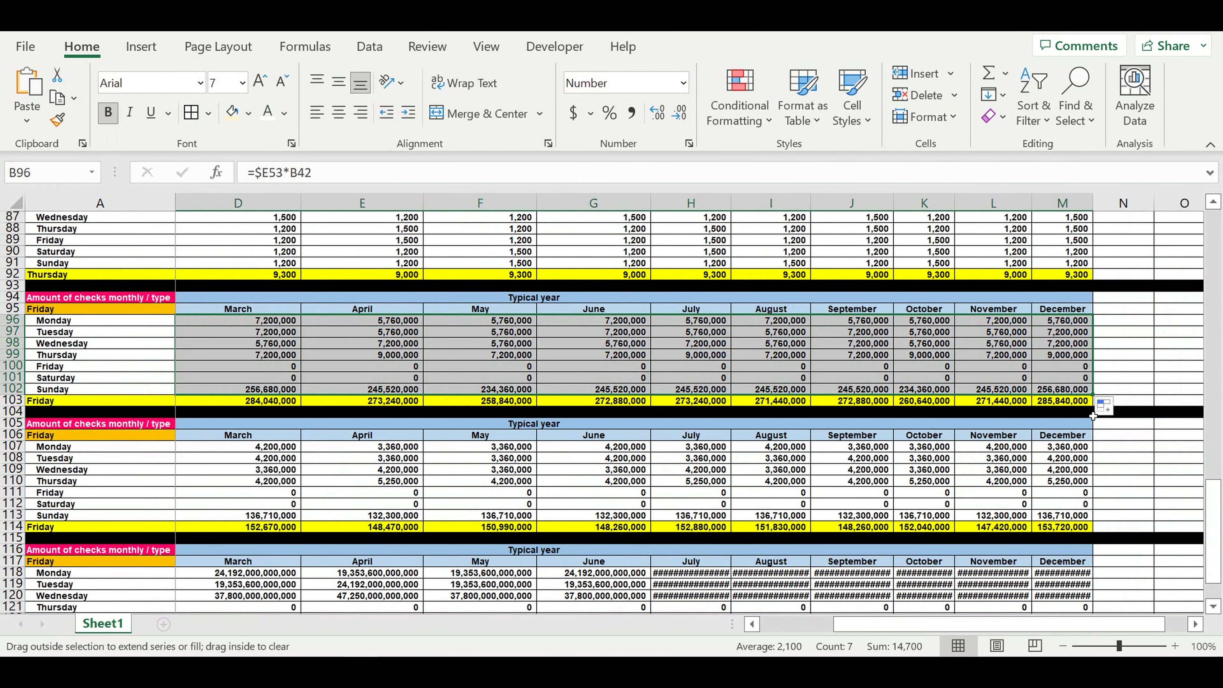
Copy the formula from B96 into B107 and repoint it to street food spot type 5, giving =$F53*B42
{"action": "left_click_drag", "start_coordinate": [844, 626], "coordinate": [685, 620]}
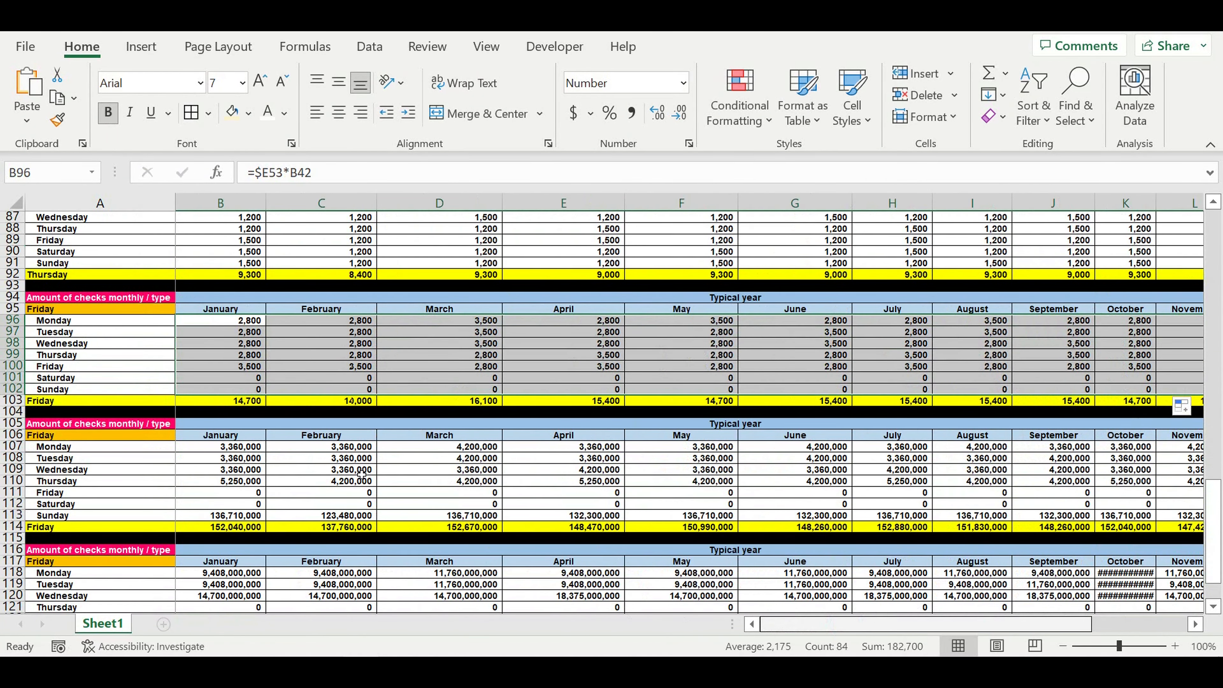
{"action": "left_click", "coordinate": [248, 323]}
{"action": "left_click_drag", "start_coordinate": [337, 172], "coordinate": [192, 153]}
{"action": "key", "text": "ctrl+c"}
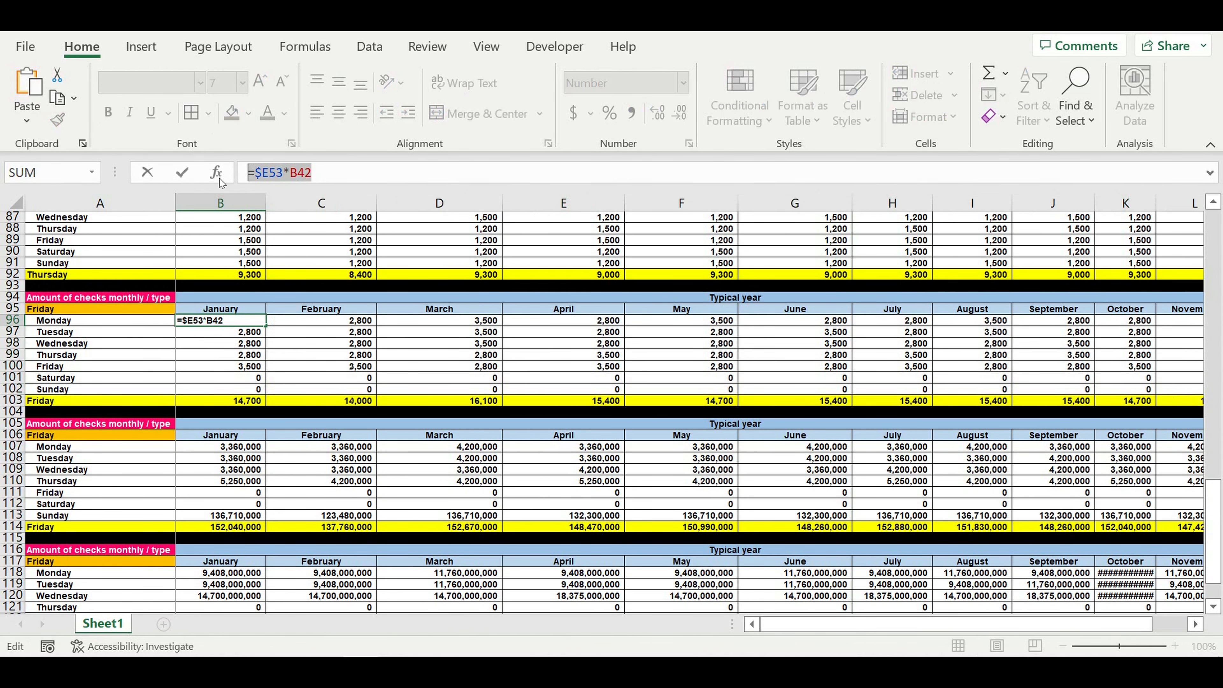
{"action": "key", "text": "Return"}
{"action": "left_click", "coordinate": [232, 453]}
{"action": "left_click_drag", "start_coordinate": [313, 172], "coordinate": [192, 154]}
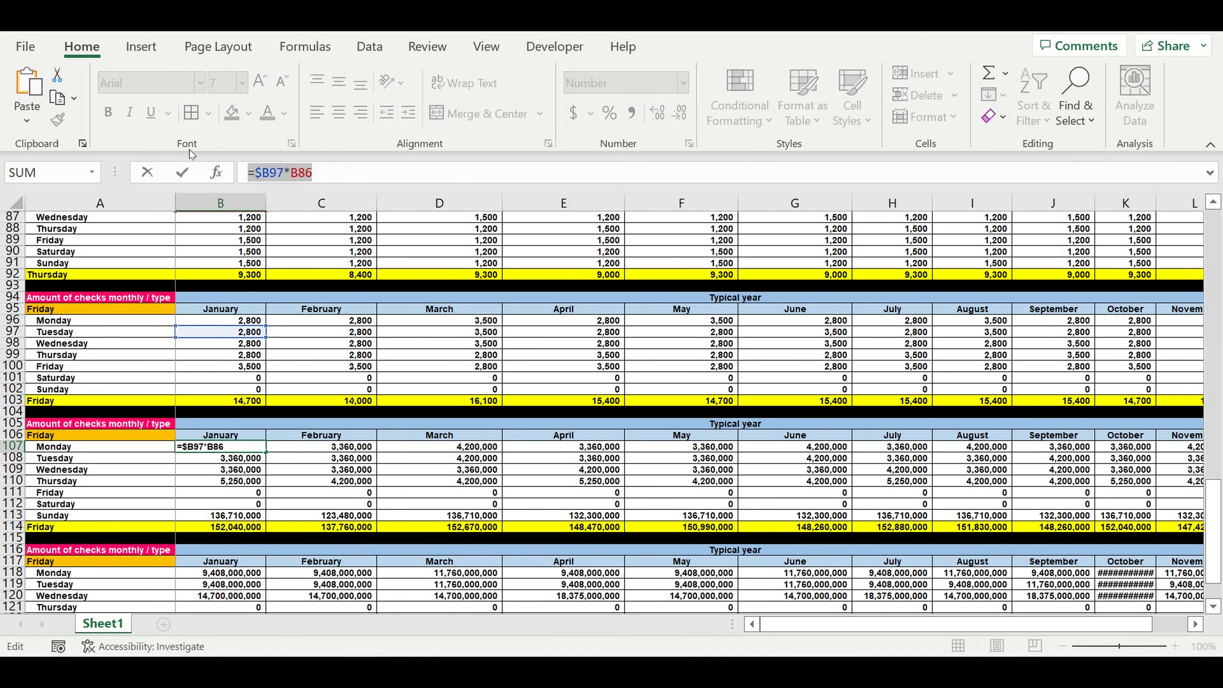
{"action": "key", "text": "ctrl+v"}
{"action": "scroll", "coordinate": [623, 353], "scroll_direction": "up", "scroll_amount": 10}
{"action": "scroll", "coordinate": [623, 353], "scroll_direction": "up", "scroll_amount": 6}
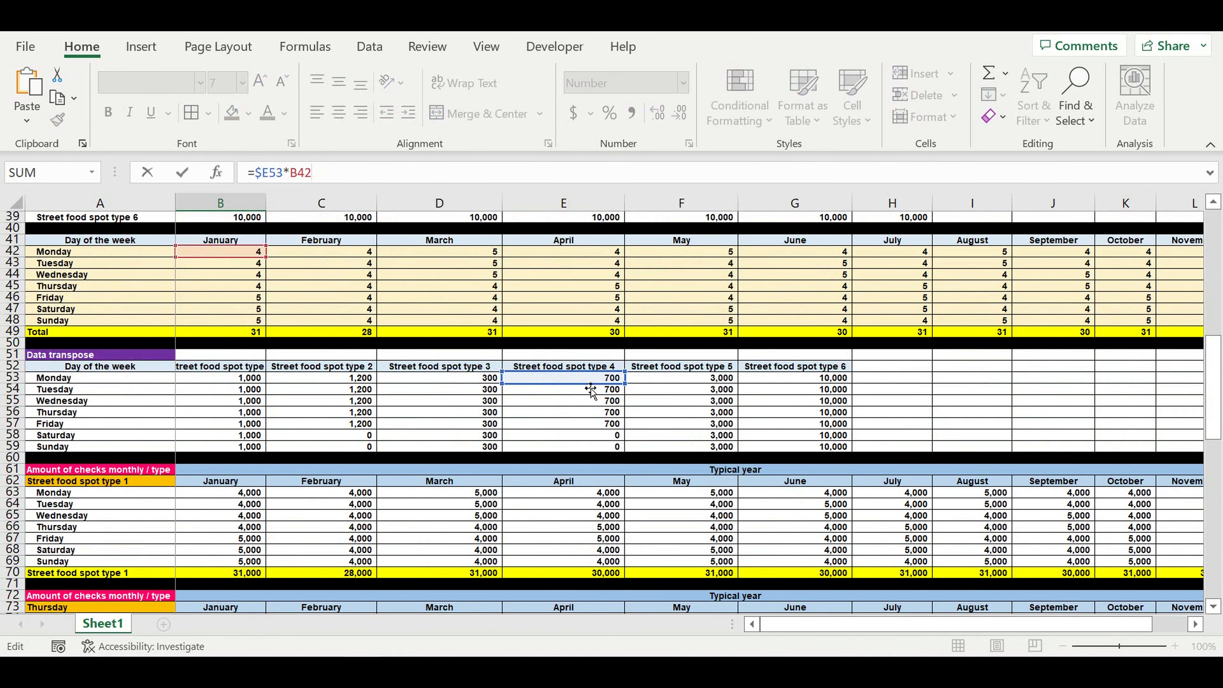
{"action": "left_click_drag", "start_coordinate": [591, 391], "coordinate": [688, 394]}
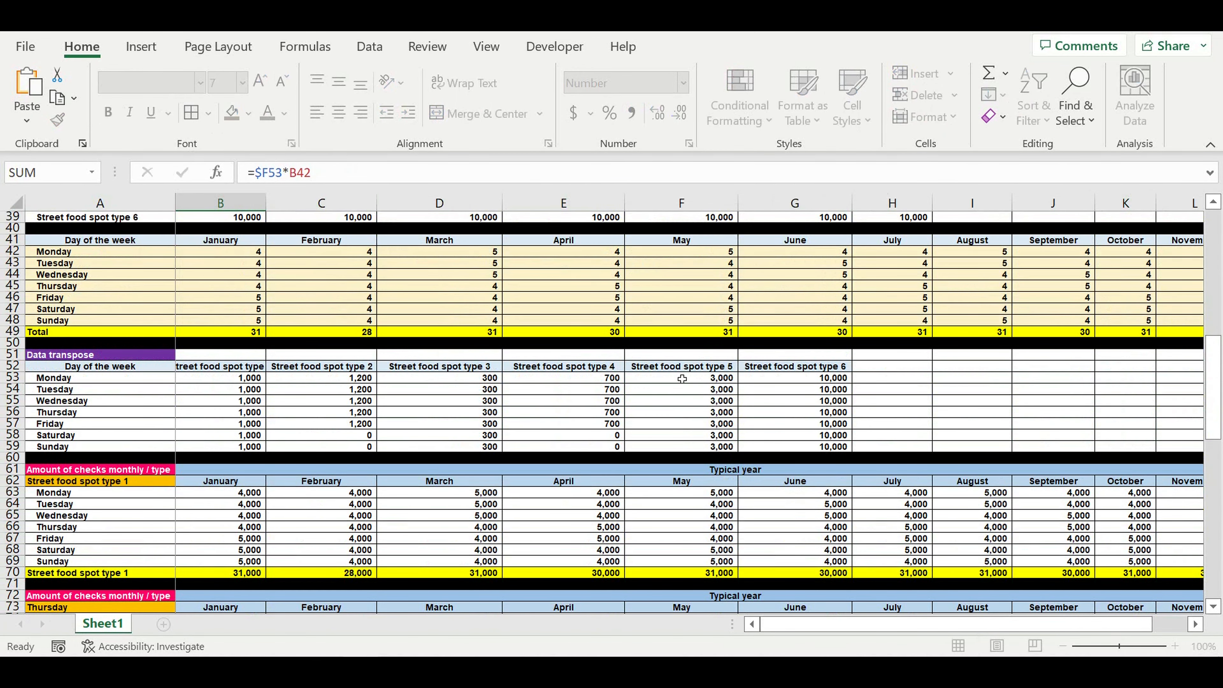
{"action": "key", "text": "Return"}
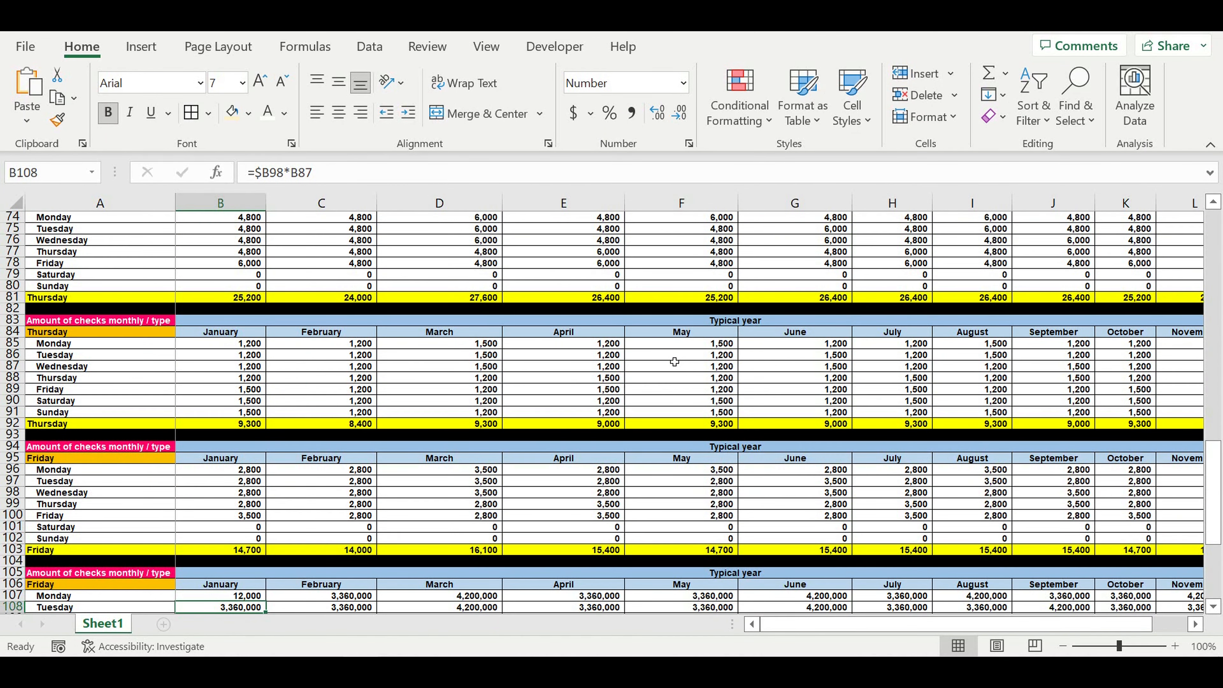
Fill the B107 formula down to Sunday and across to December, covering B107:M113
{"action": "scroll", "coordinate": [551, 546], "scroll_direction": "down", "scroll_amount": 3}
{"action": "left_click", "coordinate": [242, 496]}
{"action": "left_click_drag", "start_coordinate": [266, 498], "coordinate": [743, 527]}
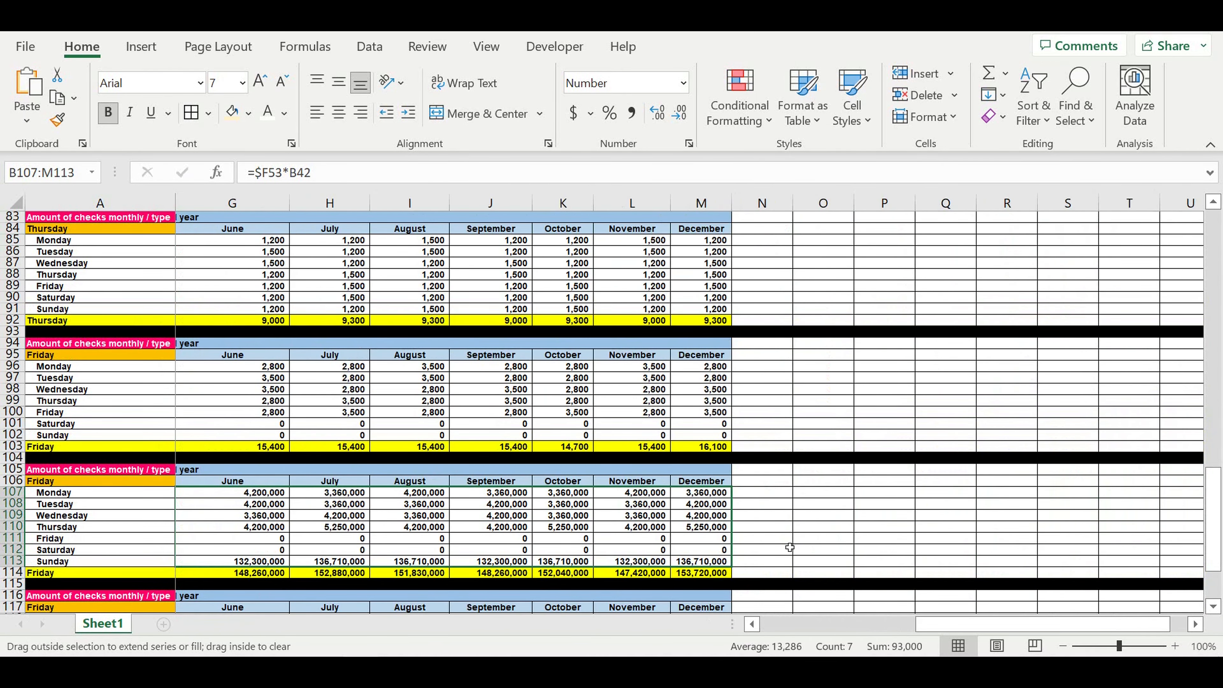
Copy the formula from B107 into B118, the Monday/January cell of the sixth monthly table, giving =$F53*B42
{"action": "left_click_drag", "start_coordinate": [959, 625], "coordinate": [650, 611]}
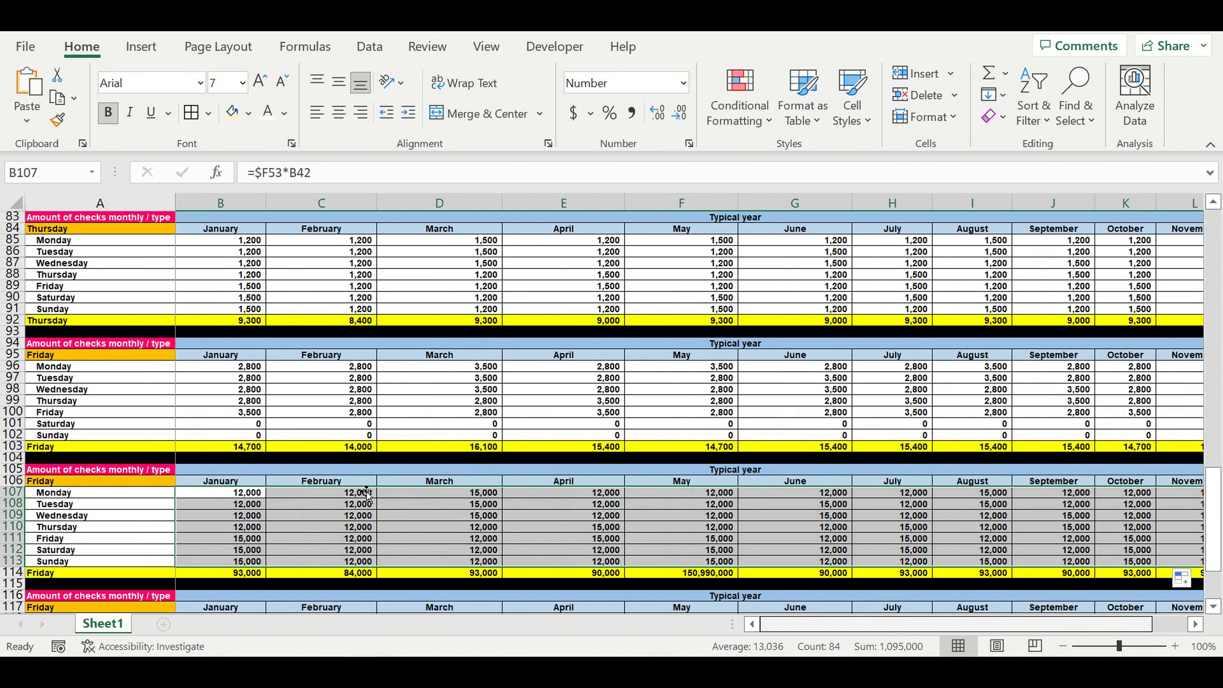
{"action": "scroll", "coordinate": [315, 410], "scroll_direction": "down", "scroll_amount": 5}
{"action": "left_click", "coordinate": [247, 321]}
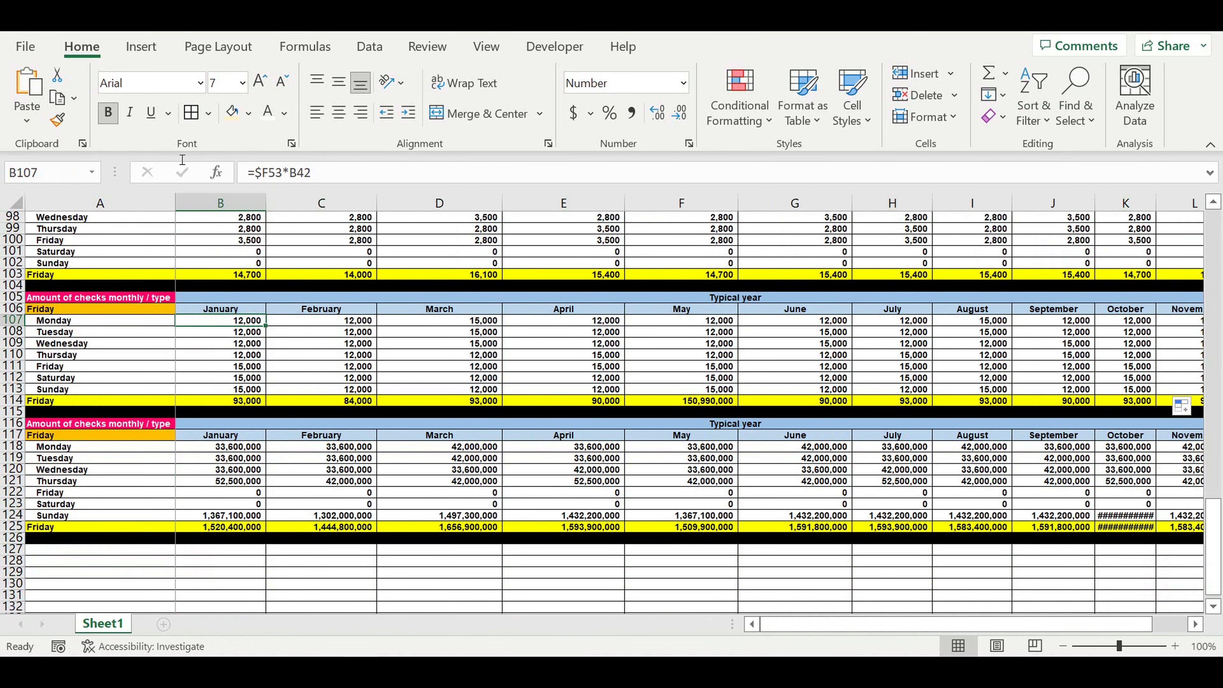
{"action": "key", "text": "F2"}
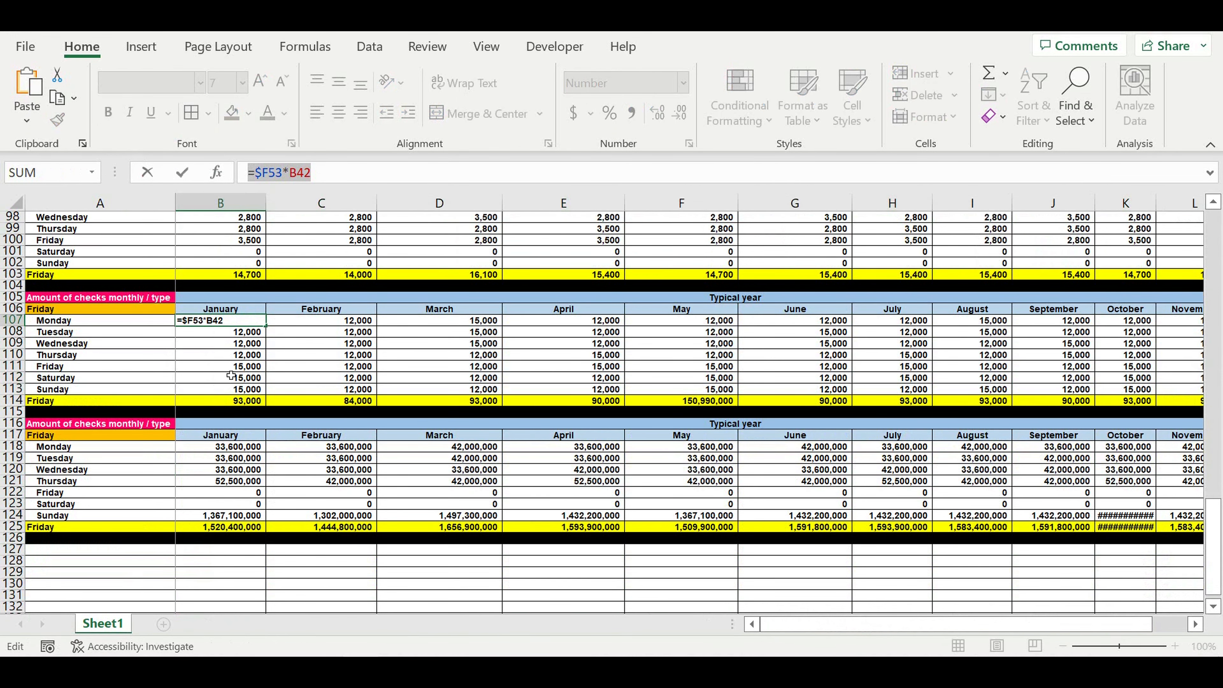
{"action": "key", "text": "Return"}
{"action": "left_click", "coordinate": [221, 446]}
{"action": "left_click_drag", "start_coordinate": [354, 172], "coordinate": [247, 173]}
{"action": "type", "text": "=$F53*B42"}
{"action": "key", "text": "Return"}
Fill the B118 formula down to Sunday and across to December, covering B118:M124
{"action": "left_click", "coordinate": [220, 447]}
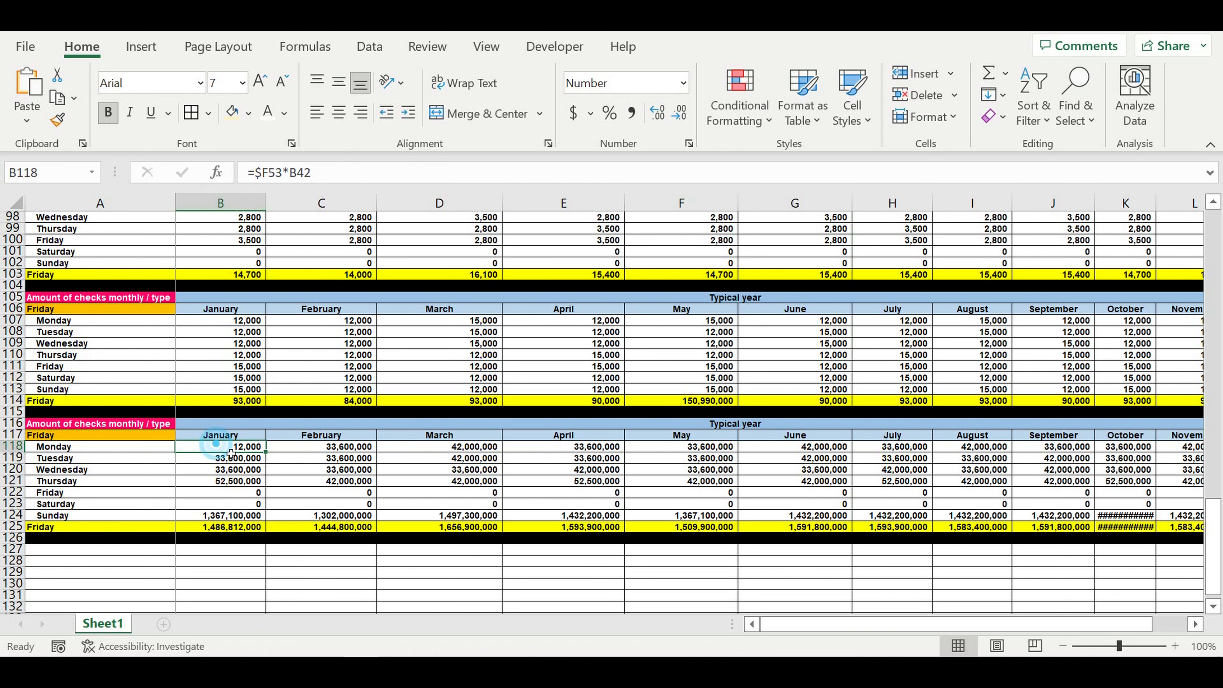
{"action": "left_click_drag", "start_coordinate": [269, 455], "coordinate": [978, 504]}
{"action": "left_click", "coordinate": [796, 575]}
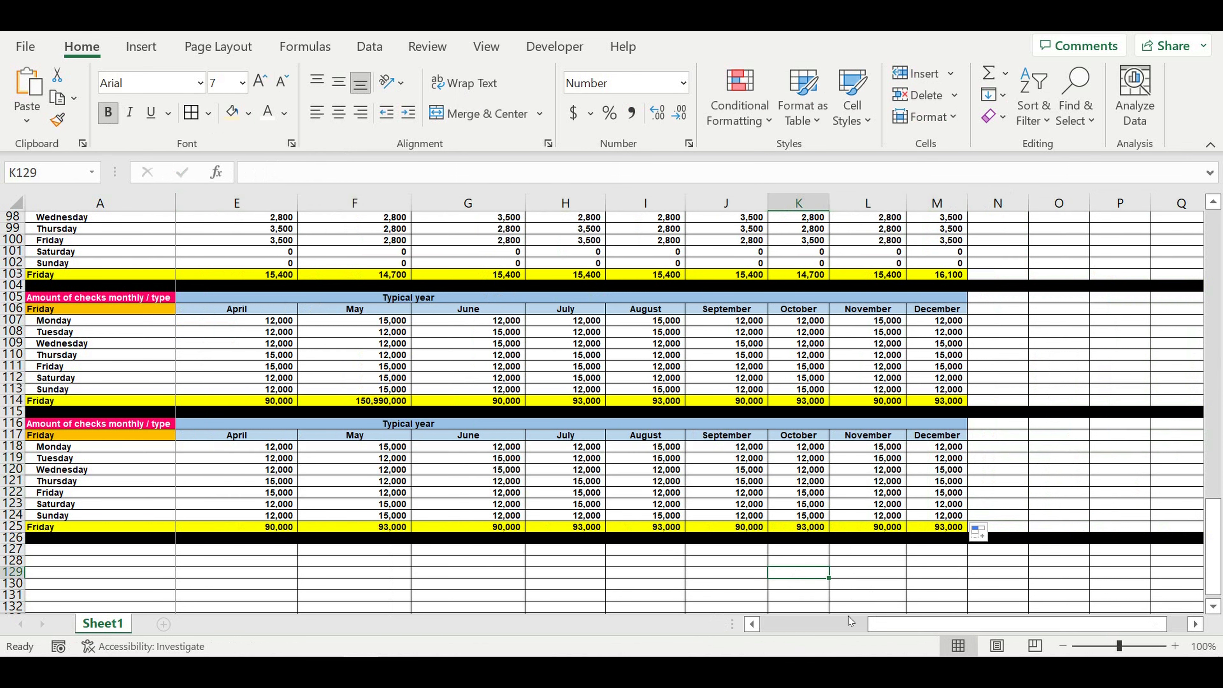
{"action": "left_click_drag", "start_coordinate": [900, 624], "coordinate": [794, 624]}
Widen column A slightly to give the "Amount of checks monthly / type" titles more room
{"action": "scroll", "coordinate": [400, 410], "scroll_direction": "up", "scroll_amount": 10}
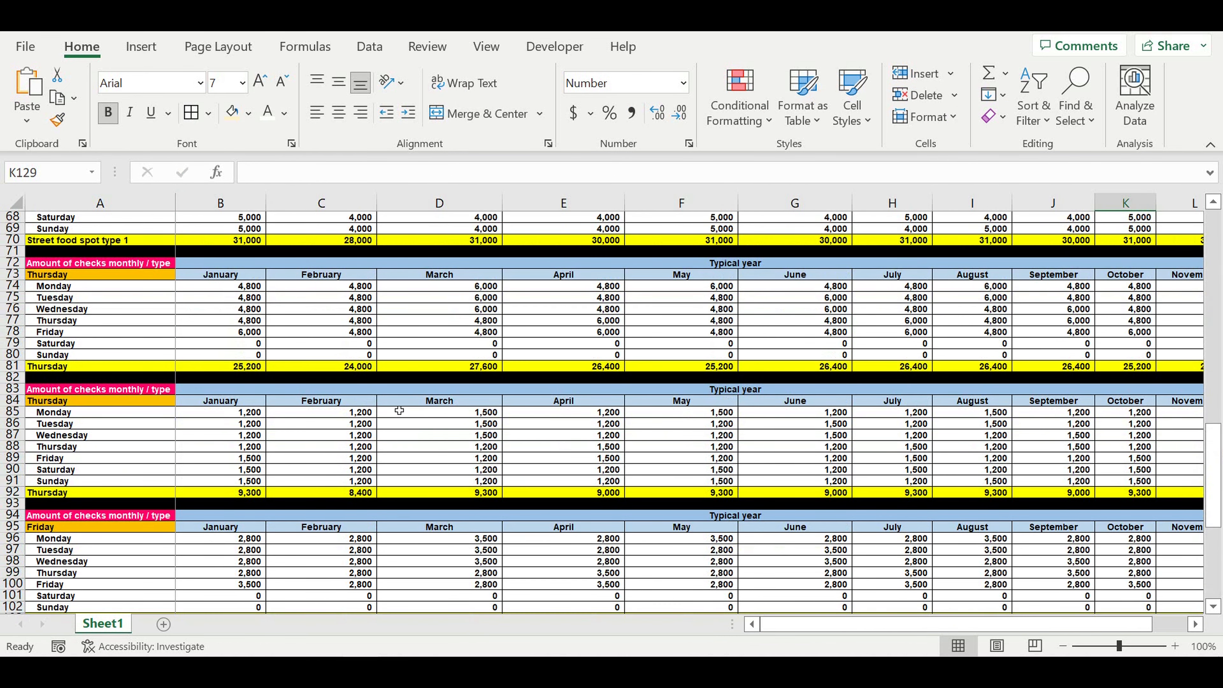
{"action": "scroll", "coordinate": [210, 334], "scroll_direction": "up", "scroll_amount": 4}
{"action": "left_click", "coordinate": [89, 276]}
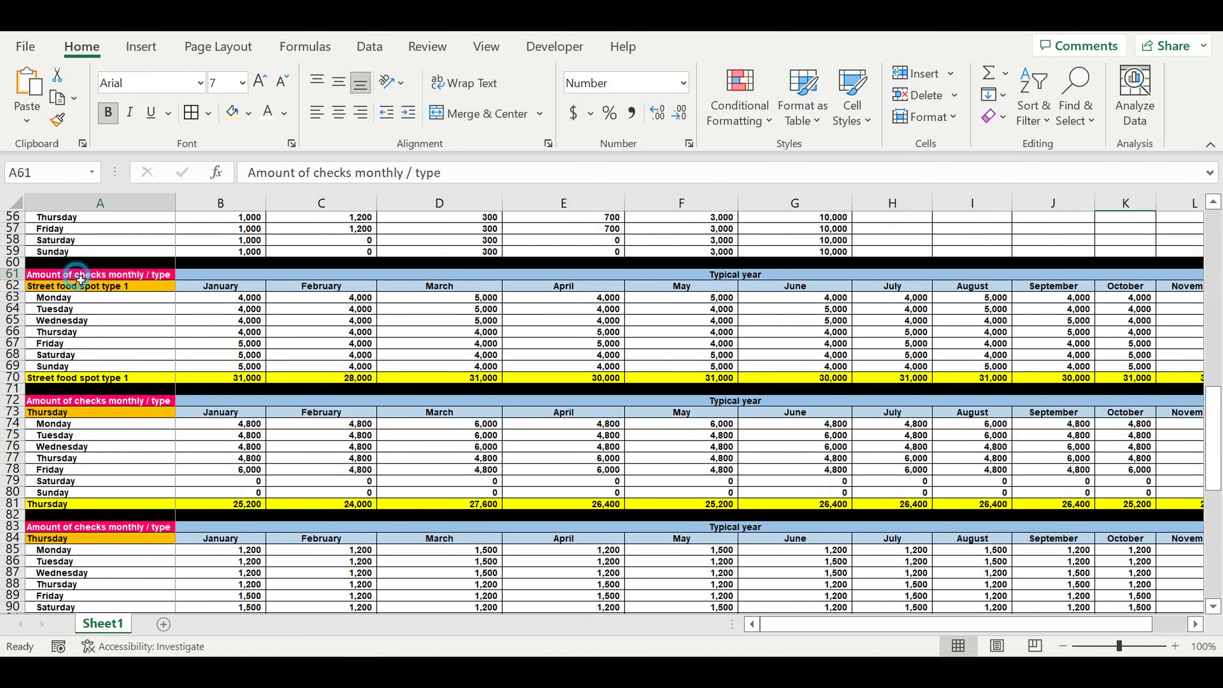
{"action": "left_click_drag", "start_coordinate": [176, 208], "coordinate": [203, 212]}
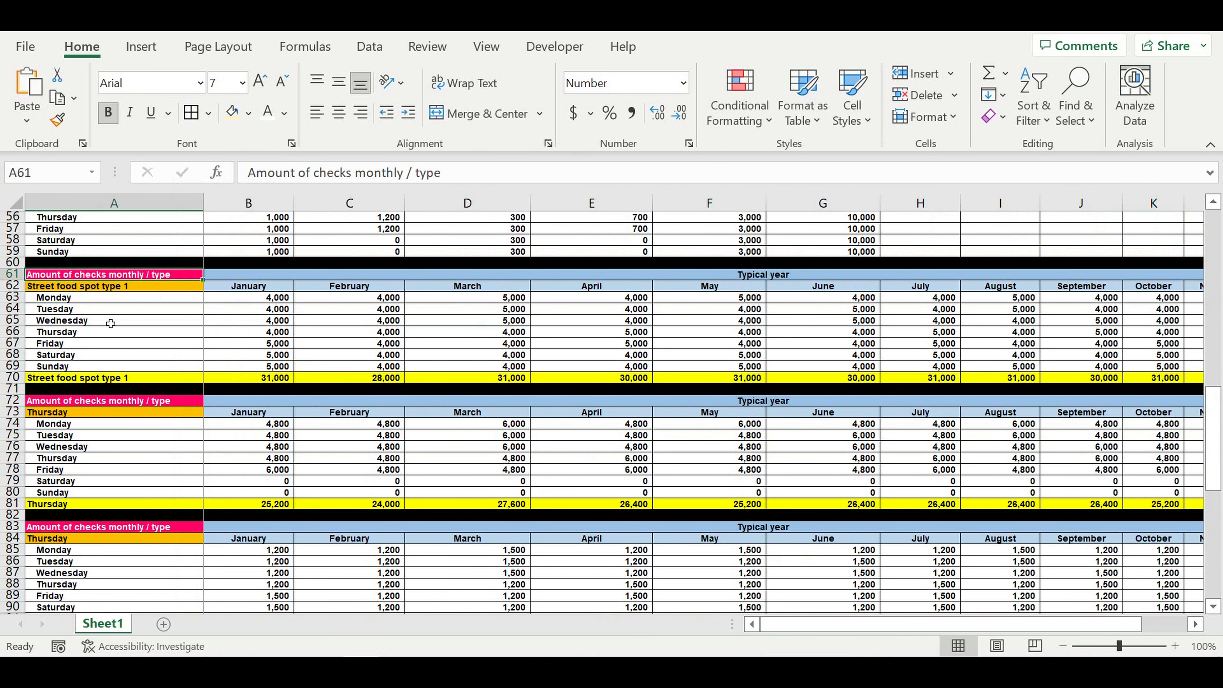
Link the second monthly table's name in A73 to the Street food spot type 2 label with =A26
{"action": "left_click", "coordinate": [96, 403]}
{"action": "left_click", "coordinate": [124, 417]}
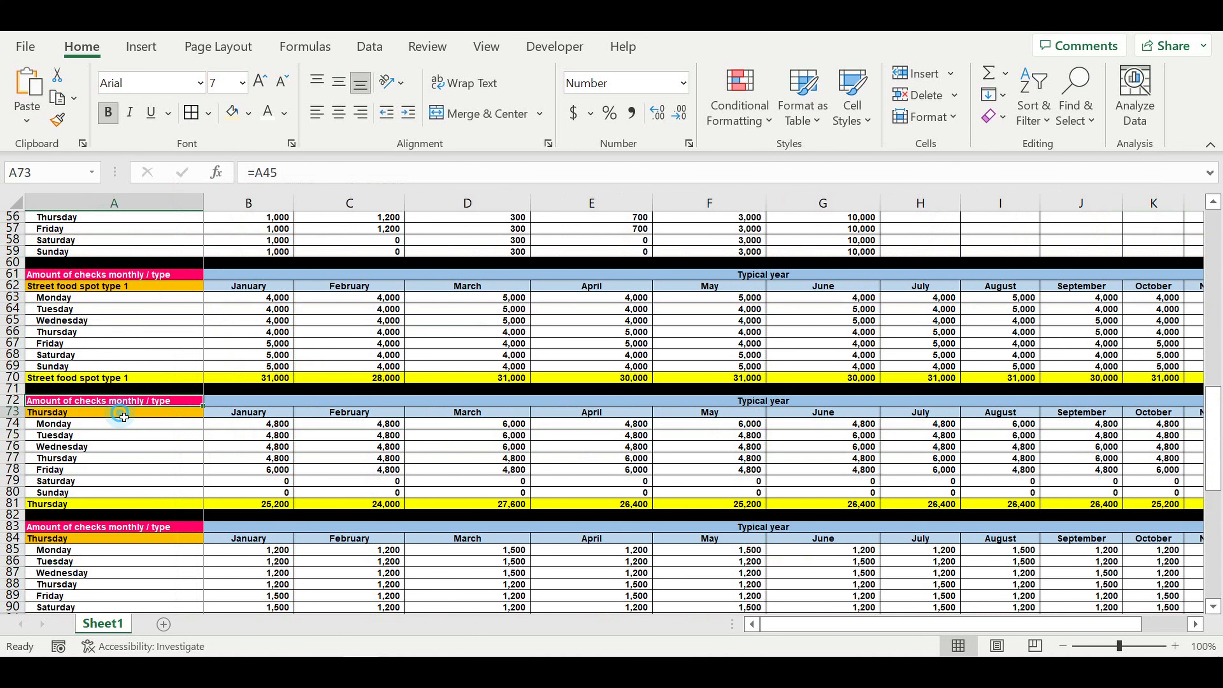
{"action": "type", "text": "="}
{"action": "scroll", "coordinate": [147, 376], "scroll_direction": "up", "scroll_amount": 13}
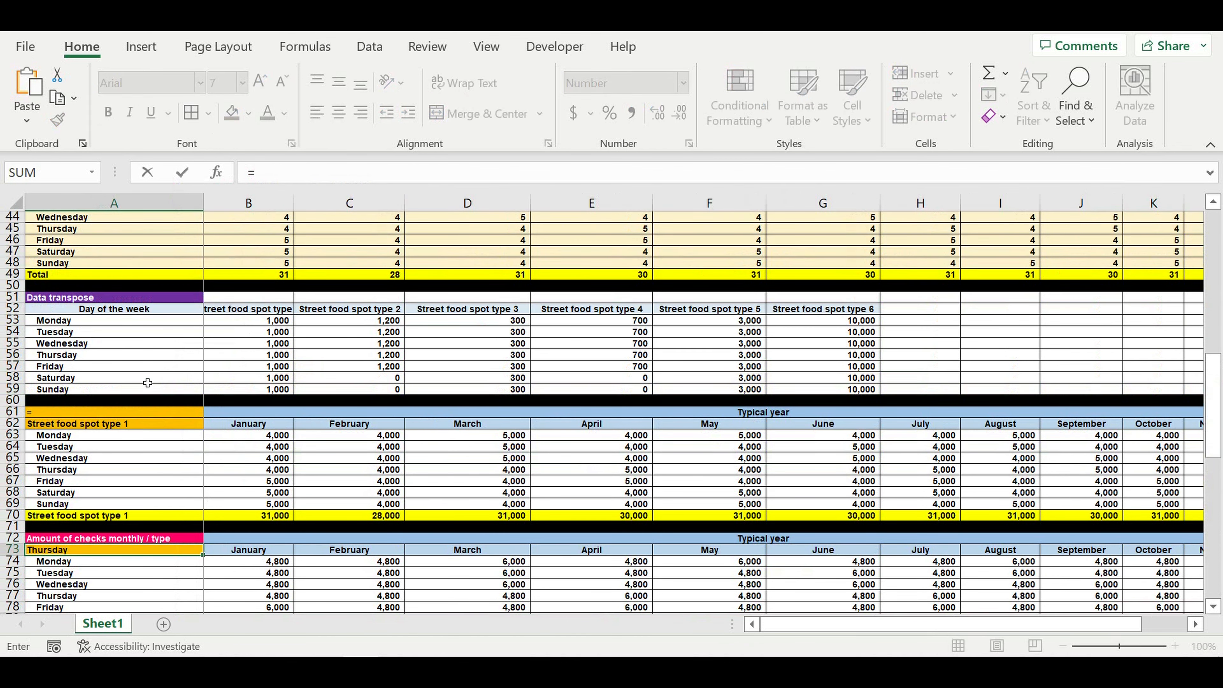
{"action": "left_click", "coordinate": [139, 321]}
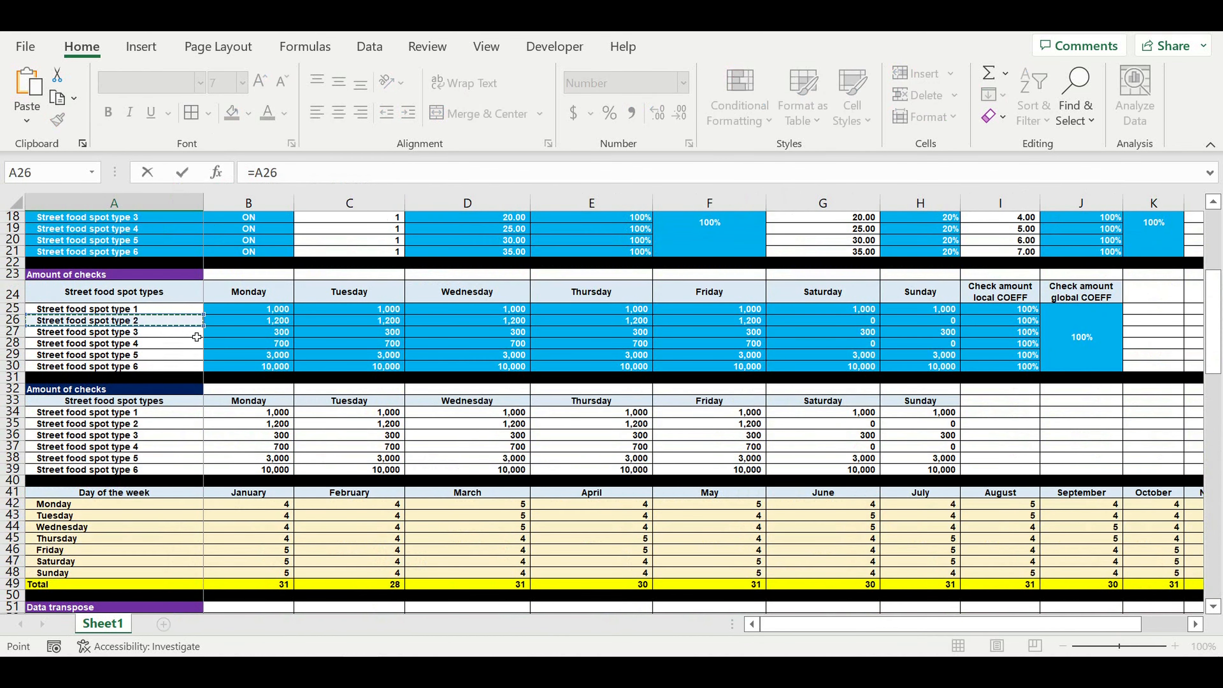
{"action": "key", "text": "Return"}
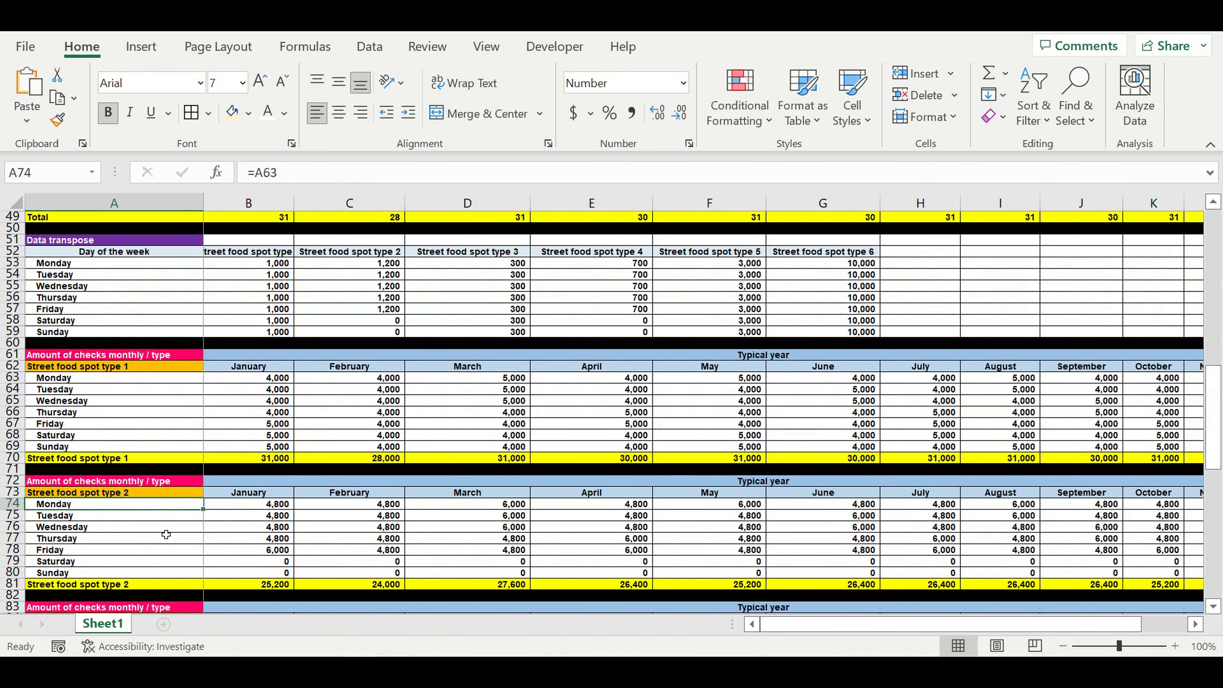
Link the third monthly table's name in A84 to the Street food spot type 3 label
{"action": "scroll", "coordinate": [166, 534], "scroll_direction": "down", "scroll_amount": 2}
{"action": "left_click", "coordinate": [137, 553]}
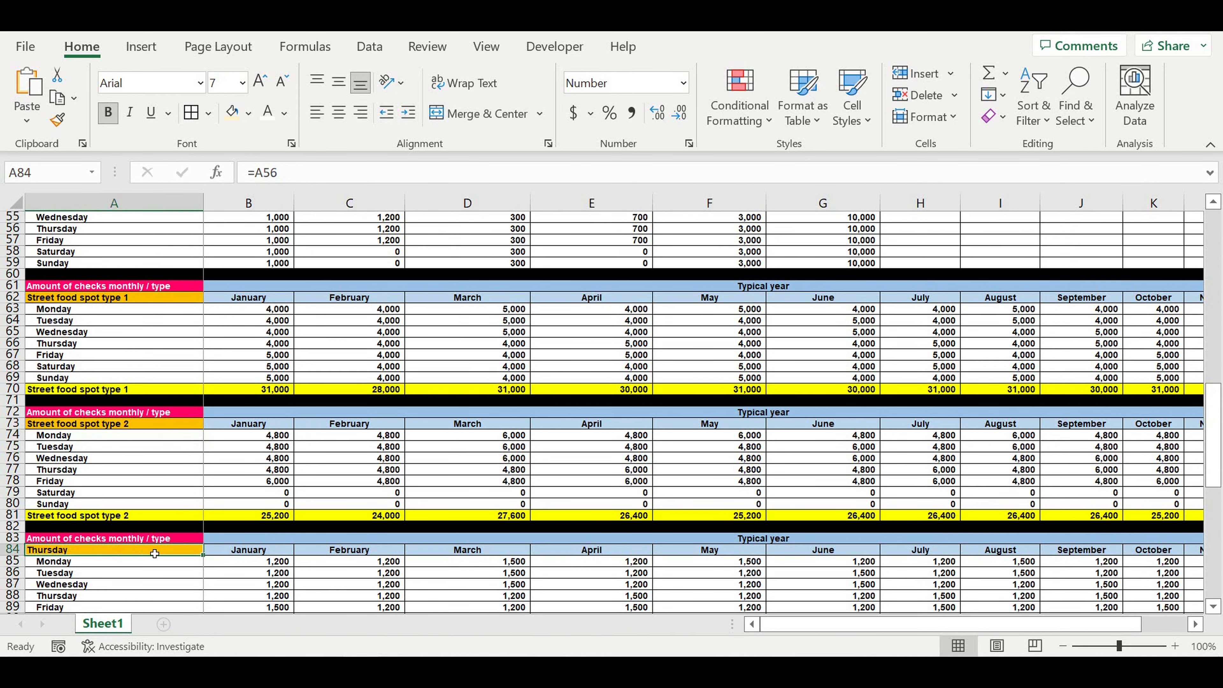
{"action": "type", "text": "="}
{"action": "scroll", "coordinate": [162, 428], "scroll_direction": "up", "scroll_amount": 9}
{"action": "left_click", "coordinate": [115, 309]}
{"action": "key", "text": "Return"}
Link the fourth monthly table's name in A95 to the Street food spot type 4 label in A37
{"action": "scroll", "coordinate": [154, 332], "scroll_direction": "down", "scroll_amount": 7}
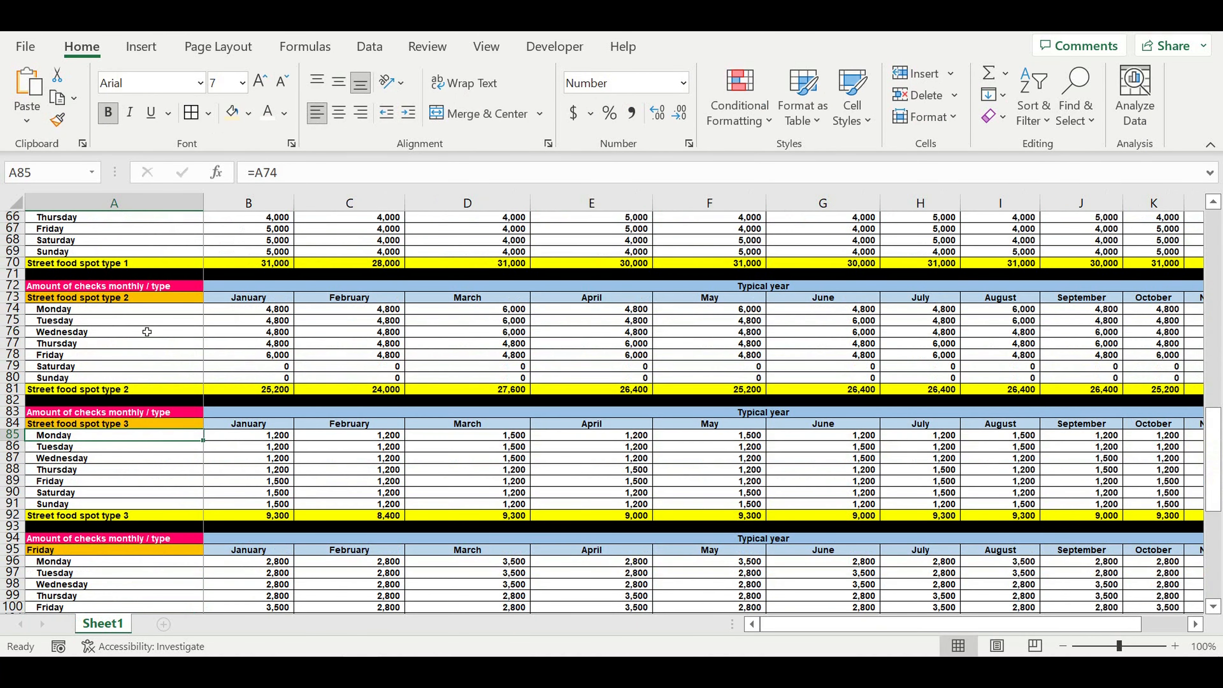
{"action": "left_click", "coordinate": [85, 486]}
{"action": "type", "text": "="}
{"action": "scroll", "coordinate": [110, 428], "scroll_direction": "up", "scroll_amount": 5}
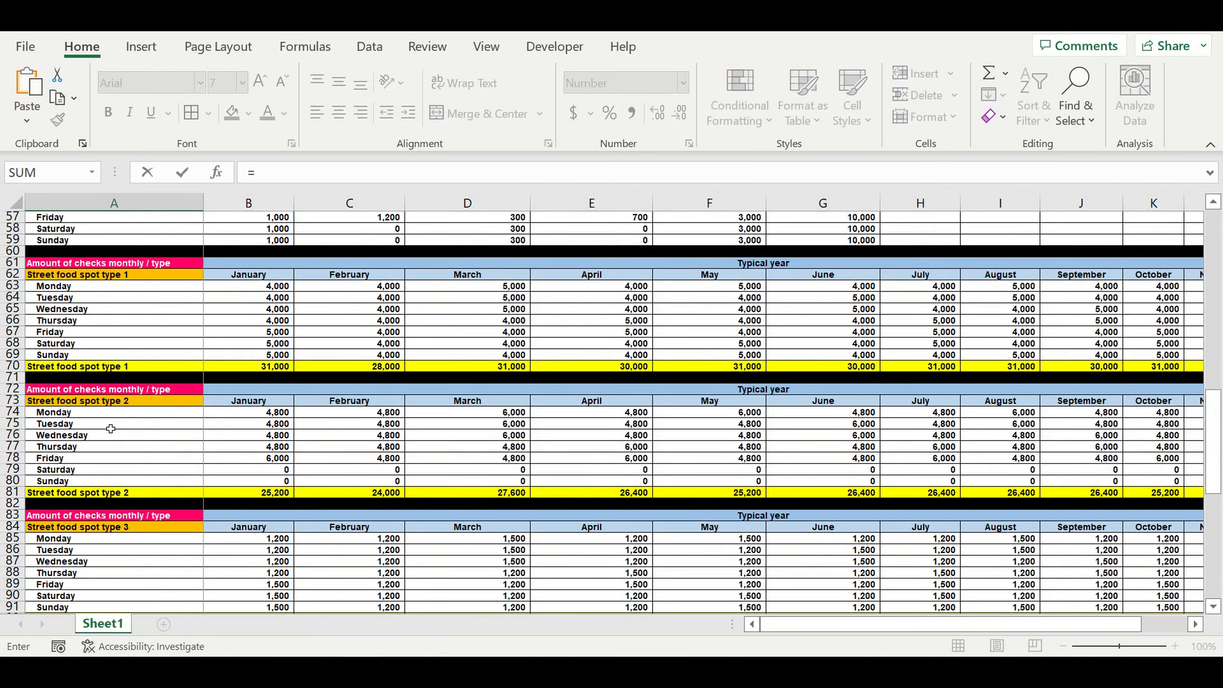
{"action": "scroll", "coordinate": [111, 428], "scroll_direction": "up", "scroll_amount": 8}
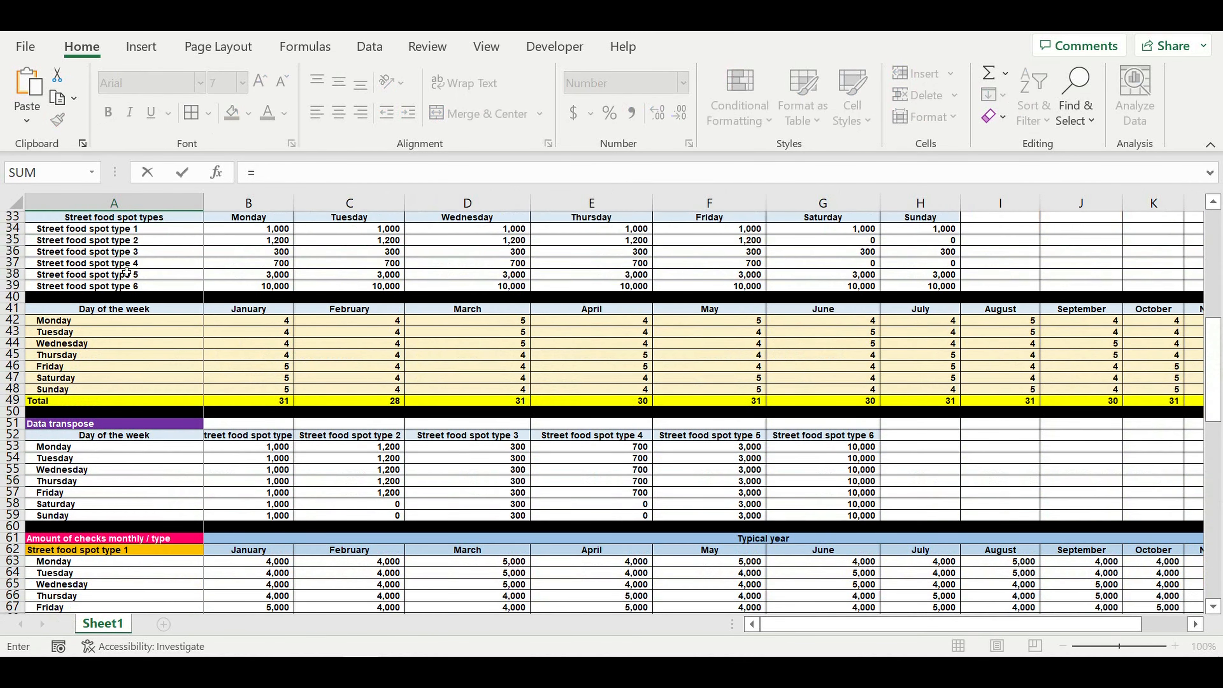
{"action": "left_click", "coordinate": [127, 265]}
{"action": "key", "text": "Return"}
Link the fifth monthly table's name in A106 to the Street food spot type 5 label with =A38
{"action": "scroll", "coordinate": [216, 496], "scroll_direction": "down", "scroll_amount": 5}
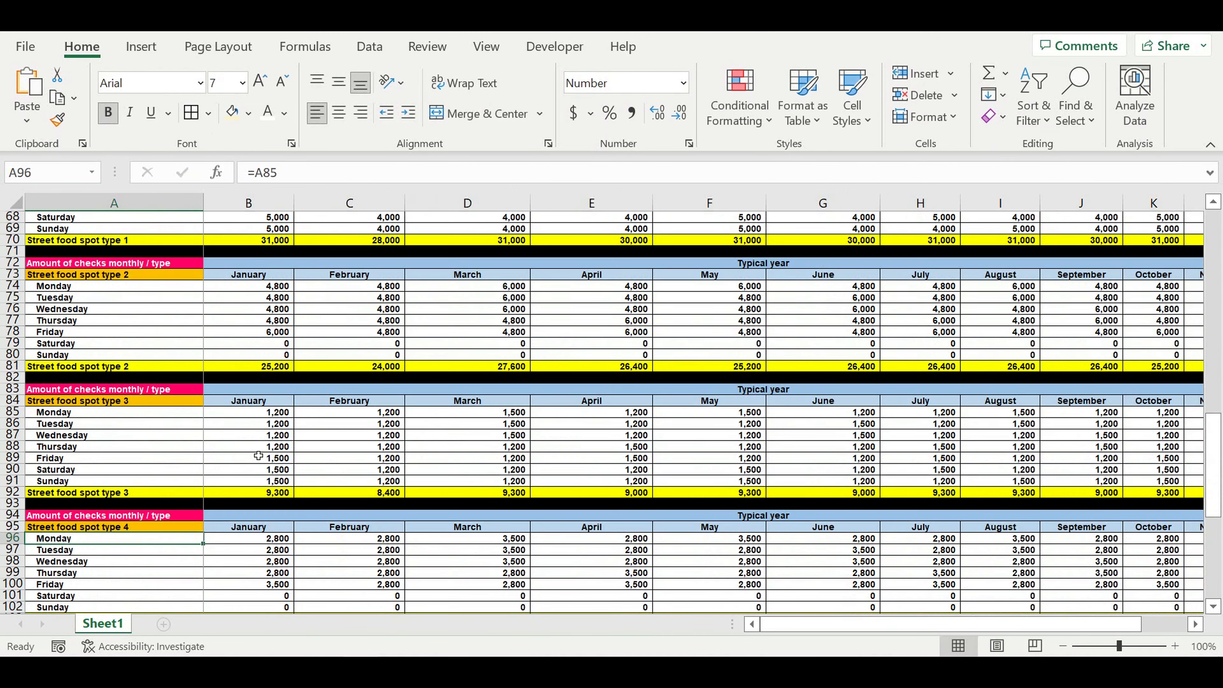
{"action": "scroll", "coordinate": [158, 516], "scroll_direction": "down", "scroll_amount": 1}
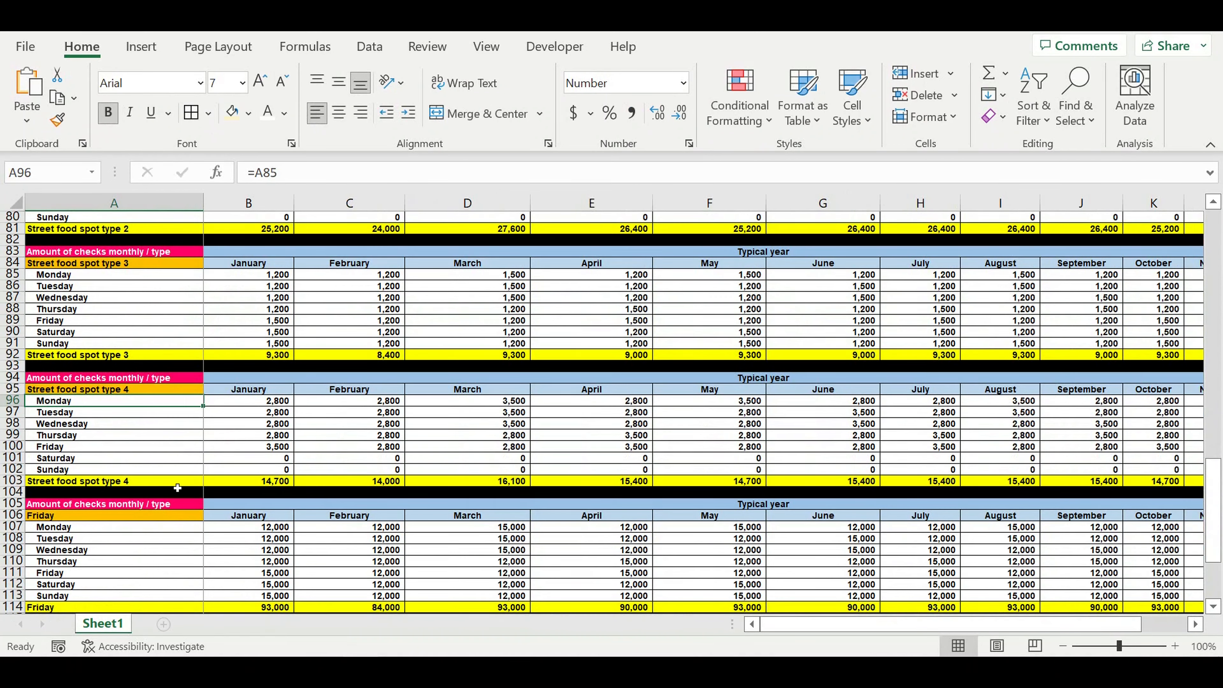
{"action": "left_click", "coordinate": [113, 519]}
{"action": "type", "text": "="}
{"action": "scroll", "coordinate": [139, 434], "scroll_direction": "up", "scroll_amount": 20}
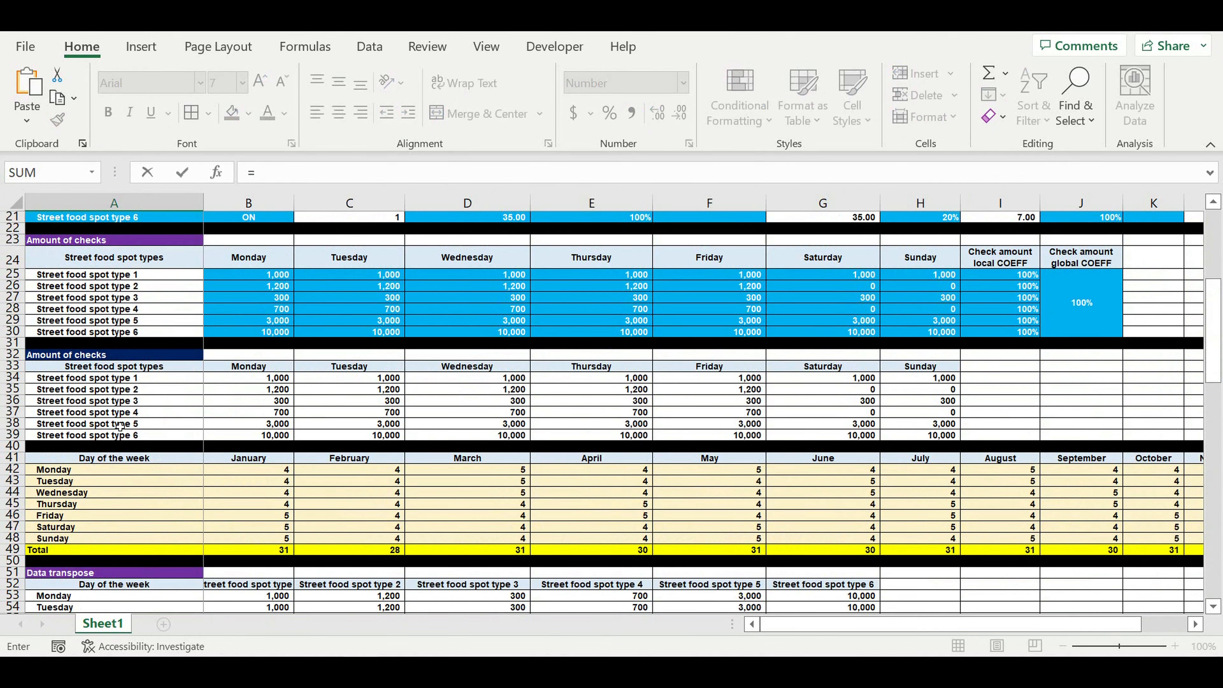
{"action": "left_click", "coordinate": [120, 426]}
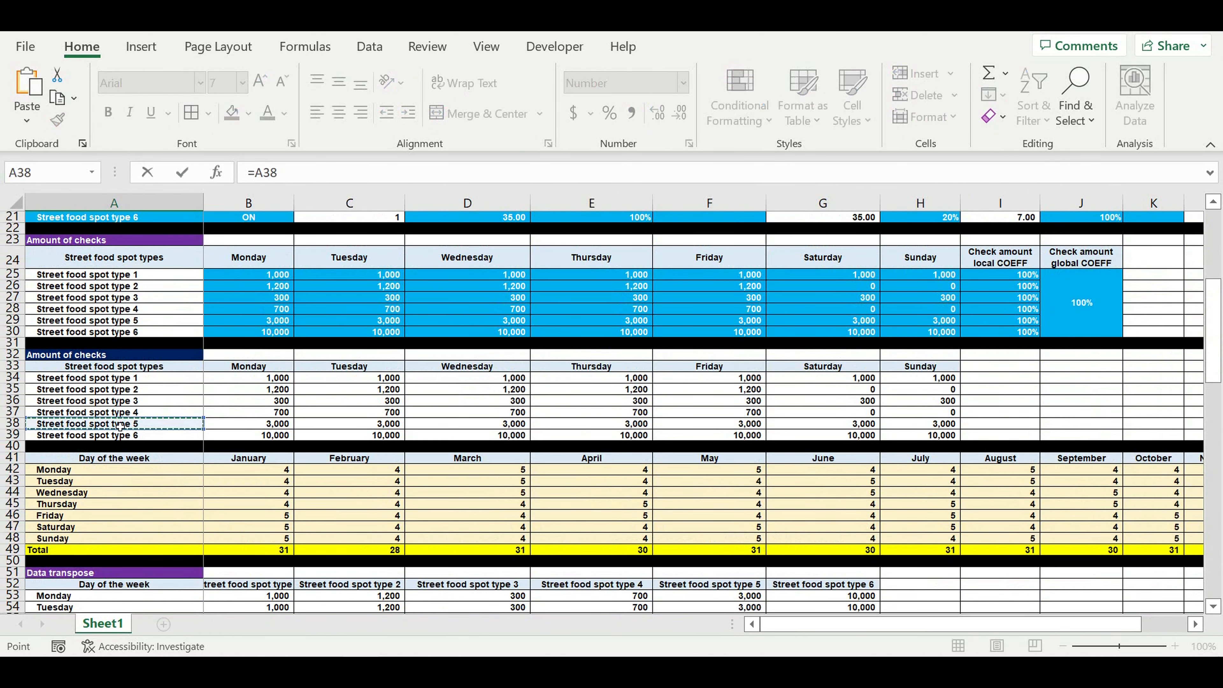
{"action": "key", "text": "Return"}
Link the sixth monthly table's name in A117 to the Street food spot type 6 label
{"action": "scroll", "coordinate": [175, 440], "scroll_direction": "down", "scroll_amount": 9}
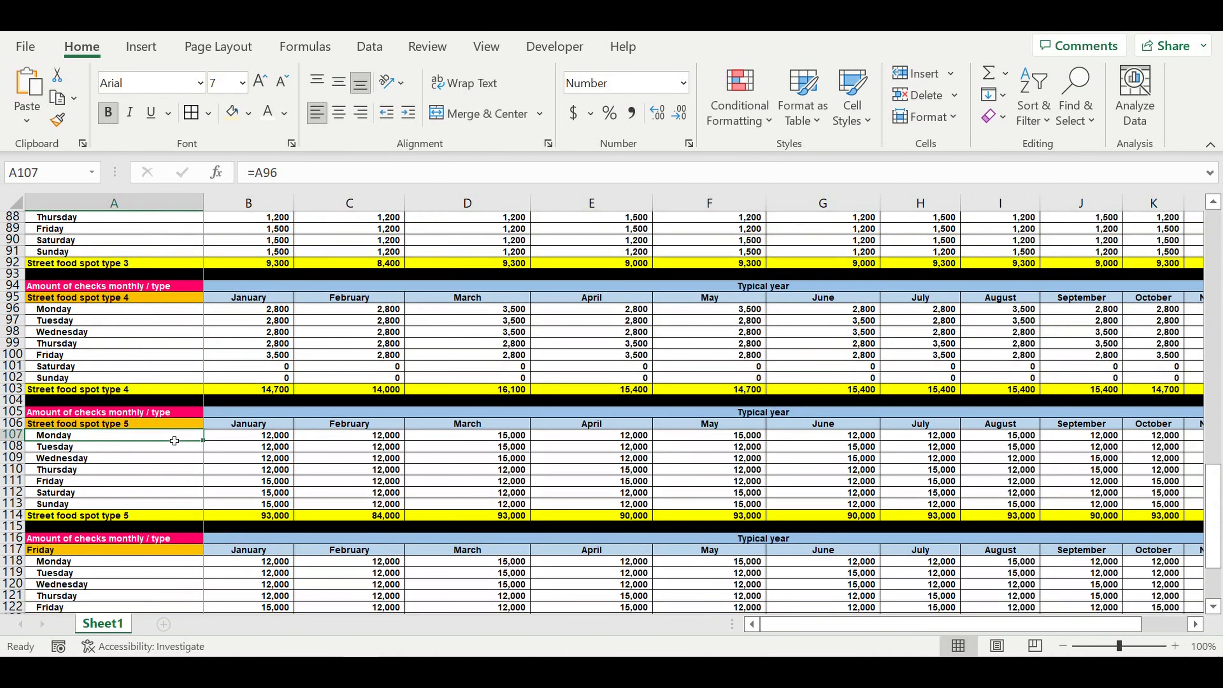
{"action": "left_click", "coordinate": [77, 414]}
{"action": "type", "text": "="}
{"action": "scroll", "coordinate": [116, 422], "scroll_direction": "up", "scroll_amount": 8}
{"action": "scroll", "coordinate": [116, 422], "scroll_direction": "up", "scroll_amount": 11}
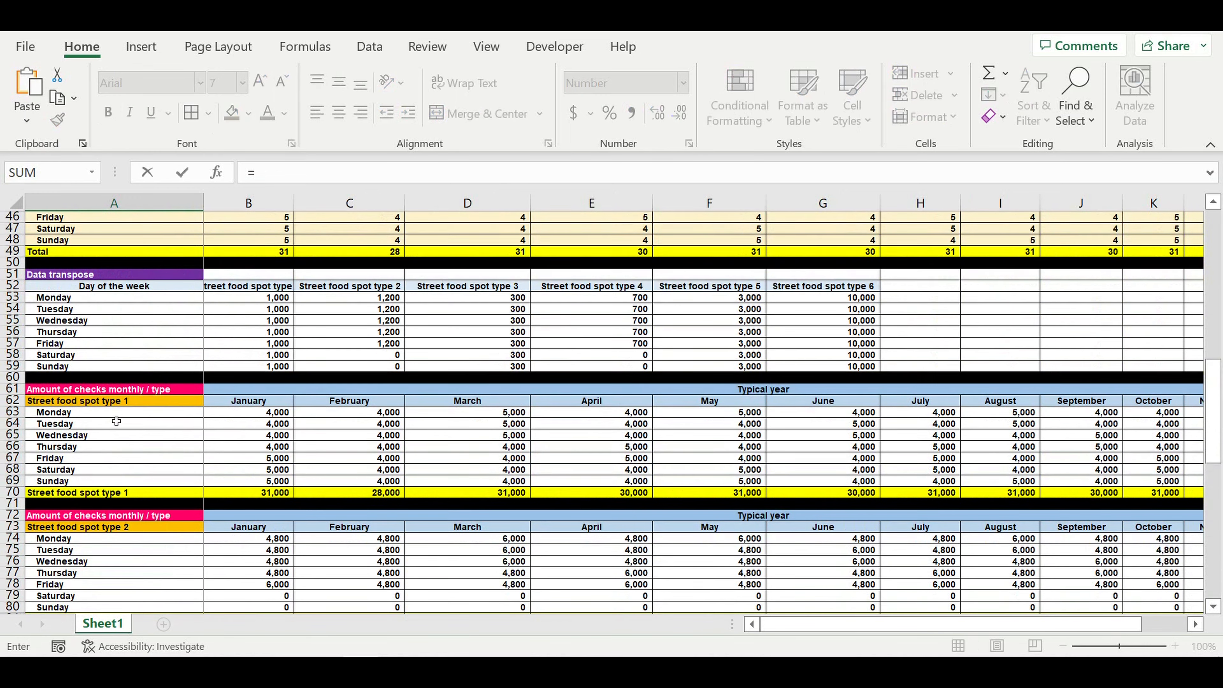
{"action": "scroll", "coordinate": [111, 289], "scroll_direction": "up", "scroll_amount": 4}
{"action": "left_click", "coordinate": [111, 309]}
{"action": "key", "text": "Return"}
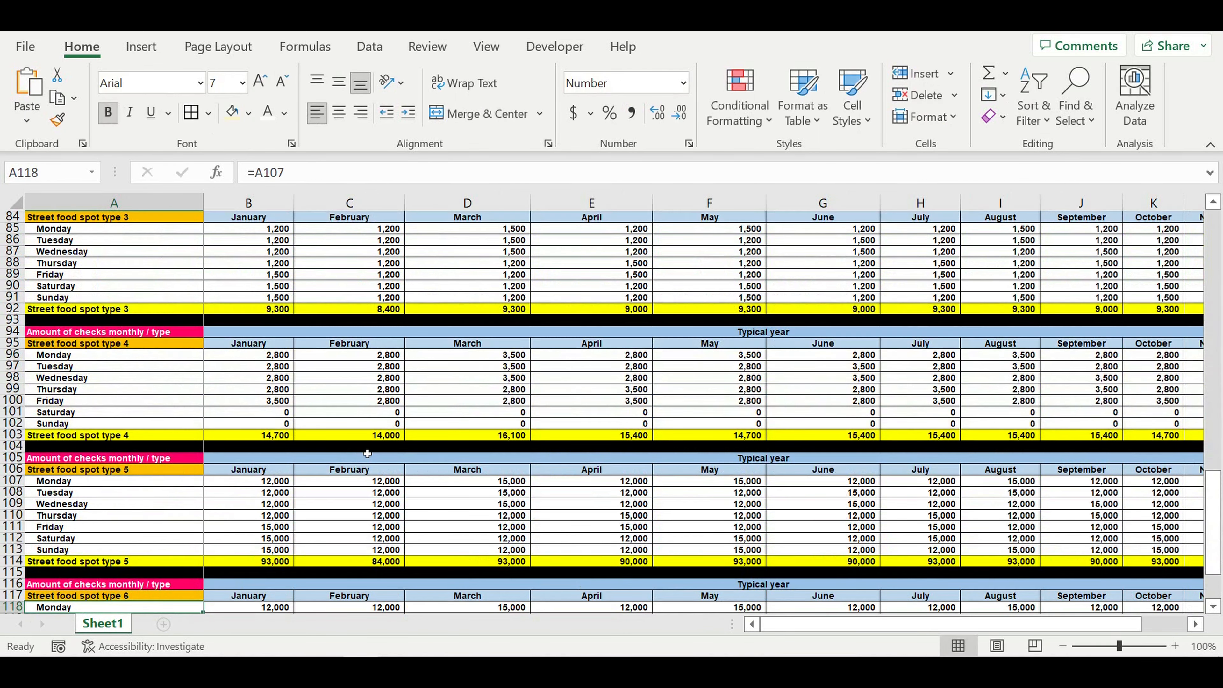
{"action": "scroll", "coordinate": [279, 423], "scroll_direction": "down", "scroll_amount": 2}
{"action": "left_click", "coordinate": [140, 391]}
{"action": "left_click_drag", "start_coordinate": [269, 393], "coordinate": [944, 393]}
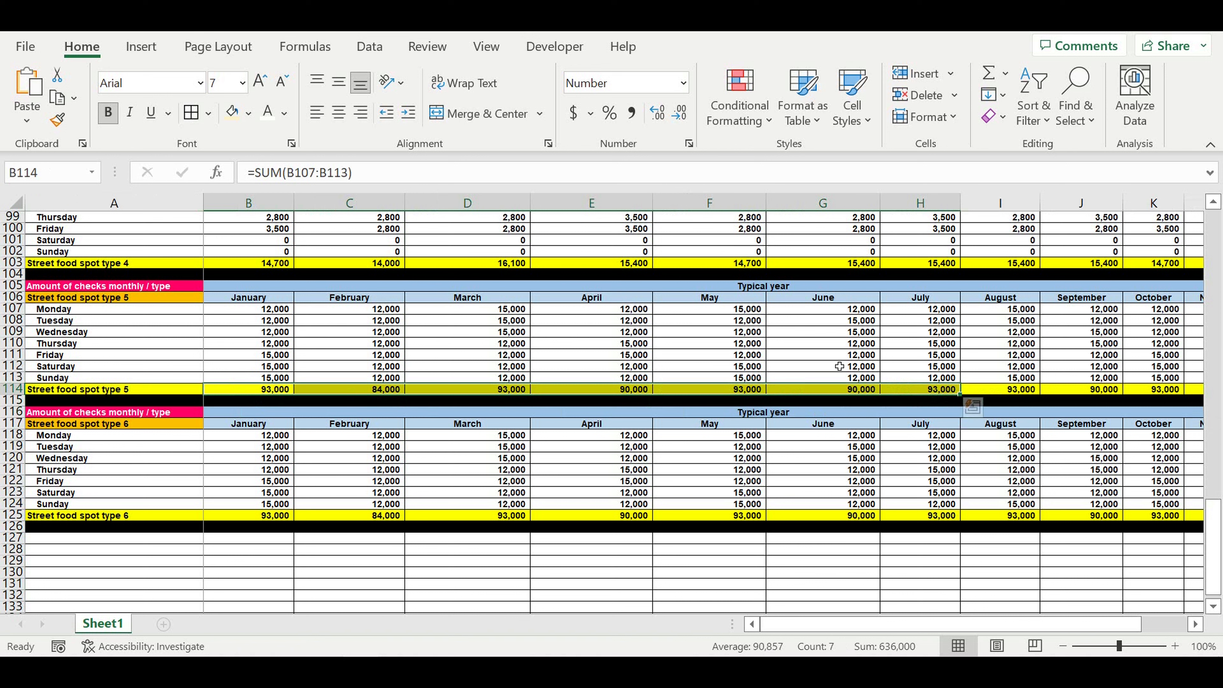
{"action": "left_click", "coordinate": [838, 356]}
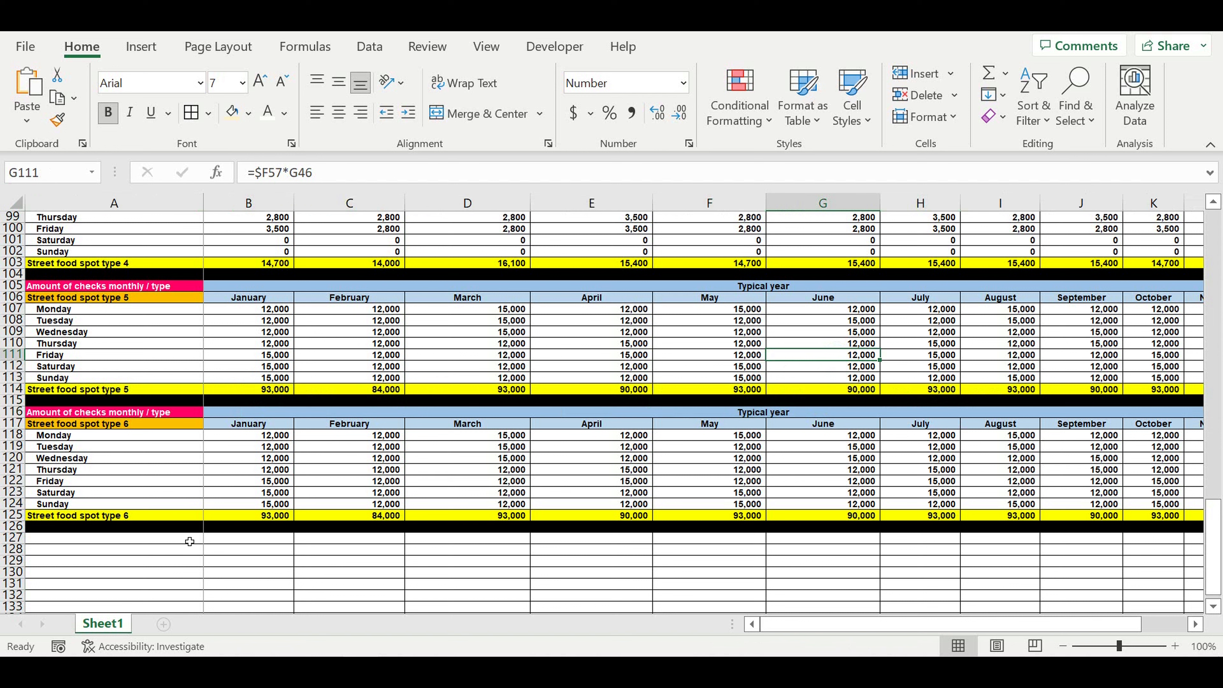
Enter the title "Checks consolidation" in A127, below the last monthly table
{"action": "left_click", "coordinate": [164, 543]}
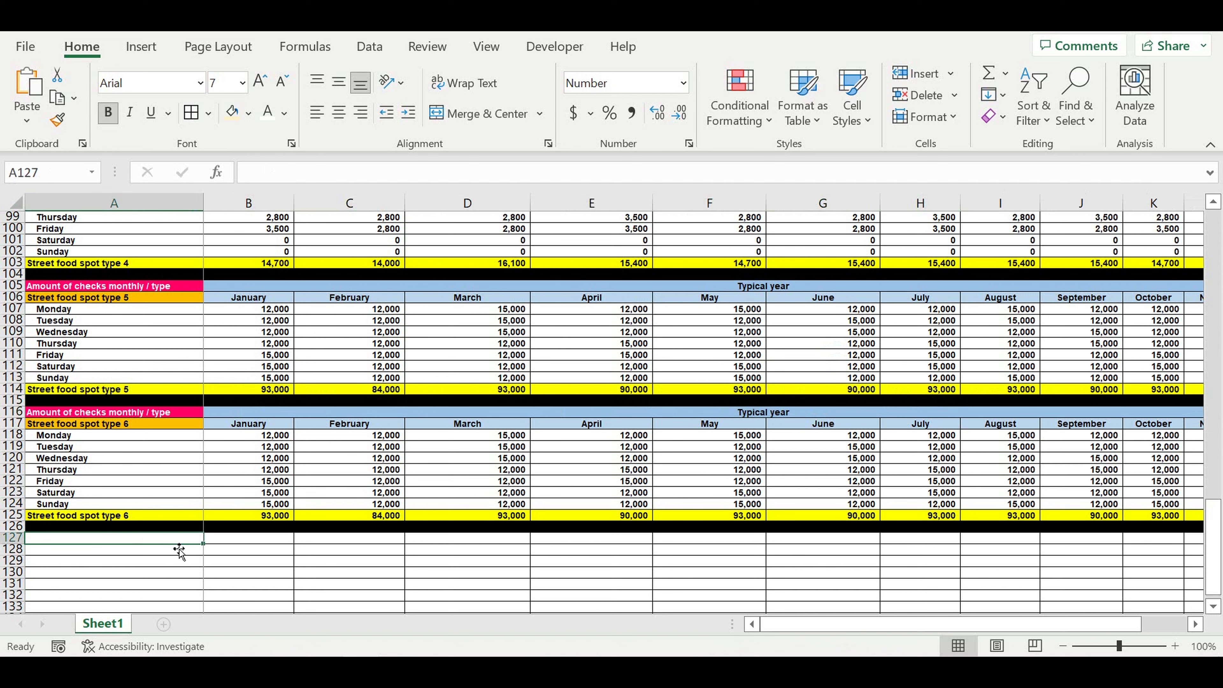
{"action": "type", "text": "checks"}
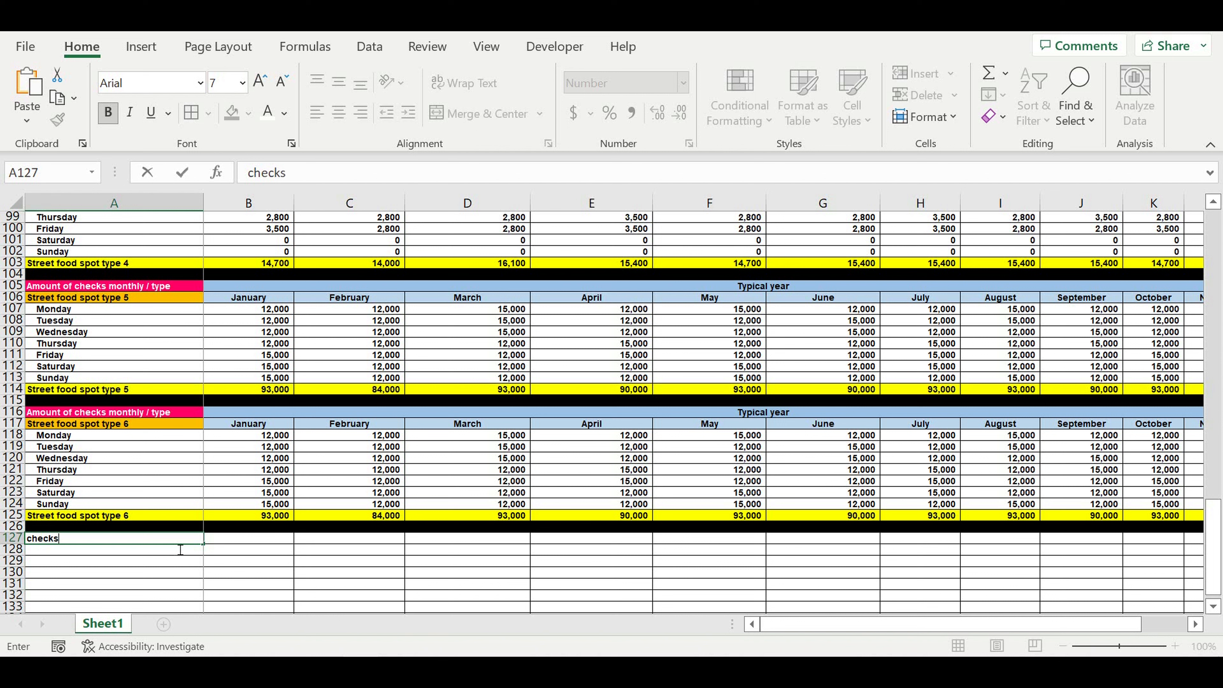
{"action": "type", "text": " consolidation"}
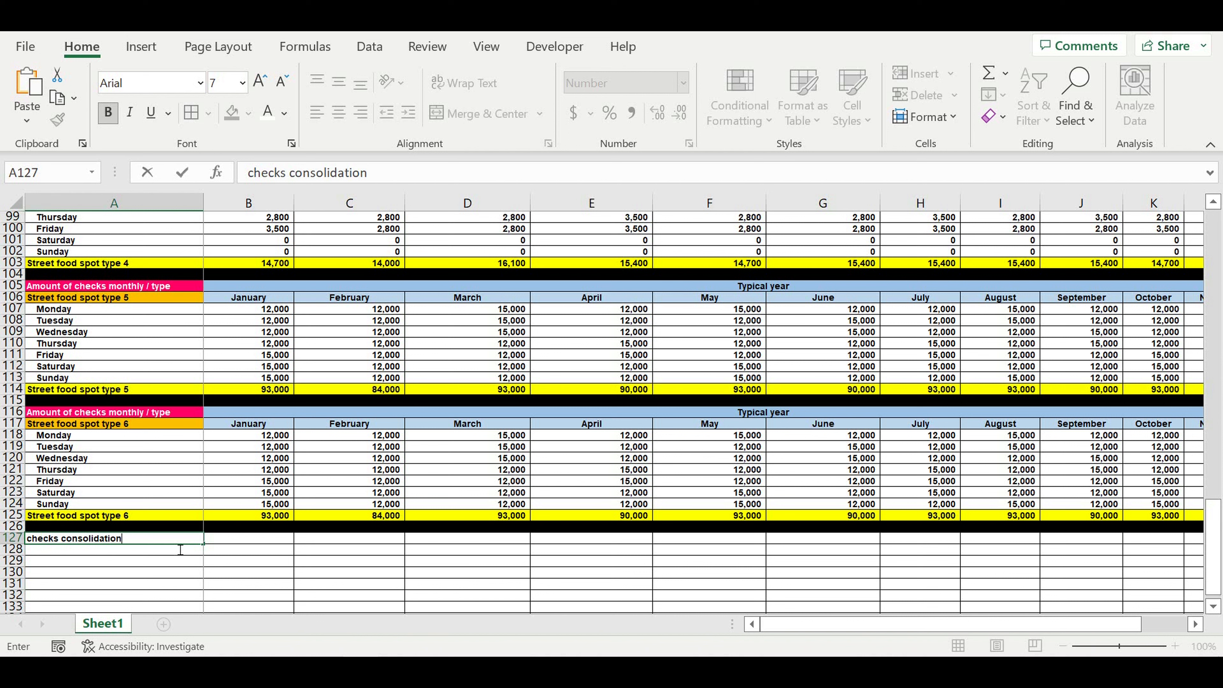
{"action": "left_click_drag", "start_coordinate": [255, 172], "coordinate": [231, 173]}
{"action": "type", "text": "C"}
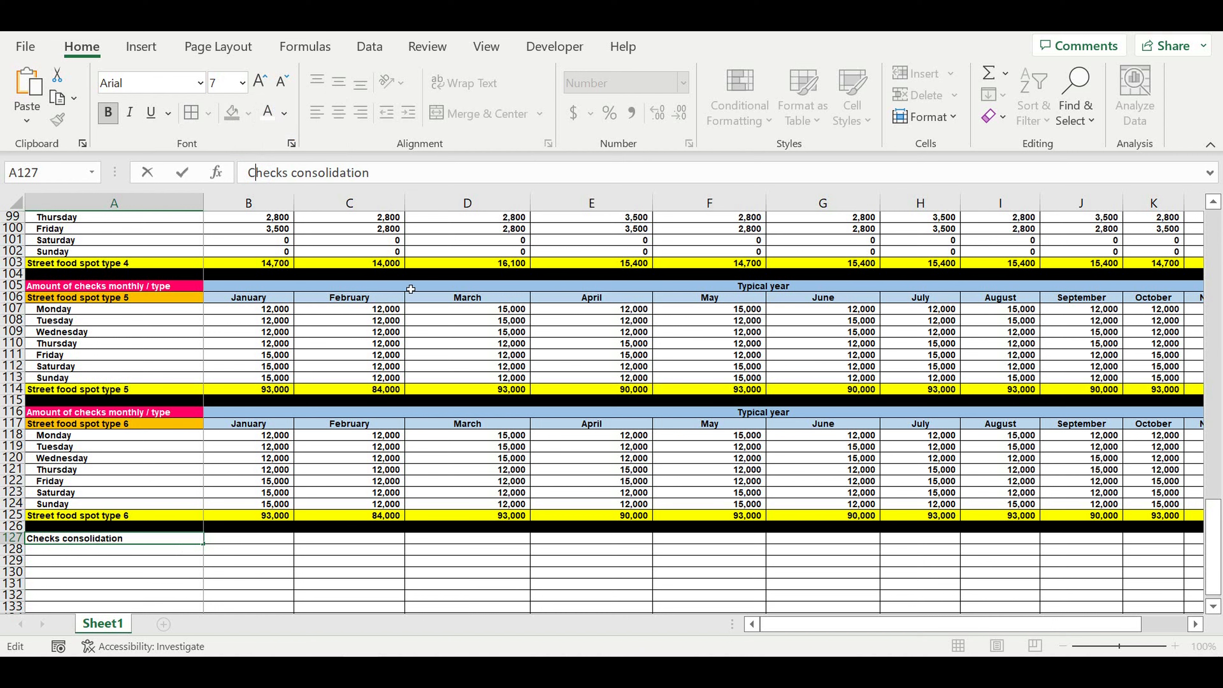
{"action": "key", "text": "Return"}
Link A128 to the "Street food spot types" header with =A33
{"action": "scroll", "coordinate": [315, 478], "scroll_direction": "down", "scroll_amount": 3}
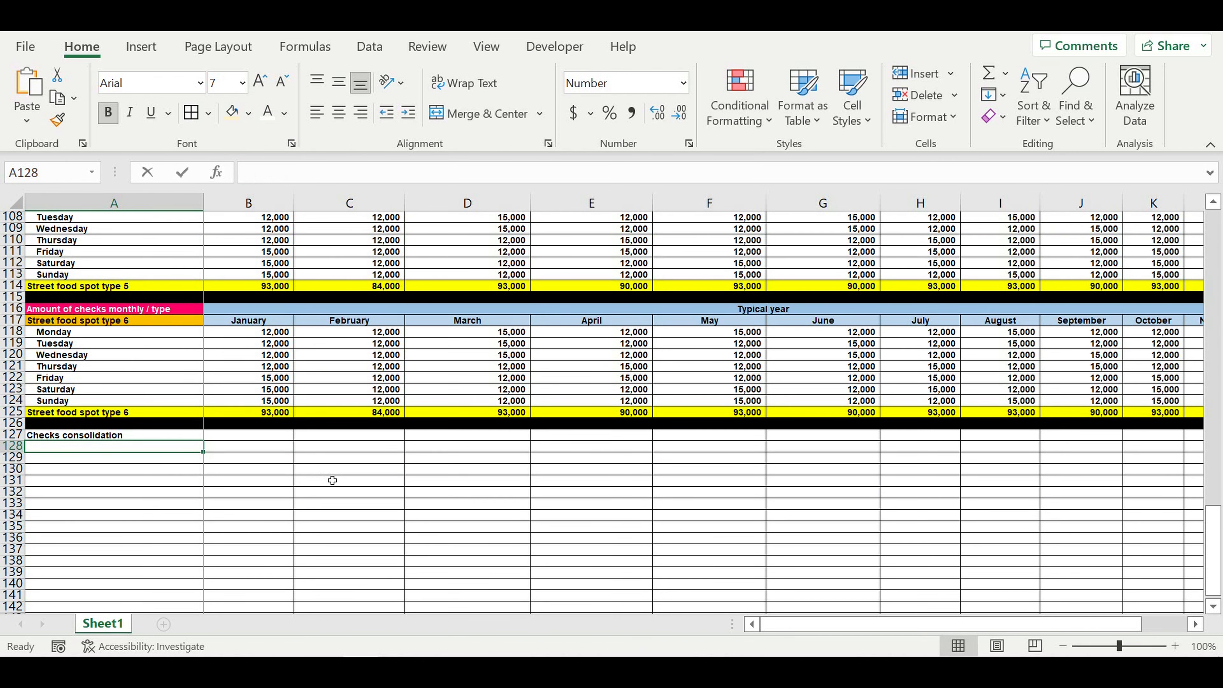
{"action": "type", "text": "="}
{"action": "scroll", "coordinate": [219, 383], "scroll_direction": "up", "scroll_amount": 10}
{"action": "scroll", "coordinate": [219, 384], "scroll_direction": "up", "scroll_amount": 17}
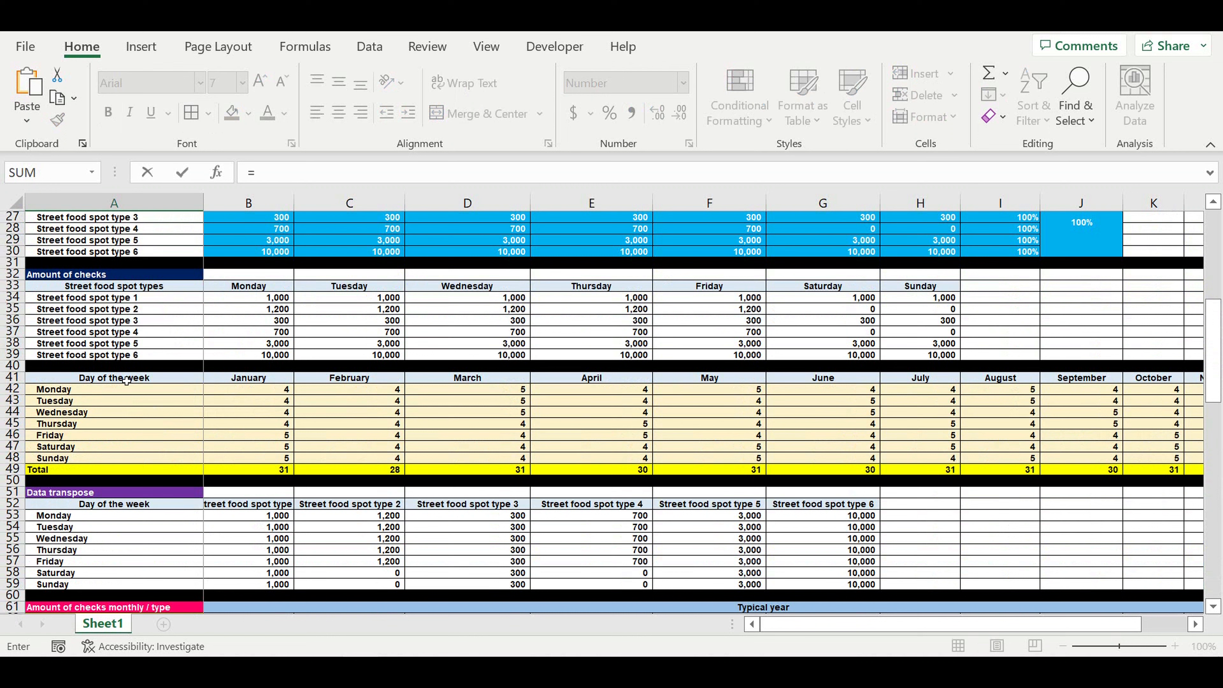
{"action": "left_click", "coordinate": [75, 289]}
{"action": "key", "text": "Return"}
Copy the "Typical year" and month header rows from the street food spot type 6 table to the consolidation table, starting at B127
{"action": "scroll", "coordinate": [257, 503], "scroll_direction": "down", "scroll_amount": 5}
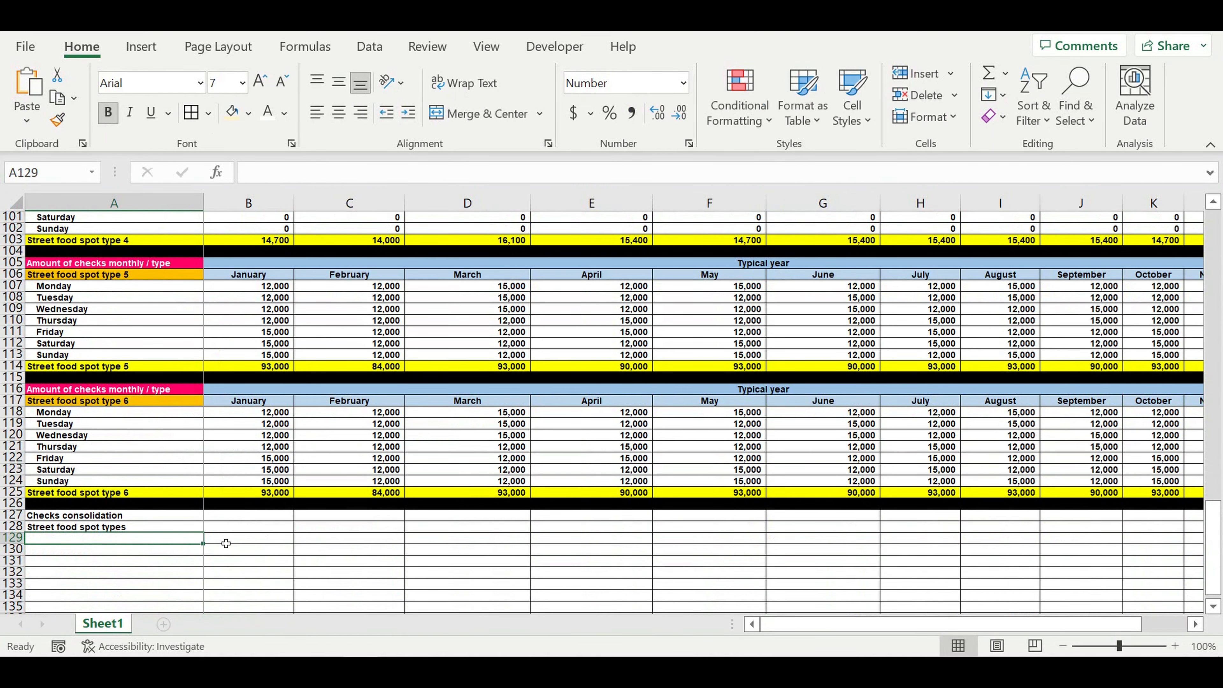
{"action": "left_click", "coordinate": [225, 527]}
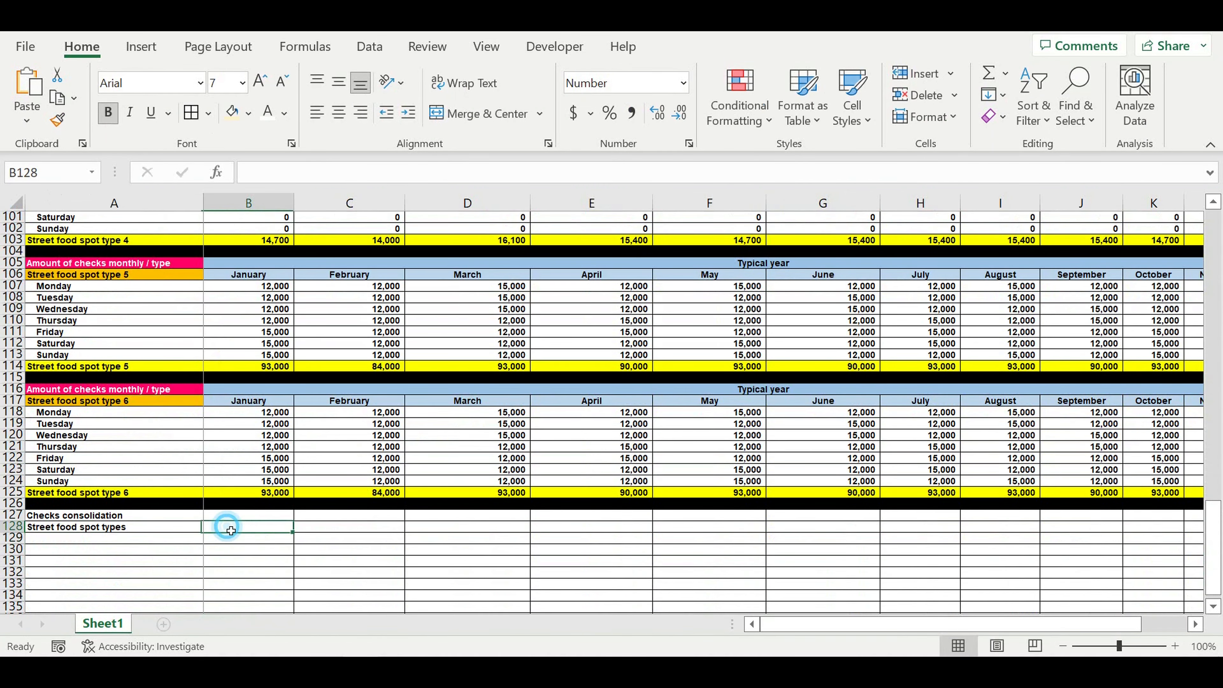
{"action": "left_click_drag", "start_coordinate": [506, 393], "coordinate": [501, 402]}
{"action": "key", "text": "ctrl+c"}
{"action": "left_click", "coordinate": [227, 515]}
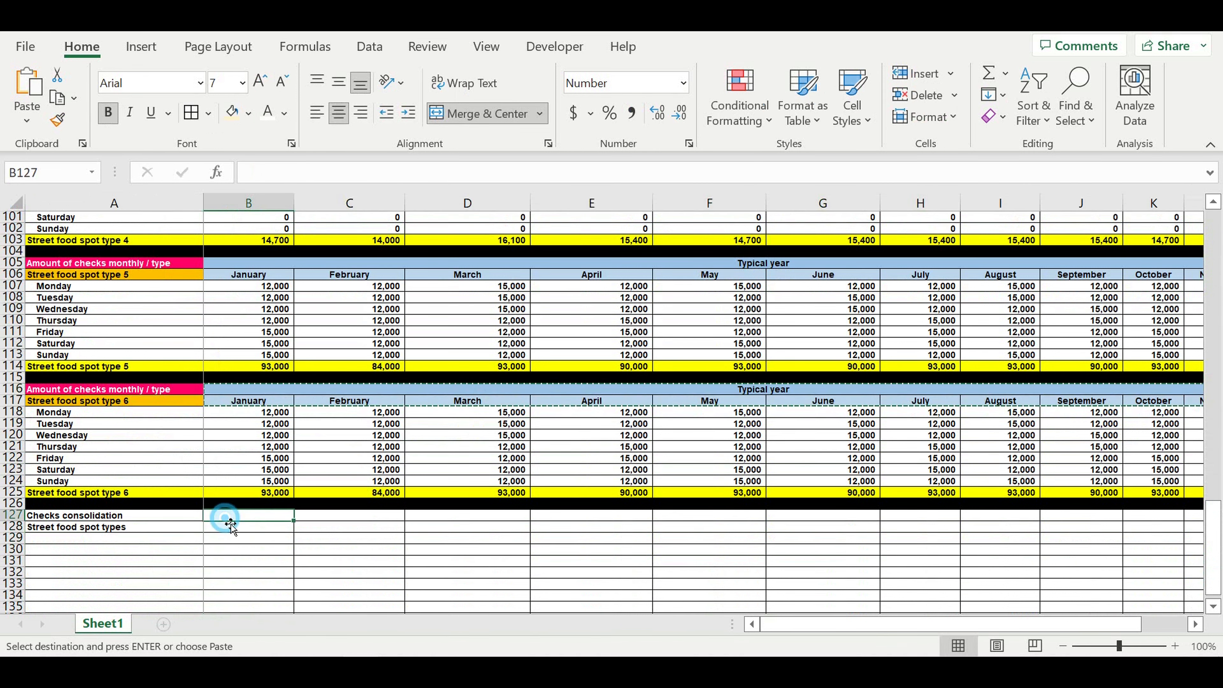
{"action": "key", "text": "ctrl+v"}
{"action": "left_click", "coordinate": [182, 527]}
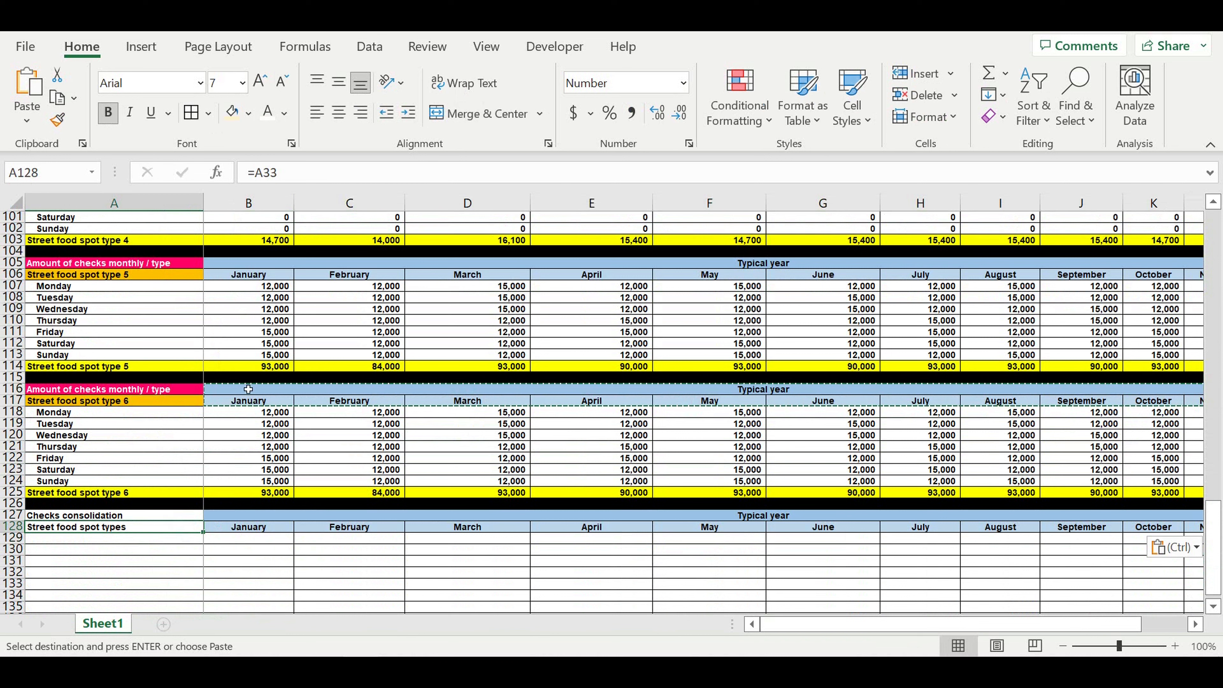
Fill the A128 header light blue, and give the Checks consolidation title in A127 a blue fill with white text
{"action": "left_click", "coordinate": [249, 113]}
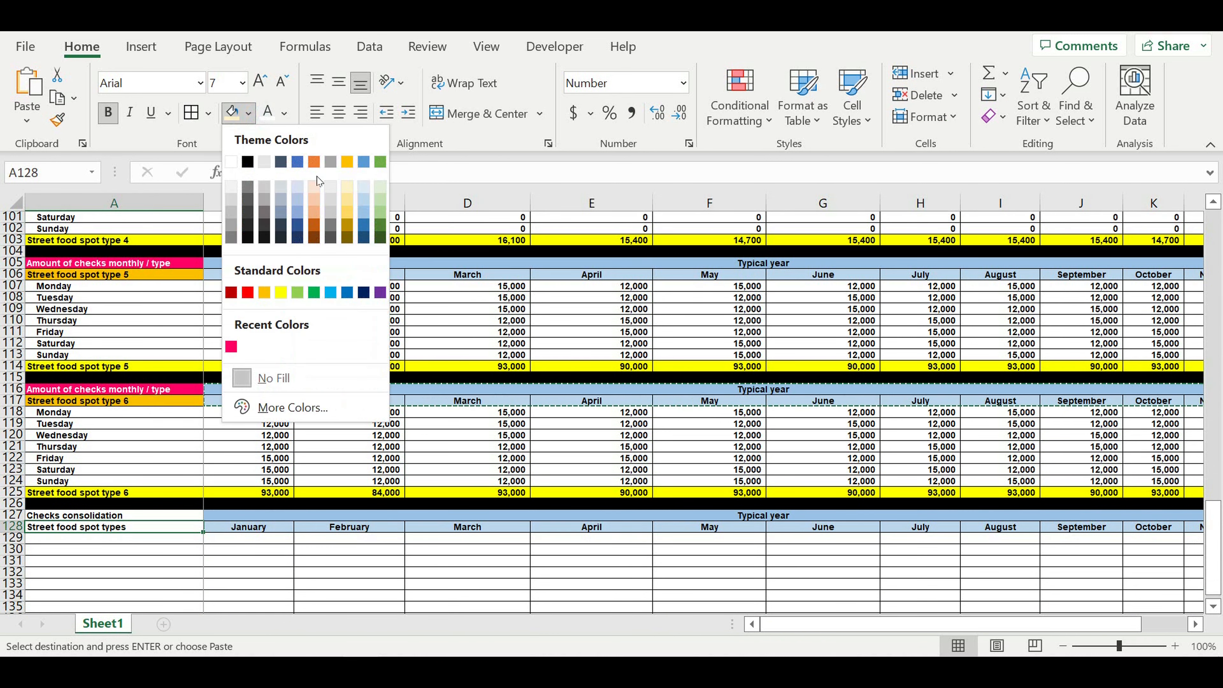
{"action": "left_click", "coordinate": [364, 198]}
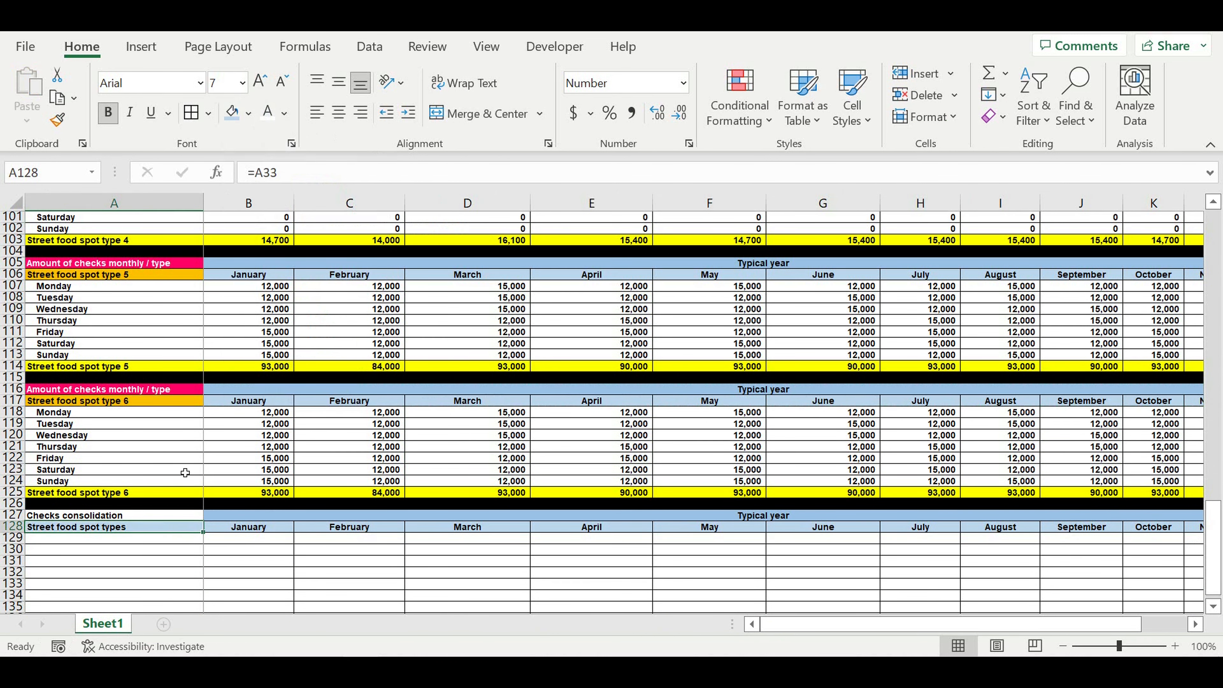
{"action": "left_click", "coordinate": [94, 519]}
{"action": "left_click", "coordinate": [248, 114]}
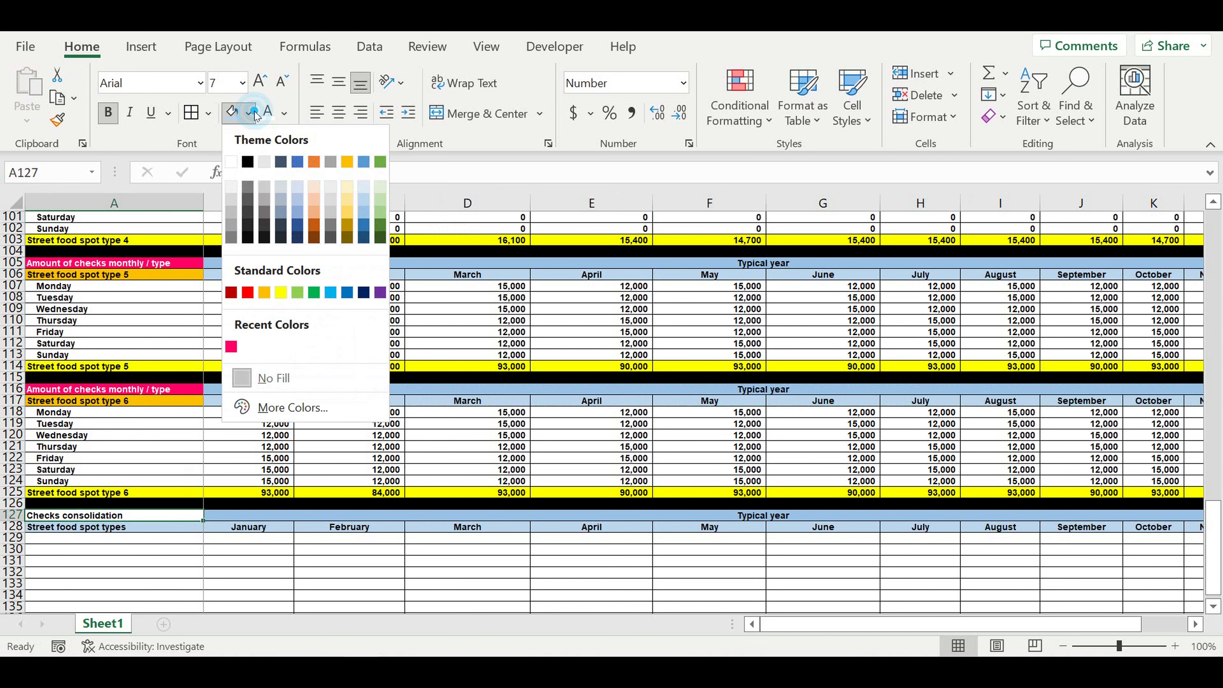
{"action": "left_click", "coordinate": [347, 293]}
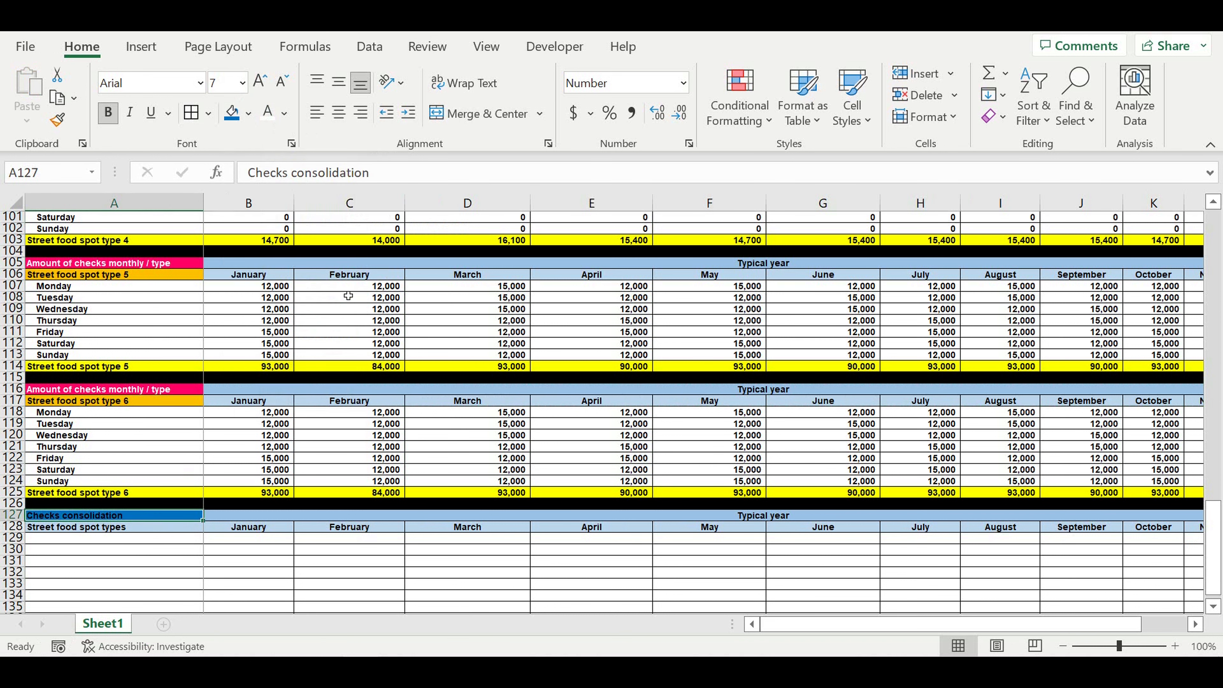
{"action": "left_click", "coordinate": [268, 112]}
Link A129 in the consolidation table to the Street food spot type 1 total row label with =A70
{"action": "left_click", "coordinate": [177, 543]}
{"action": "type", "text": "="}
{"action": "scroll", "coordinate": [200, 427], "scroll_direction": "up", "scroll_amount": 6}
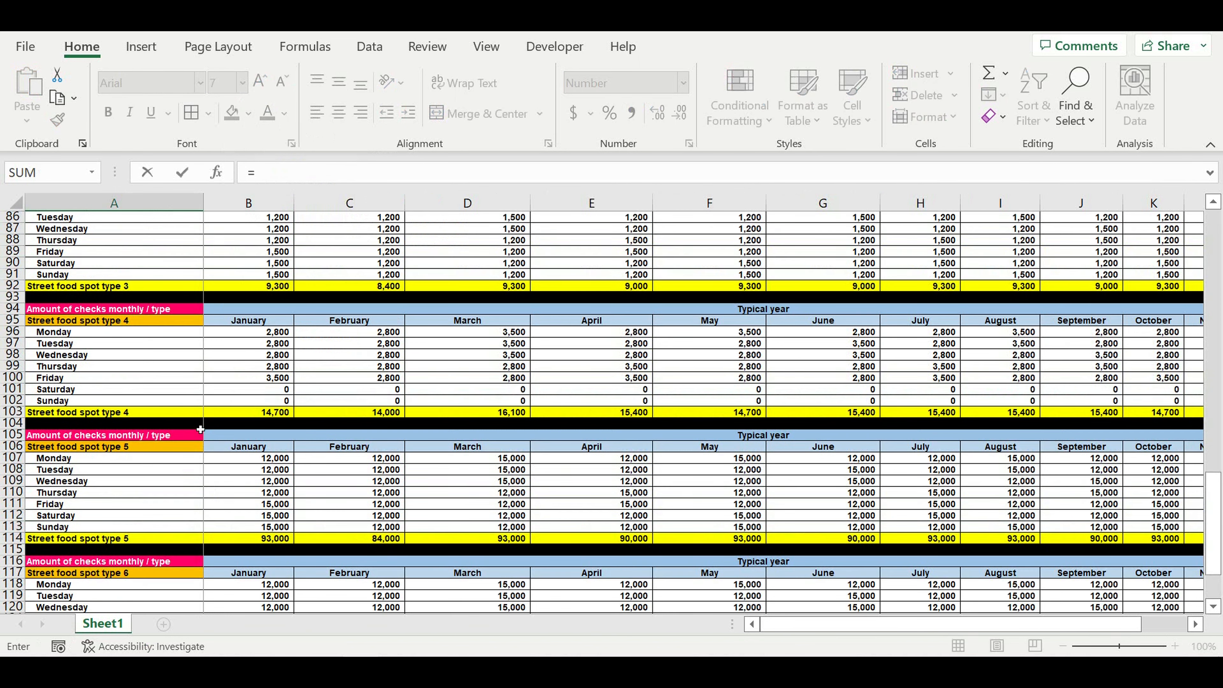
{"action": "scroll", "coordinate": [200, 428], "scroll_direction": "up", "scroll_amount": 5}
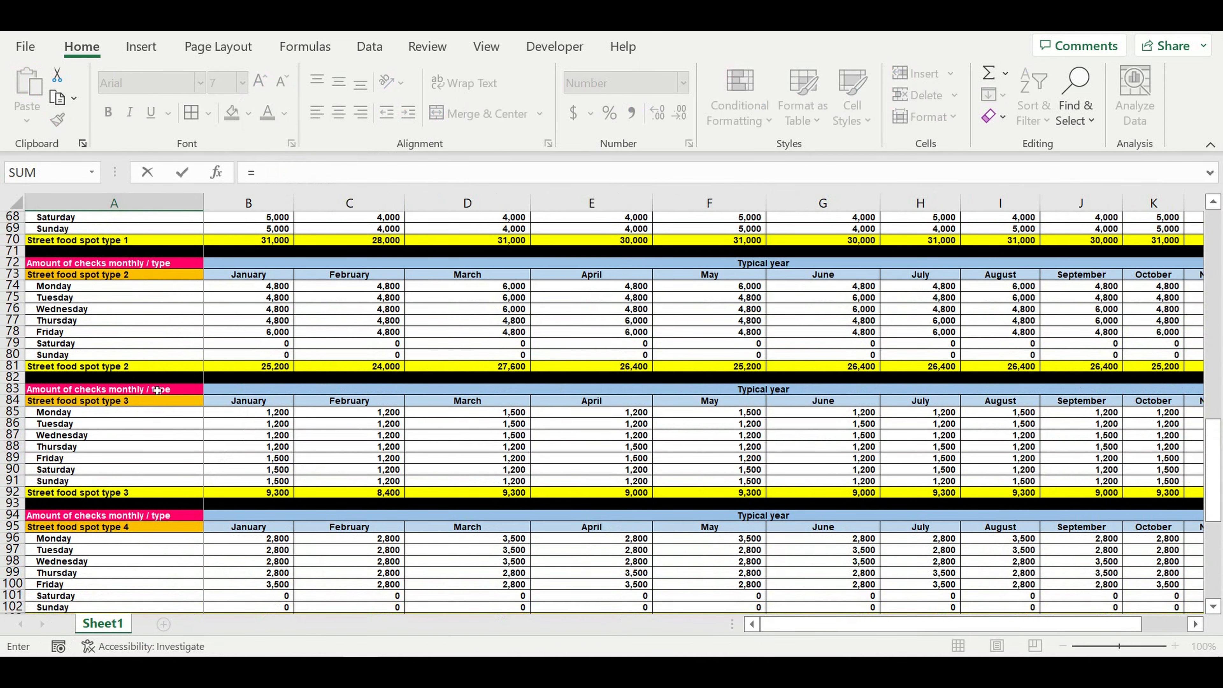
{"action": "scroll", "coordinate": [137, 384], "scroll_direction": "up", "scroll_amount": 3}
{"action": "left_click", "coordinate": [101, 346]}
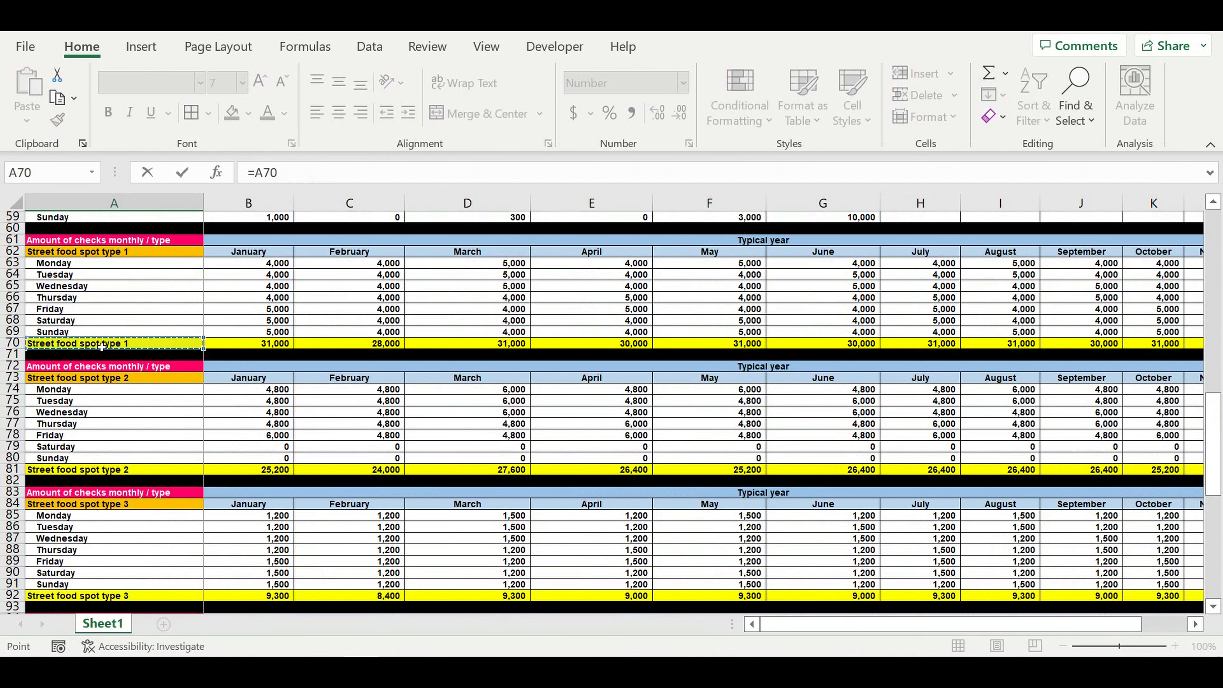
{"action": "key", "text": "Return"}
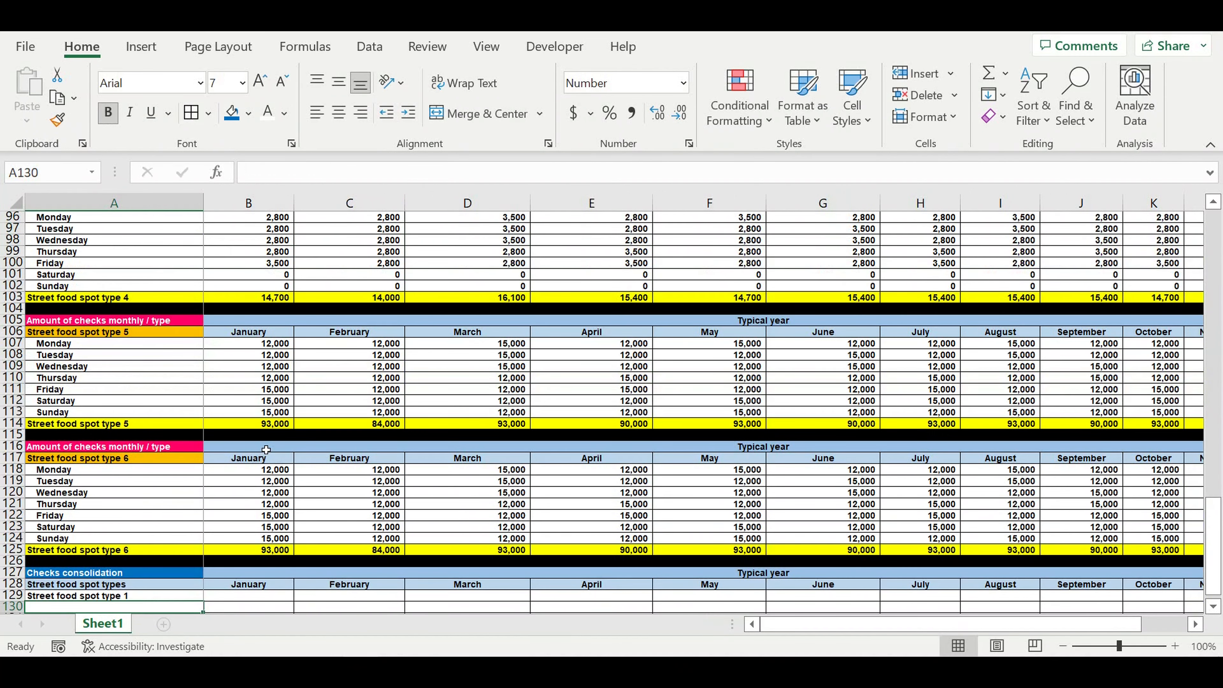
Link A130 and A131 to the total row labels of street food spot types 2 and 3, in A81 and A92
{"action": "type", "text": "="}
{"action": "scroll", "coordinate": [260, 436], "scroll_direction": "up", "scroll_amount": 10}
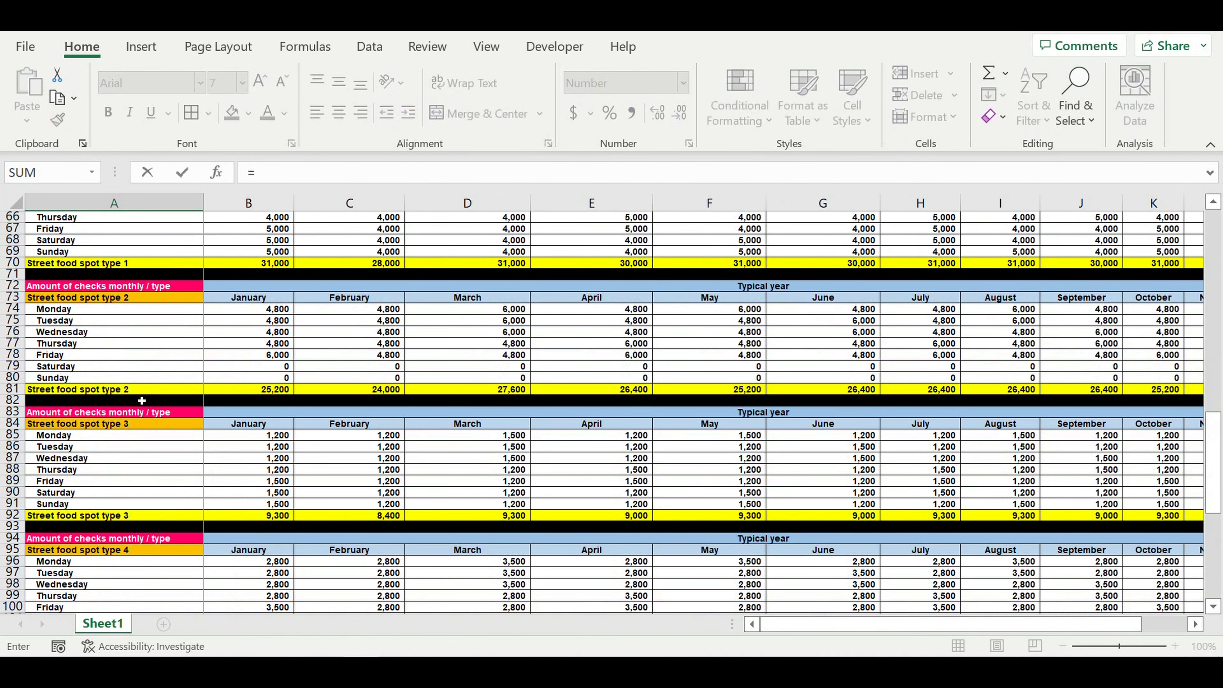
{"action": "left_click", "coordinate": [128, 395]}
{"action": "key", "text": "Return"}
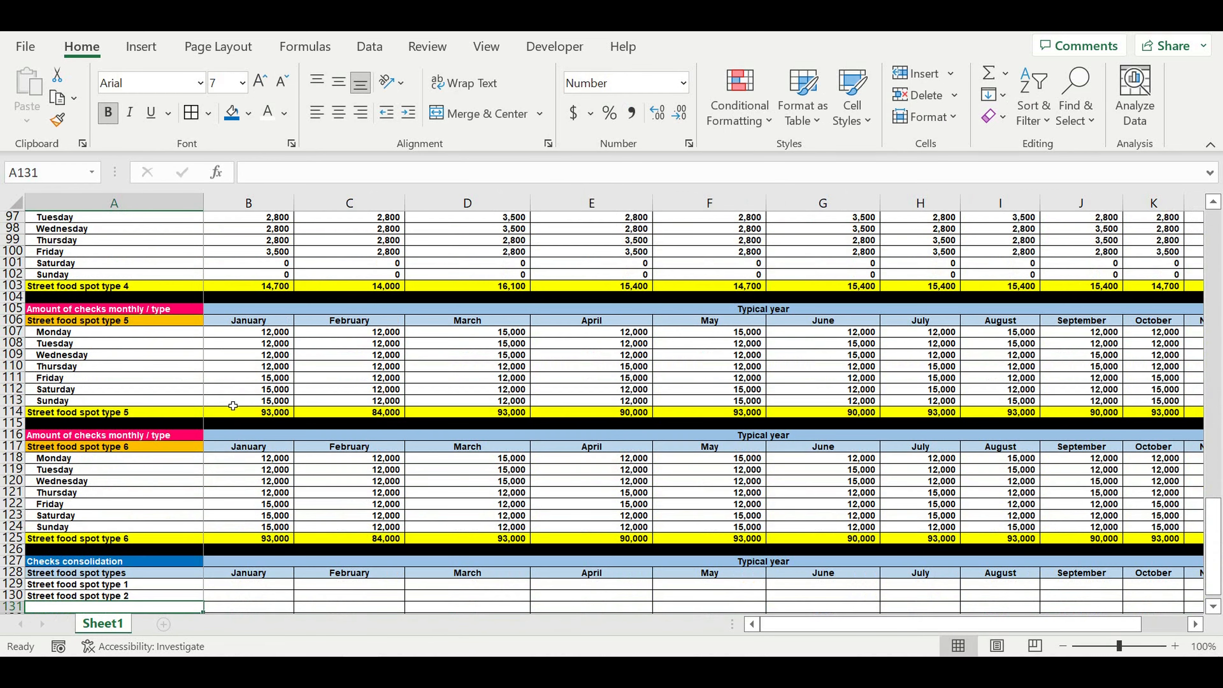
{"action": "type", "text": "="}
{"action": "scroll", "coordinate": [250, 422], "scroll_direction": "up", "scroll_amount": 5}
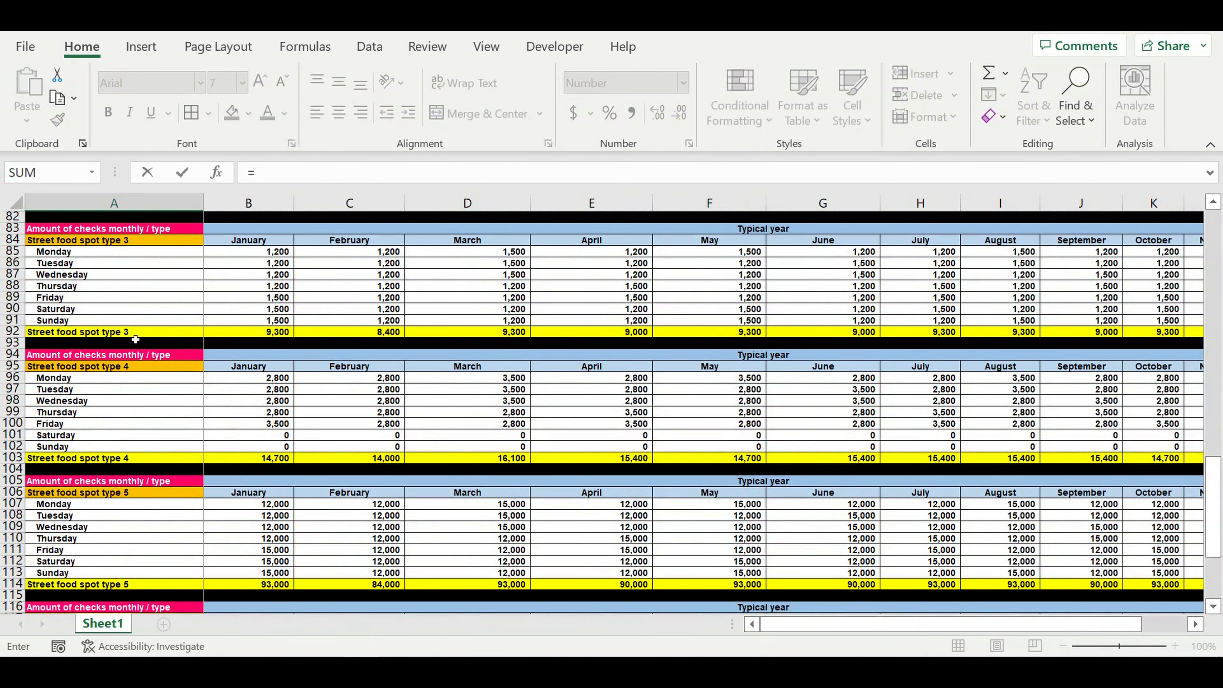
{"action": "left_click", "coordinate": [130, 337]}
{"action": "key", "text": "Return"}
Link A132 to the Street food spot type 4 total row label with =A103
{"action": "type", "text": "="}
{"action": "scroll", "coordinate": [183, 358], "scroll_direction": "up", "scroll_amount": 2}
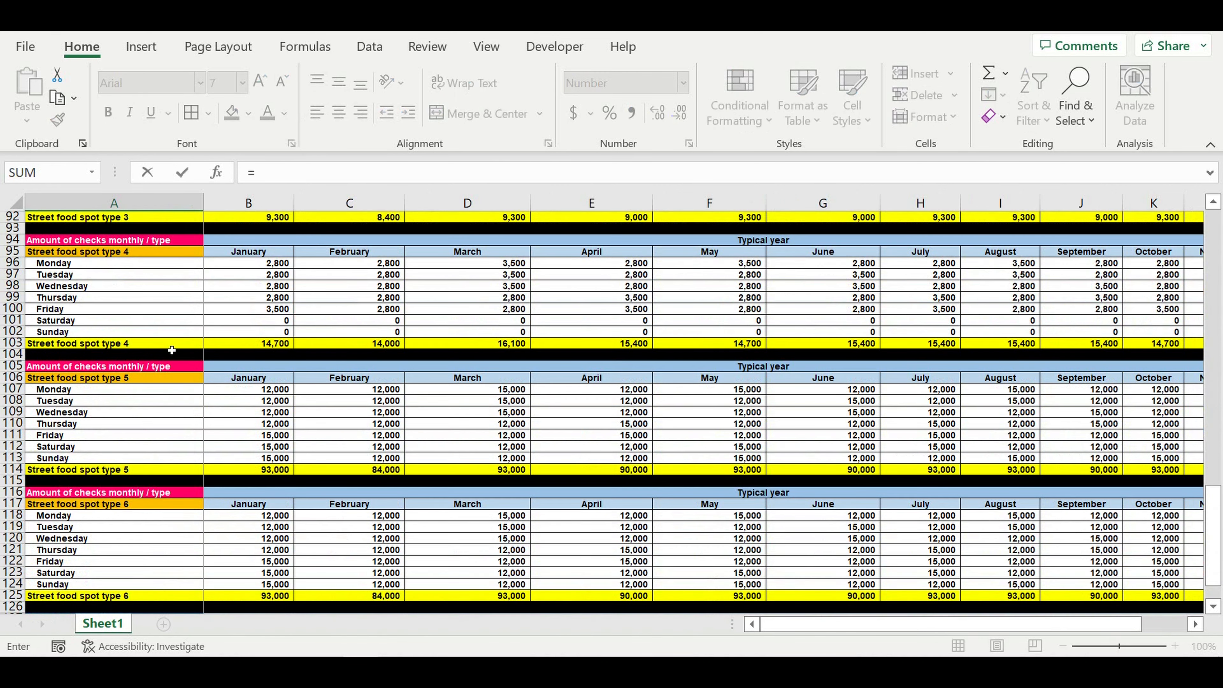
{"action": "left_click", "coordinate": [111, 346]}
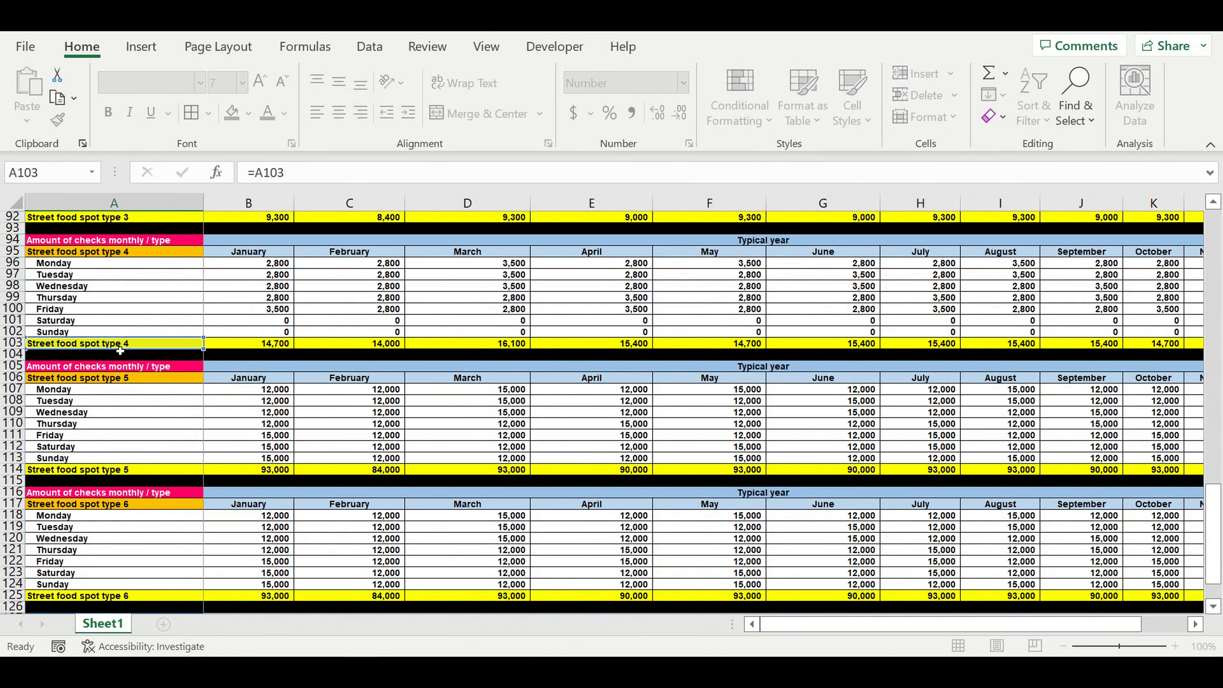
{"action": "key", "text": "Return"}
Link A133 and A134 to the total row labels of street food spot types 5 and 6, in A114 and A125
{"action": "type", "text": "="}
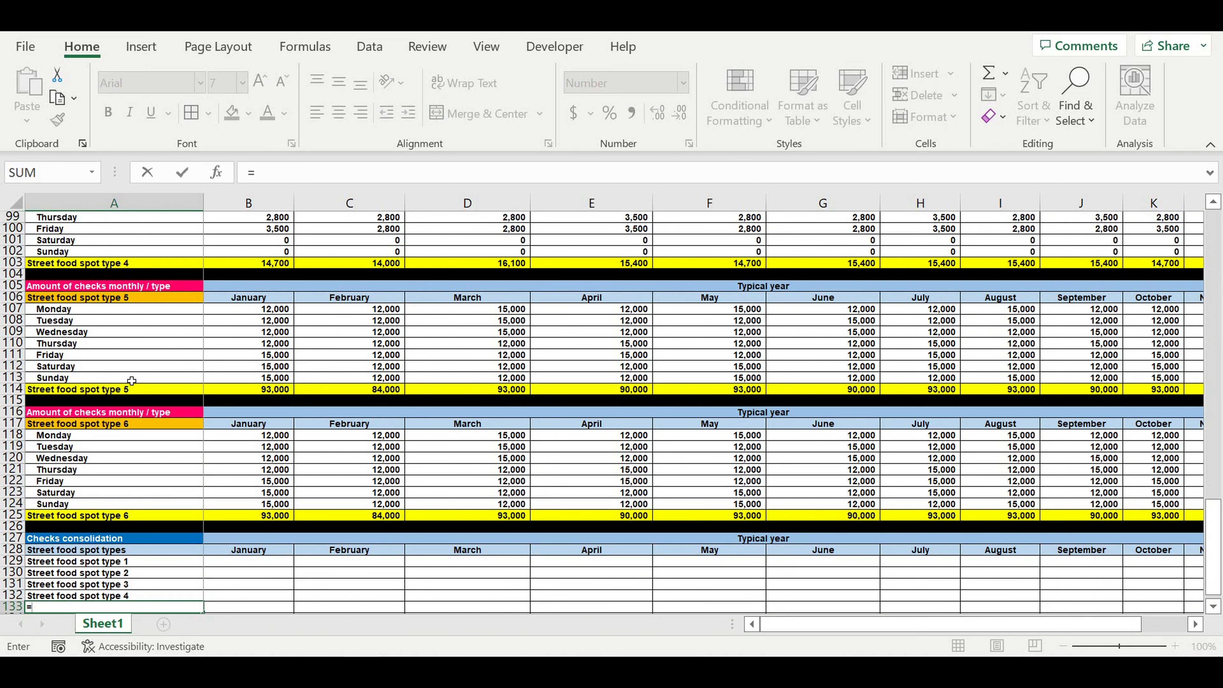
{"action": "left_click", "coordinate": [118, 390]}
{"action": "key", "text": "Return"}
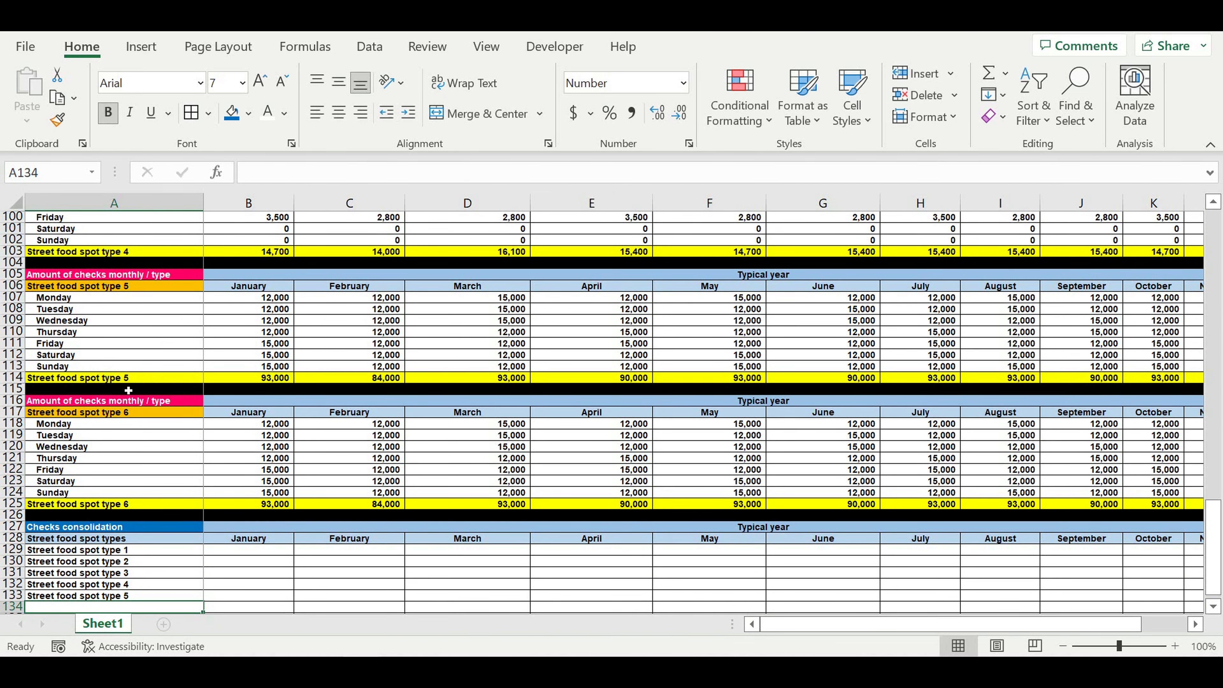
{"action": "type", "text": "="}
{"action": "left_click", "coordinate": [152, 505]}
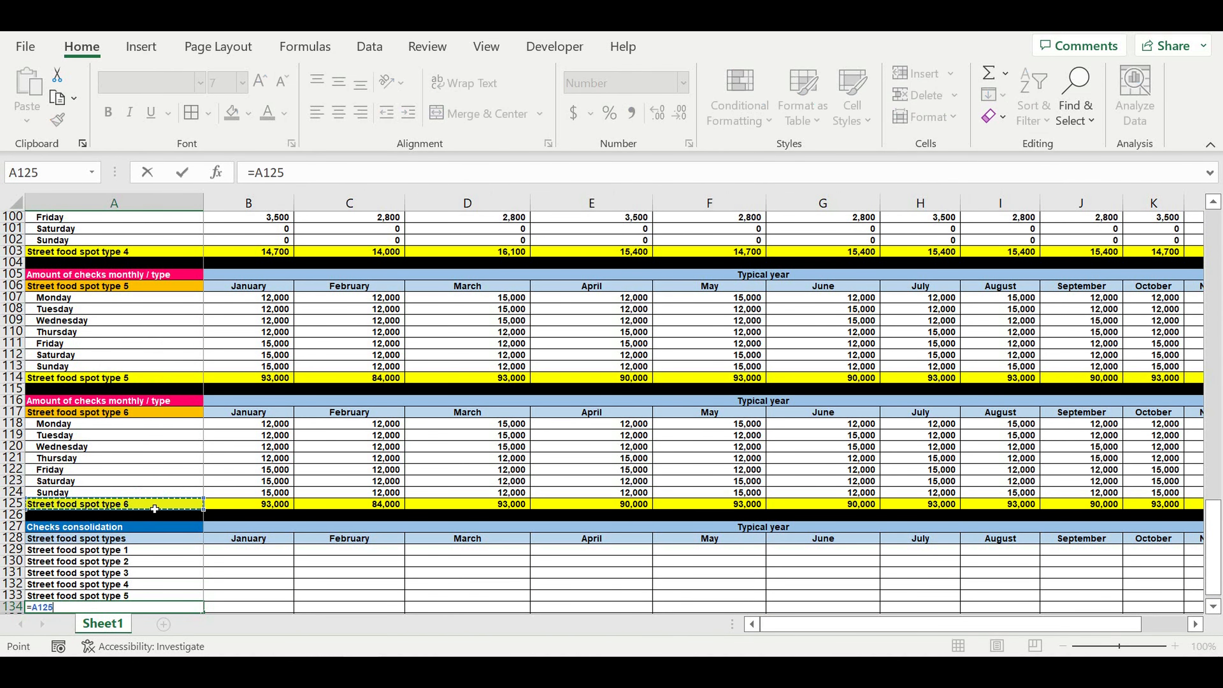
{"action": "key", "text": "Return"}
Fill the whole of row 135 black as a separator below the consolidation table
{"action": "scroll", "coordinate": [269, 507], "scroll_direction": "down", "scroll_amount": 1}
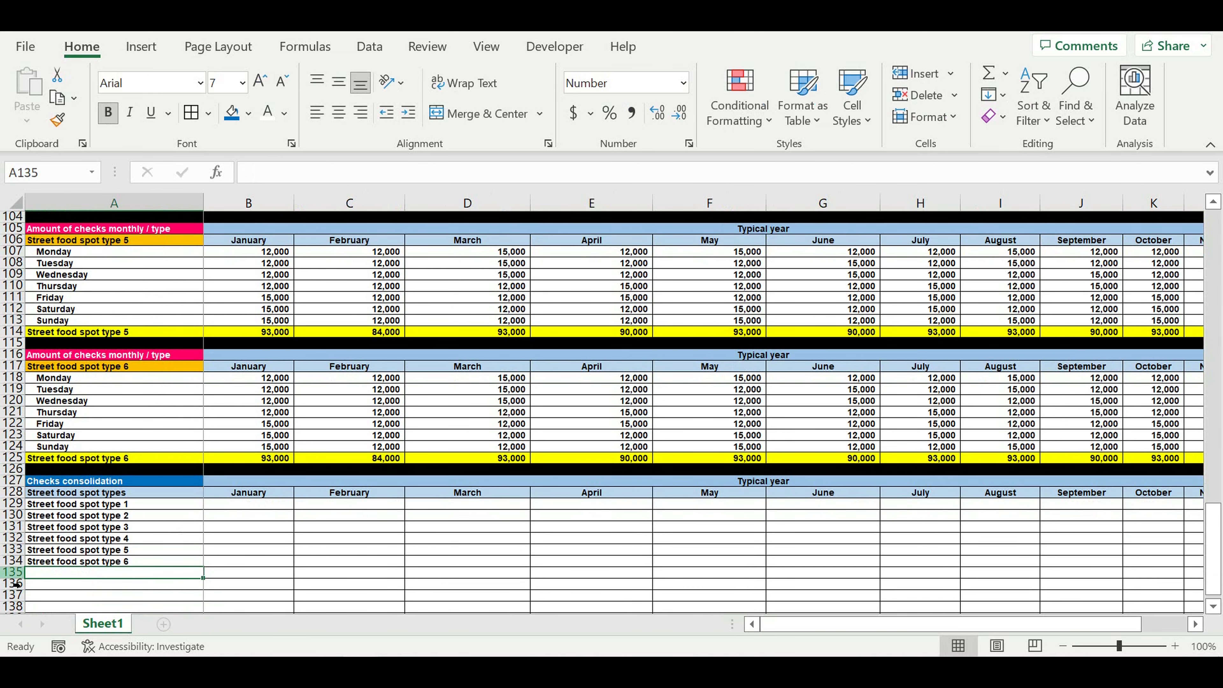
{"action": "left_click", "coordinate": [13, 572]}
{"action": "left_click", "coordinate": [249, 114]}
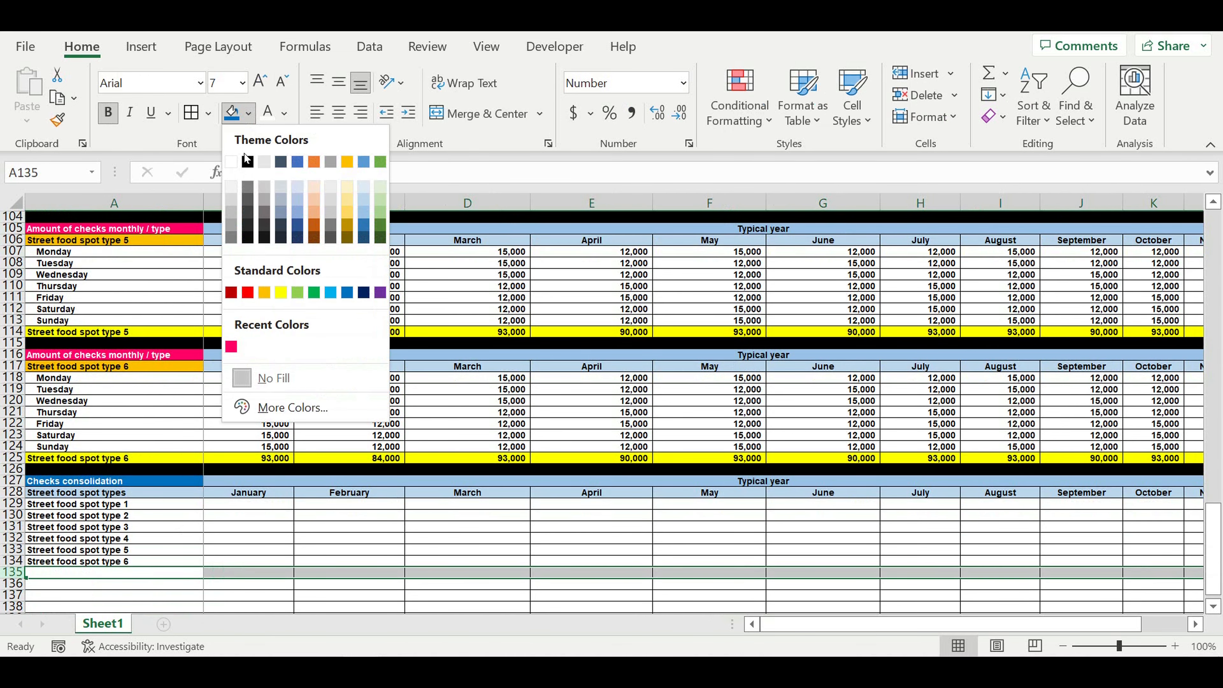
{"action": "left_click", "coordinate": [245, 159]}
Extend the link formulas in A129:A134 across the January to December columns, B through M
{"action": "left_click_drag", "start_coordinate": [143, 504], "coordinate": [250, 566]}
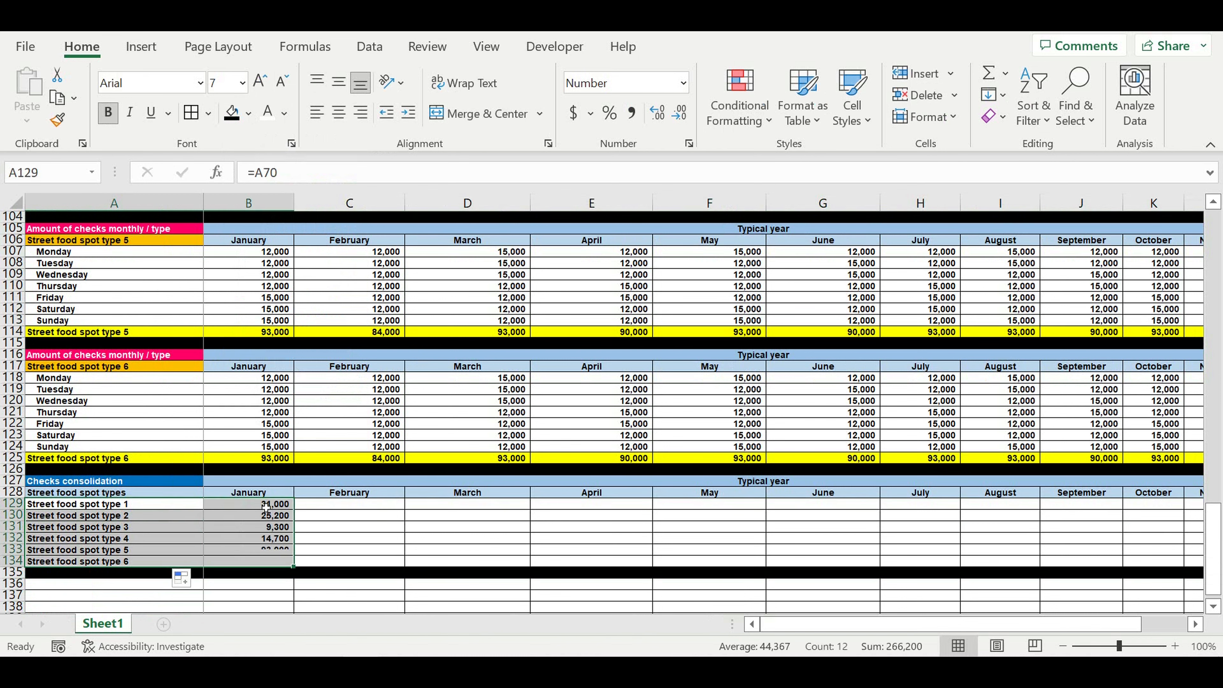
{"action": "left_click_drag", "start_coordinate": [262, 506], "coordinate": [1191, 565]}
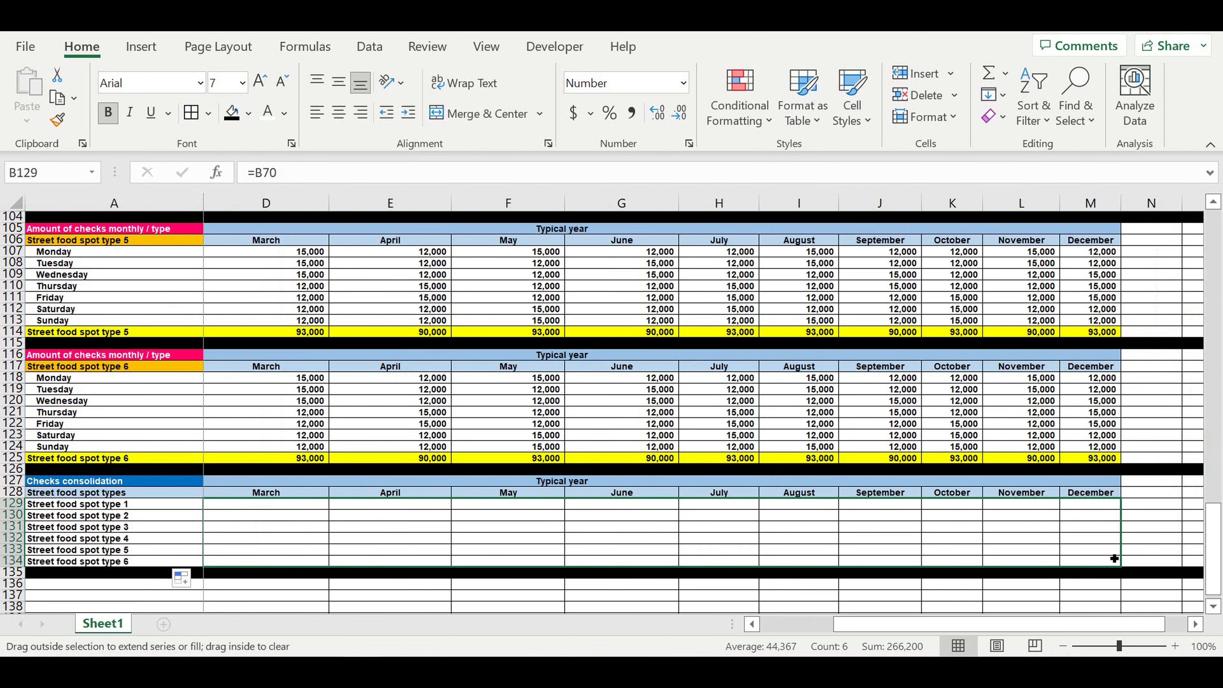
{"action": "left_click_drag", "start_coordinate": [1114, 558], "coordinate": [1114, 558]}
{"action": "left_click", "coordinate": [896, 539]}
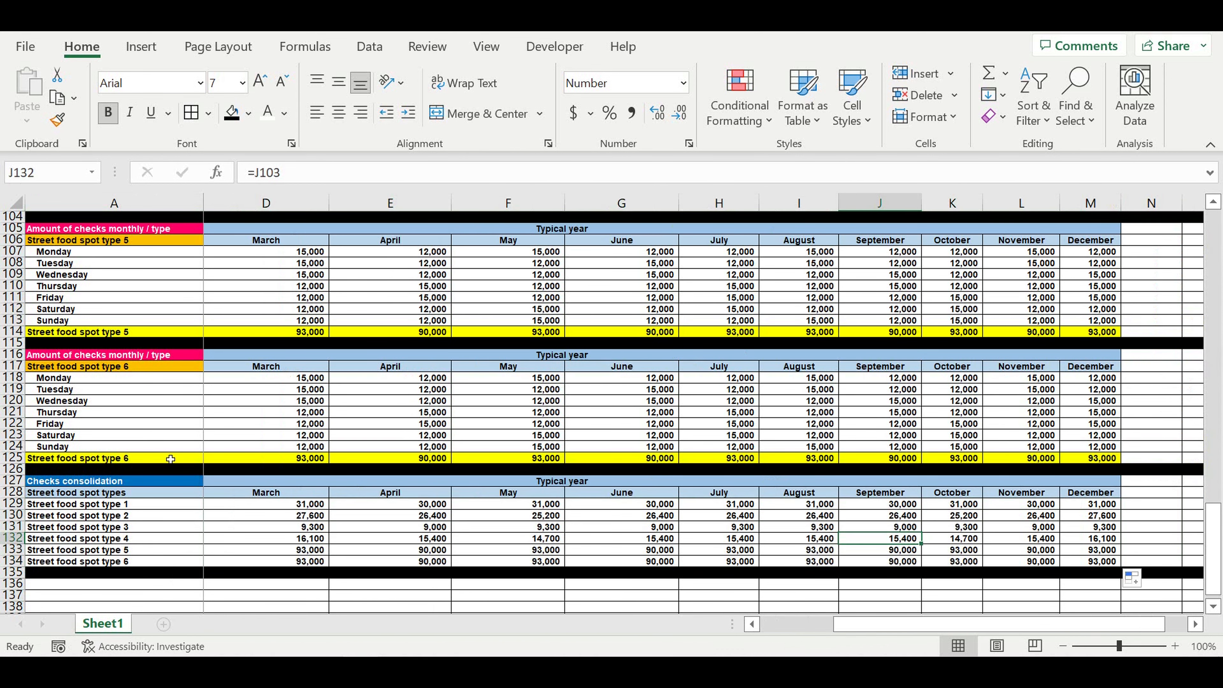
Indent the six street food spot type labels in A129:A134 by one level
{"action": "left_click_drag", "start_coordinate": [124, 508], "coordinate": [123, 560]}
{"action": "left_click", "coordinate": [408, 112]}
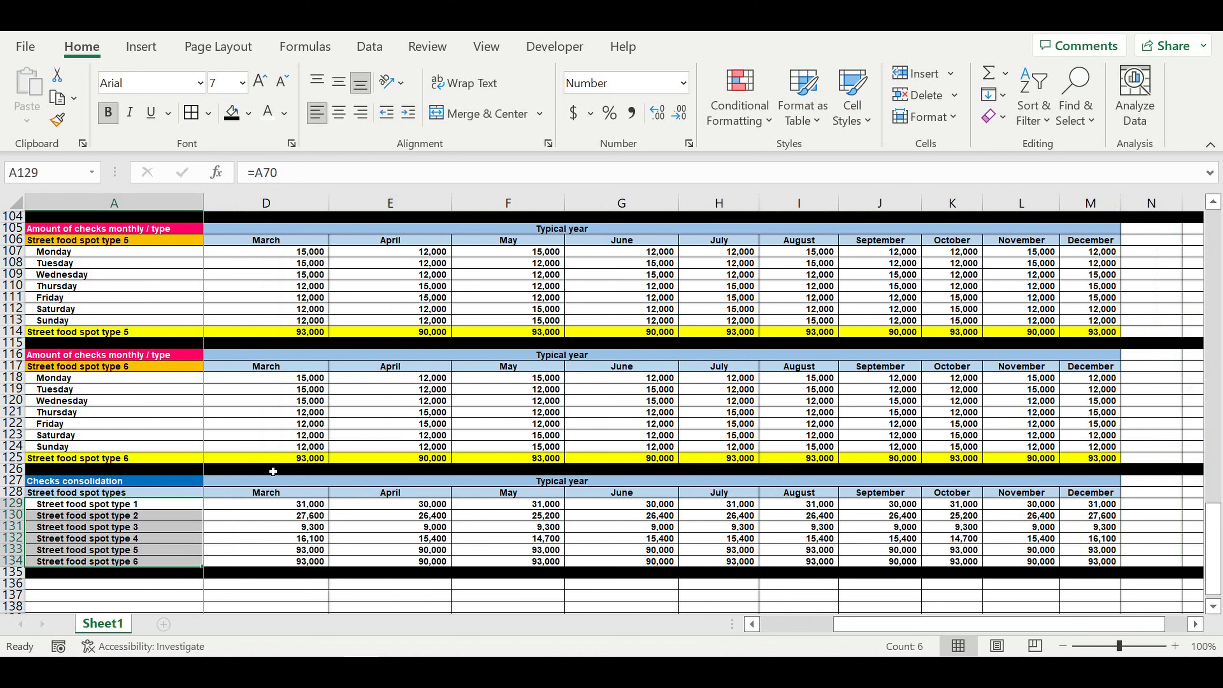
{"action": "left_click", "coordinate": [121, 532]}
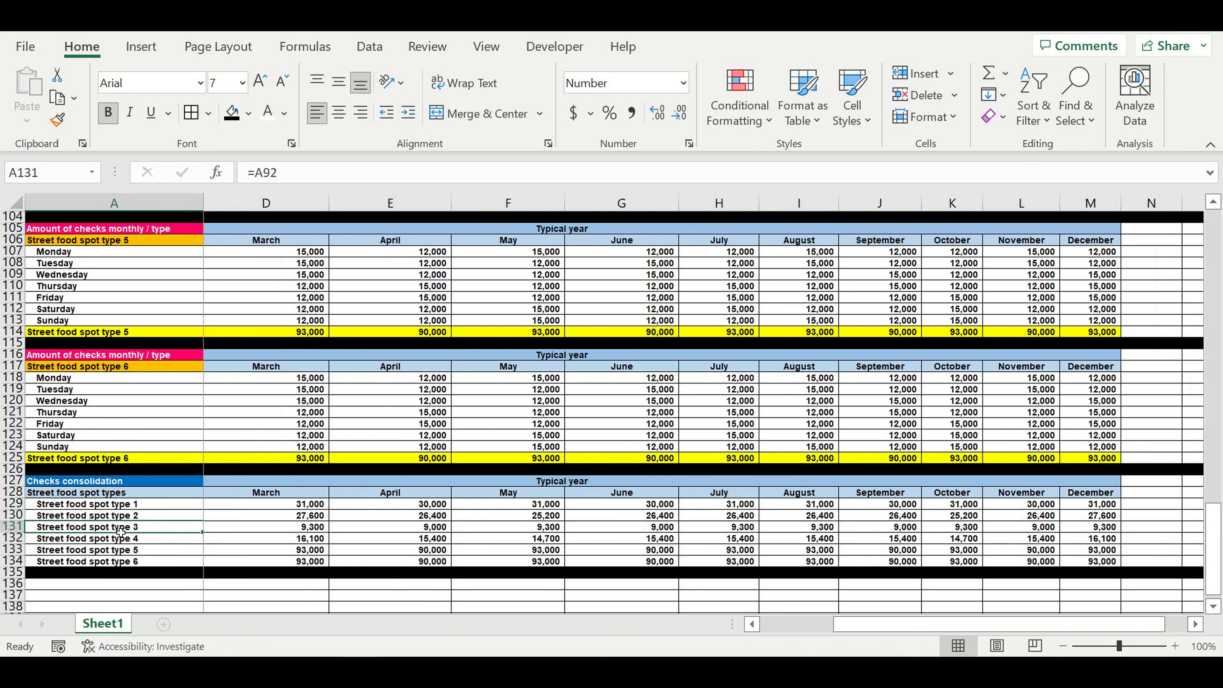